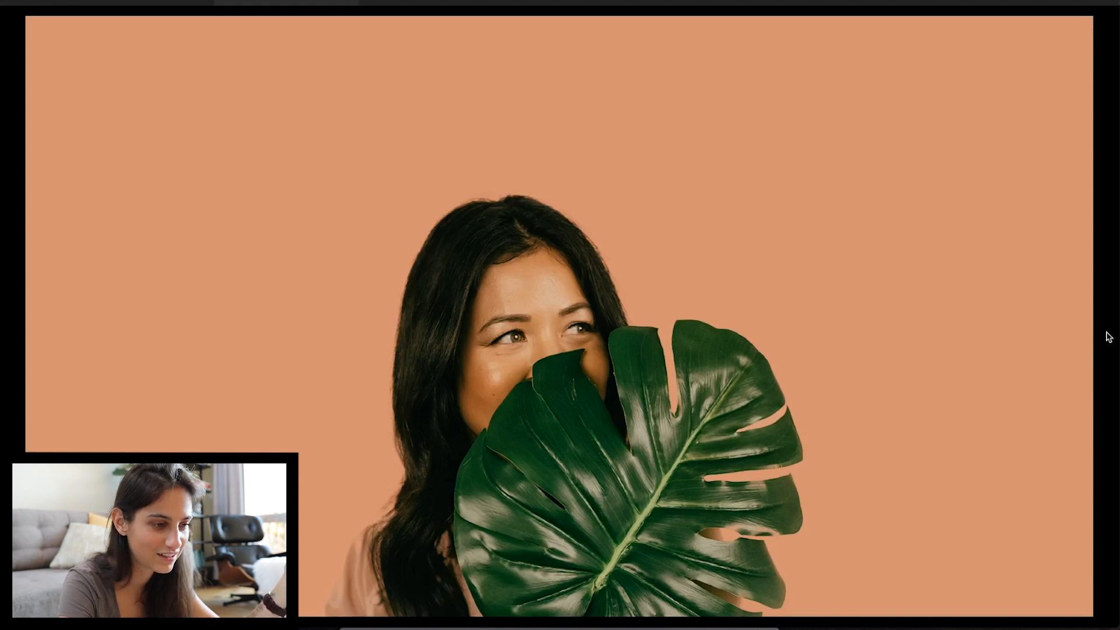
Play through the finished prototype's transitions from the full-screen photo to the circular portrait with name and job title.
key(Right)
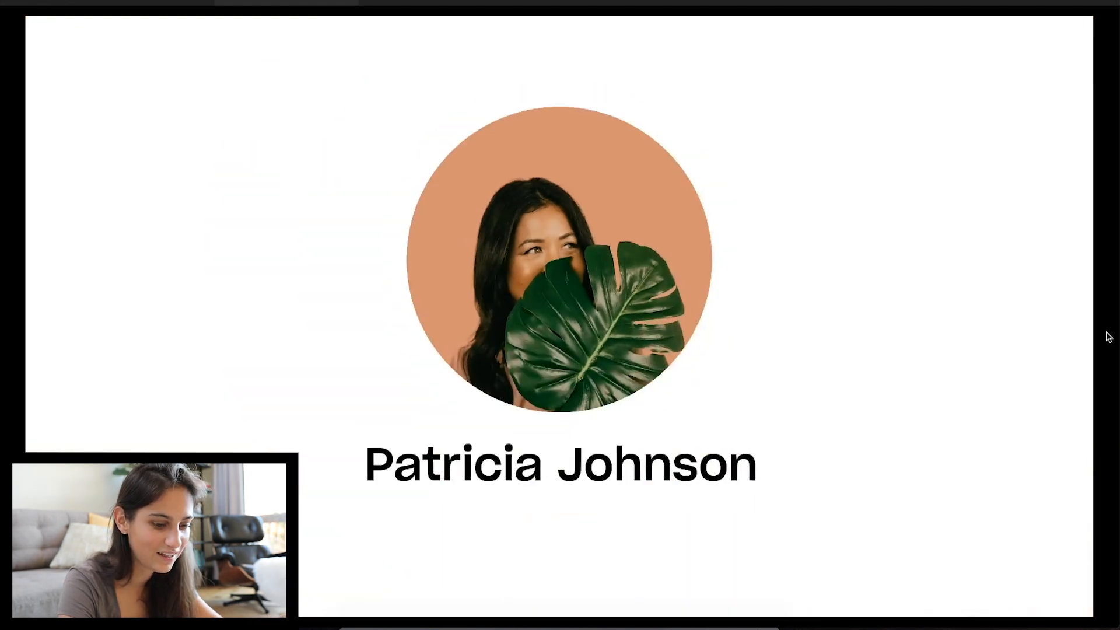
key(Left)
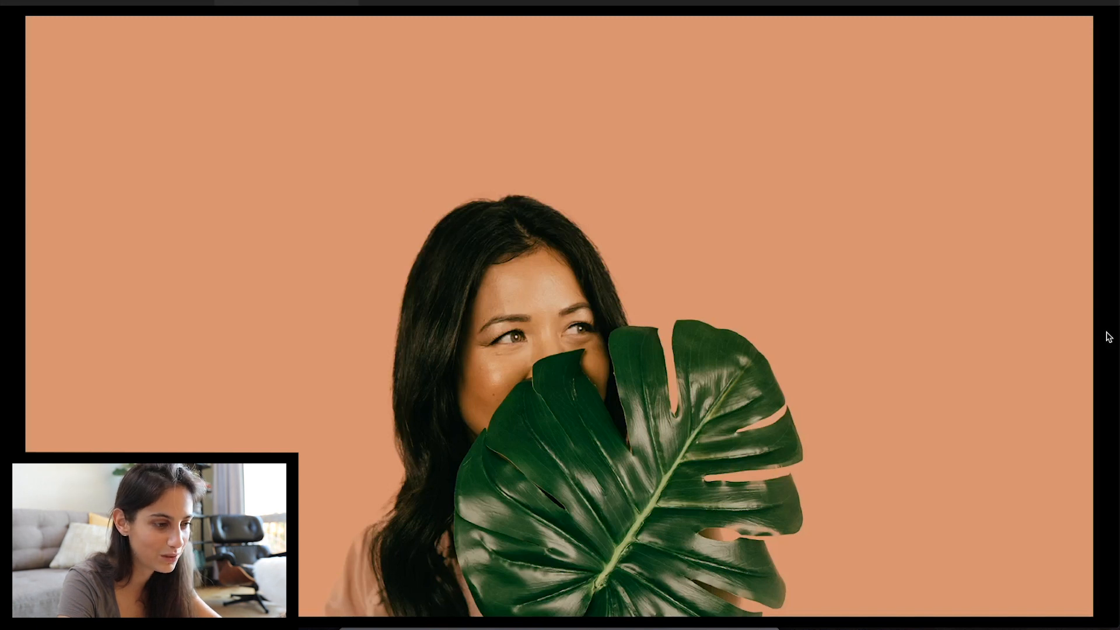
key(Right)
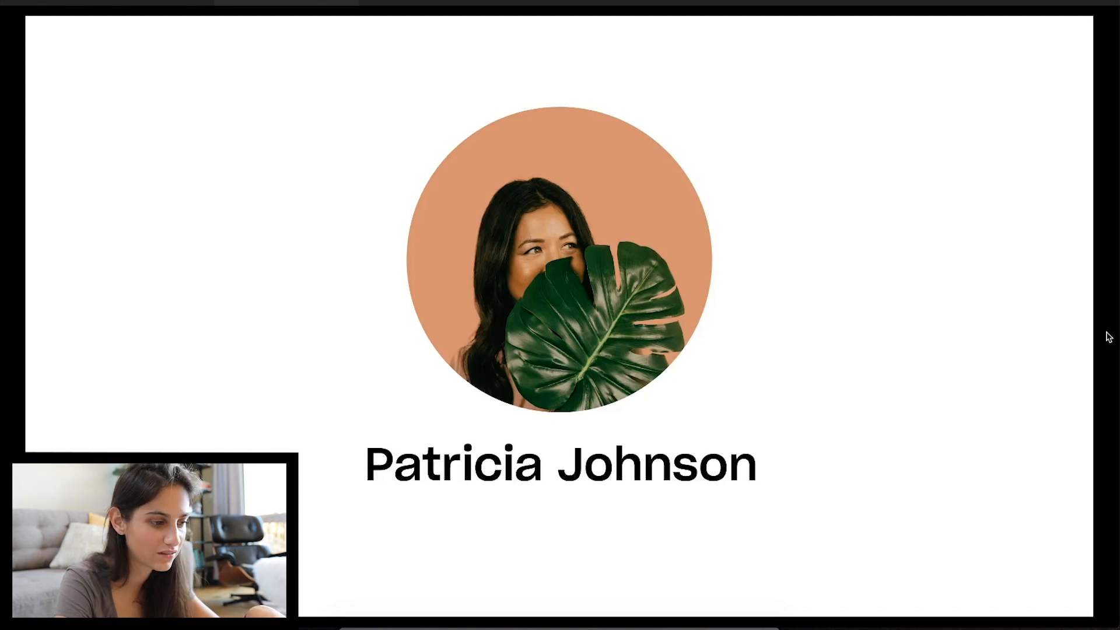
key(Right)
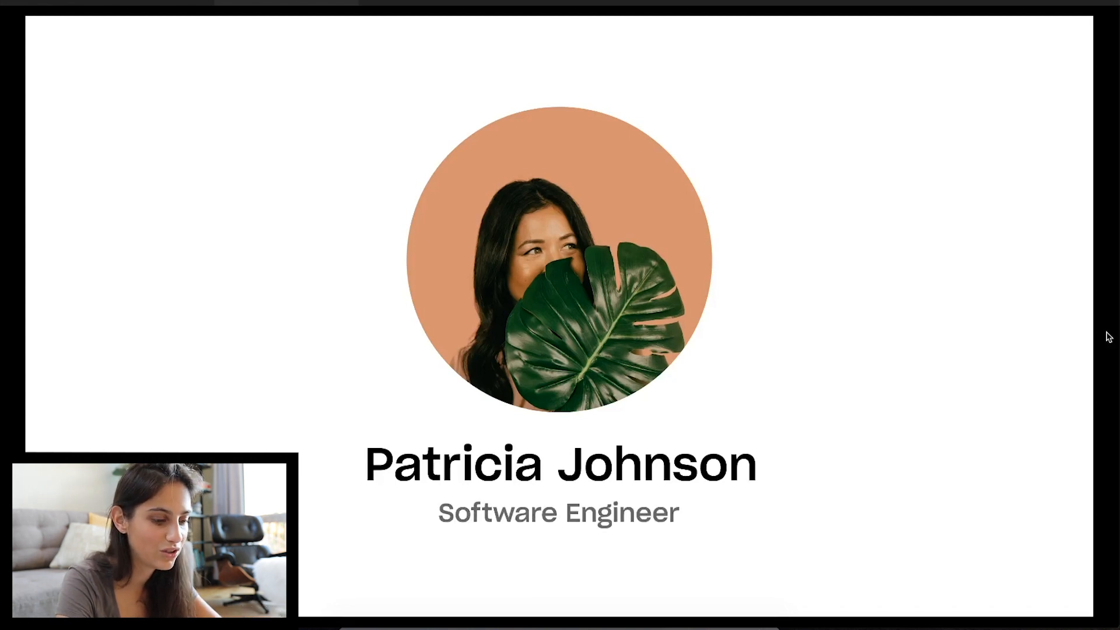
key(Right)
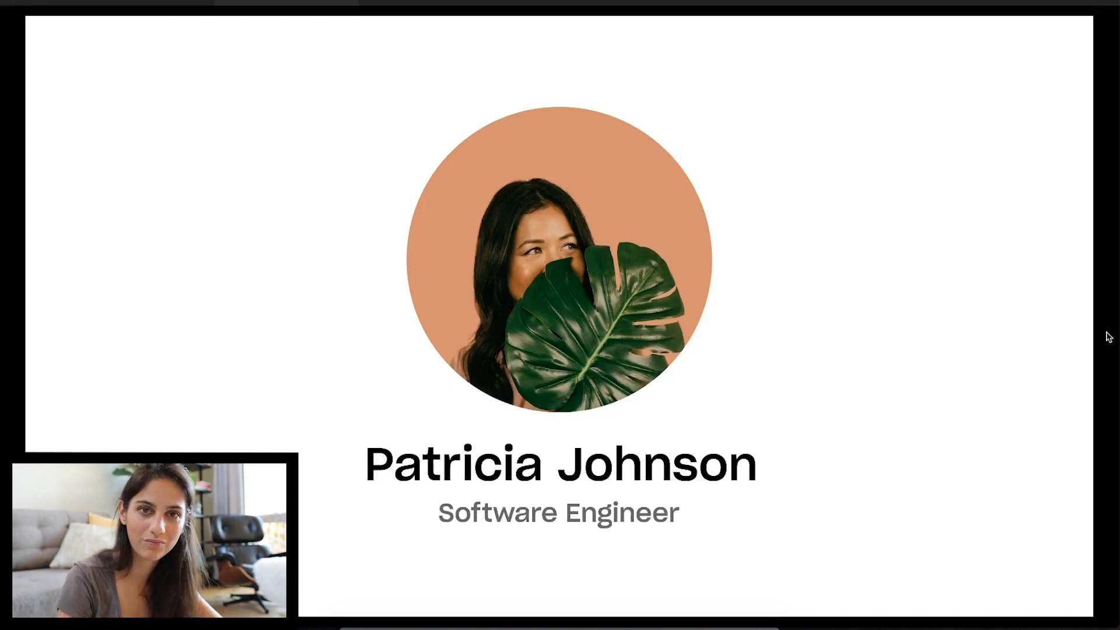
key(Left)
key(Right)
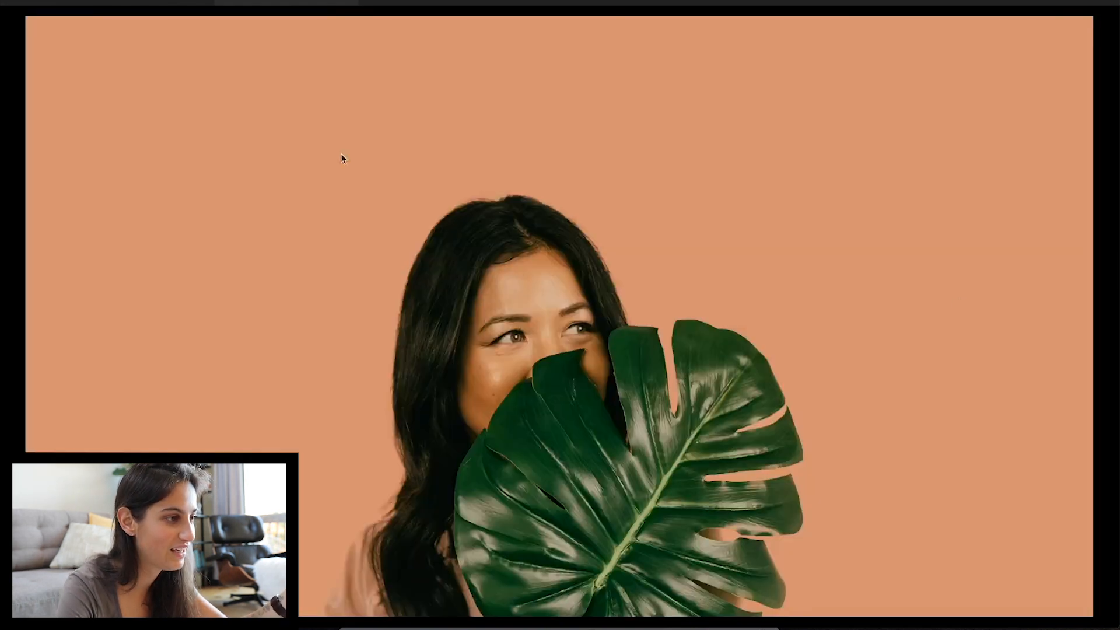
In the design file, copy the Model 1 photo from Materials into Frame 1 and align it to X 0, Y 0.
click(136, 2)
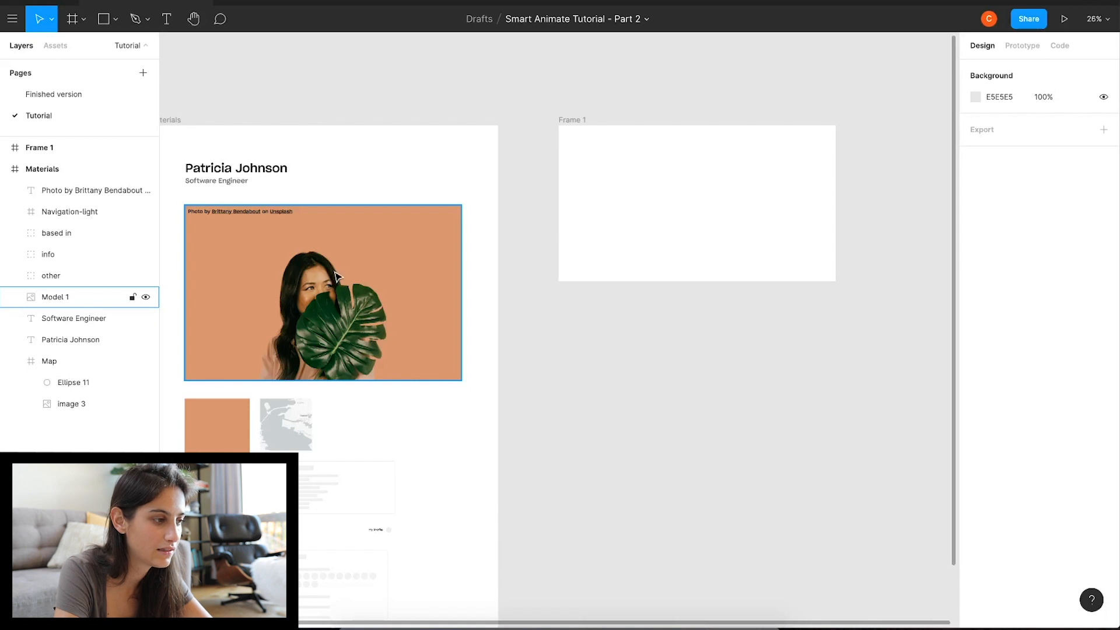
click(343, 279)
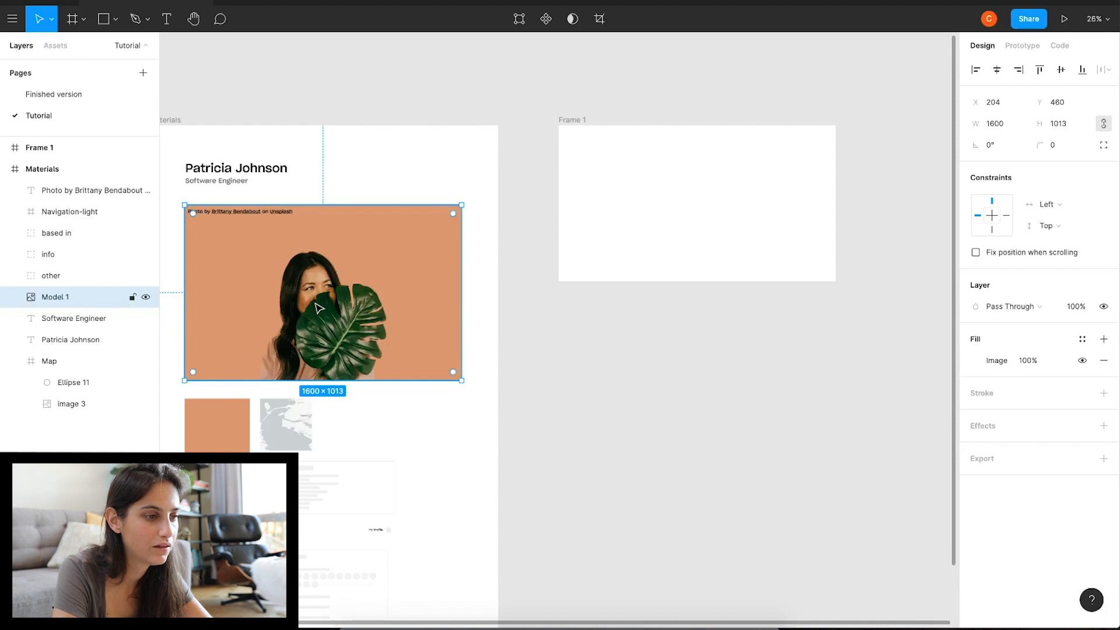
key(ctrl+c)
click(572, 138)
key(ctrl+v)
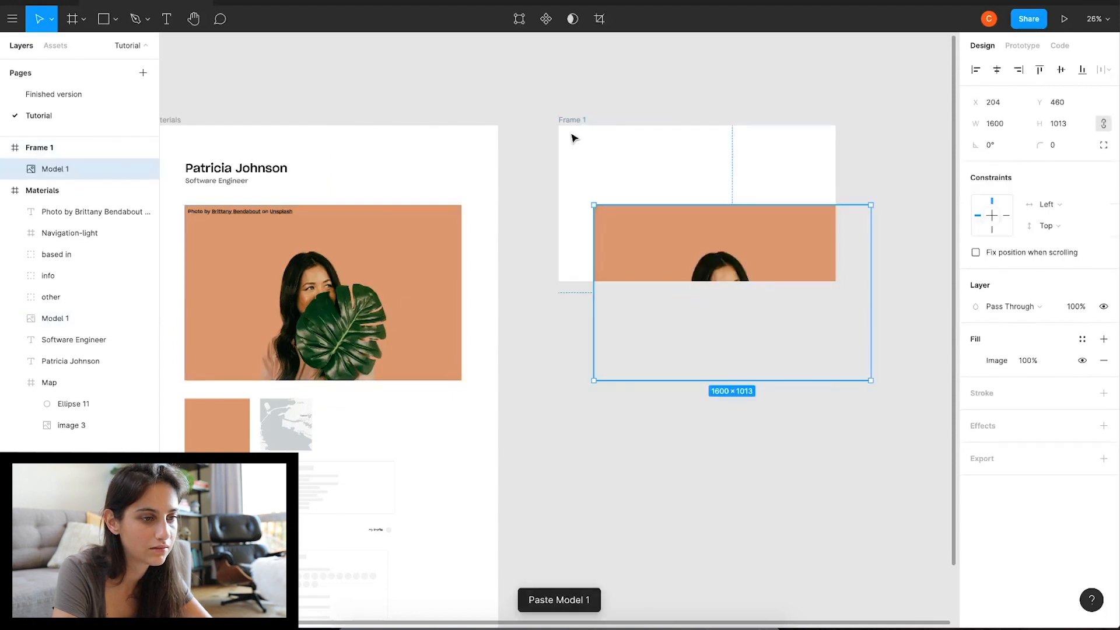
drag(663, 243, 628, 163)
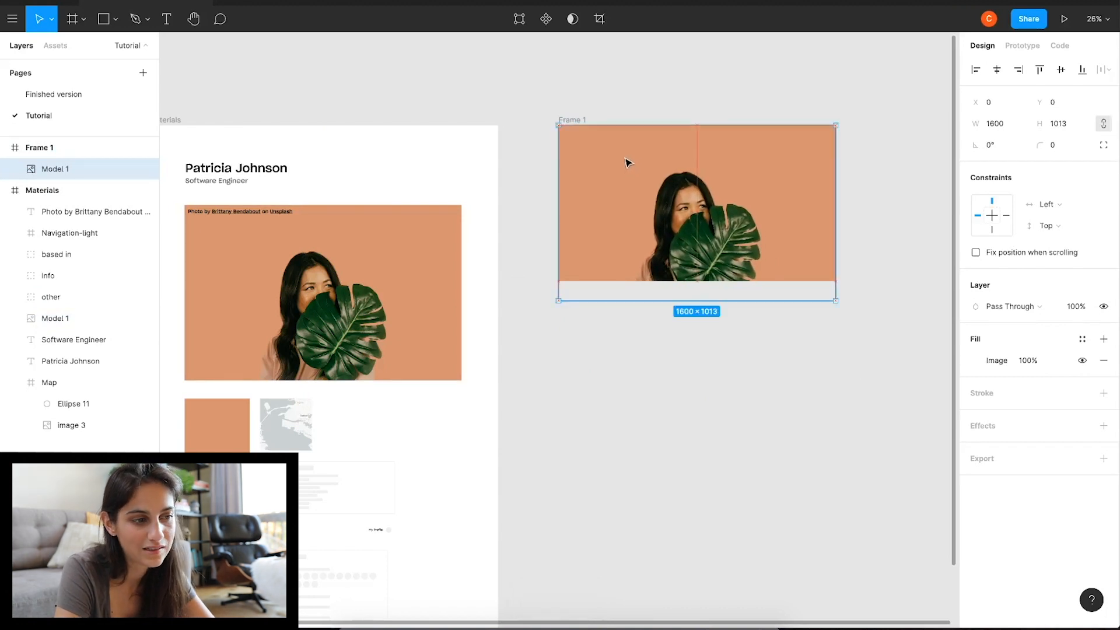
click(757, 108)
Duplicate Frame 1 together with its photo to create a second frame beside it.
scroll(756, 107, right, 3)
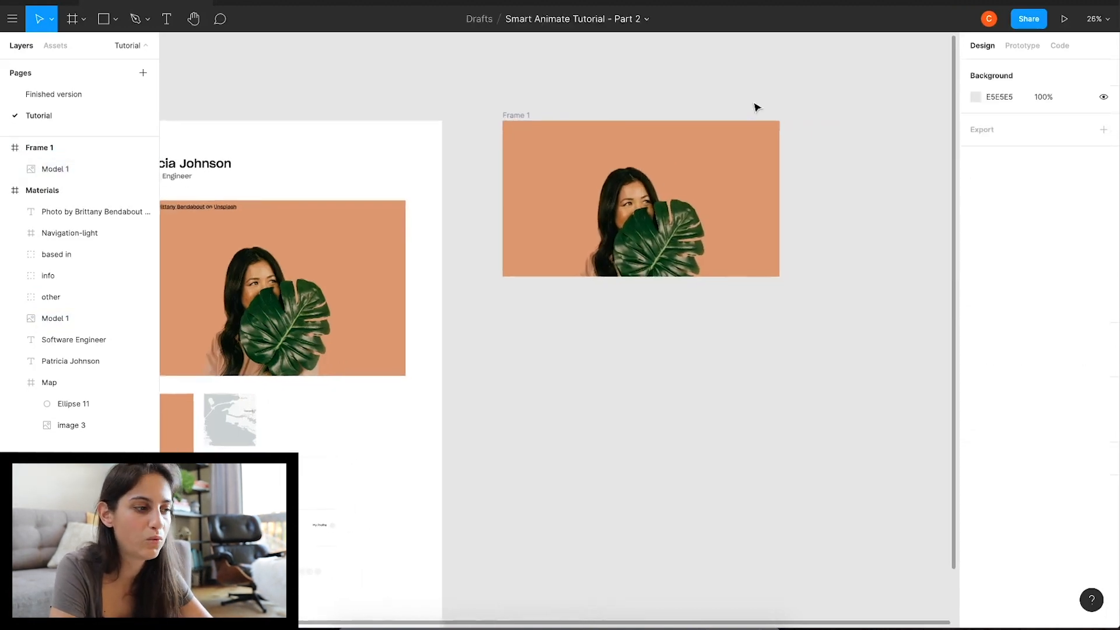
click(500, 106)
key(alt+9)
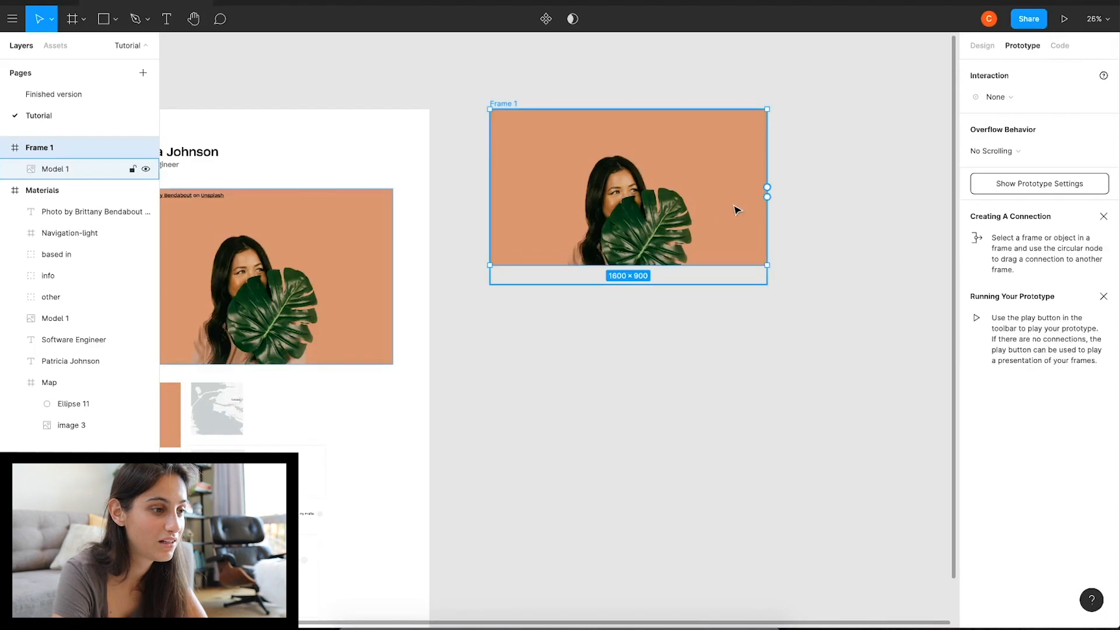
scroll(500, 109, up, 5)
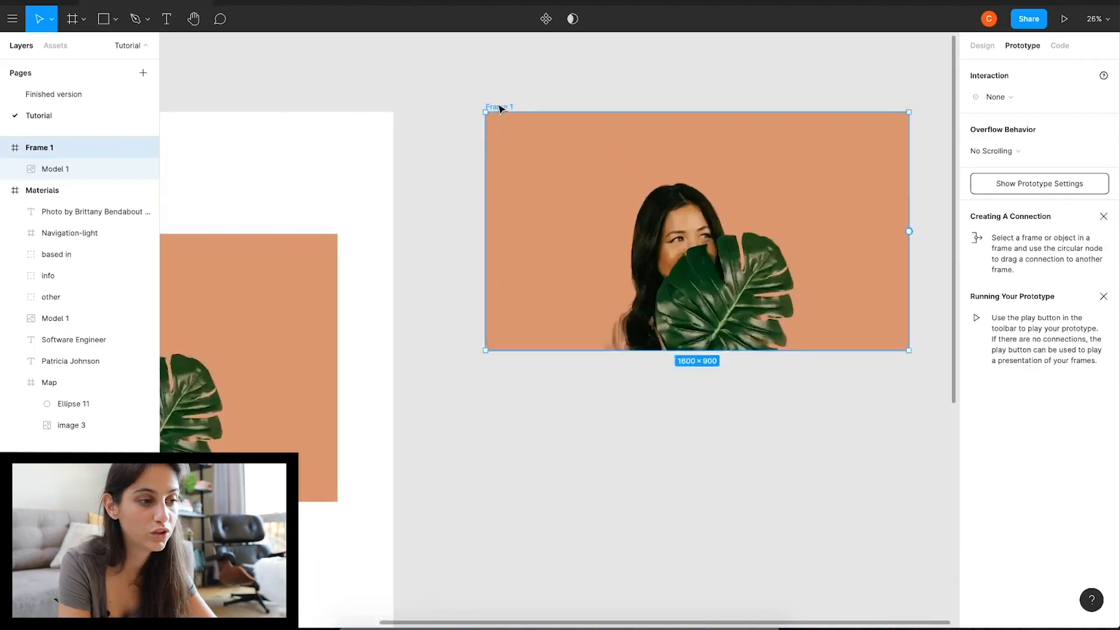
scroll(500, 108, right, 5)
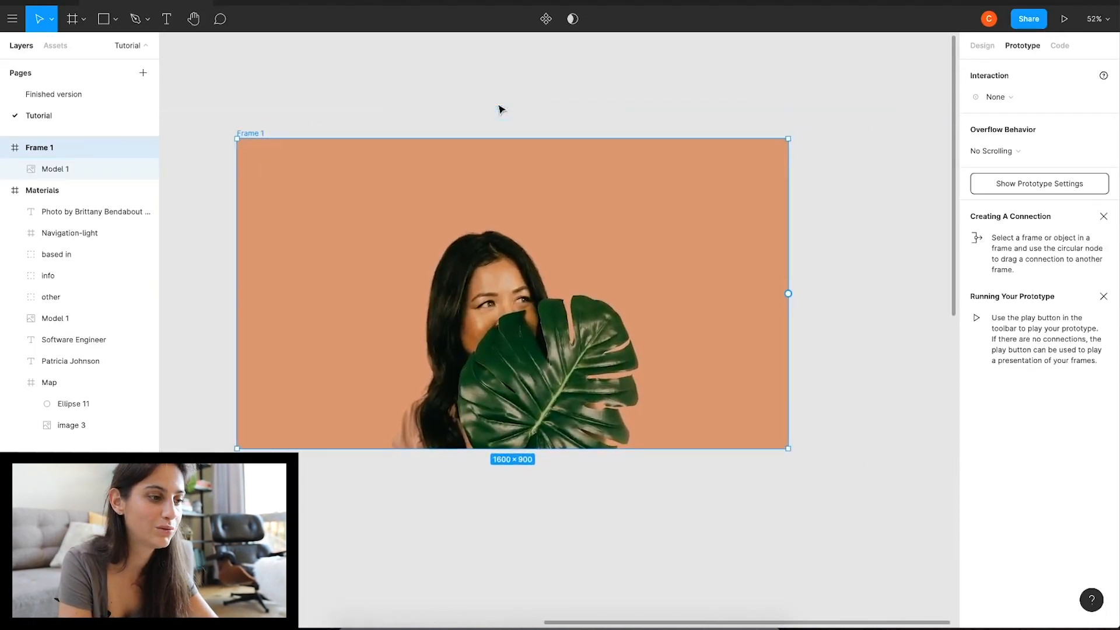
scroll(500, 108, down, 2)
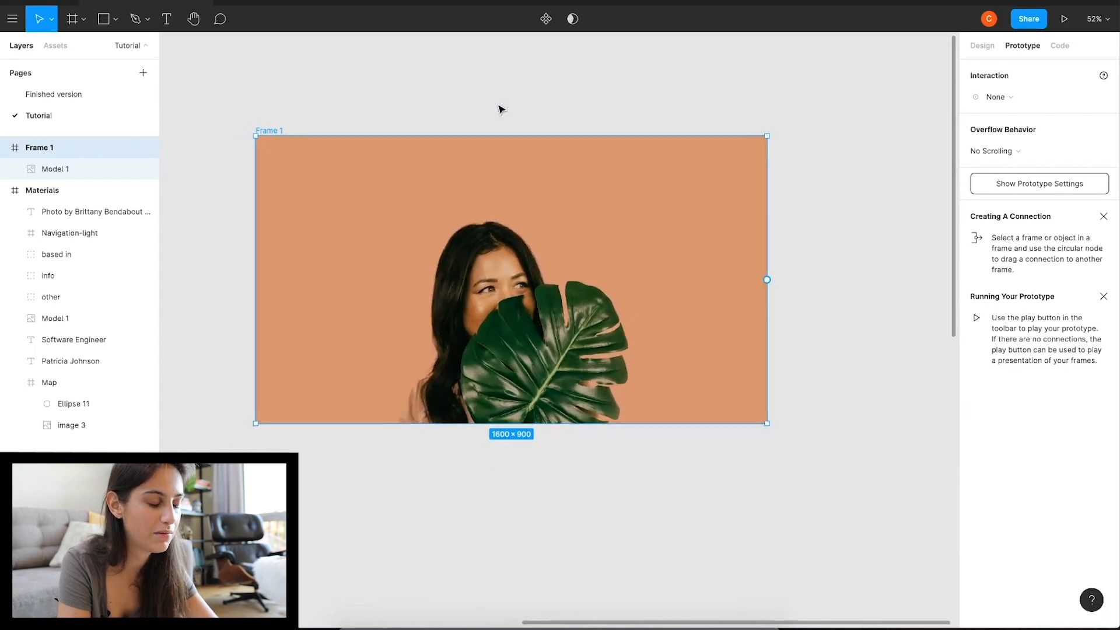
scroll(500, 109, right, 1)
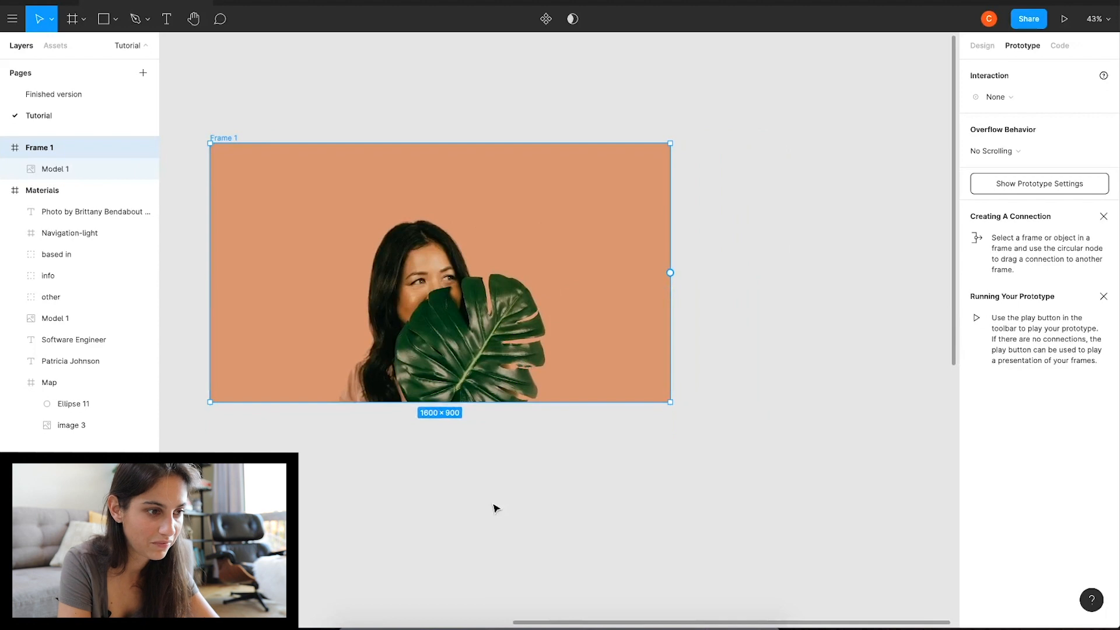
key(ctrl+d)
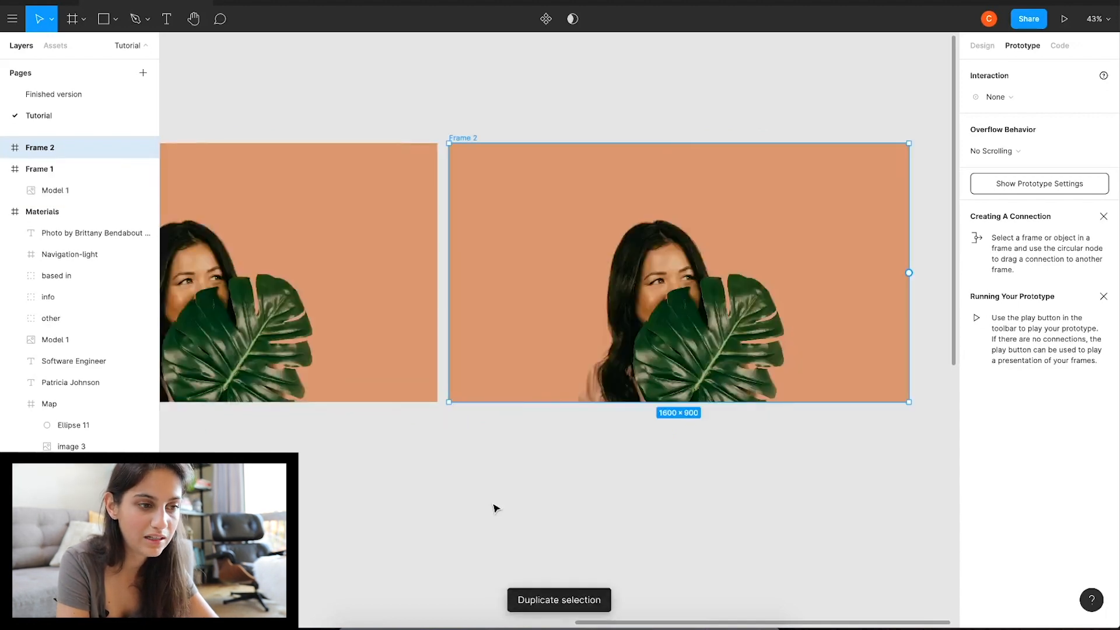
Scale the photo in Frame 2 down to about 808 × 511 and place it horizontally centred in the frame's upper part.
click(620, 312)
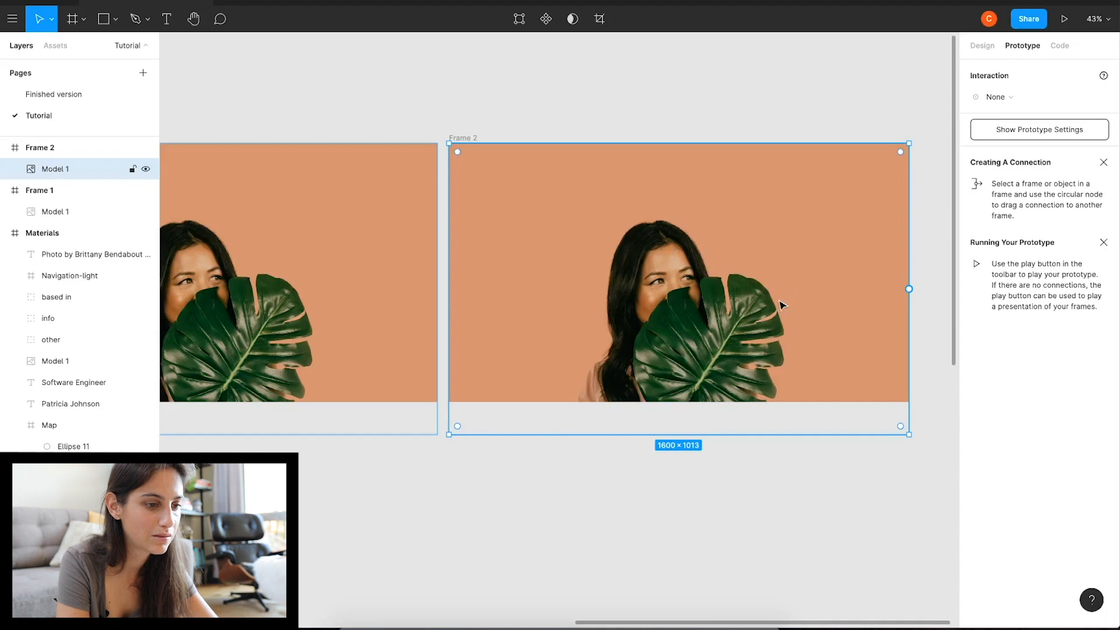
scroll(717, 334, left, 5)
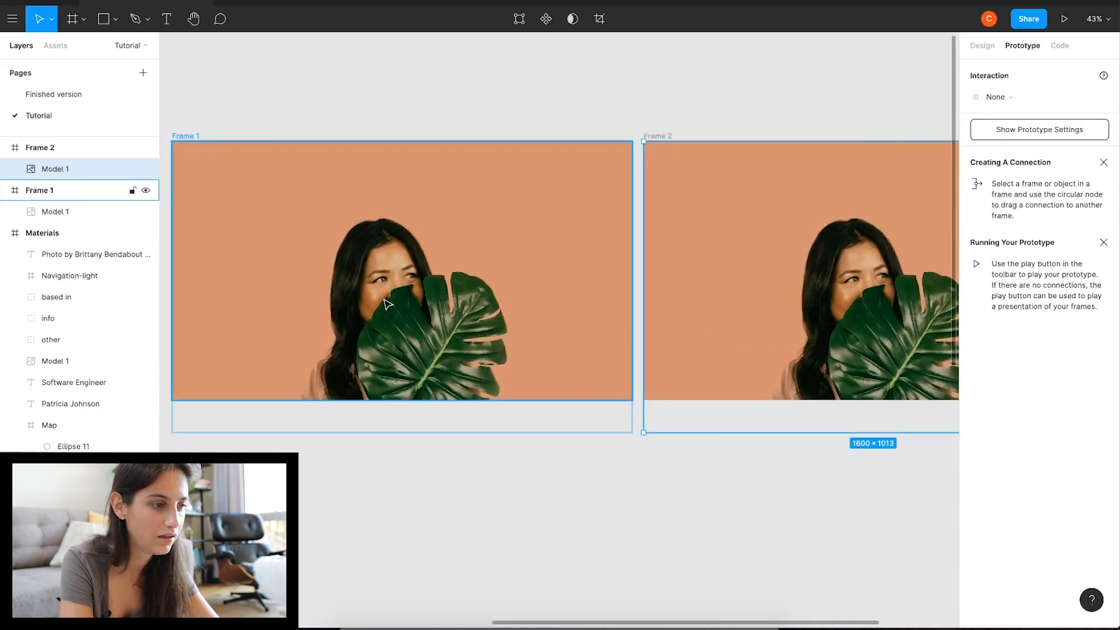
scroll(718, 335, right, 7)
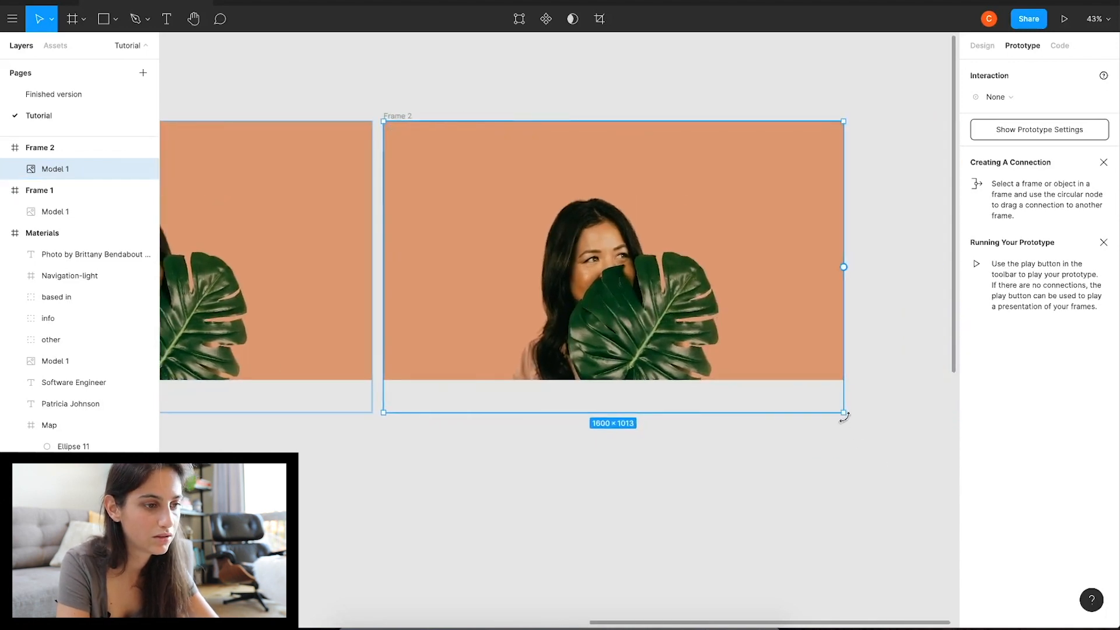
drag(844, 412, 635, 229)
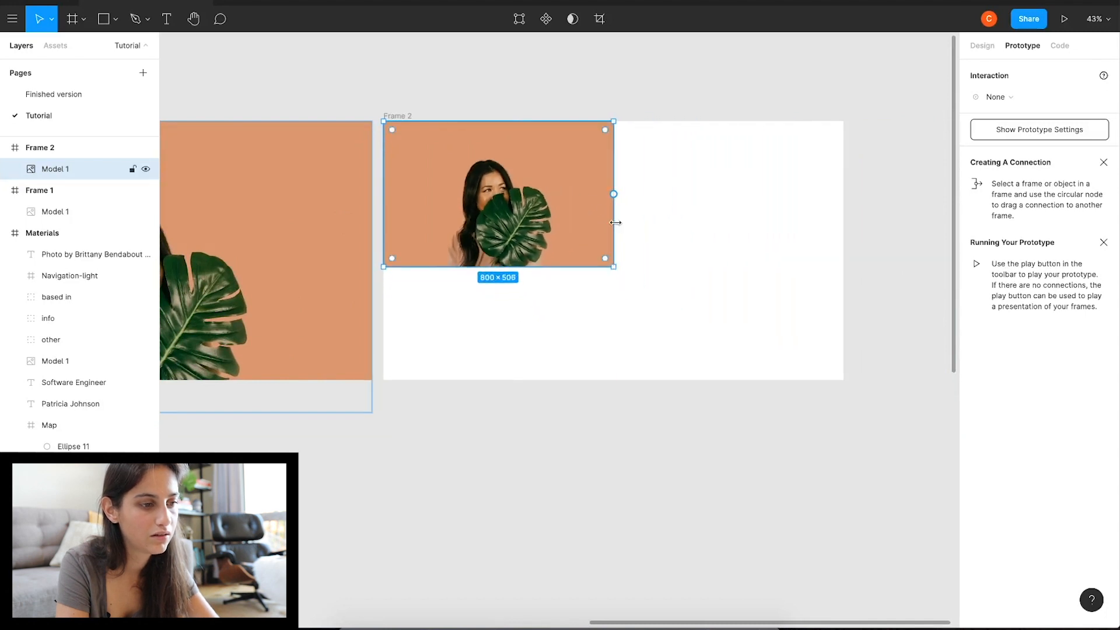
drag(500, 204, 615, 240)
drag(728, 306, 730, 308)
scroll(831, 294, down, 1)
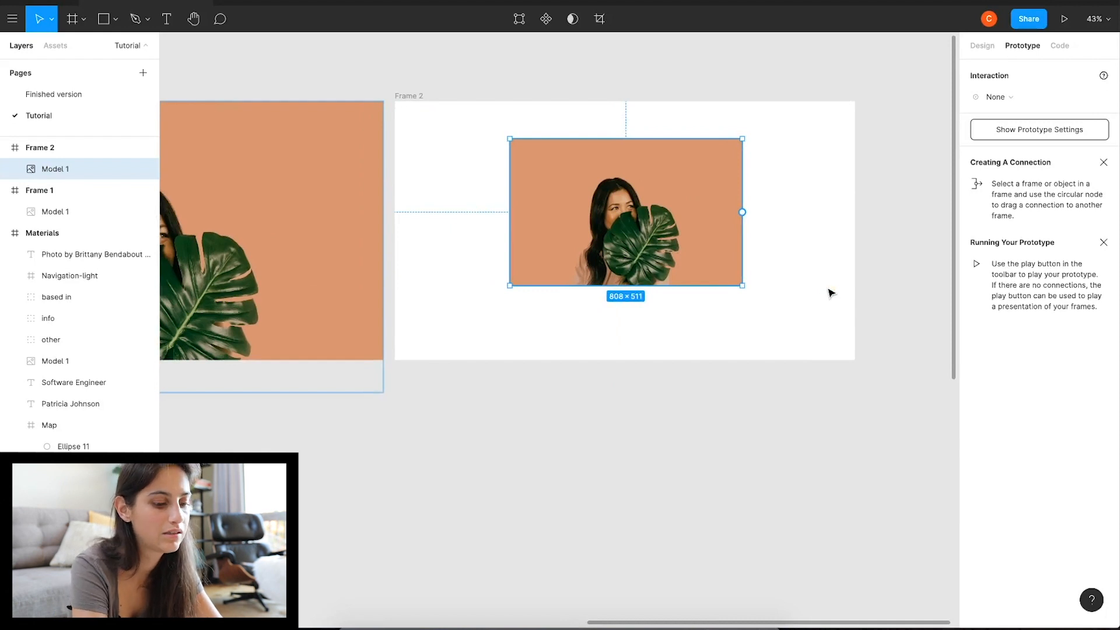
Draw a circle about 454 × 454 over the photo in Frame 2 and use it as the photo's mask.
key(o)
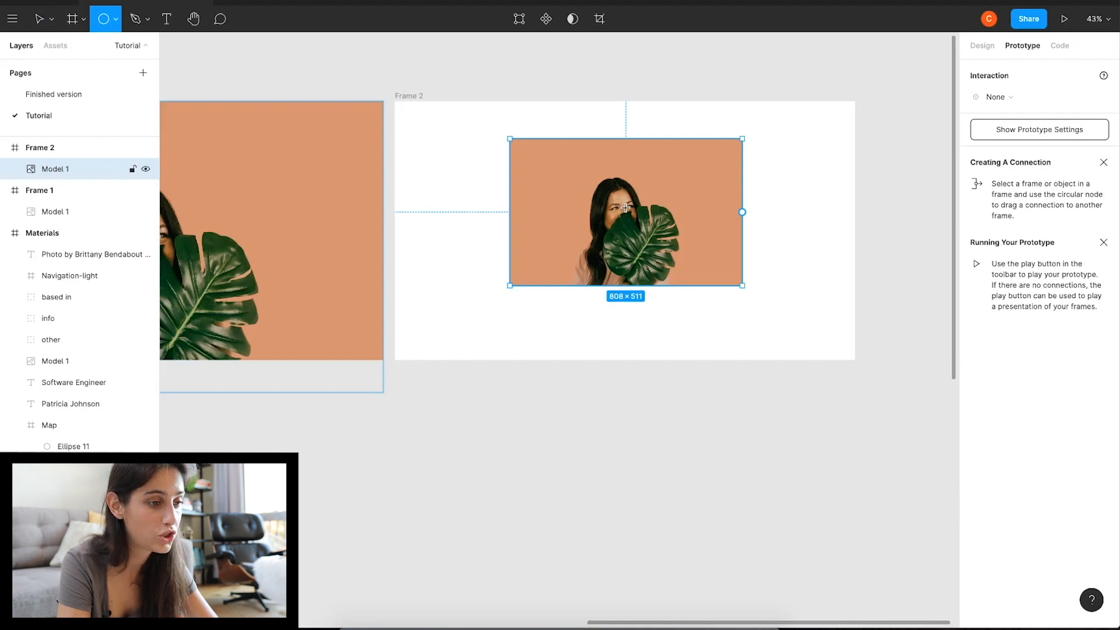
drag(625, 207, 692, 275)
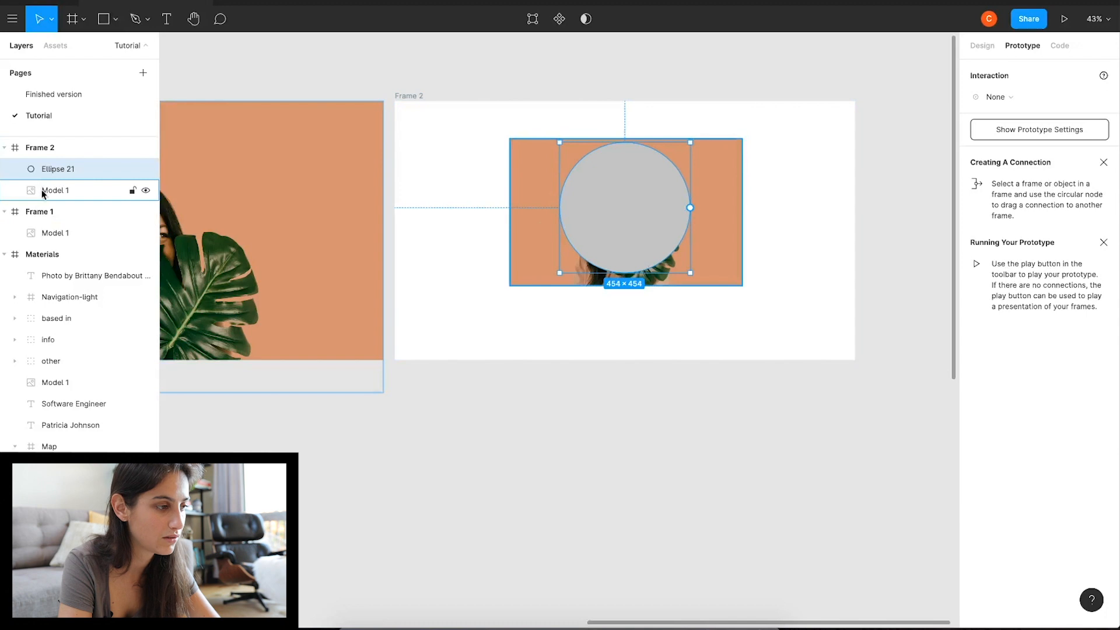
drag(44, 175, 43, 198)
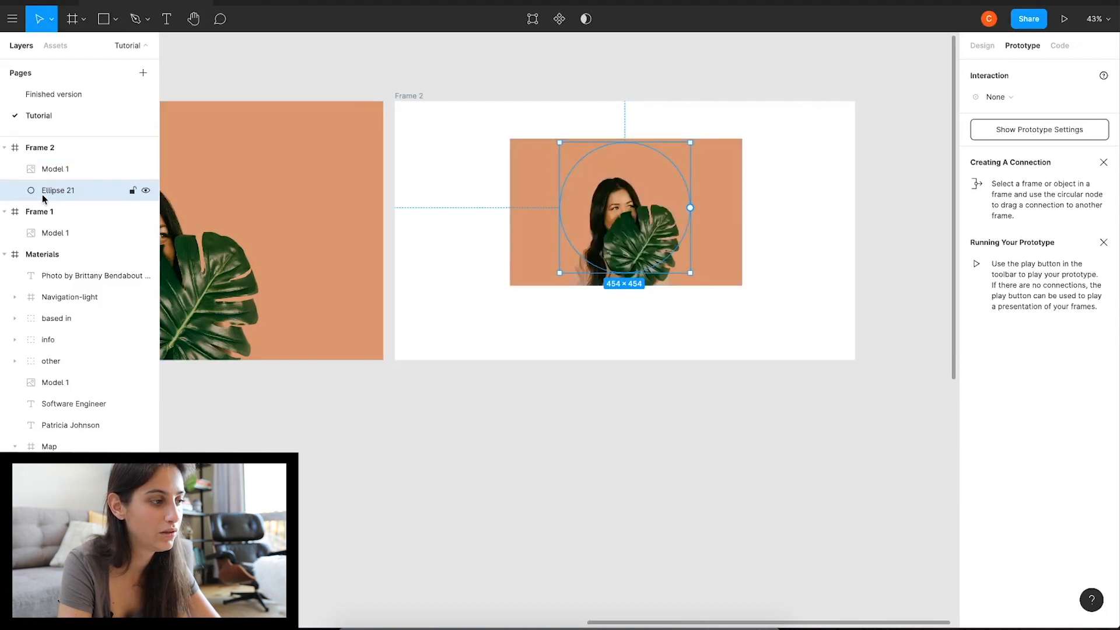
right_click(44, 199)
click(75, 387)
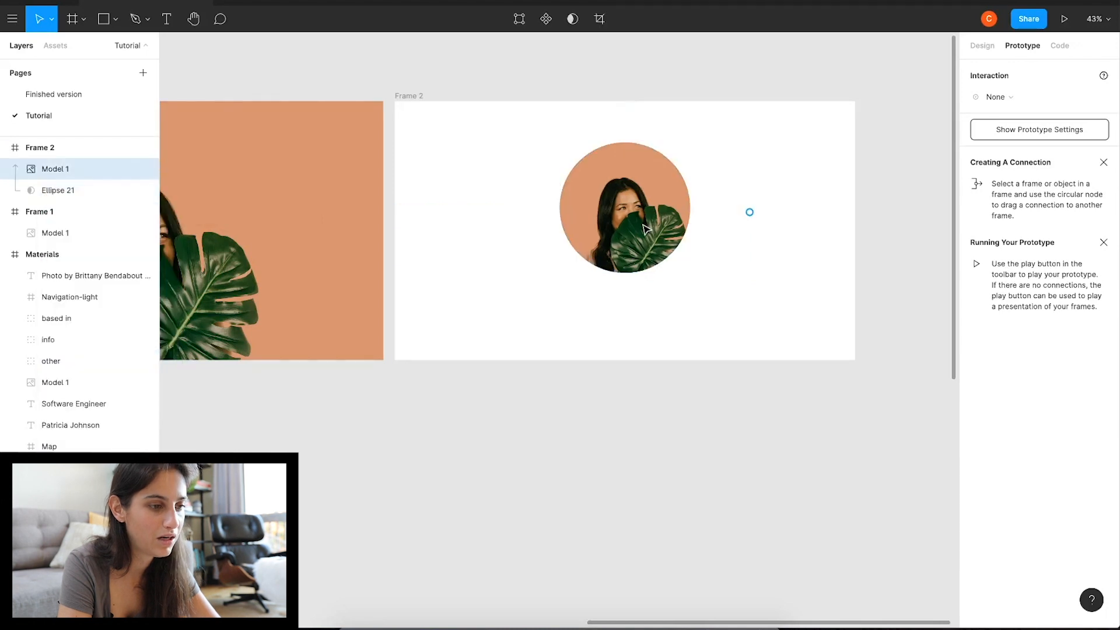
Shift the photo slightly inside its circular mask in Frame 2 to adjust the crop around the woman.
drag(643, 223, 645, 223)
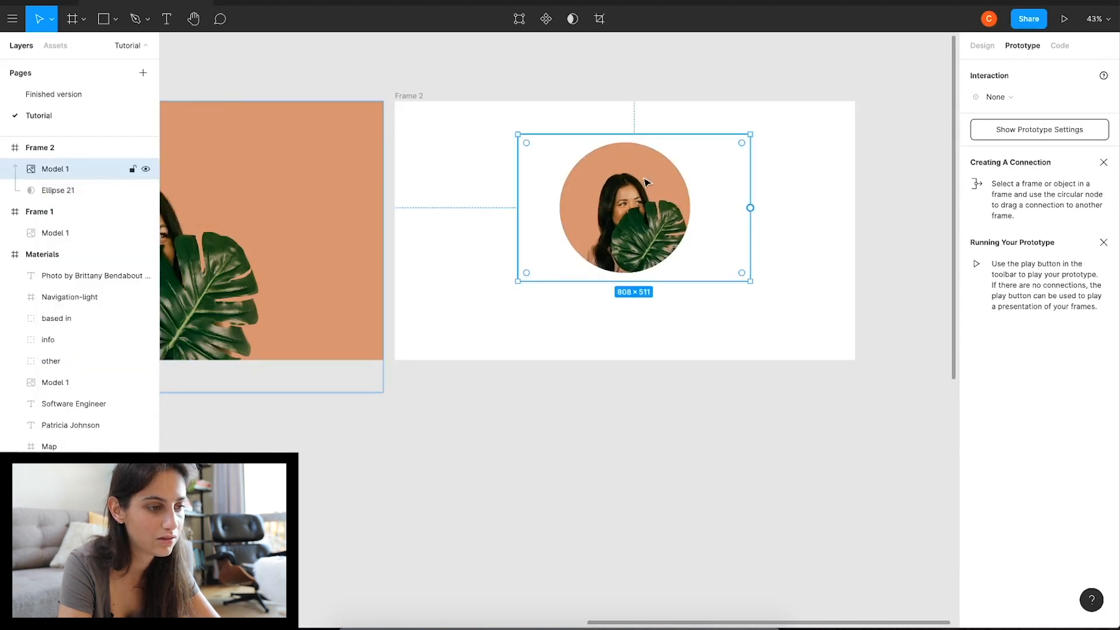
click(47, 191)
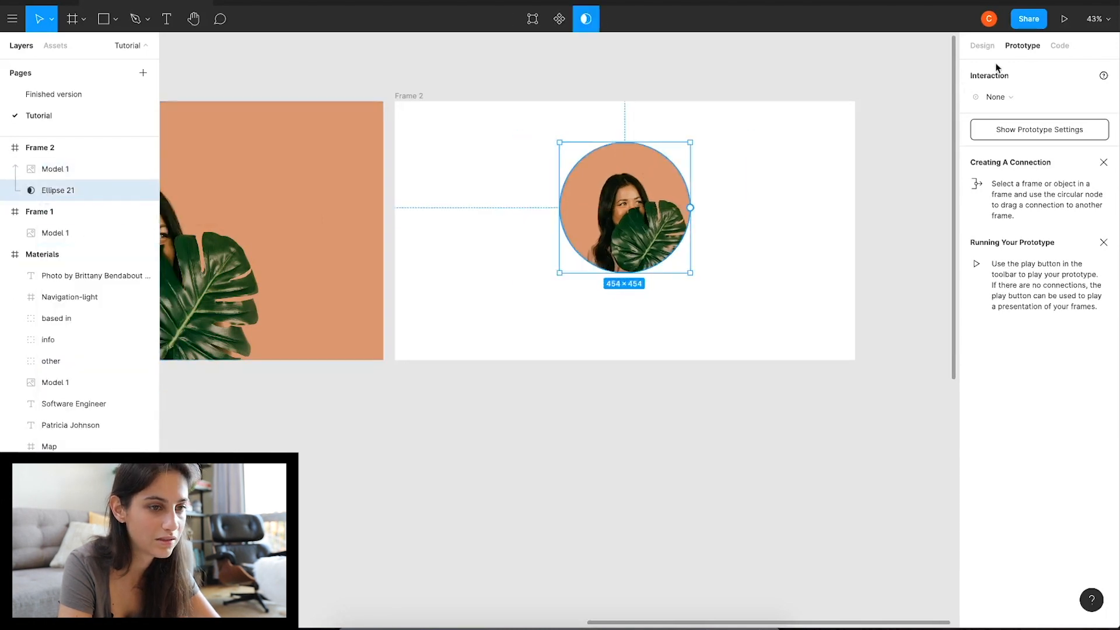
click(983, 46)
click(799, 188)
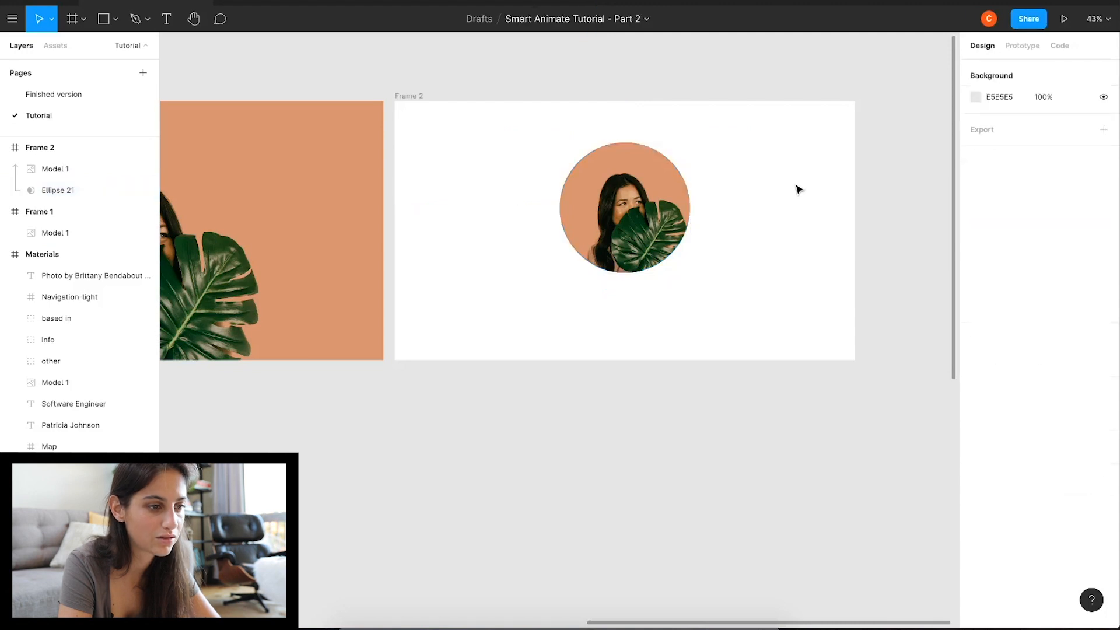
Group the Model 1 photo and its ellipse mask in Frame 2.
scroll(798, 187, down, 2)
scroll(797, 188, left, 2)
click(676, 166)
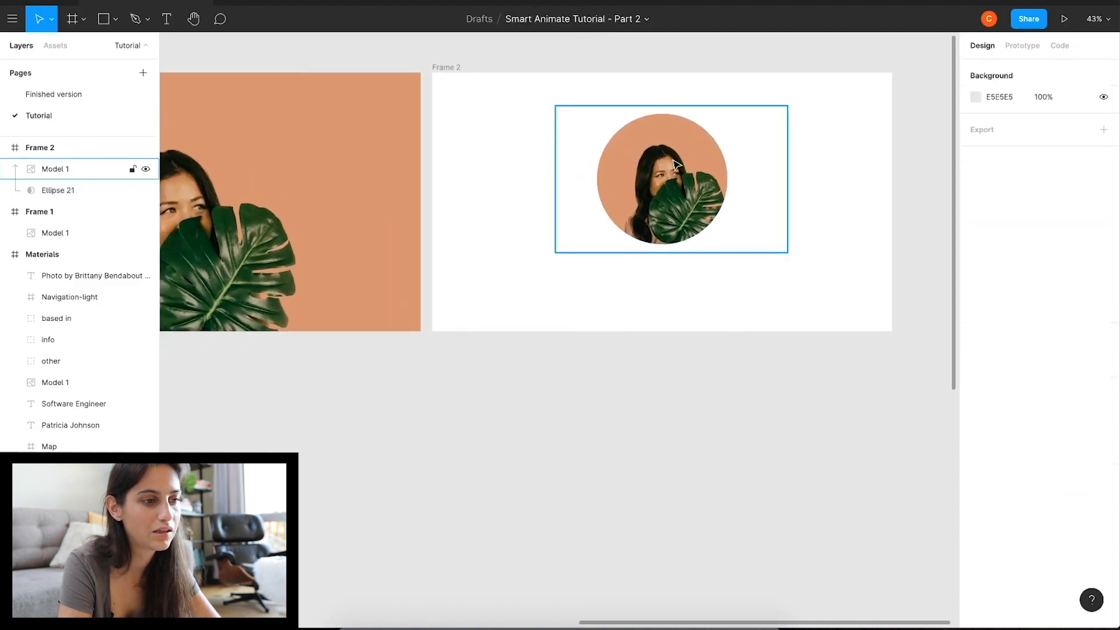
shift+click(44, 190)
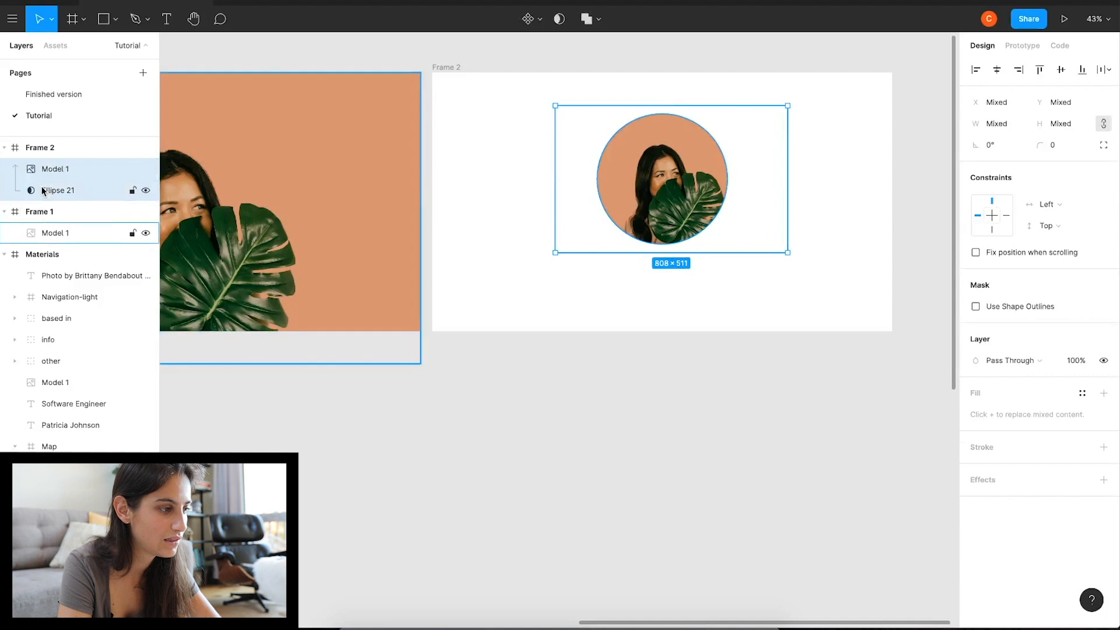
key(ctrl+alt+m)
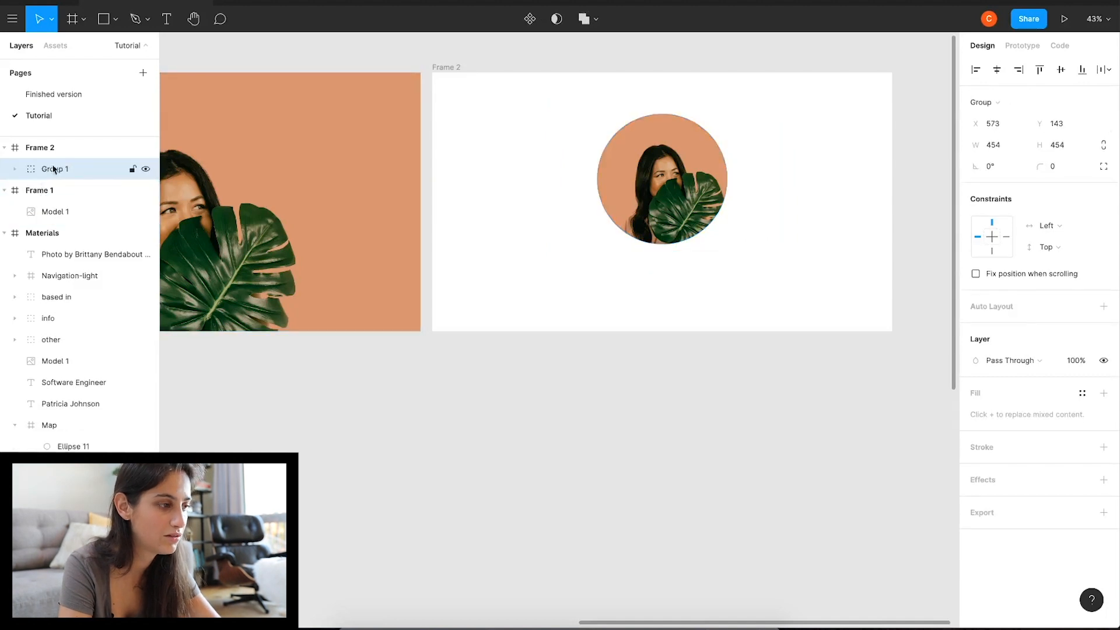
Add an on-click prototype connection from Frame 1 that navigates to Frame 2.
scroll(517, 228, left, 4)
scroll(517, 227, up, 1)
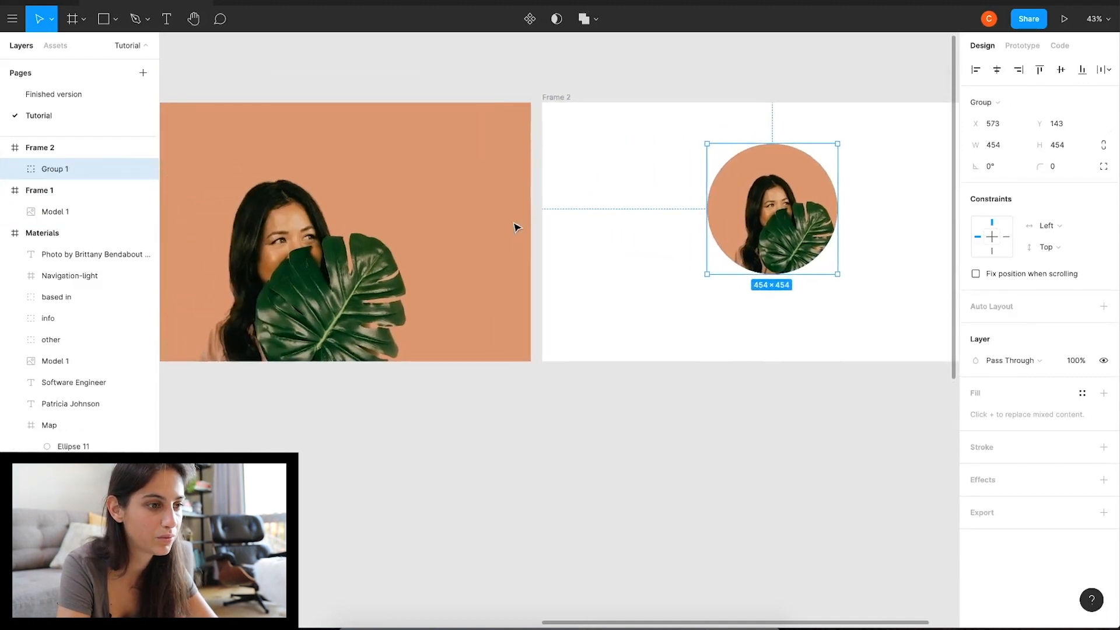
scroll(431, 150, left, 2)
click(241, 105)
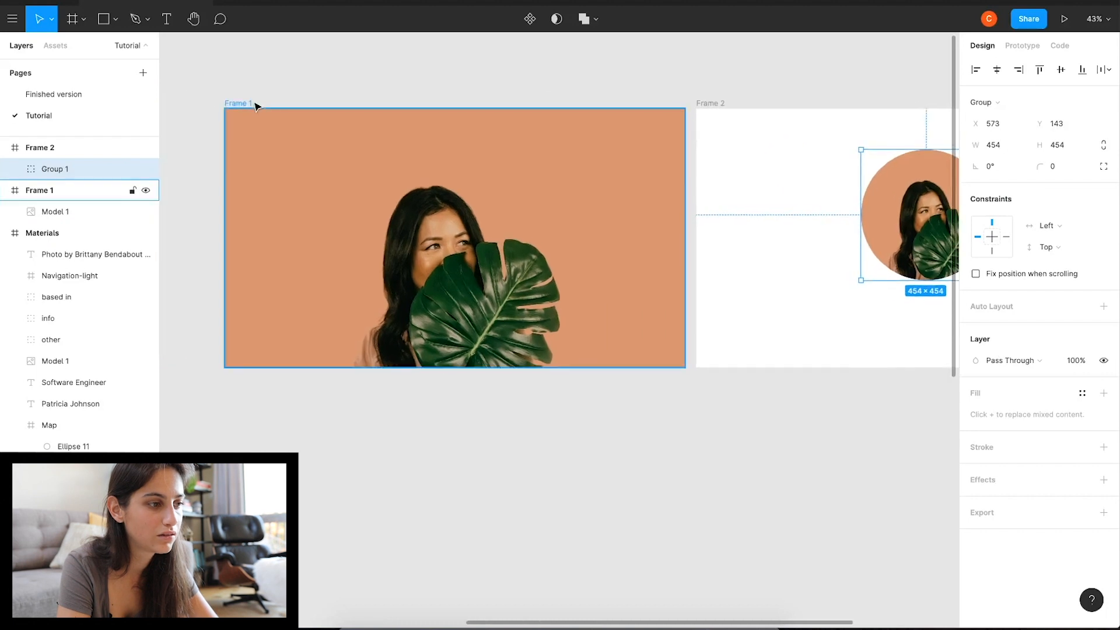
click(1036, 50)
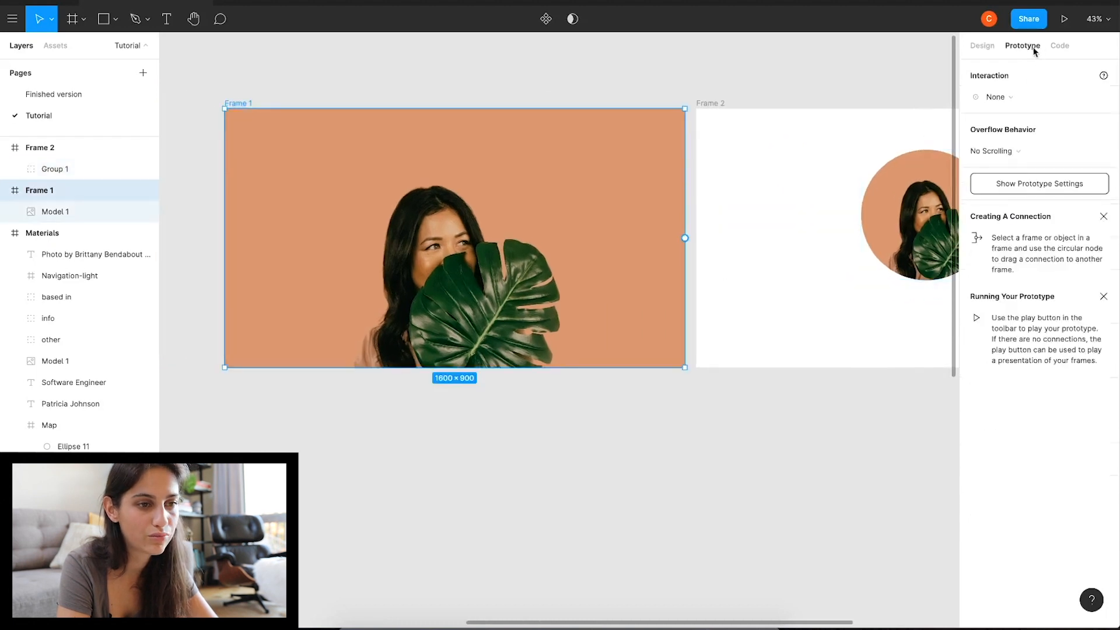
drag(685, 239, 712, 242)
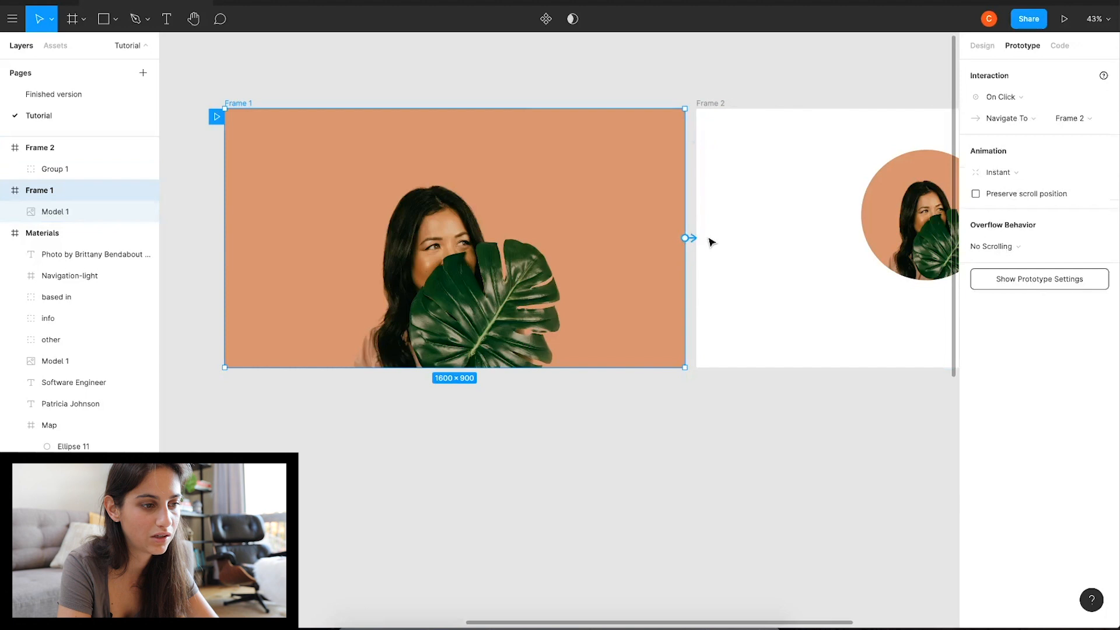
Set the connection's animation to Smart Animate with Ease In And Out easing.
click(999, 172)
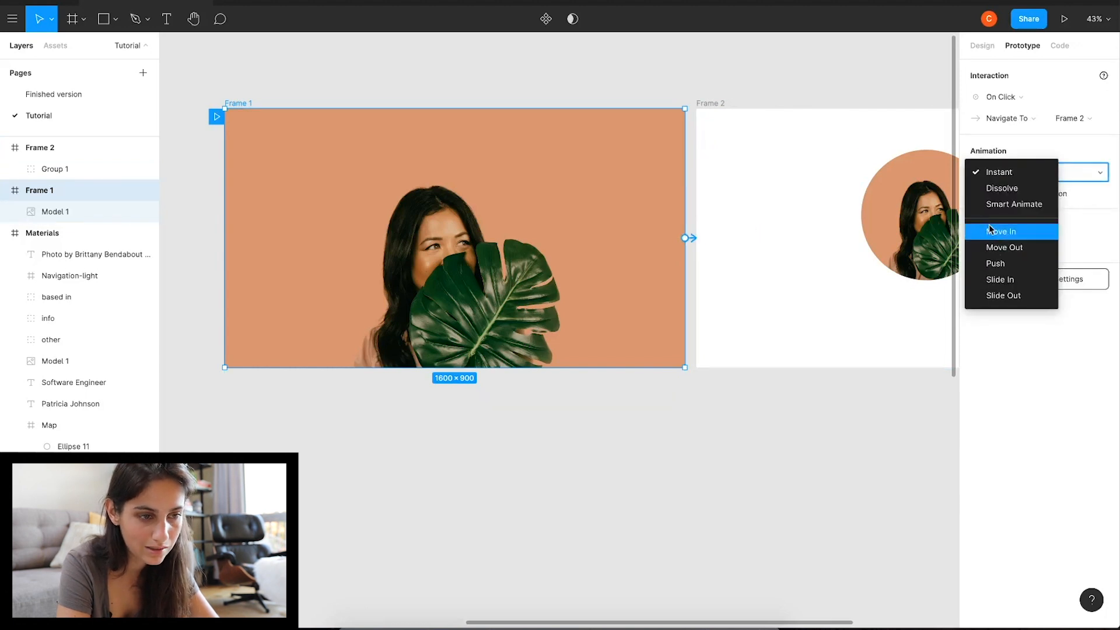
click(995, 204)
click(996, 200)
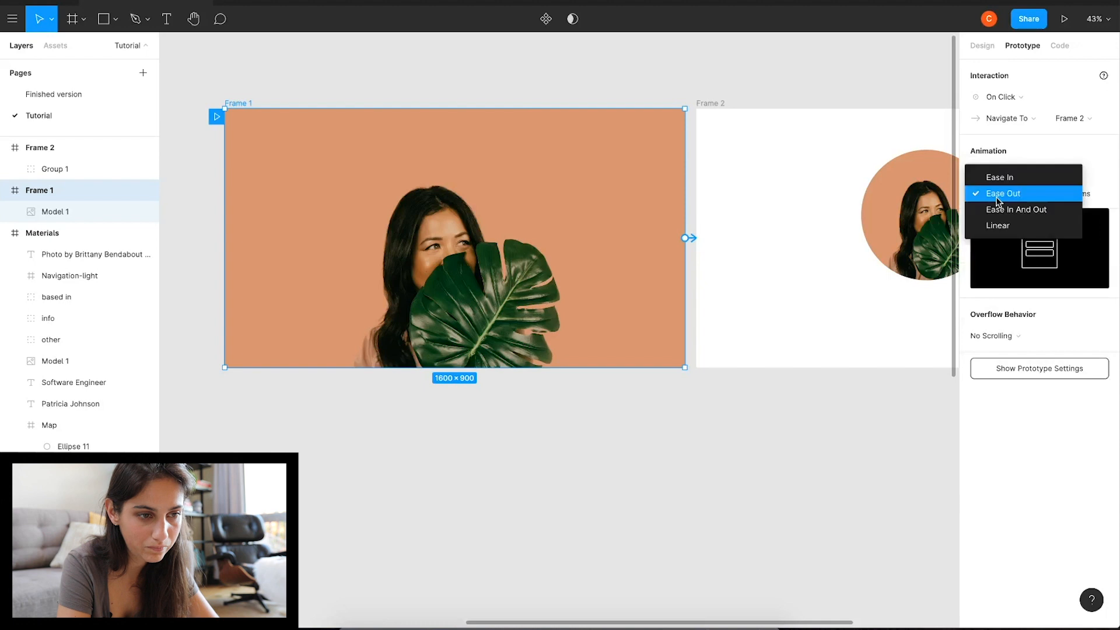
click(997, 209)
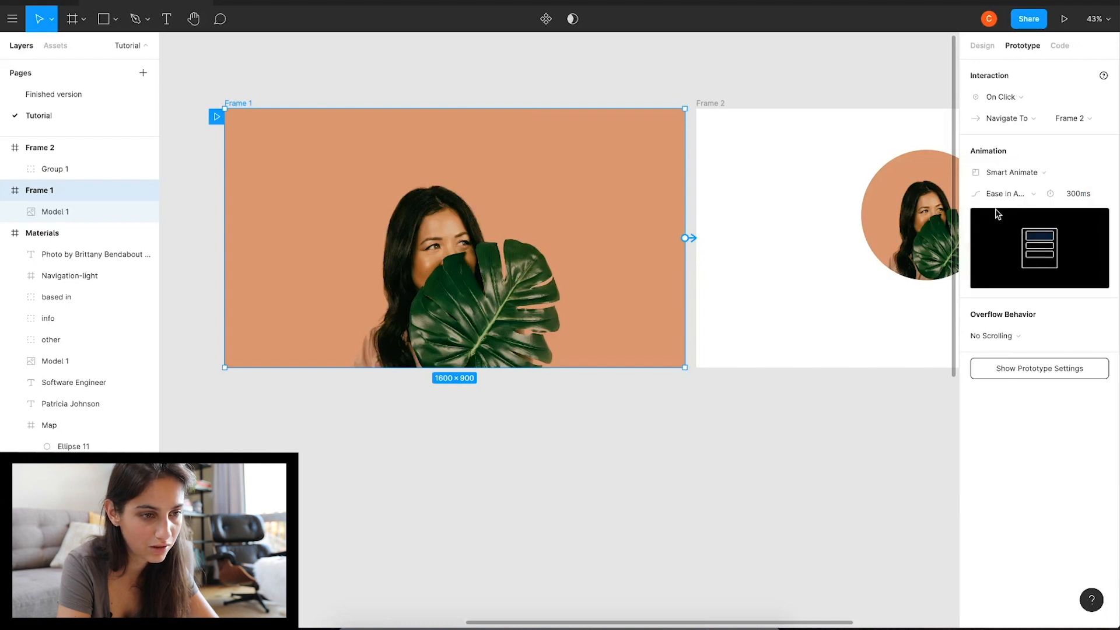
click(761, 418)
Preview the prototype, play the transition from Frame 1 to Frame 2 several times, and return to the design file.
key(ctrl+alt+Return)
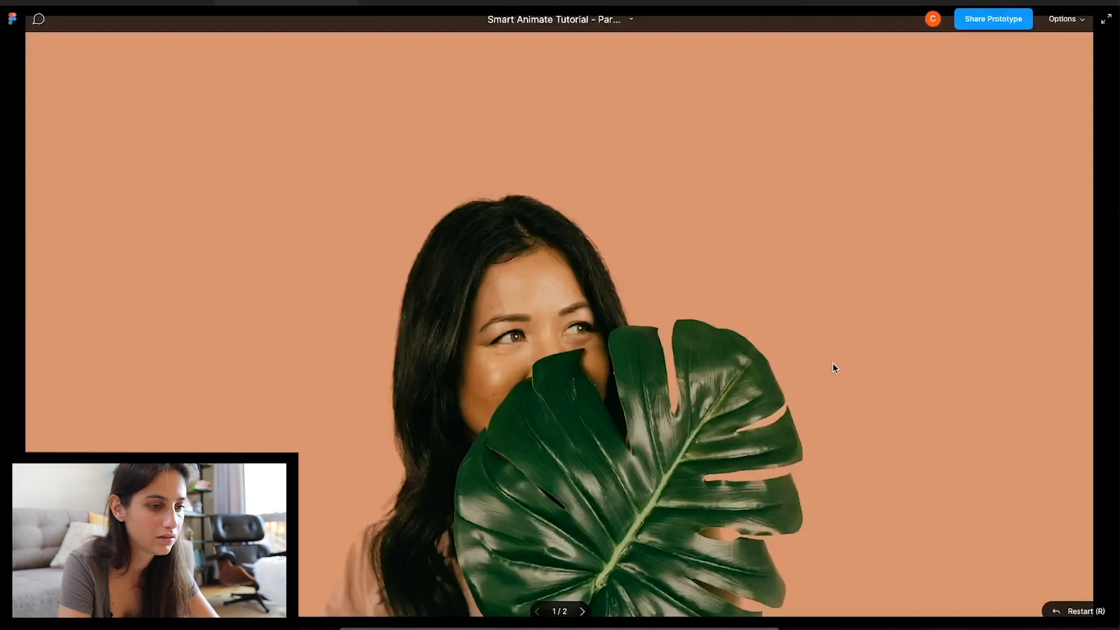
click(832, 363)
click(832, 363)
click(831, 363)
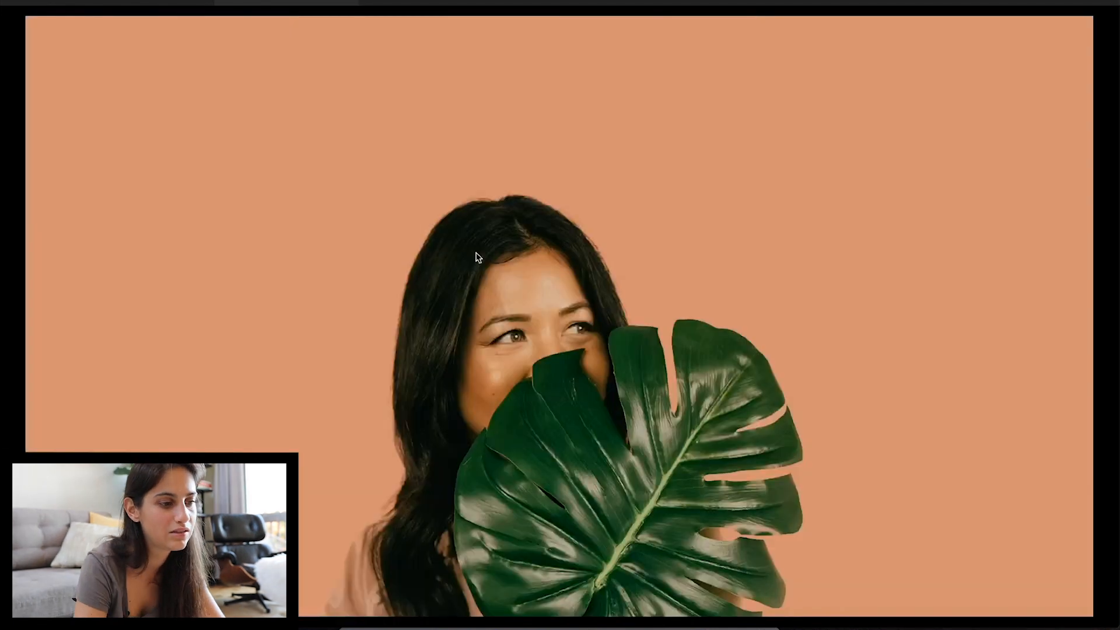
click(478, 257)
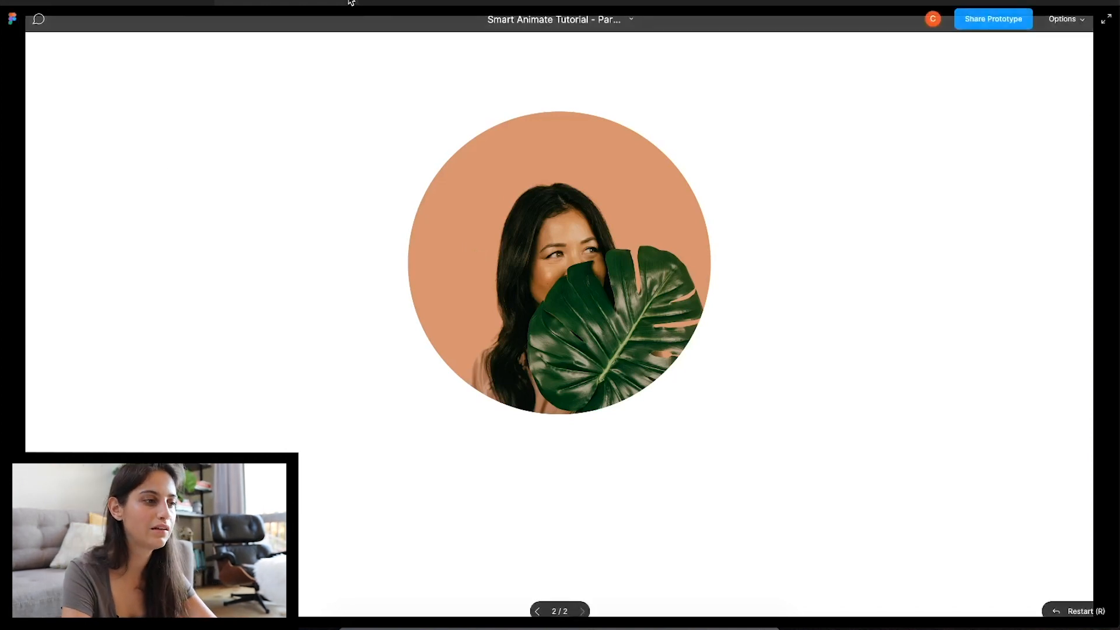
click(195, 3)
Inspect the layers inside the circular portrait group in Frame 2 for comparison with Frame 1.
click(895, 188)
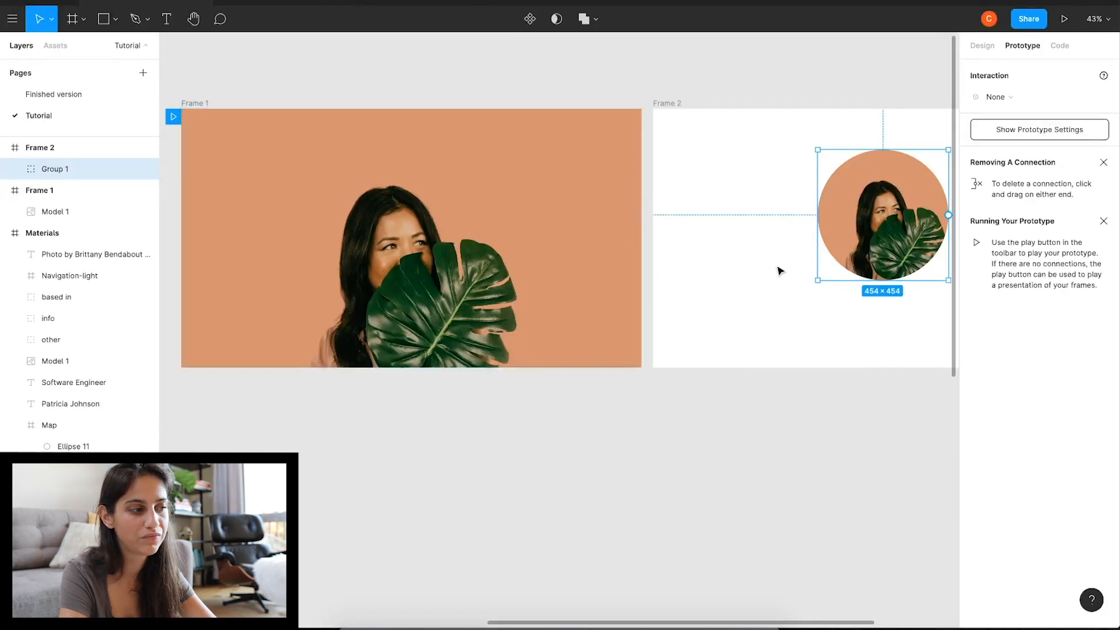
scroll(875, 204, right, 3)
scroll(874, 204, right, 2)
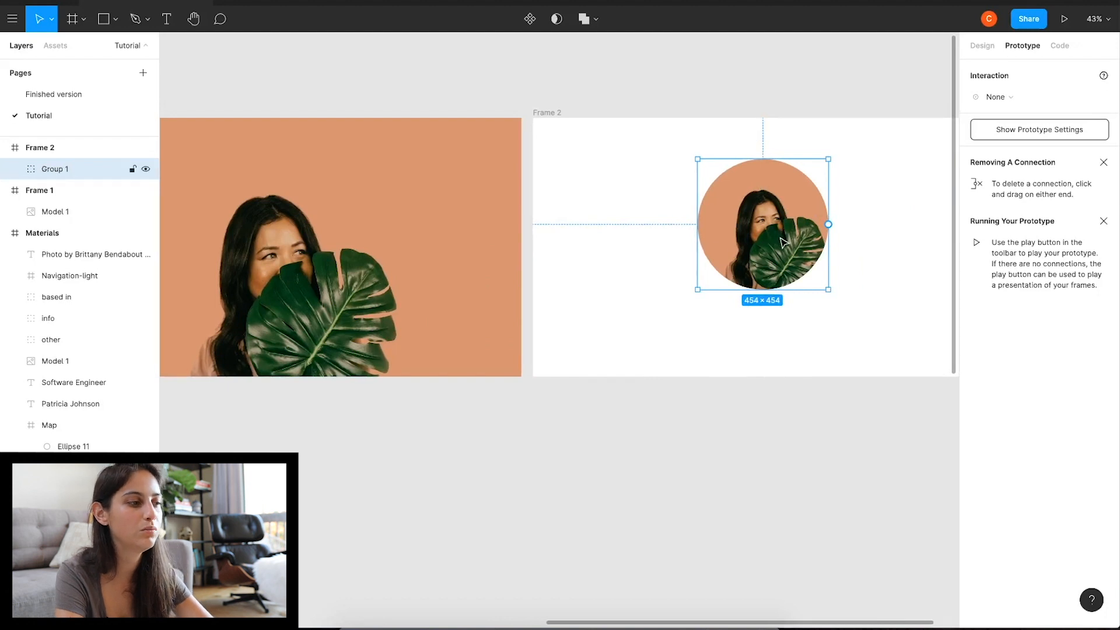
click(13, 170)
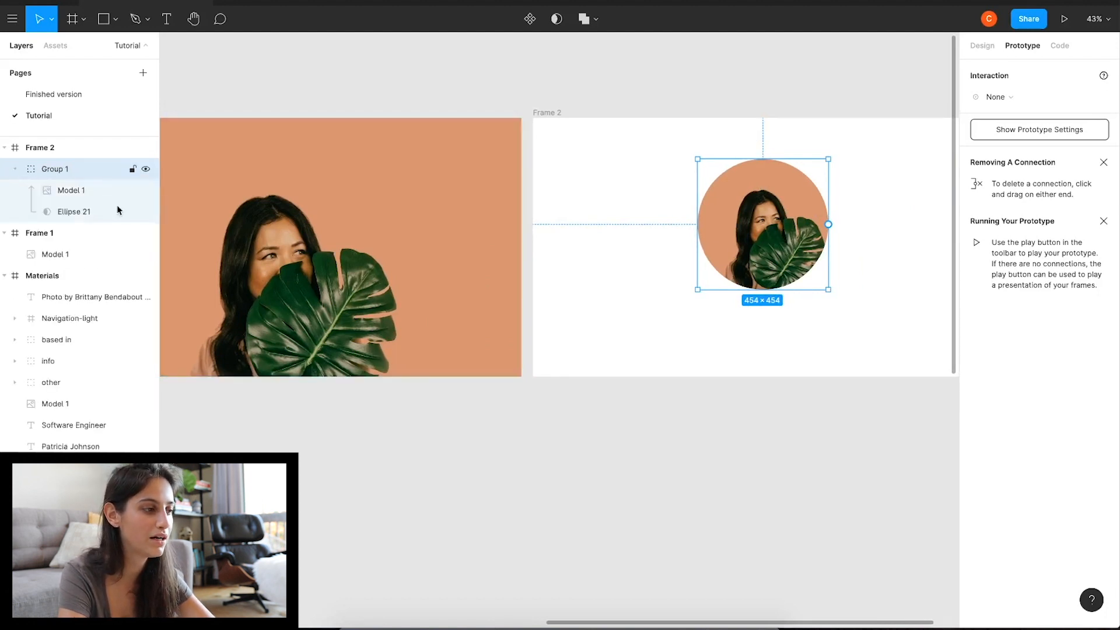
scroll(774, 272, down, 5)
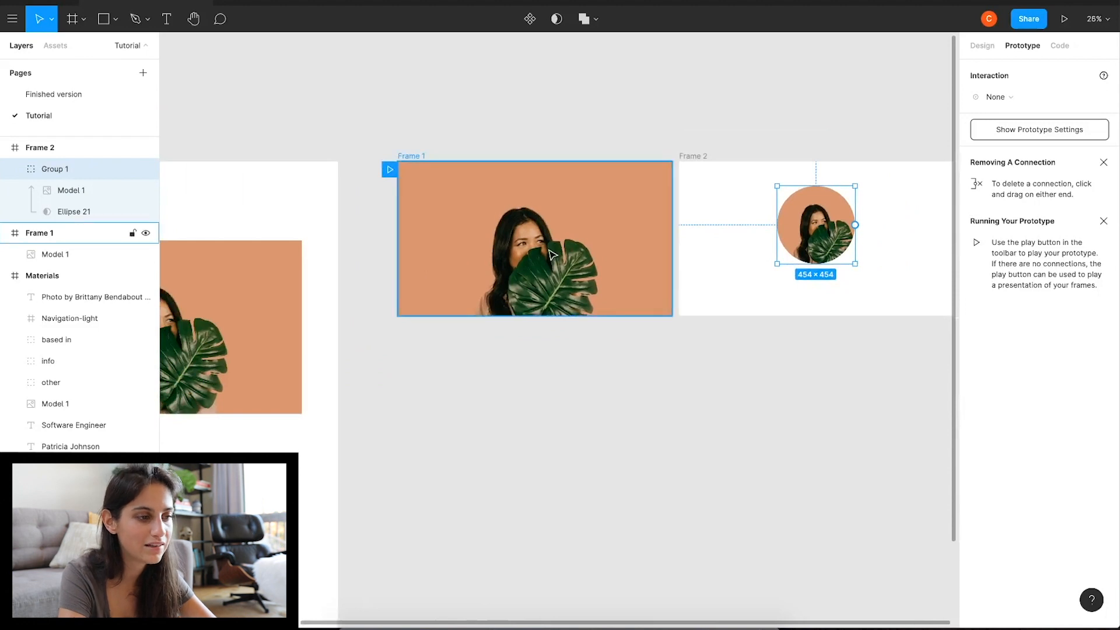
Delete the unmasked Model 1 photo from Frame 1.
scroll(552, 254, right, 2)
click(528, 281)
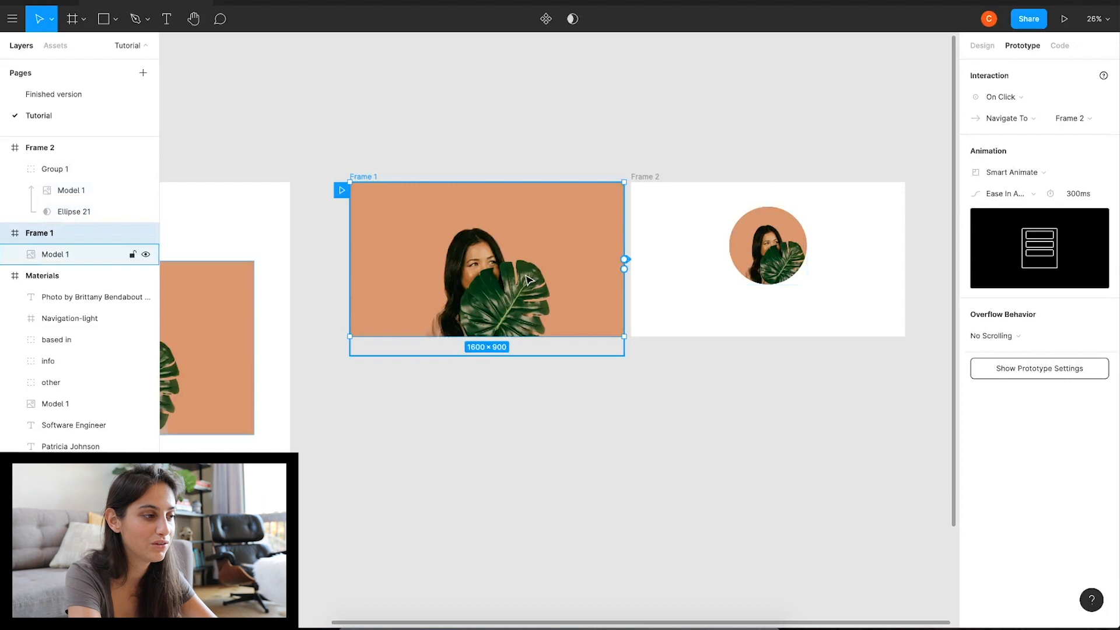
click(528, 281)
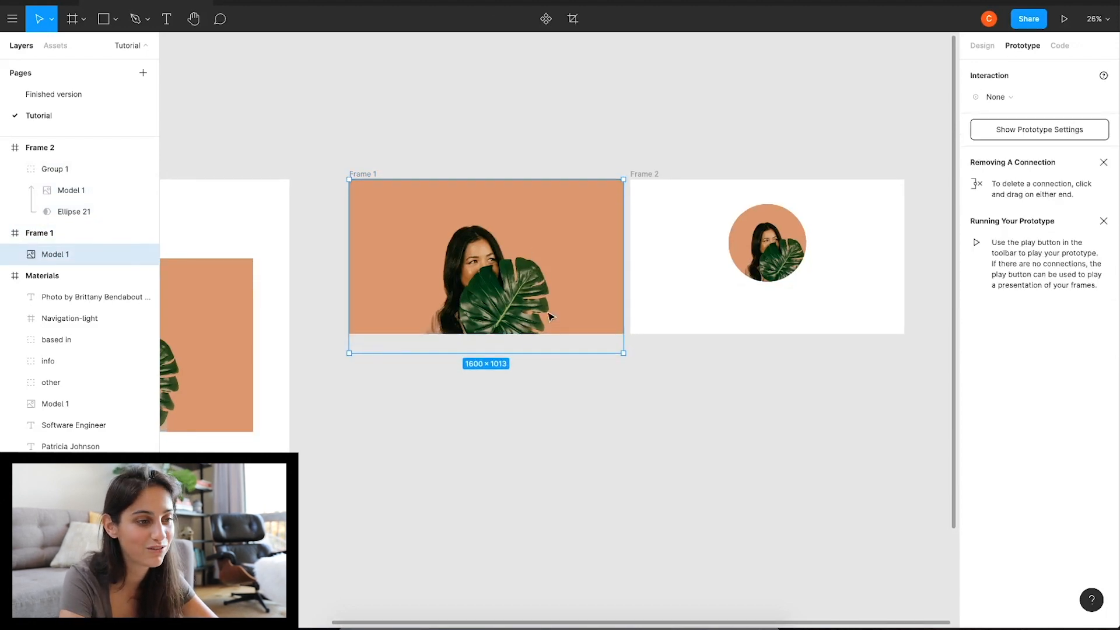
key(Delete)
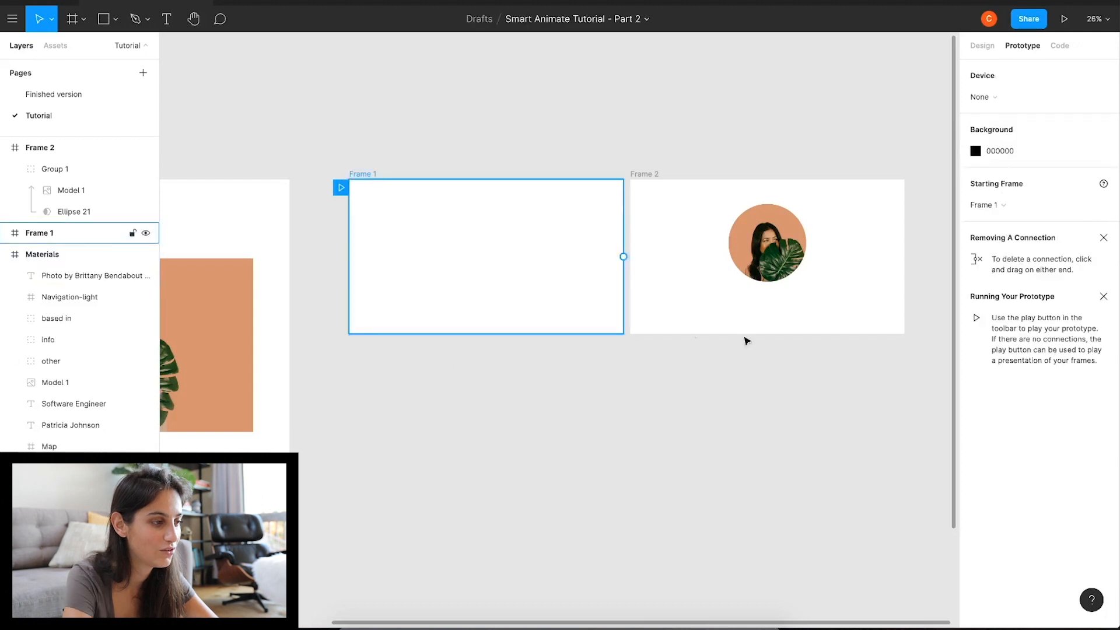
Copy the masked portrait group from Frame 2 into Frame 1.
click(773, 262)
double_click(773, 262)
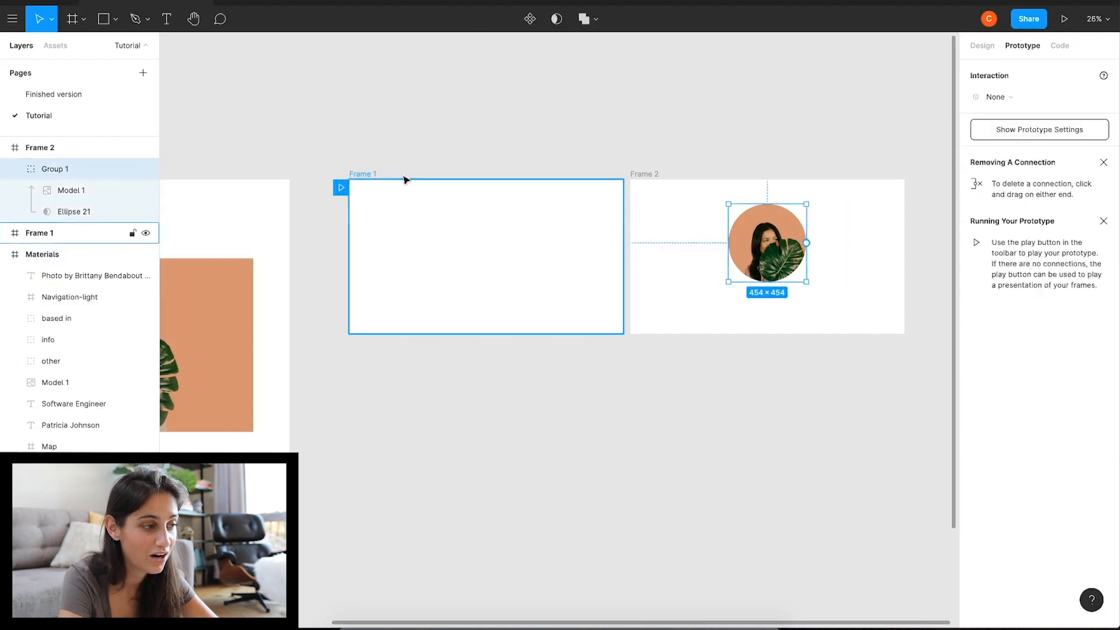
click(359, 175)
key(ctrl+v)
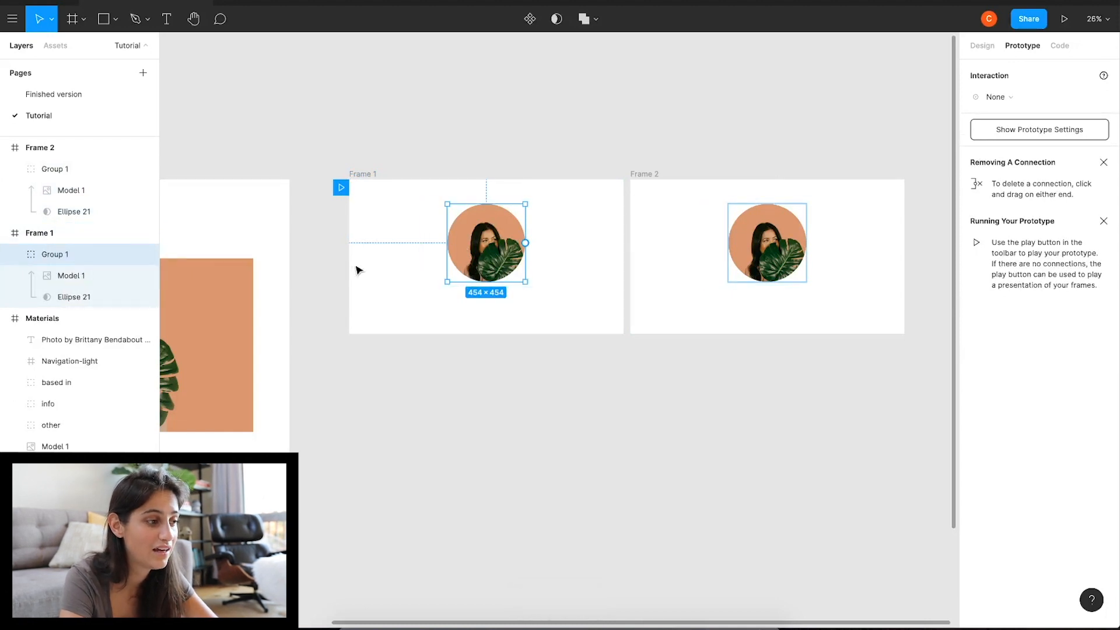
Enlarge the ellipse mask in Frame 1 proportionally to about 2078 × 2078 so it surrounds the whole frame.
click(53, 300)
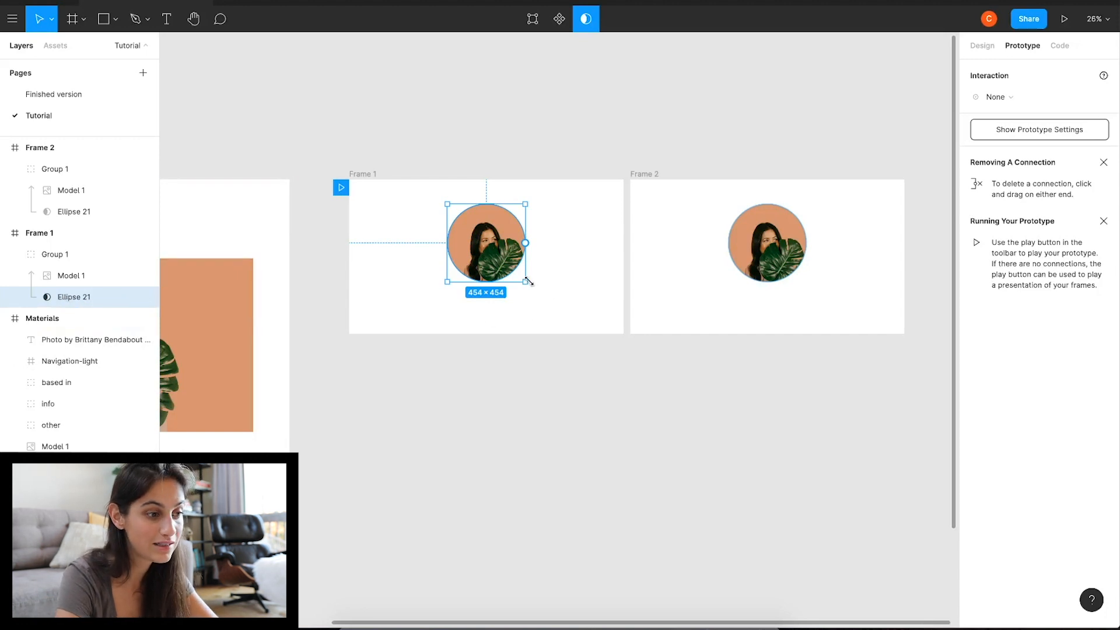
drag(525, 282, 639, 377)
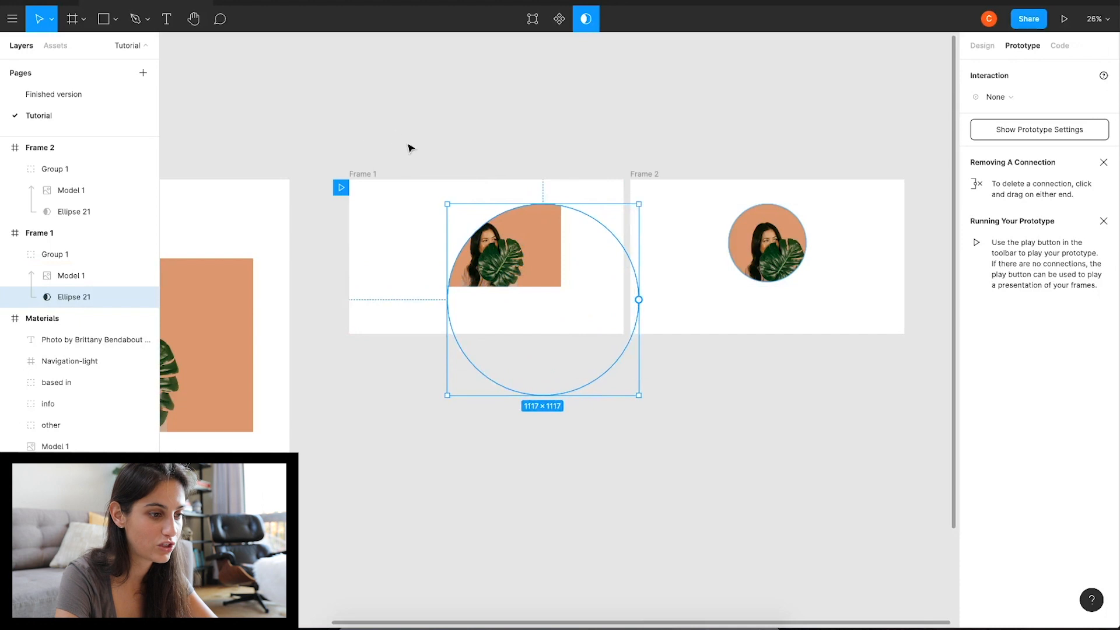
drag(447, 204, 301, 80)
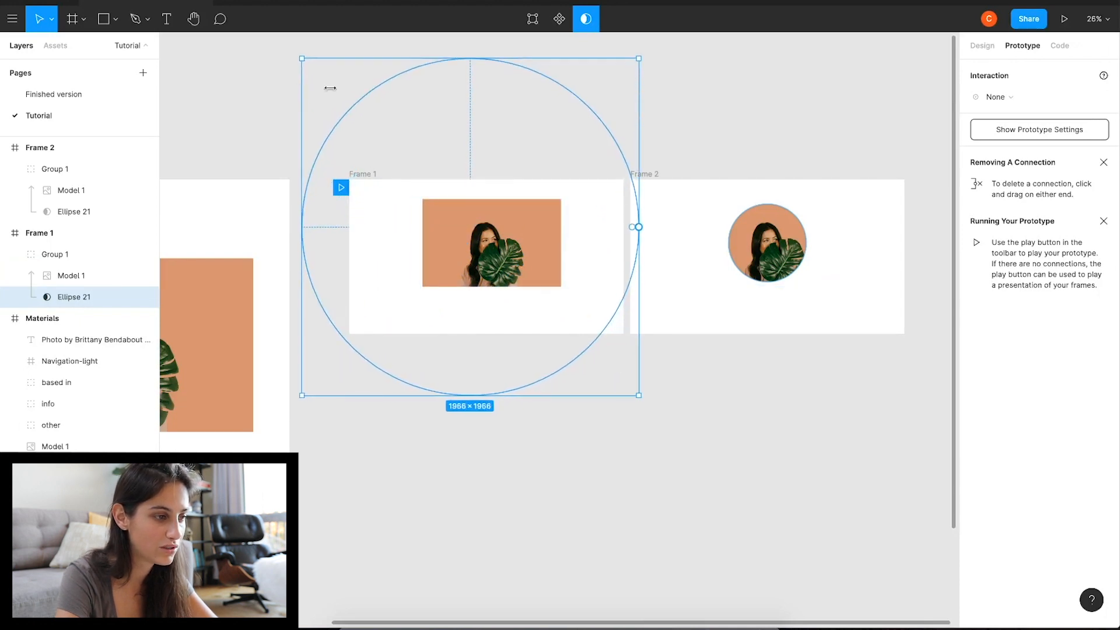
drag(637, 397, 658, 414)
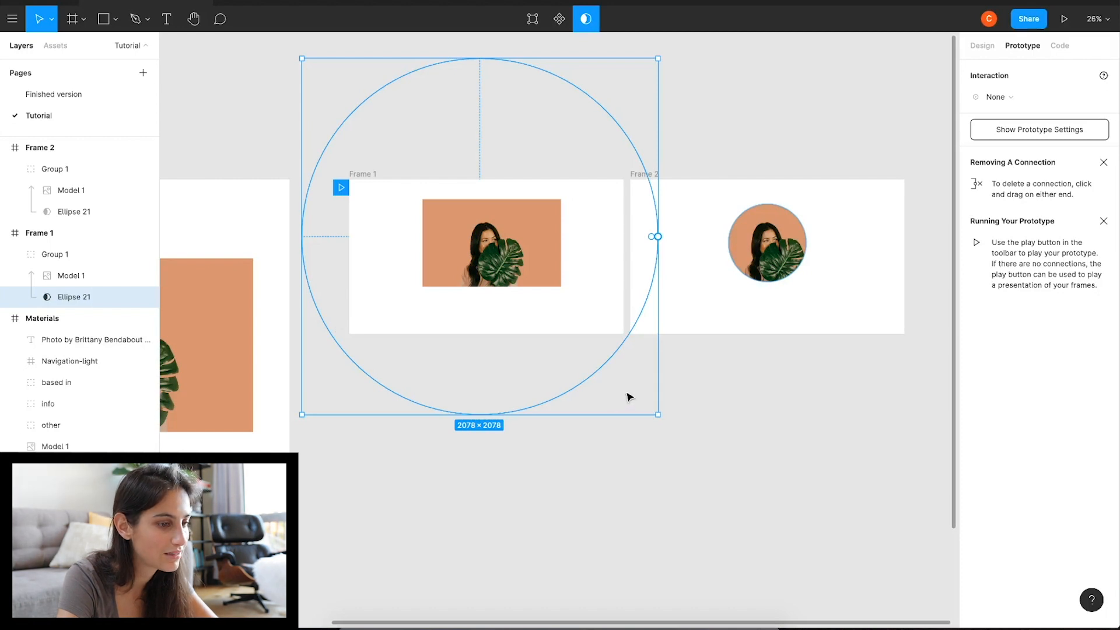
Scale the masked Model 1 photo in Frame 1 to about 1600 × 1012, aligned with the frame's top-left corner.
click(506, 238)
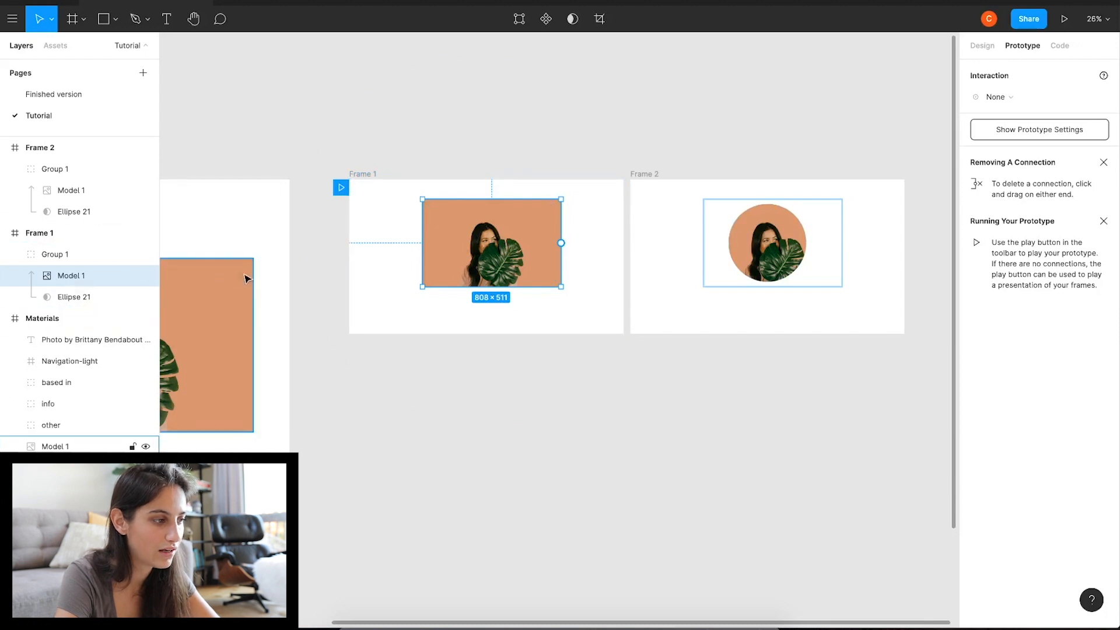
drag(421, 198, 401, 216)
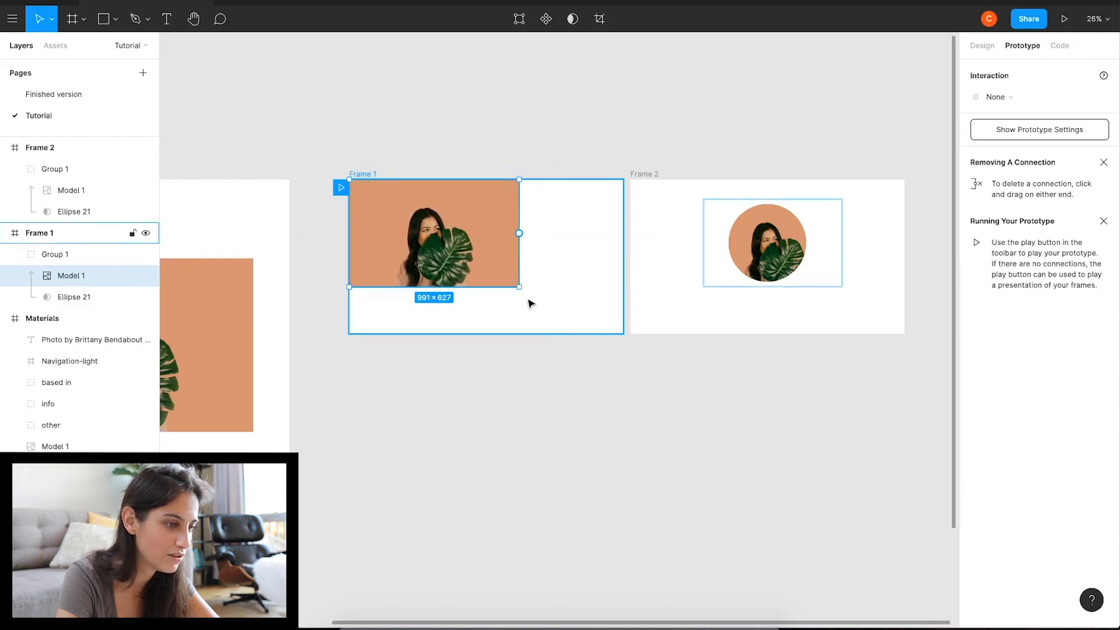
drag(519, 286, 622, 328)
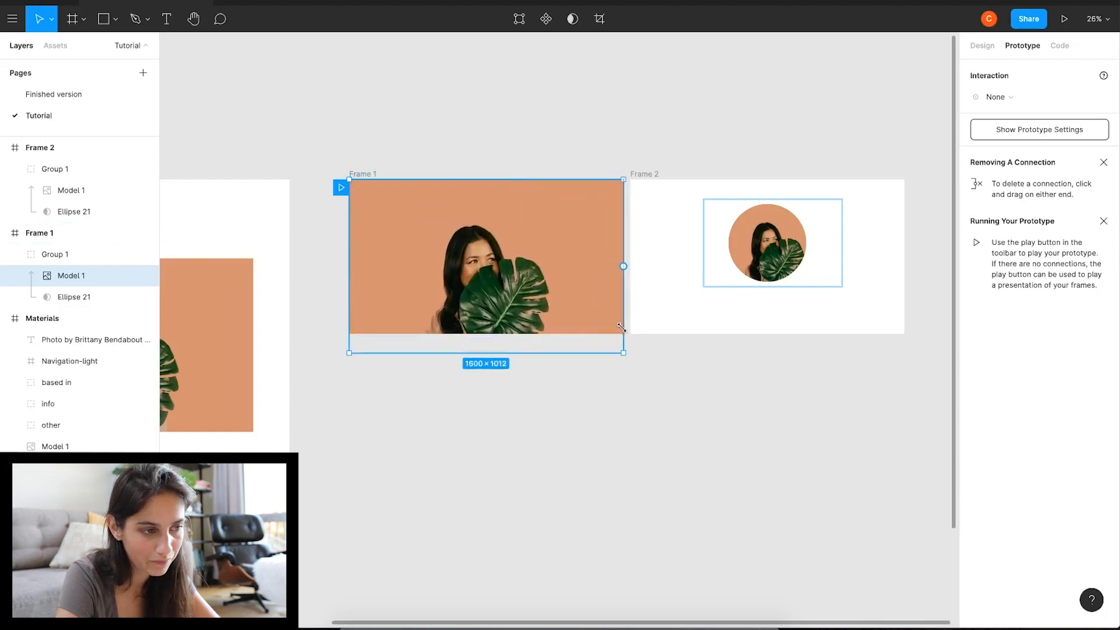
click(676, 411)
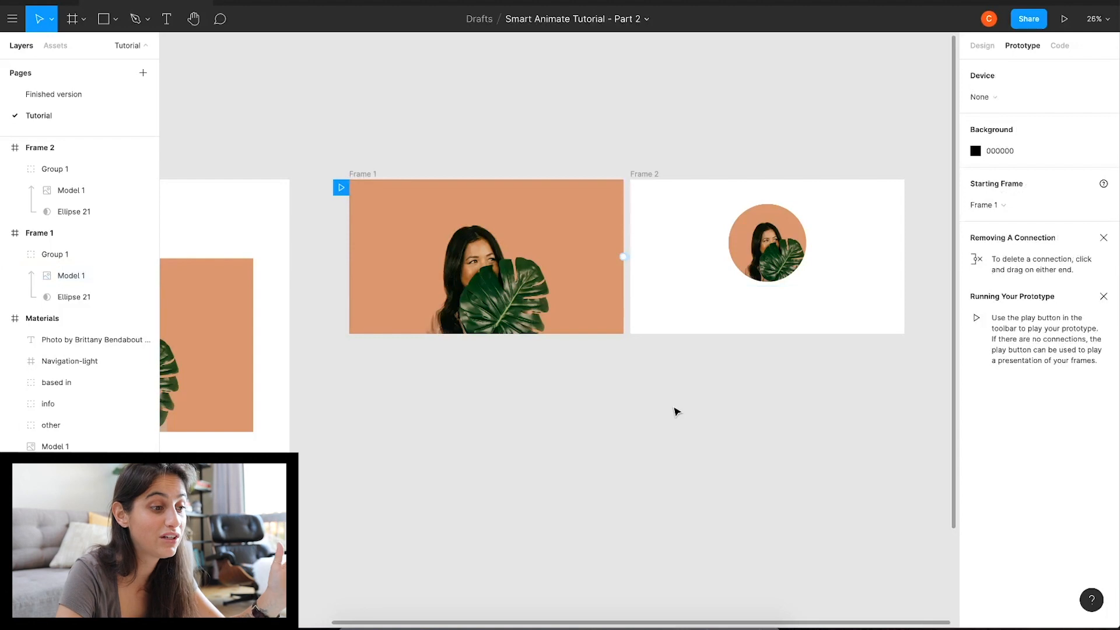
Replay the prototype to check the photo's transition into the circular portrait, and go back to the design file.
click(1064, 19)
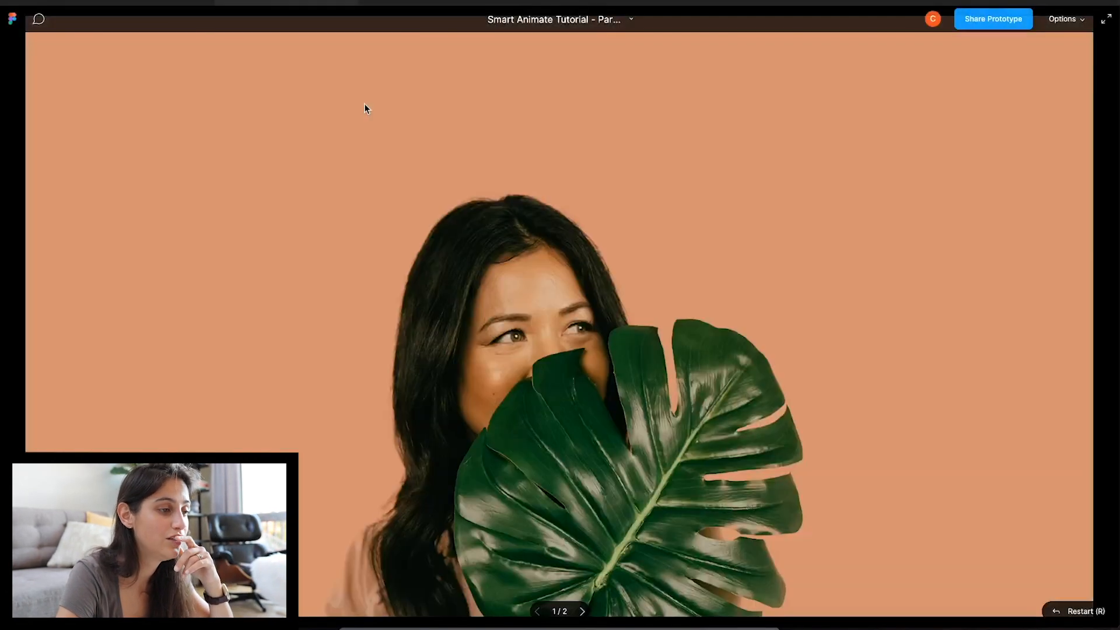
click(1020, 373)
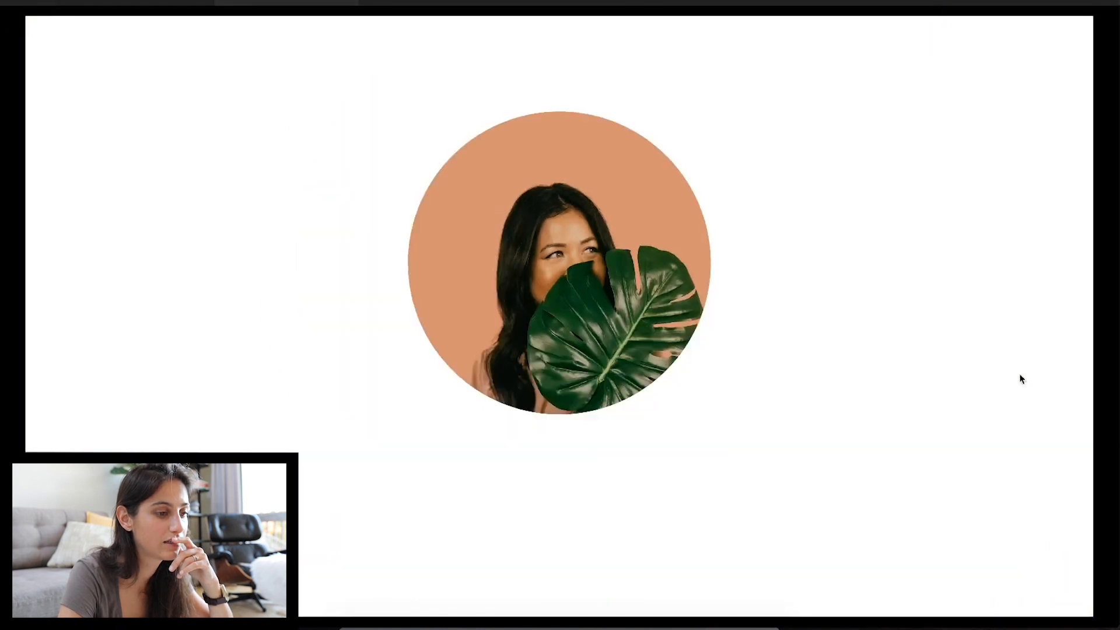
click(1020, 373)
click(1020, 374)
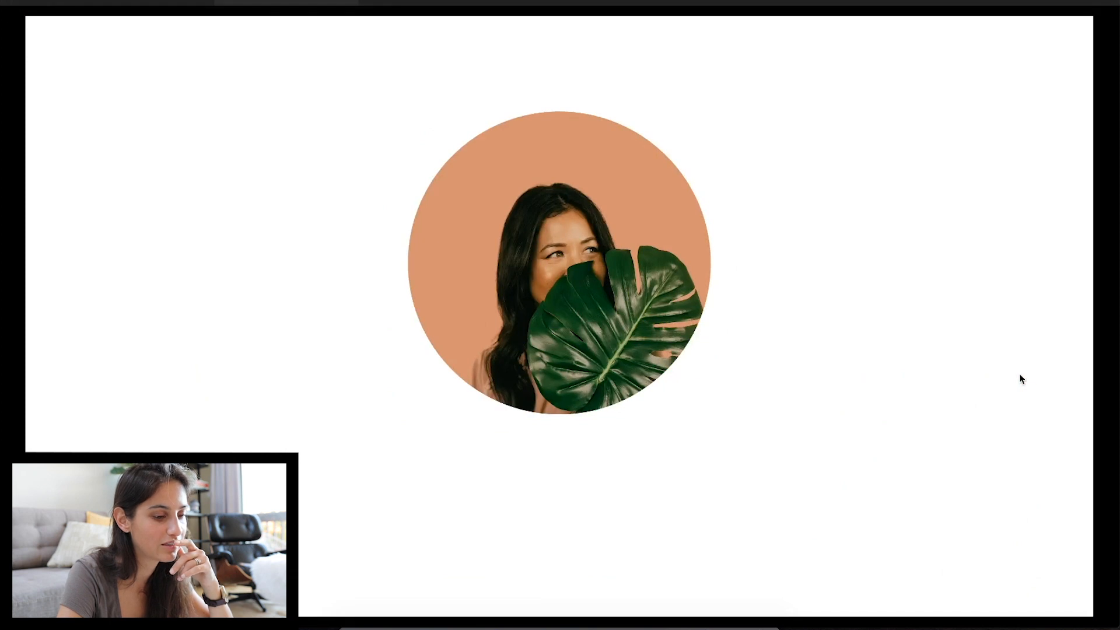
click(715, 544)
click(716, 543)
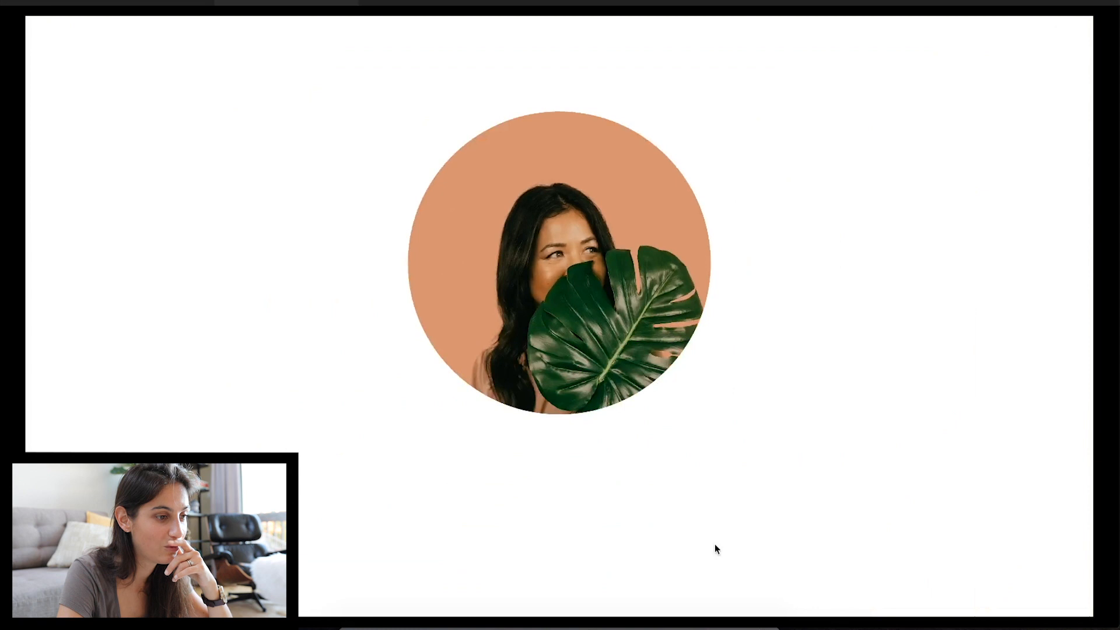
click(158, 4)
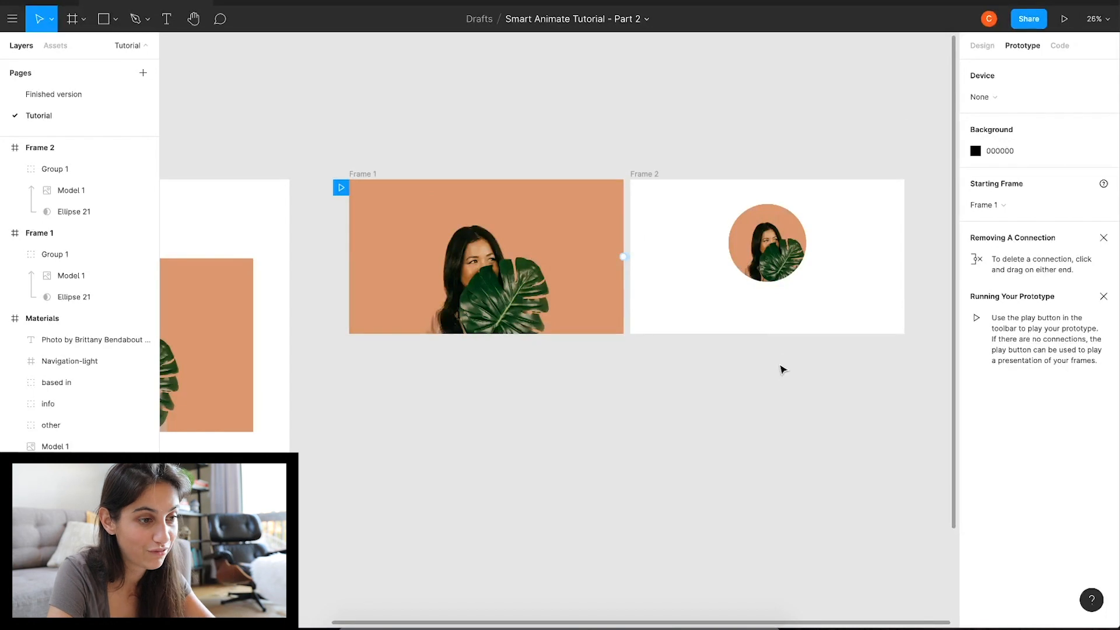
Copy the large full-name text from the Materials frame into Frame 2.
scroll(780, 368, down, 4)
scroll(780, 368, left, 3)
scroll(780, 368, left, 3)
scroll(780, 368, down, 3)
scroll(780, 368, up, 4)
click(277, 217)
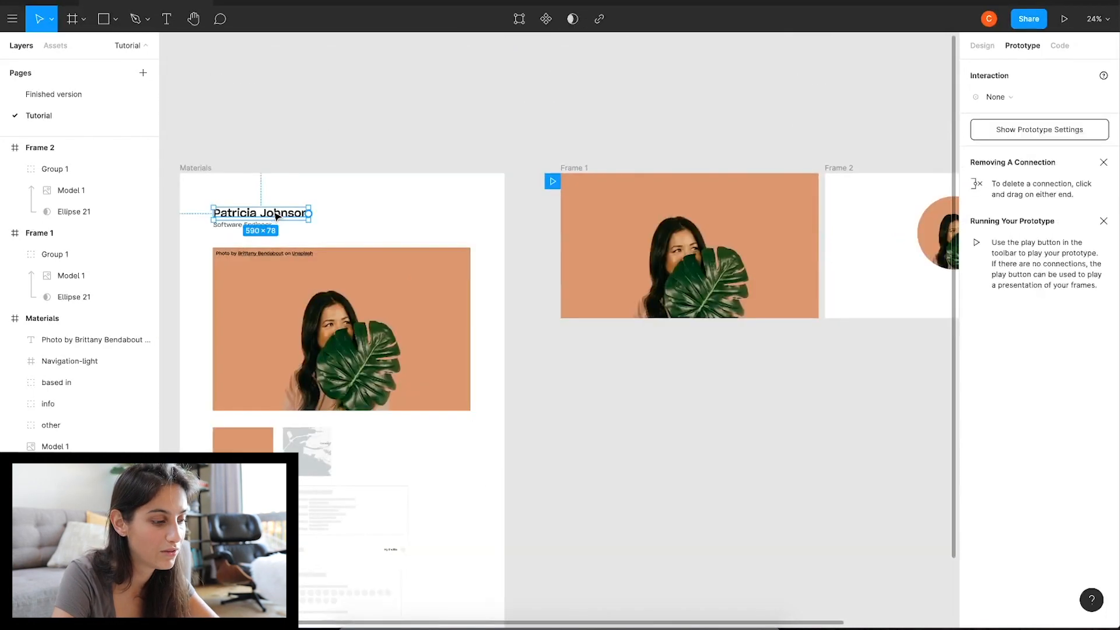
scroll(277, 217, right, 6)
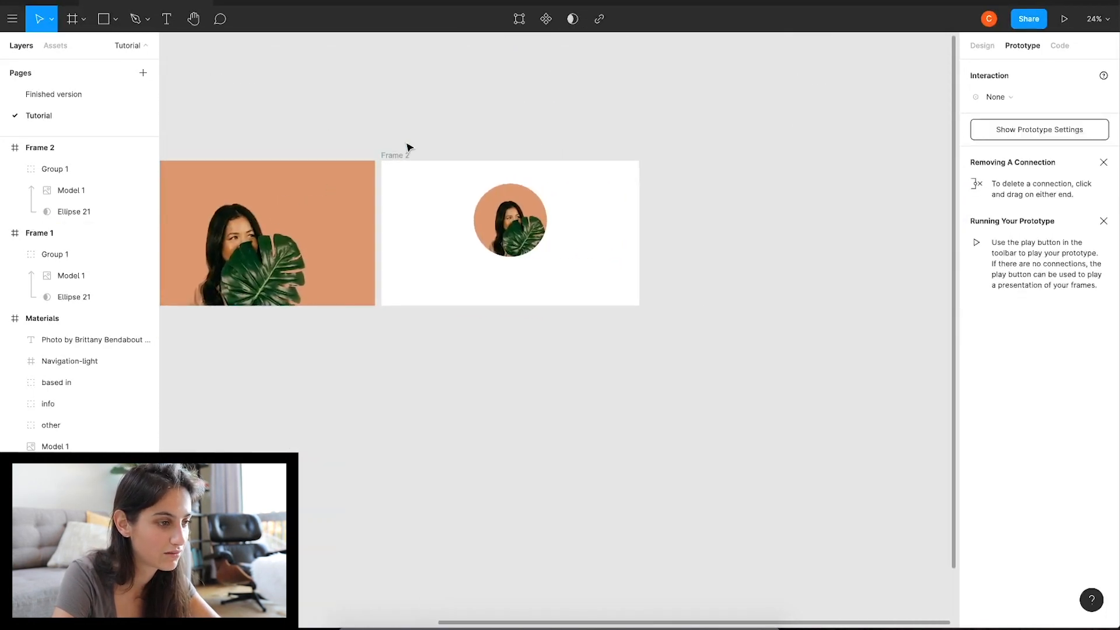
click(407, 156)
key(ctrl+v)
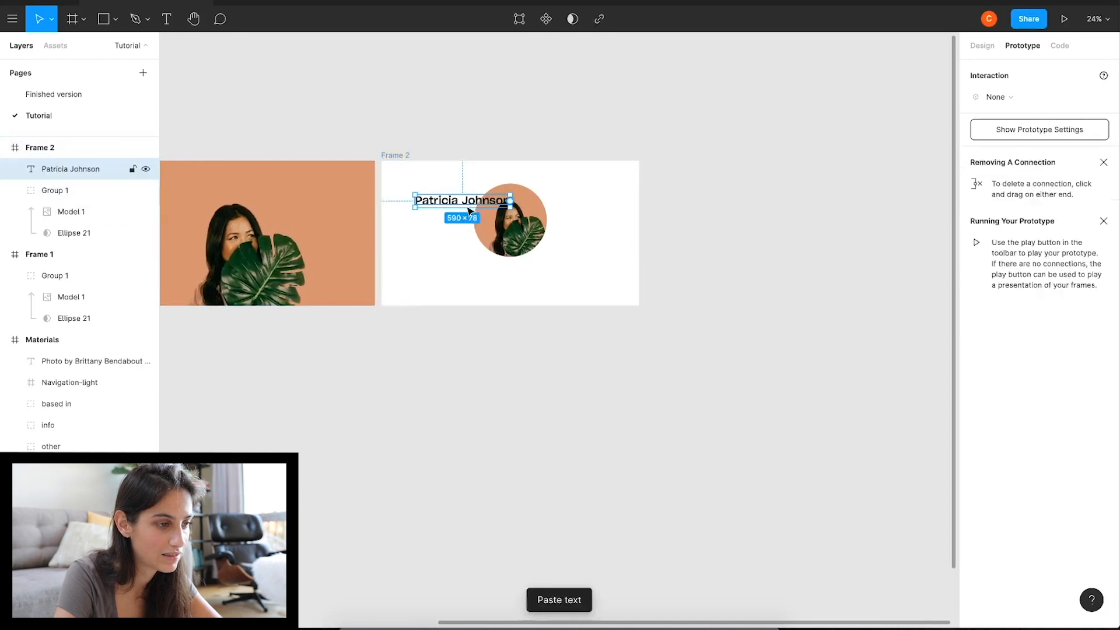
Centre the full-name text directly below the circular portrait in Frame 2.
drag(470, 215, 513, 280)
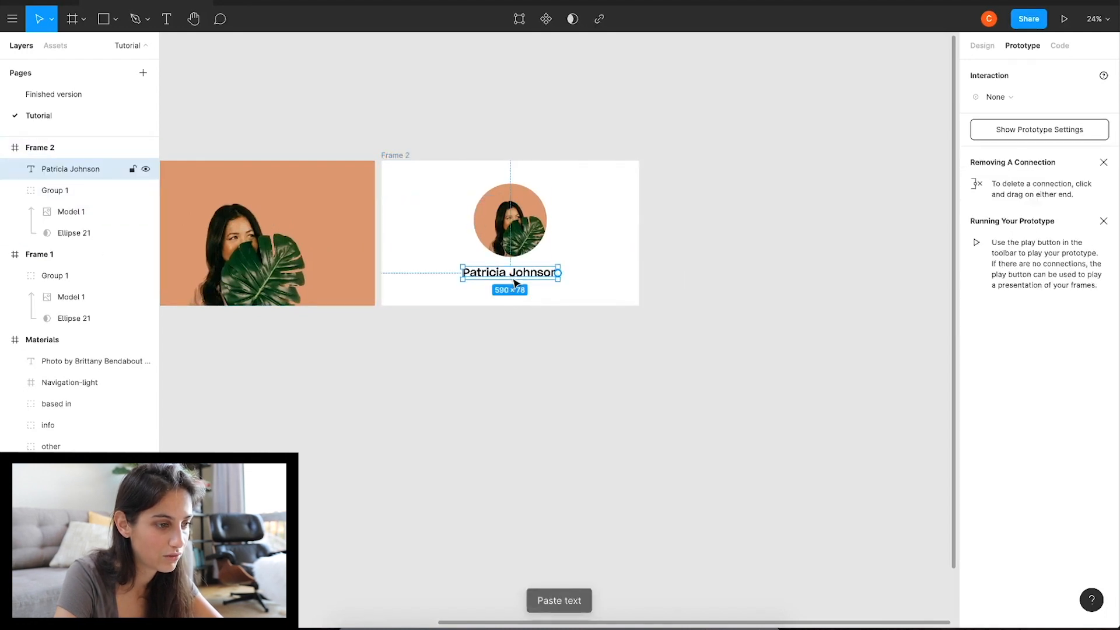
scroll(512, 279, up, 5)
scroll(512, 279, up, 1)
Replay the prototype to check how the name appears below the portrait, and go back to the design file.
click(284, 5)
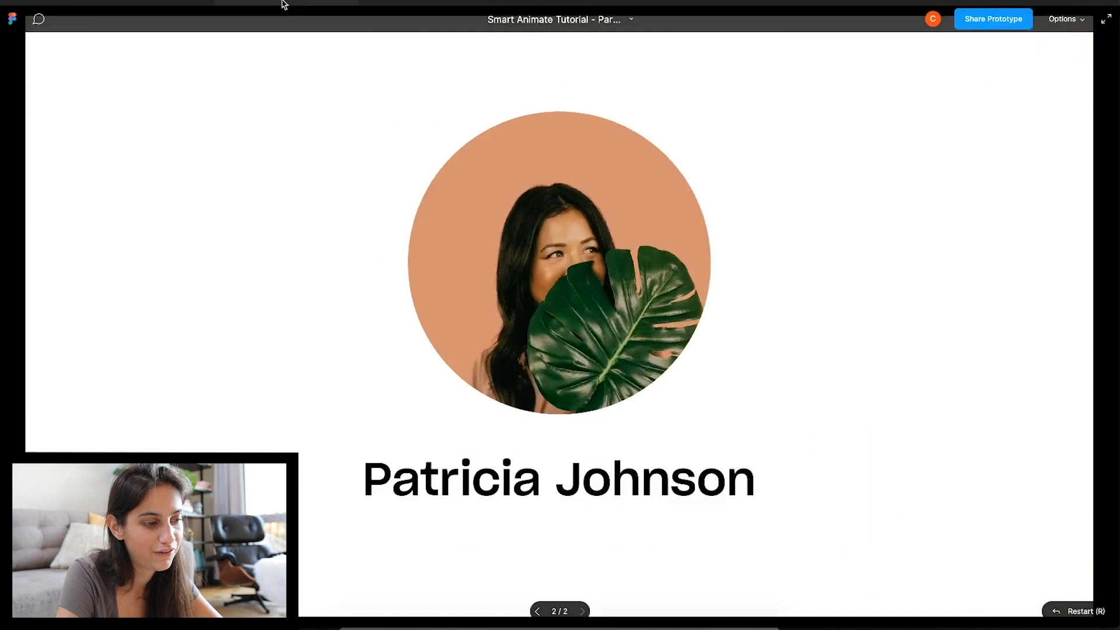
key(r)
click(128, 3)
Draw a rectangle about 659 × 127 that covers the full-name text in Frame 2.
scroll(458, 355, left, 2)
scroll(507, 395, down, 3)
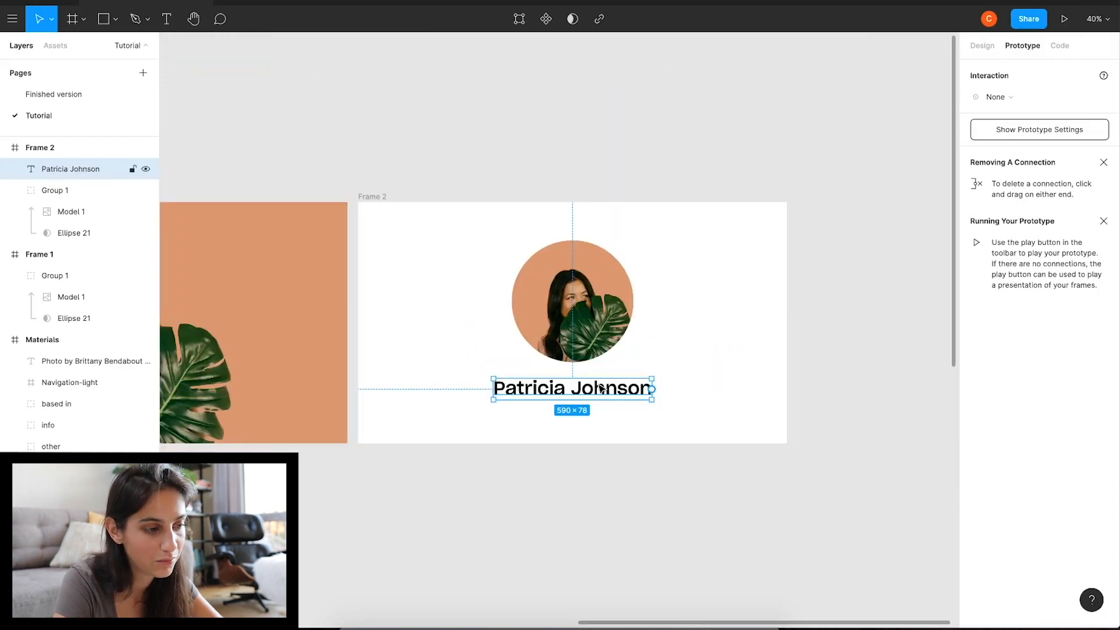
key(r)
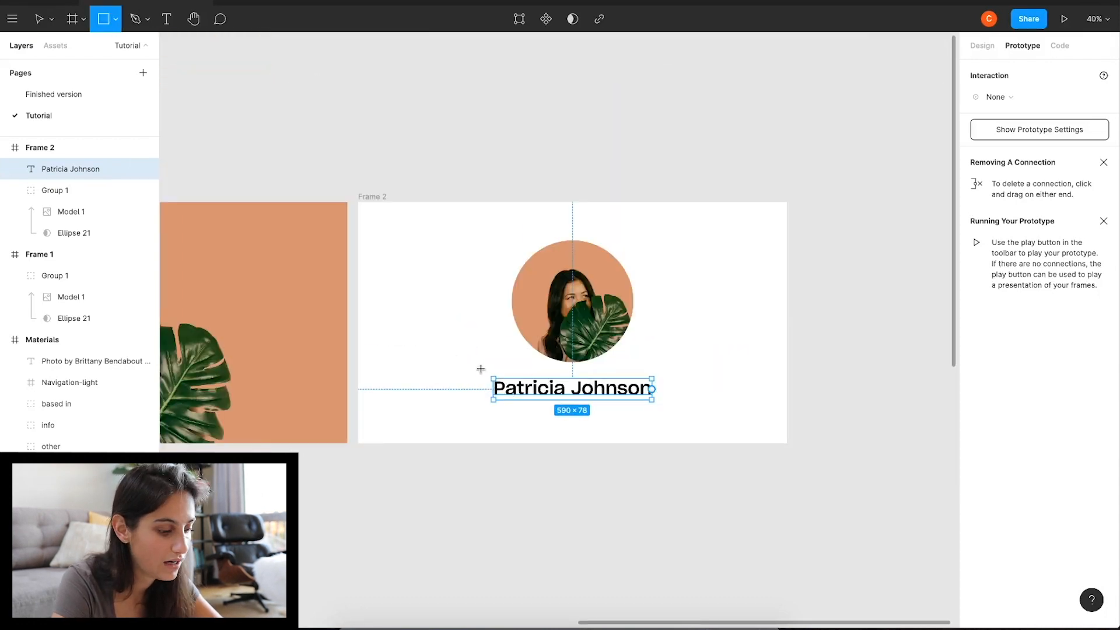
drag(485, 371, 662, 405)
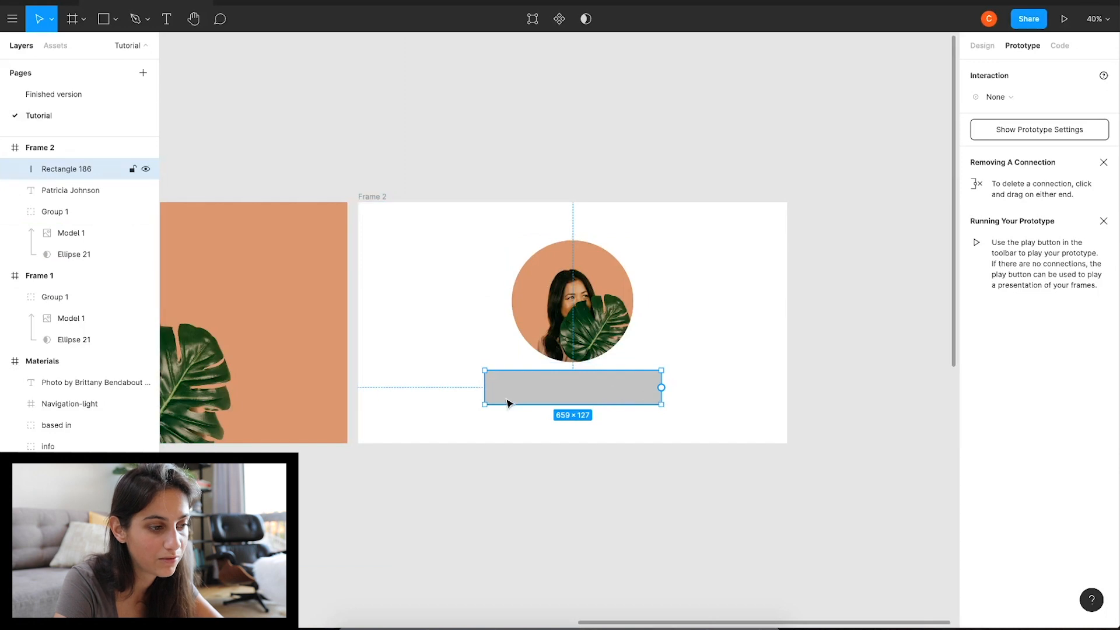
Group the rectangle with the full-name text in Frame 2 and order the rectangle beneath the text.
shift+click(60, 190)
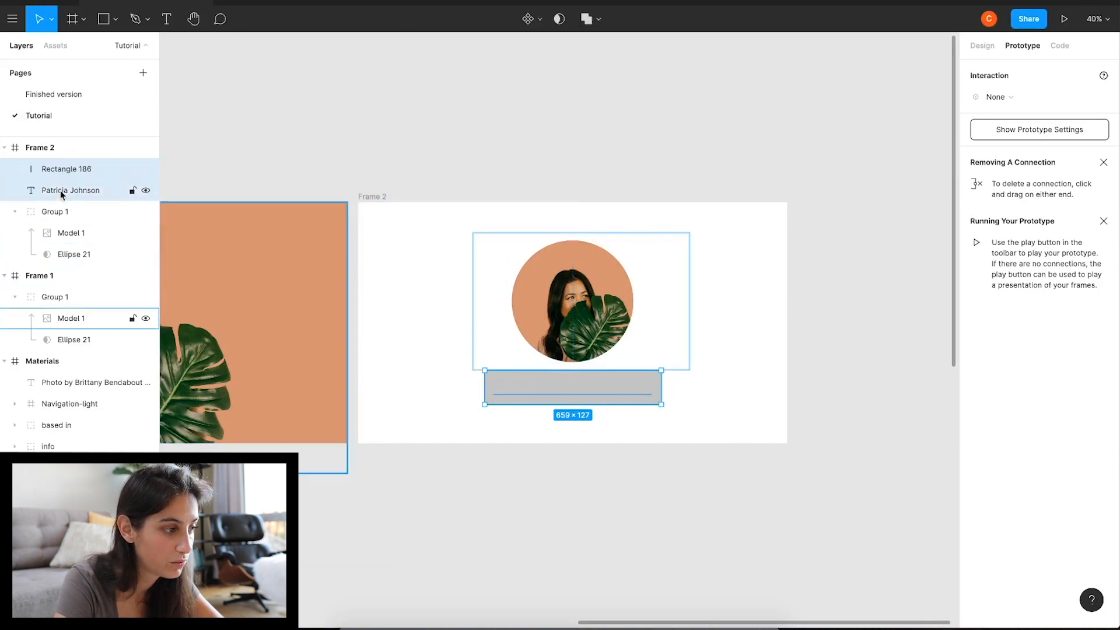
key(ctrl+g)
click(15, 168)
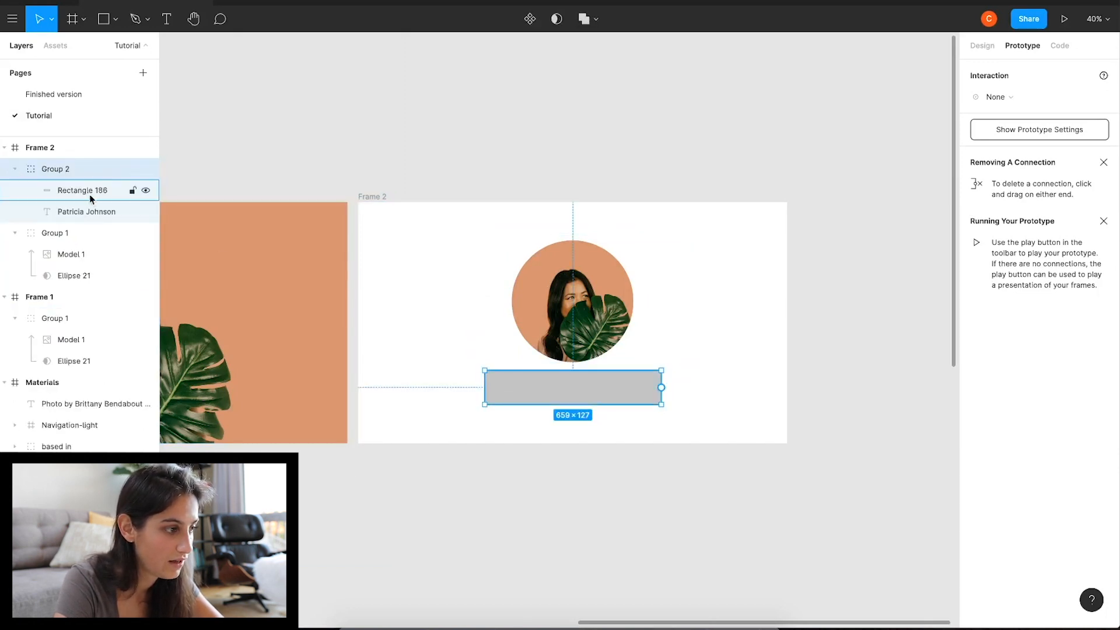
click(90, 197)
drag(90, 193, 85, 215)
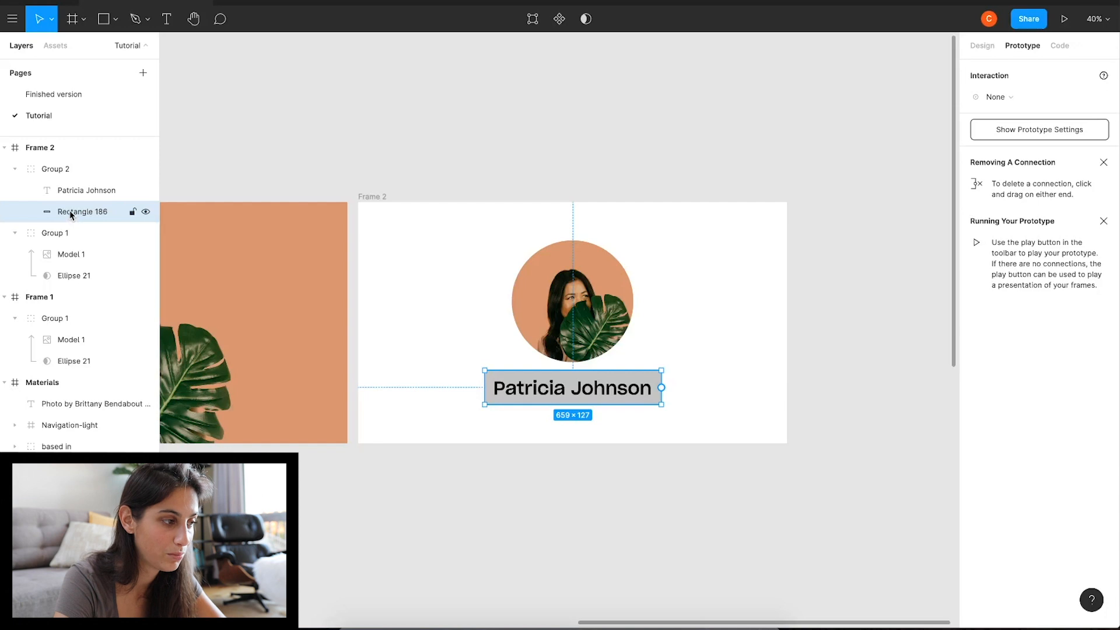
Use the rectangle as a mask for the full-name text and narrow it to about 652 × 127.
right_click(70, 214)
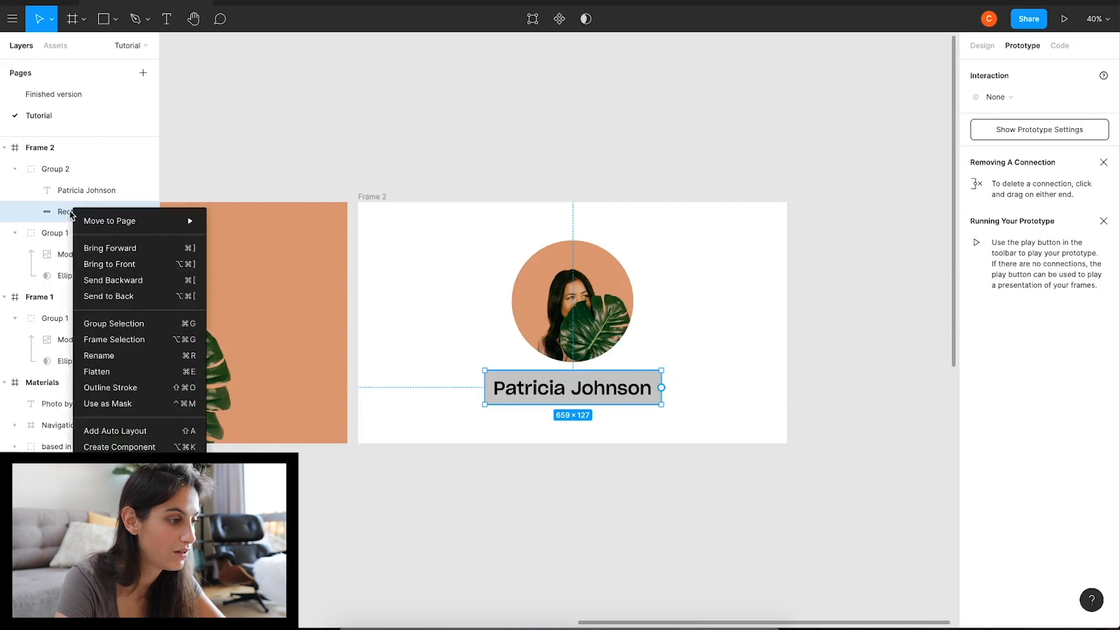
click(128, 405)
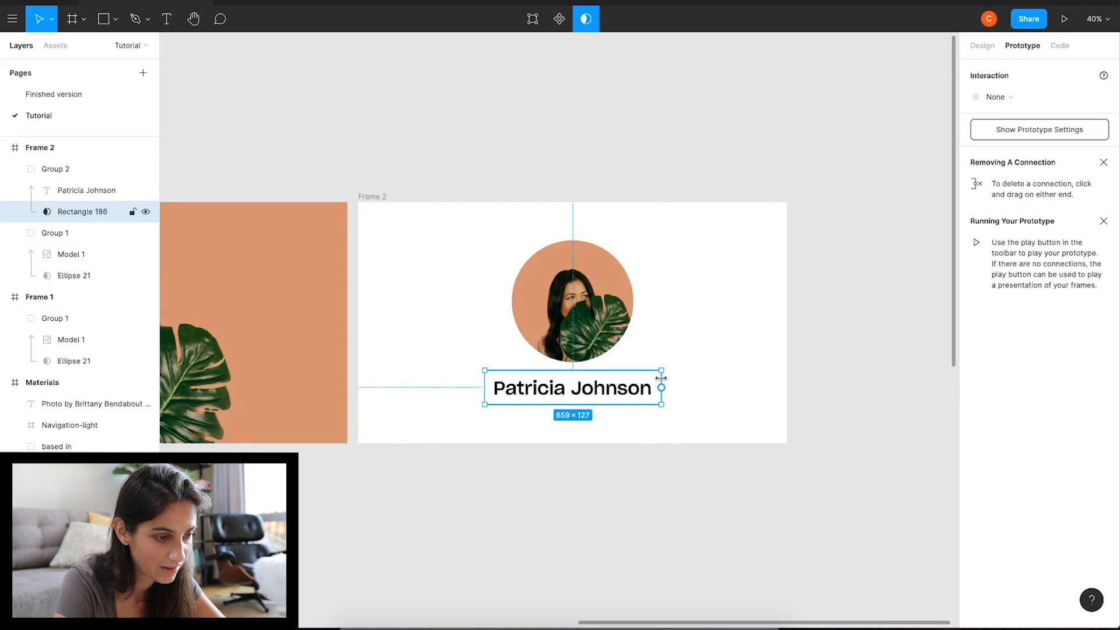
mouse_move(661, 378)
mouse_down()
mouse_move(586, 381)
mouse_move(669, 382)
mouse_up()
click(659, 412)
click(612, 380)
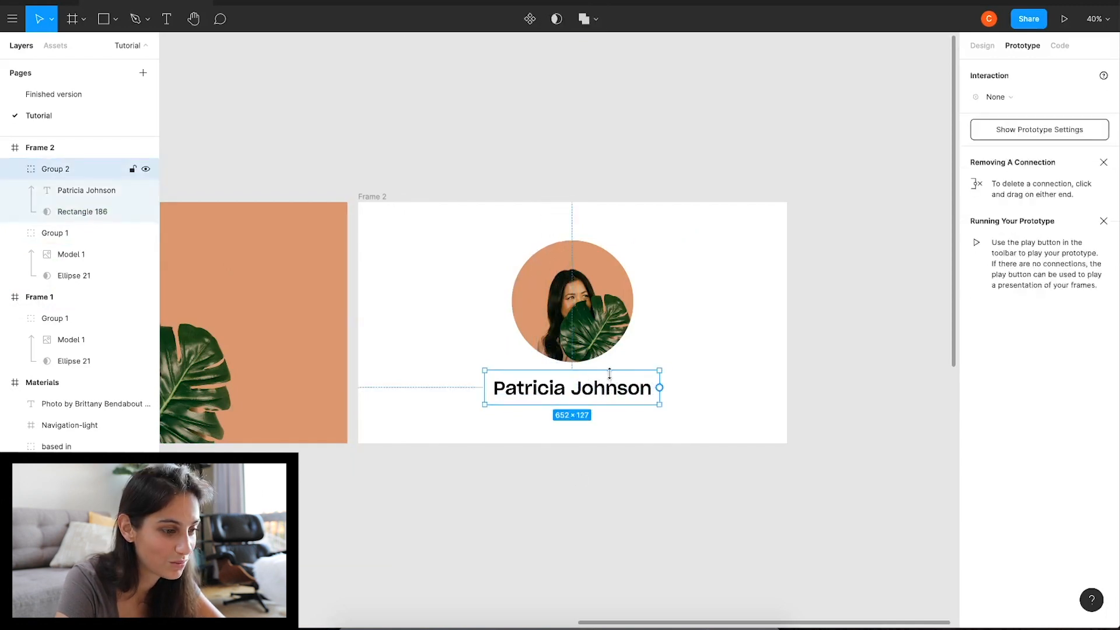
Copy the masked name group from Frame 2 into Frame 1.
scroll(595, 403, left, 5)
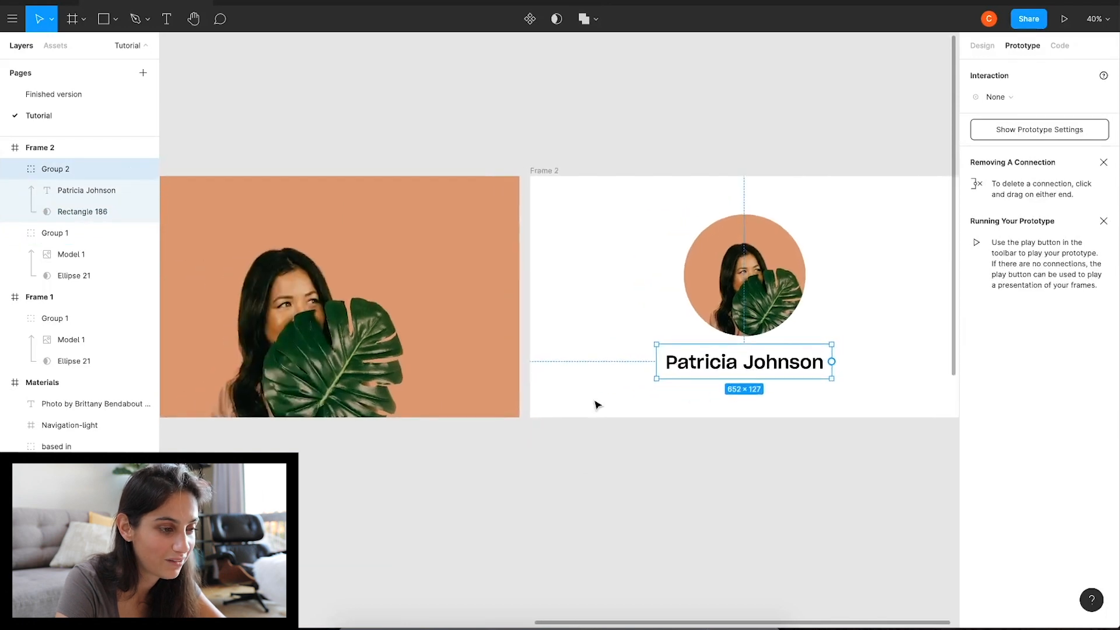
click(233, 187)
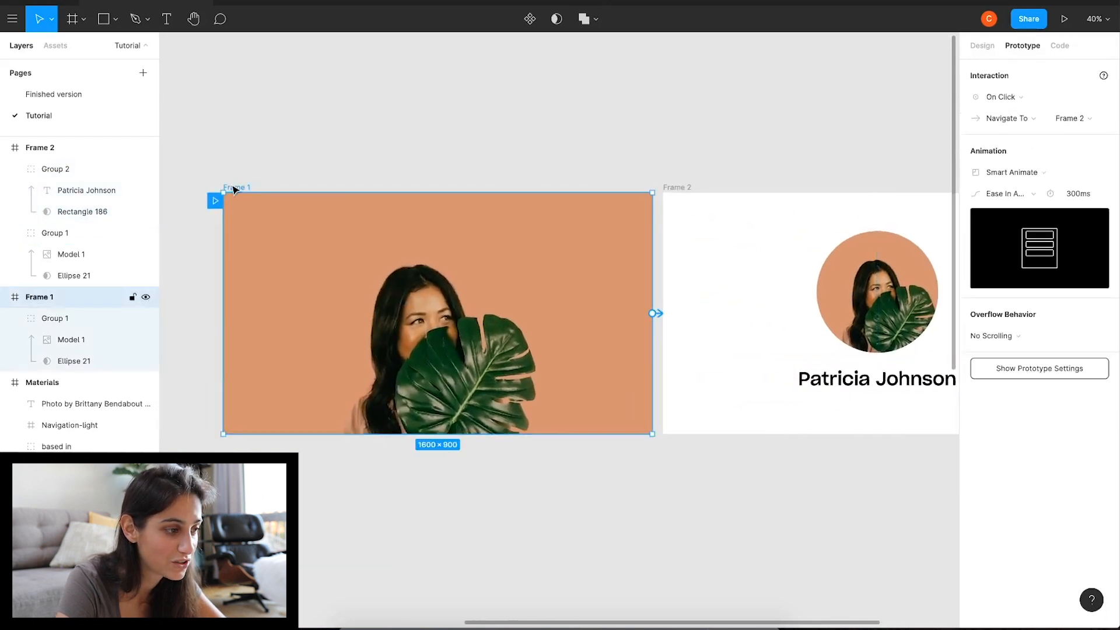
key(ctrl+v)
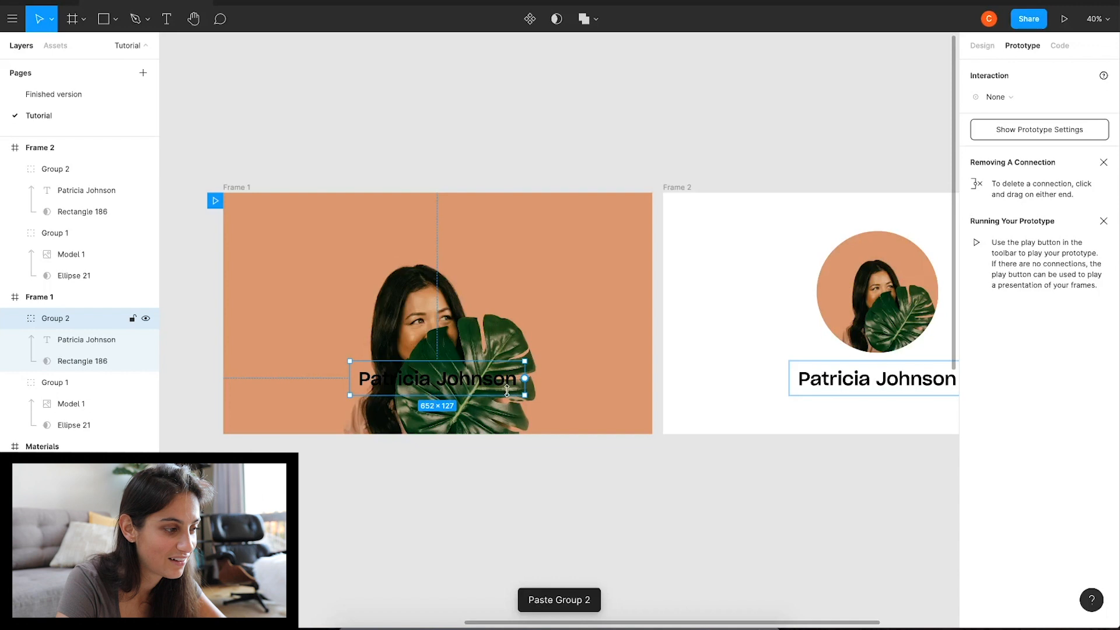
Collapse the name group's mask rectangle in Frame 1 toward its left edge to hide the name, and replay the prototype.
click(57, 363)
drag(526, 385, 355, 390)
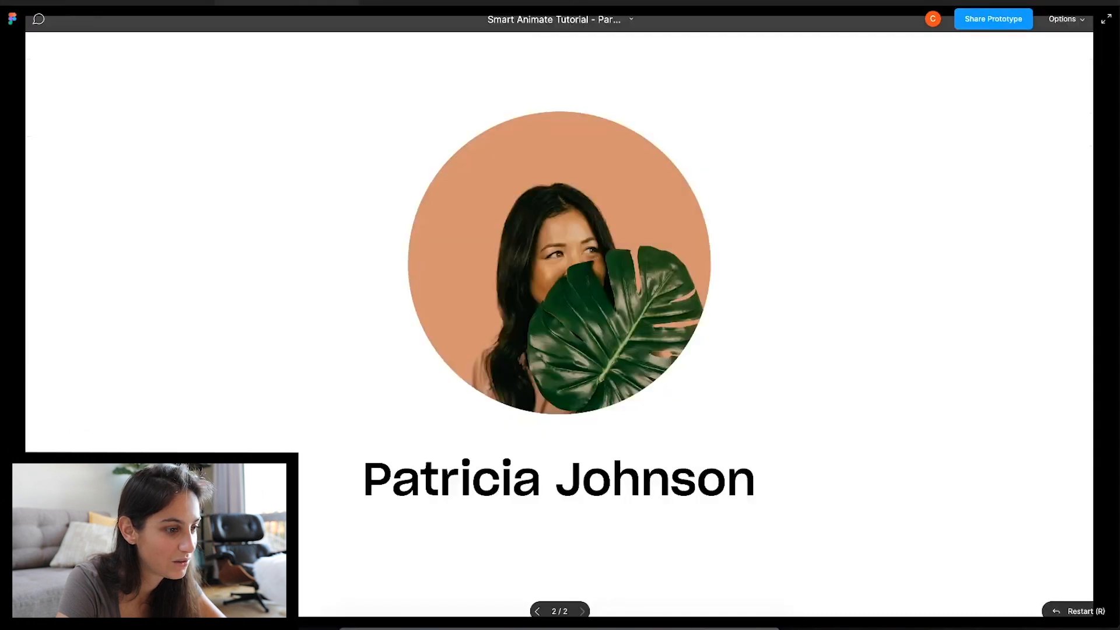
key(r)
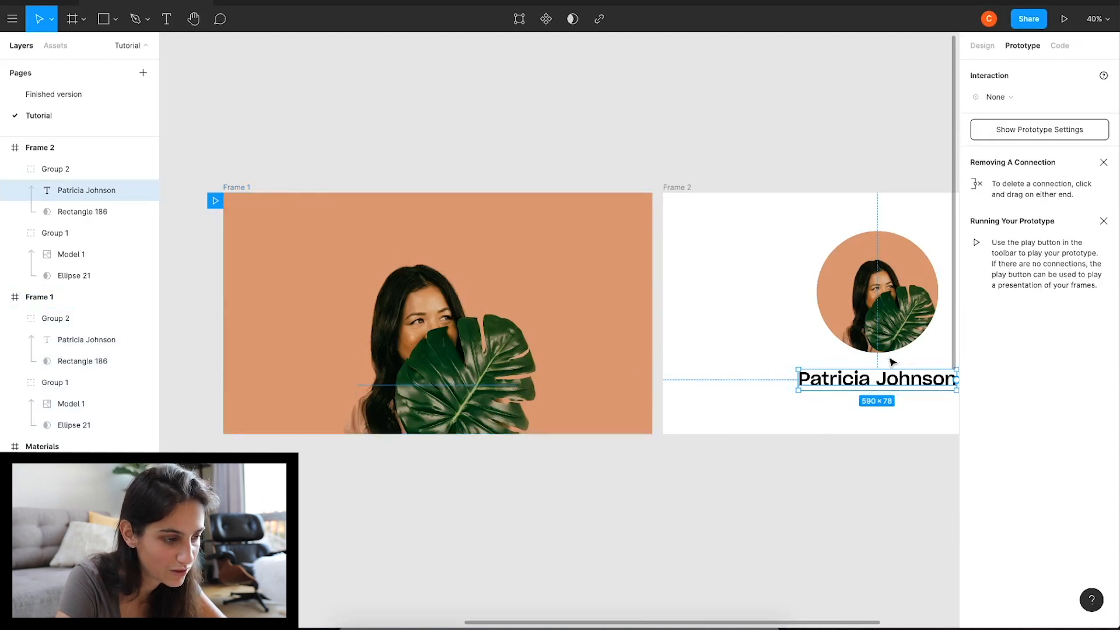
Nudge the hidden full-name text in Frame 1 downward within its mask group.
click(432, 387)
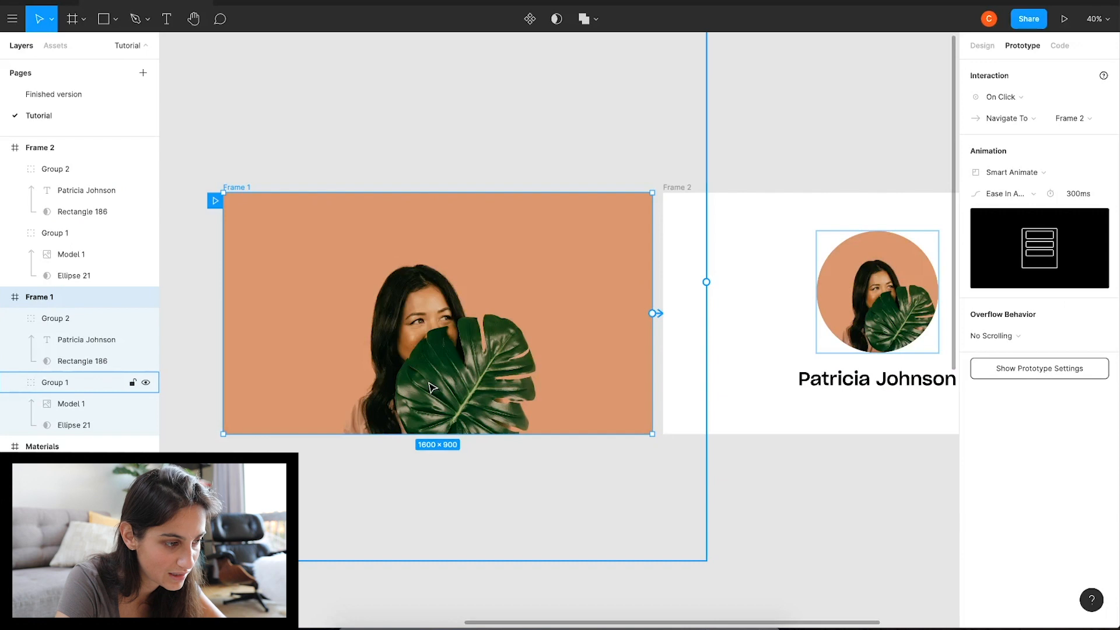
click(88, 344)
key(shift+Down)
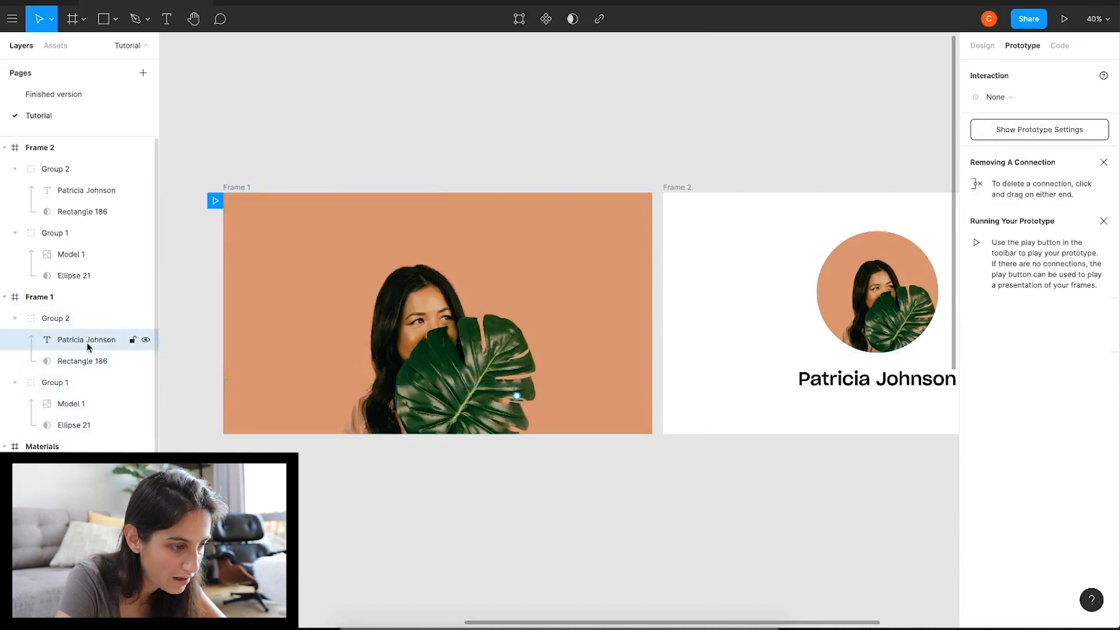
Step the prototype back and forth between its two frames to check the name's reveal.
click(293, 5)
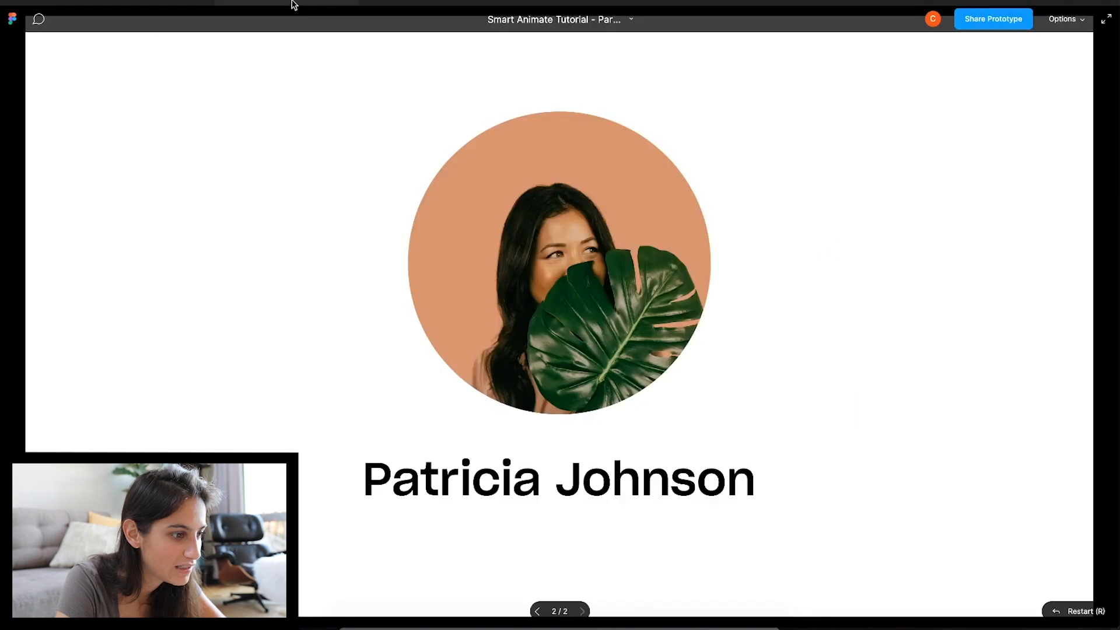
key(Left)
key(Right)
key(Left)
key(Right)
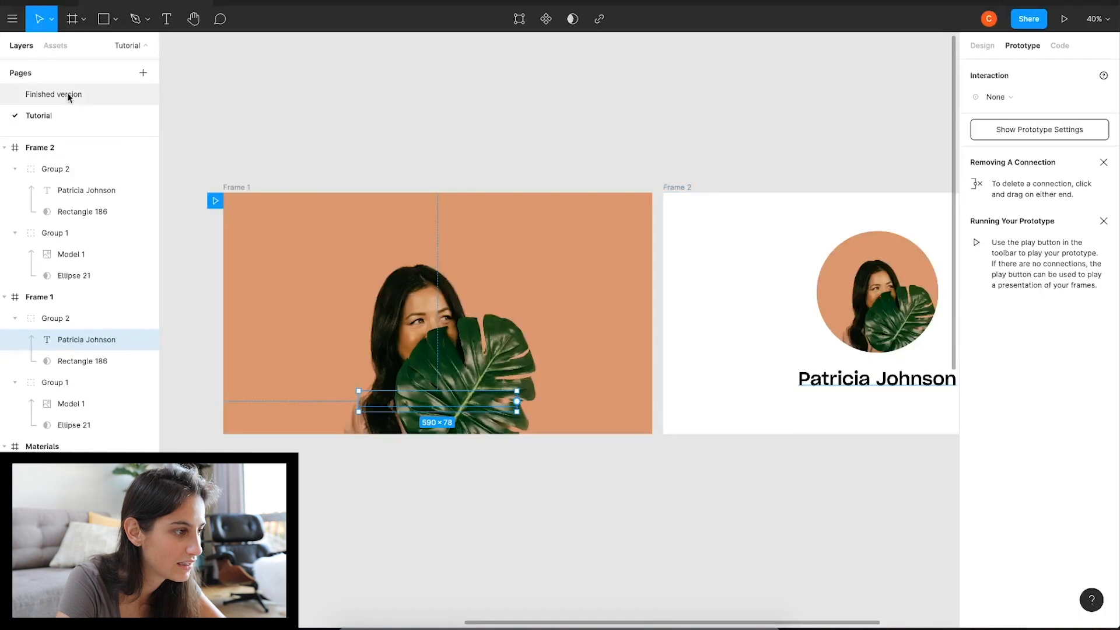
click(67, 93)
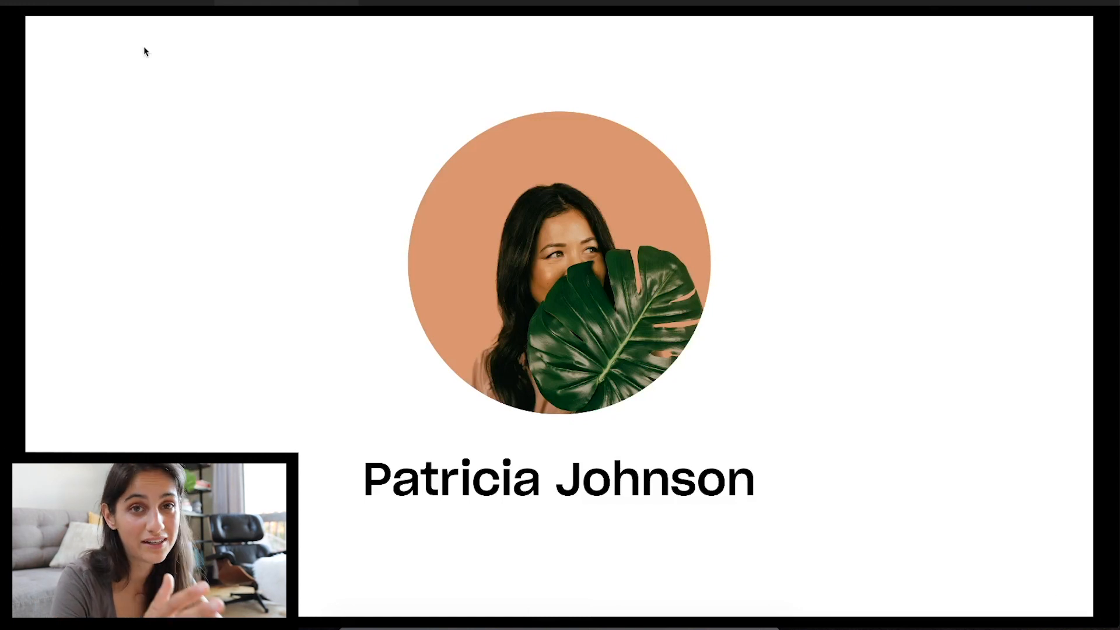
Go back to the design file and duplicate Frame 2 beside the original.
click(142, 2)
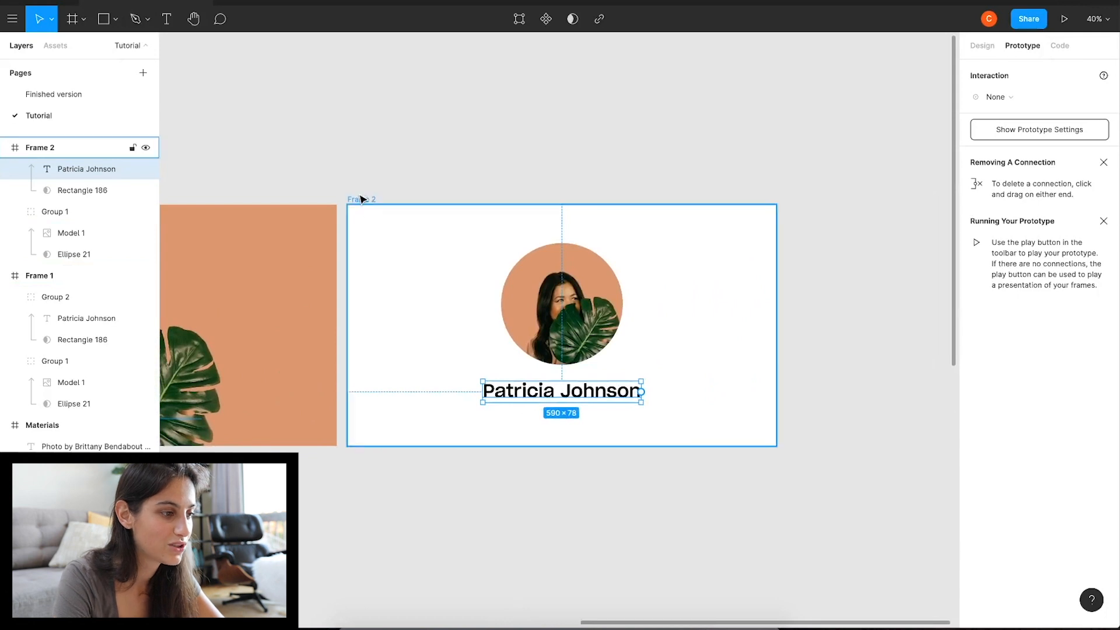
click(361, 199)
key(ctrl+d)
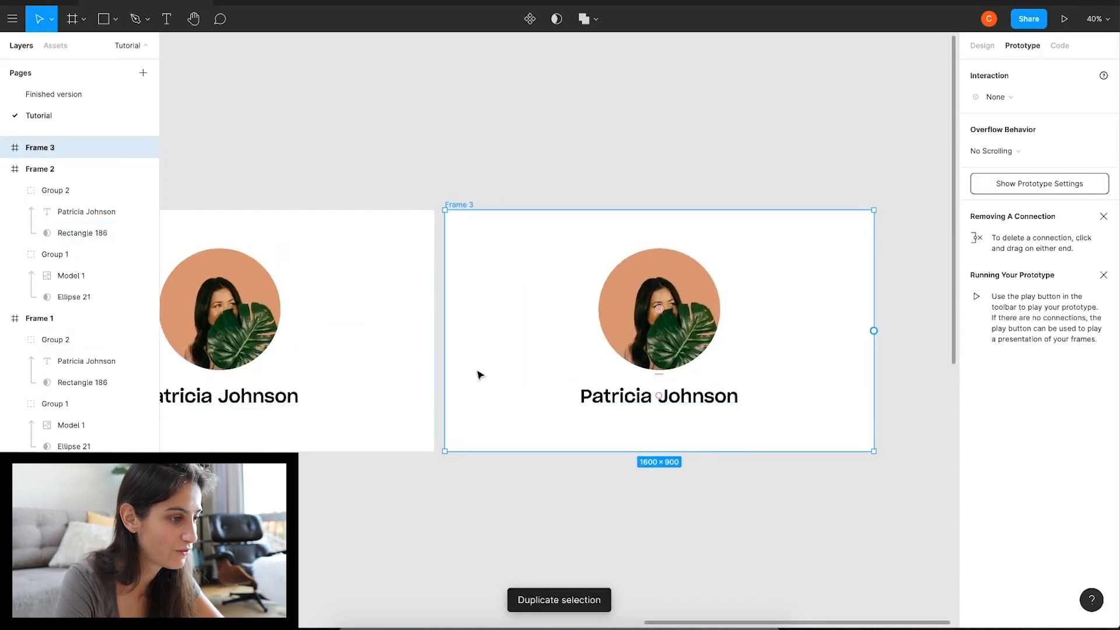
Copy the "Software Engineer" text from the Materials frame into Frame 3 and centre it below the name.
scroll(427, 177, down, 3)
scroll(428, 177, left, 5)
scroll(428, 177, left, 2)
scroll(428, 177, down, 1)
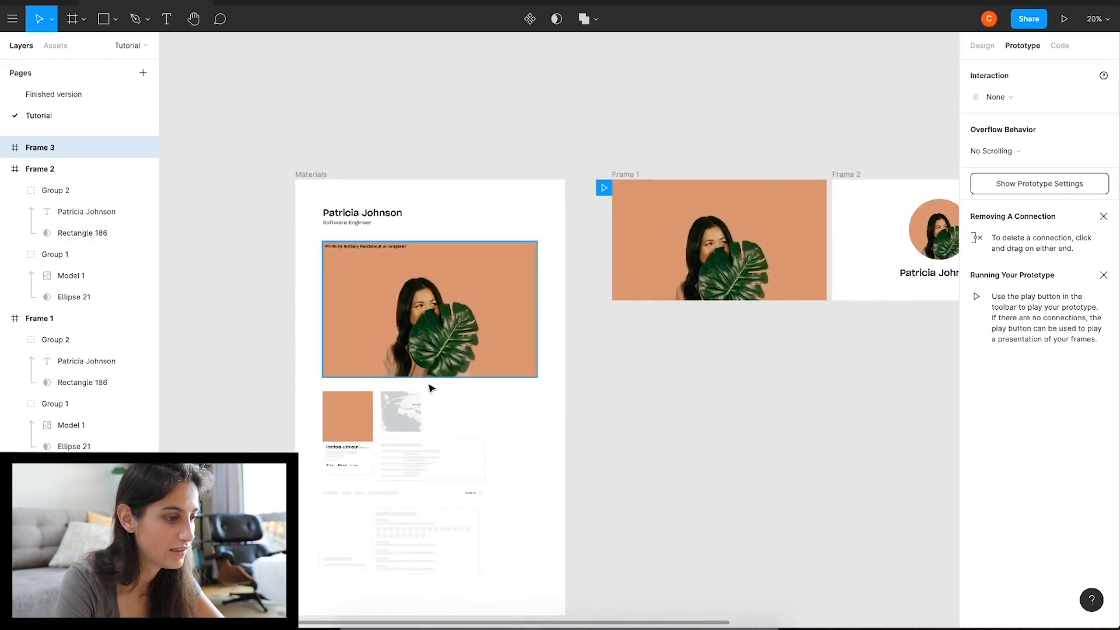
click(349, 227)
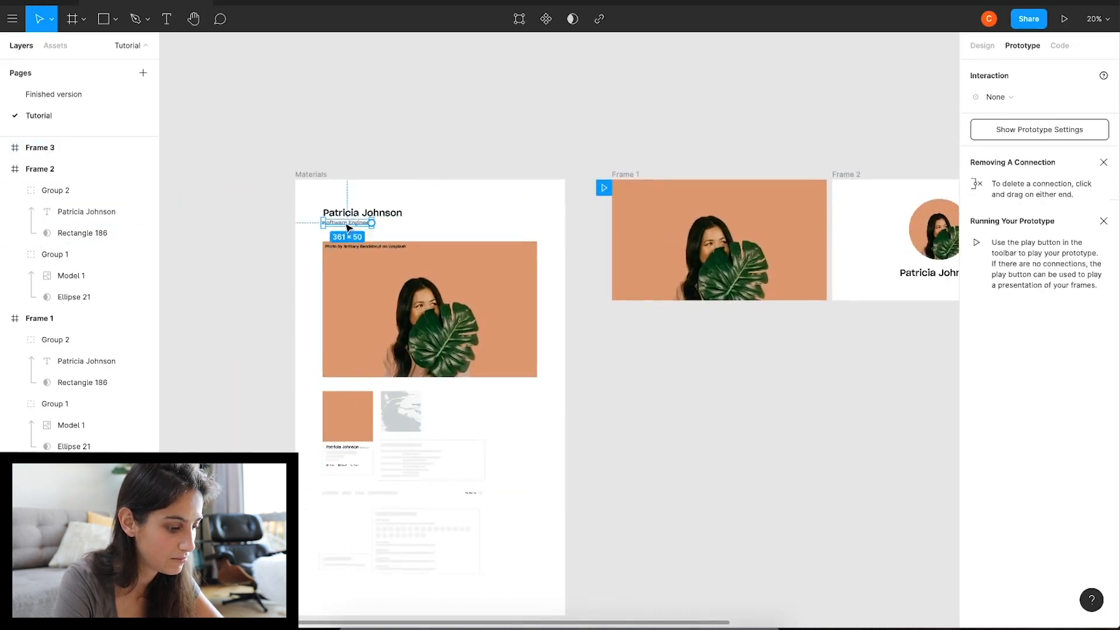
scroll(348, 226, right, 10)
click(390, 174)
text(Software Engineer)
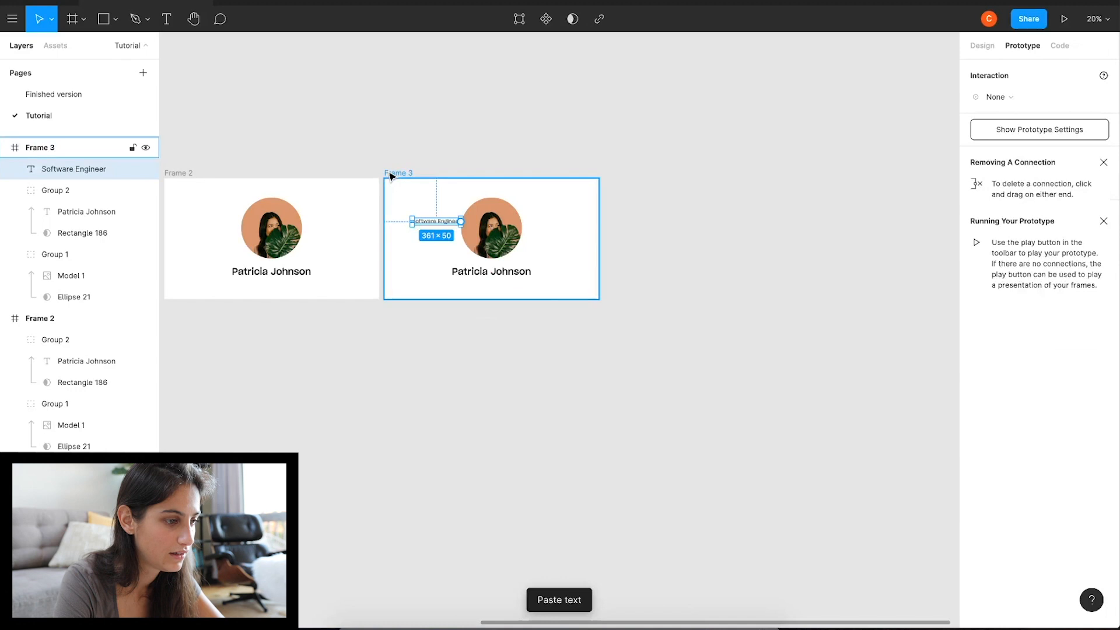
drag(445, 226, 500, 289)
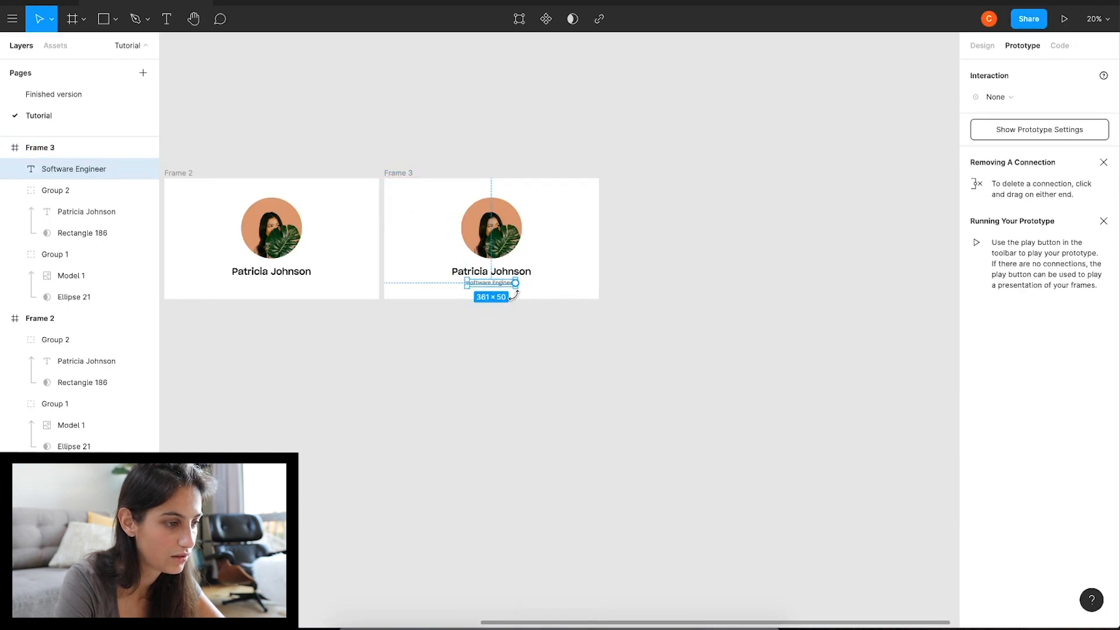
Draw a rectangle about 437 × 120 that covers the "Software Engineer" text in Frame 3.
scroll(515, 296, up, 5)
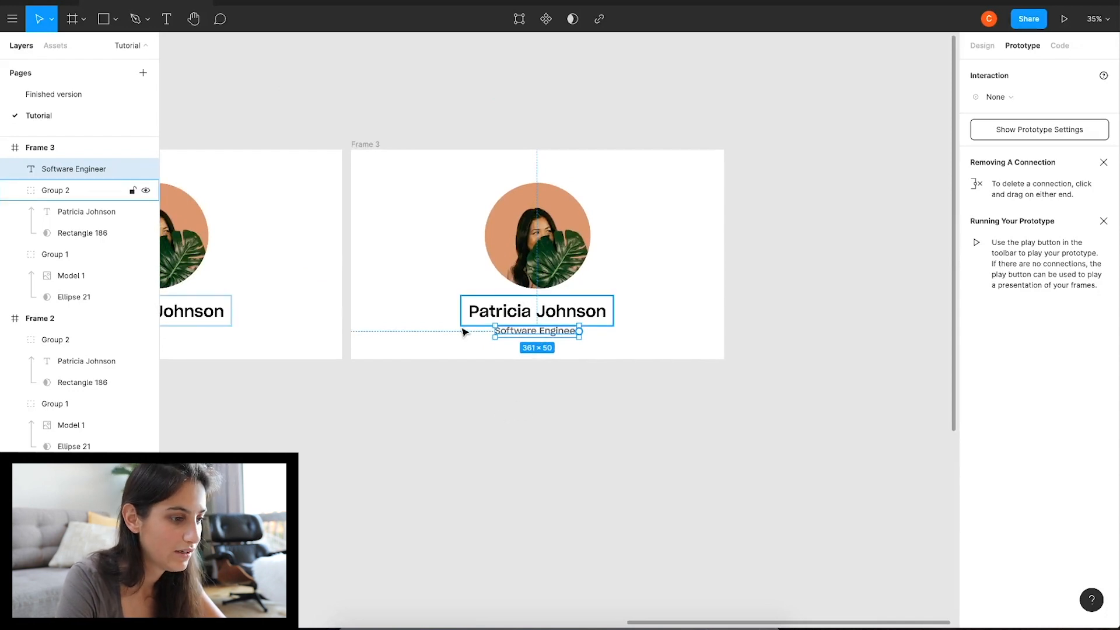
key(r)
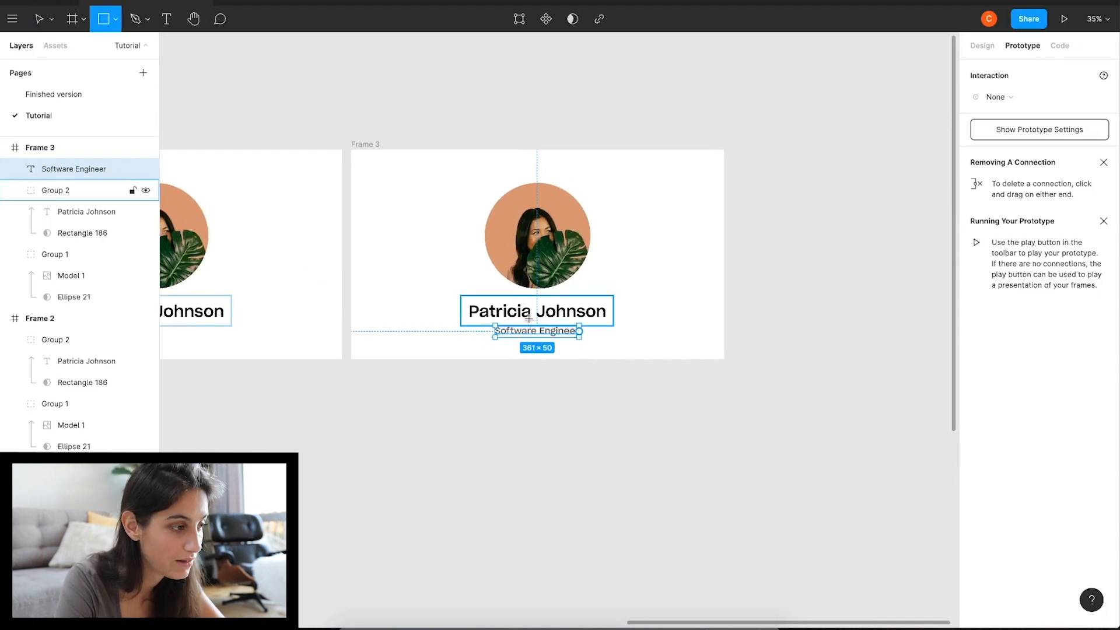
drag(489, 321, 588, 348)
Order the new rectangle beneath the "Software Engineer" text, group the two, and expand the group's layers.
mouse_move(43, 169)
mouse_down()
mouse_move(55, 193)
mouse_move(53, 172)
mouse_up()
shift+click(53, 171)
key(ctrl+g)
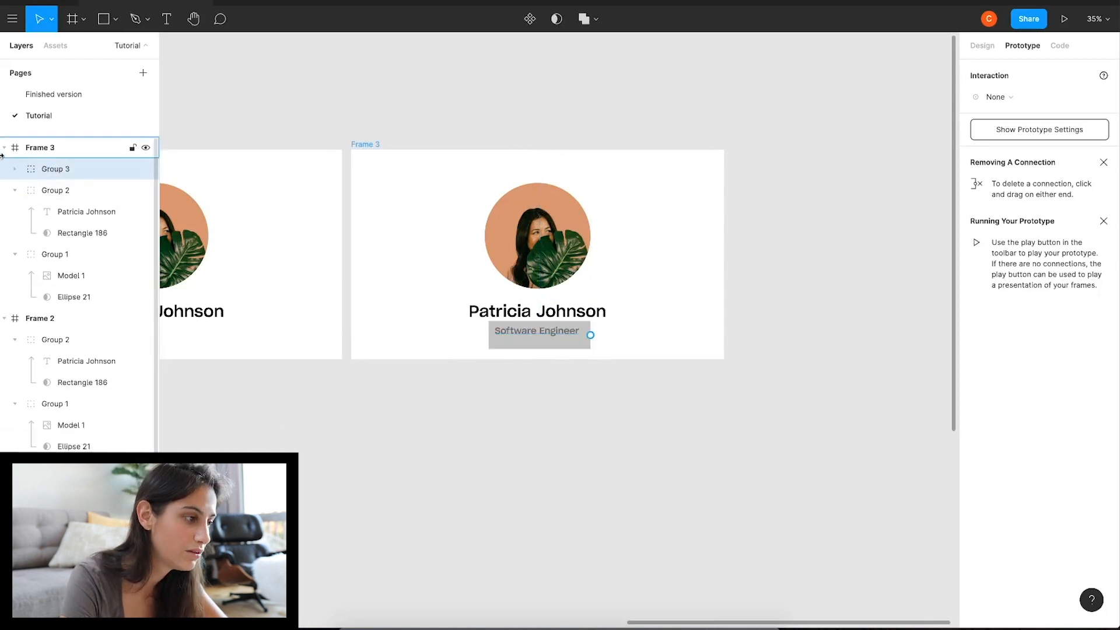
click(15, 168)
Use the rectangle as a mask for the "Software Engineer" text and reduce it to about 437 × 63.
click(82, 212)
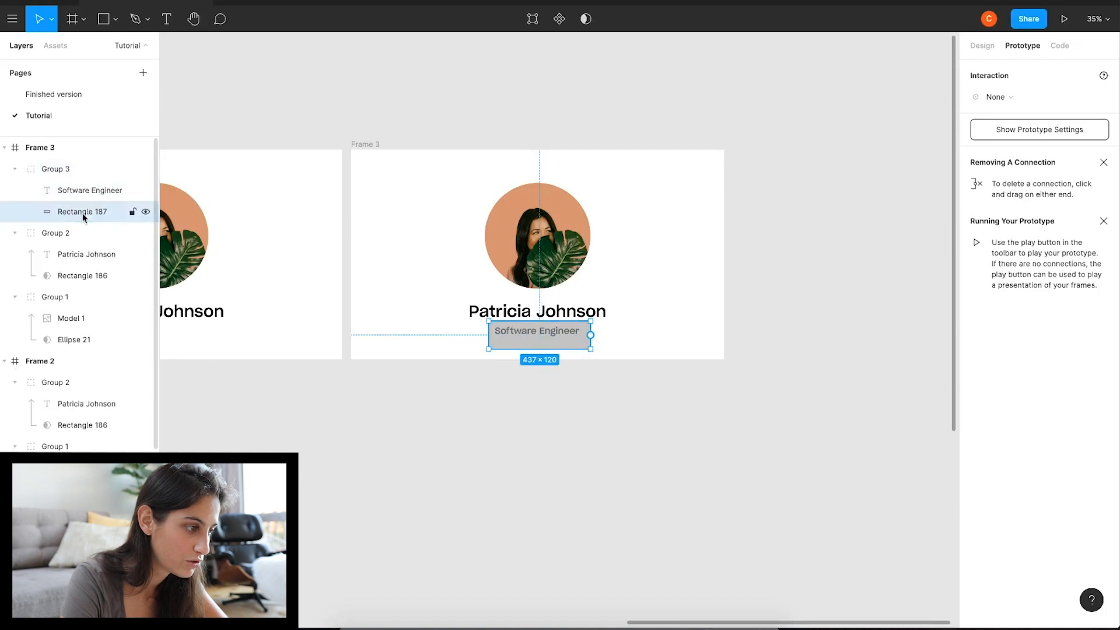
right_click(83, 213)
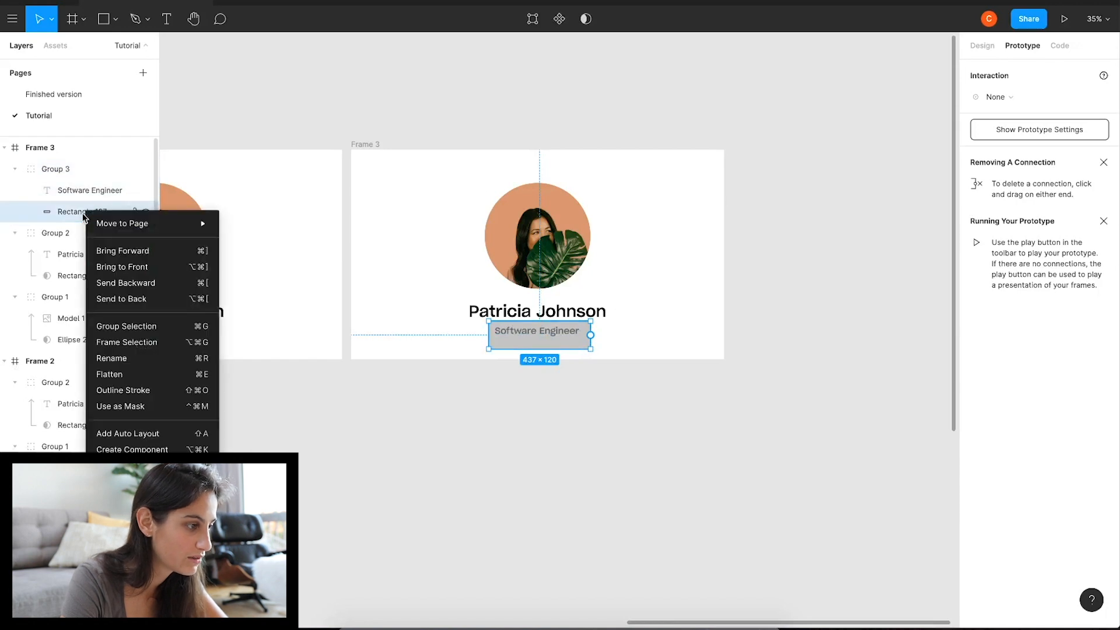
click(119, 408)
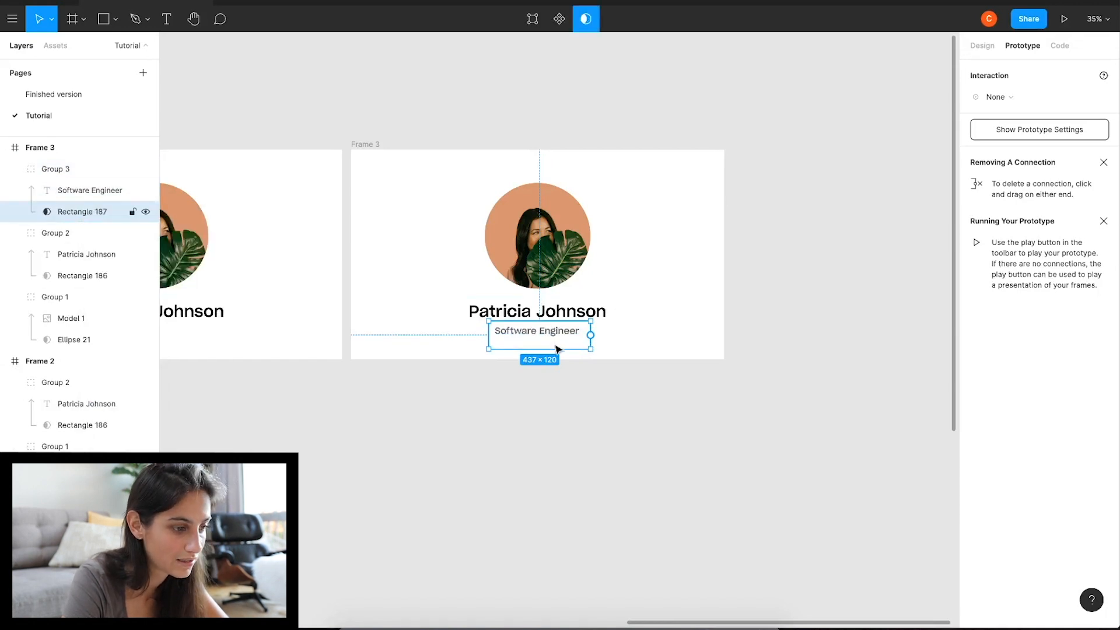
drag(554, 347, 555, 340)
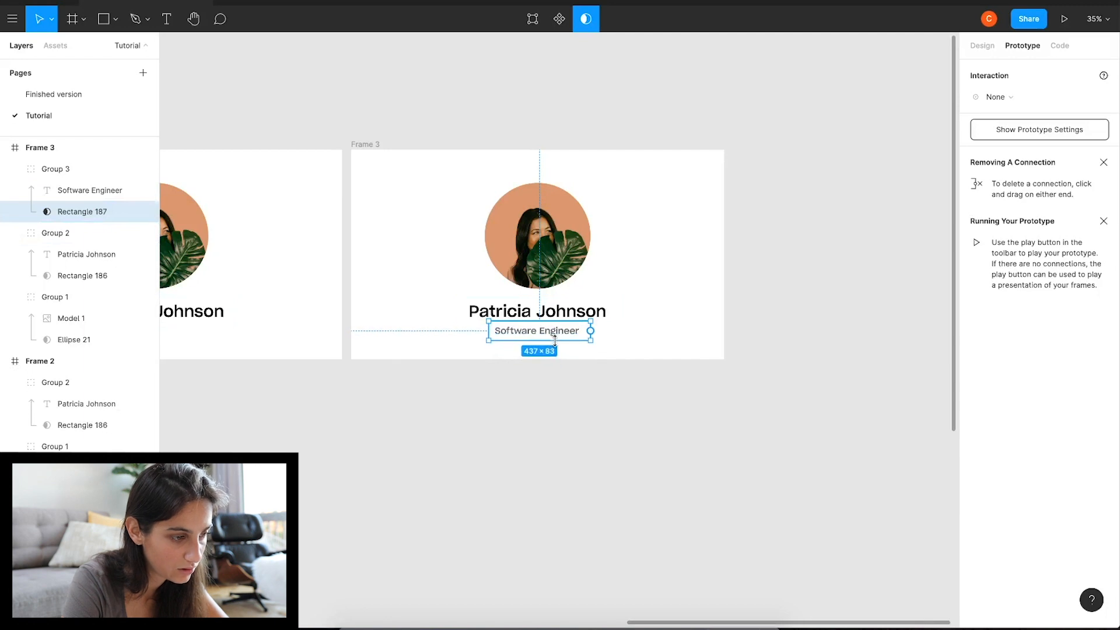
drag(555, 339, 555, 336)
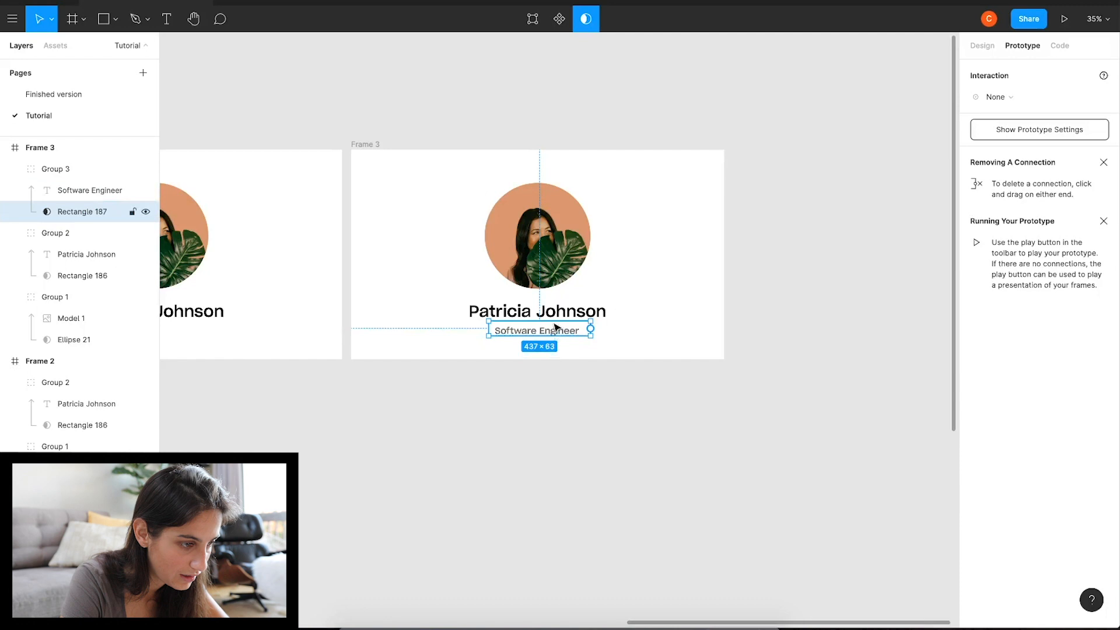
Enlarge the mask around the "Software Engineer" text in Frame 3 to about 437 × 81.
scroll(586, 339, up, 10)
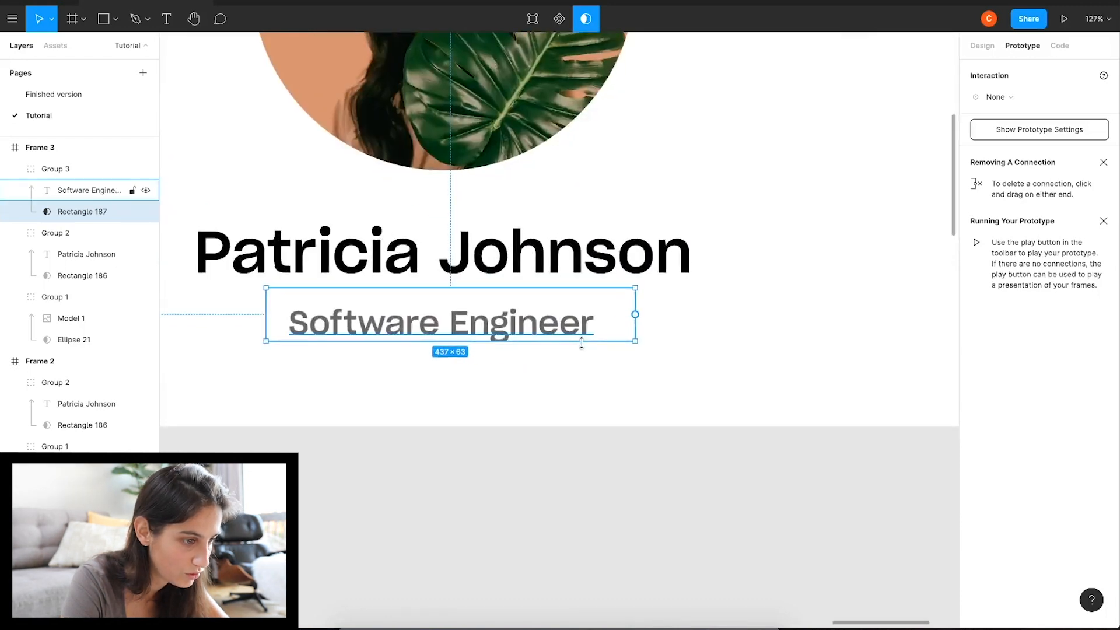
drag(582, 345, 582, 357)
scroll(582, 358, down, 5)
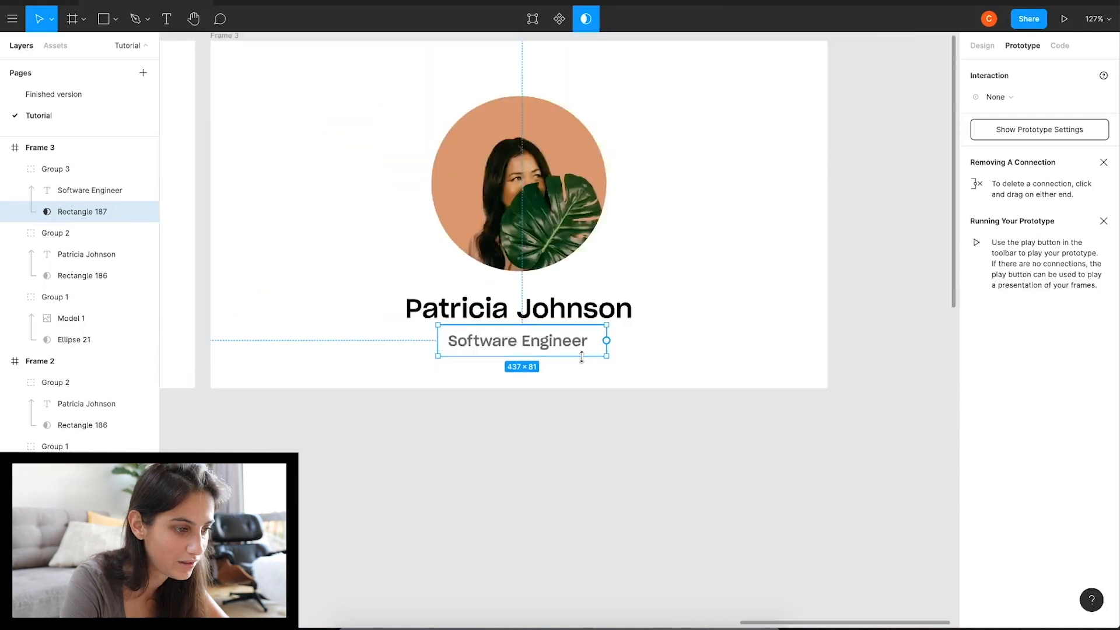
scroll(584, 360, left, 3)
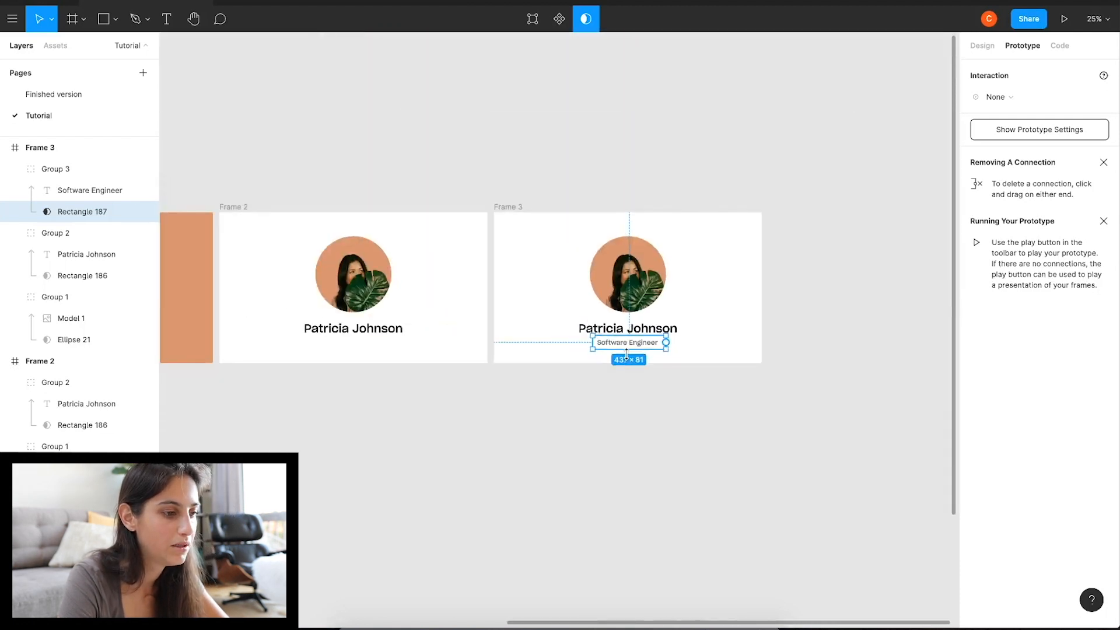
click(627, 421)
Copy the masked "Software Engineer" group from Frame 3 into the same position in Frame 2.
click(628, 344)
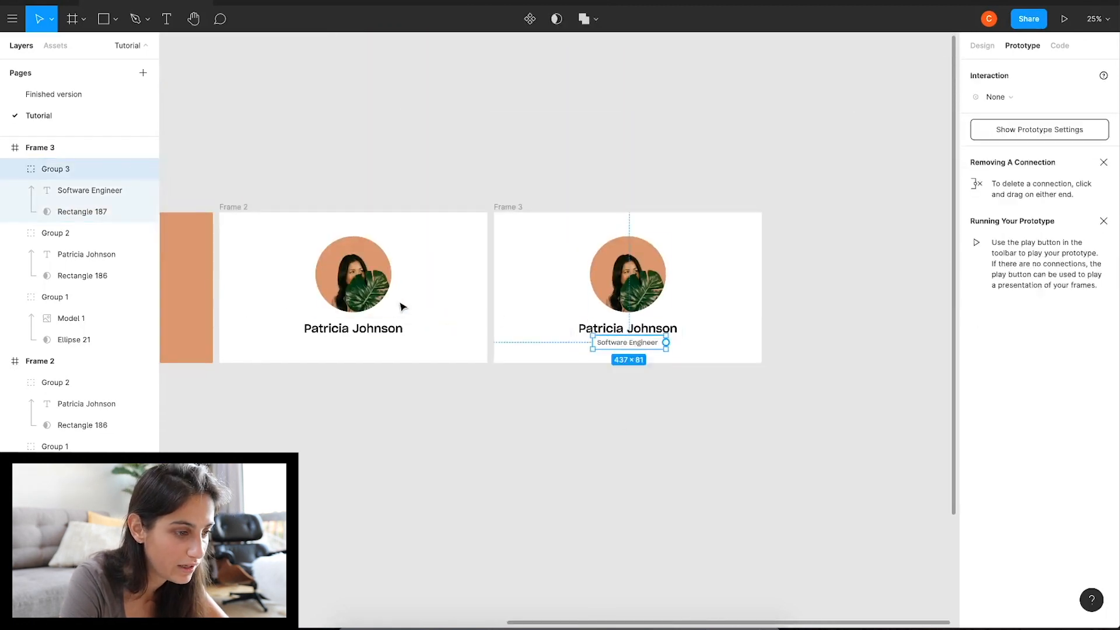
click(232, 220)
key(ctrl+v)
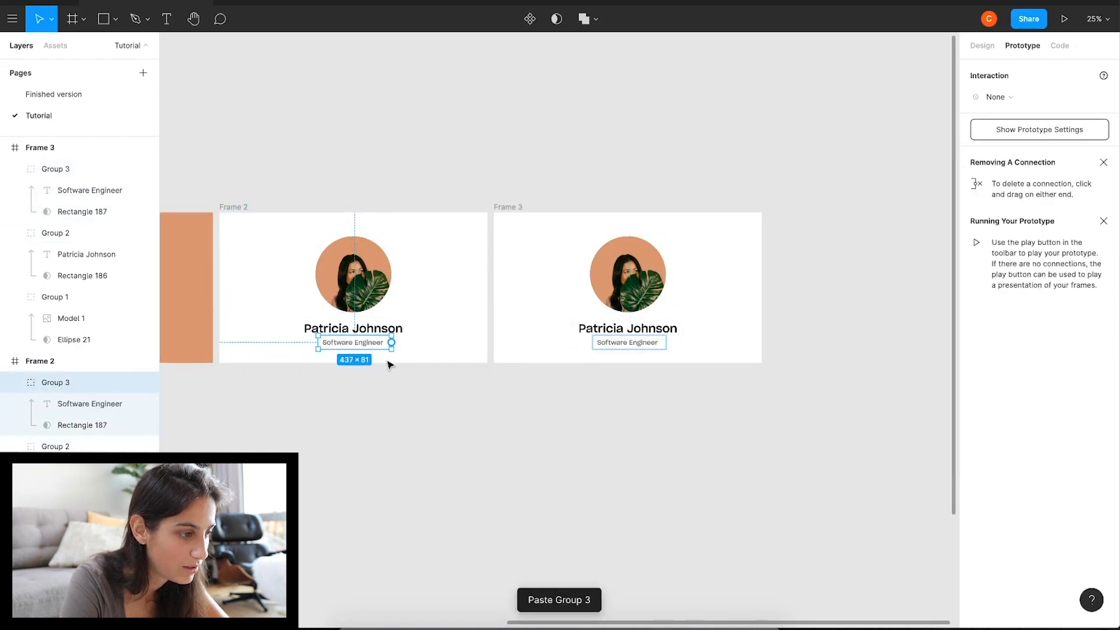
Narrow the job title's mask in Frame 2 to about 19 × 81 at its left end and lower the text out of the mask.
click(59, 400)
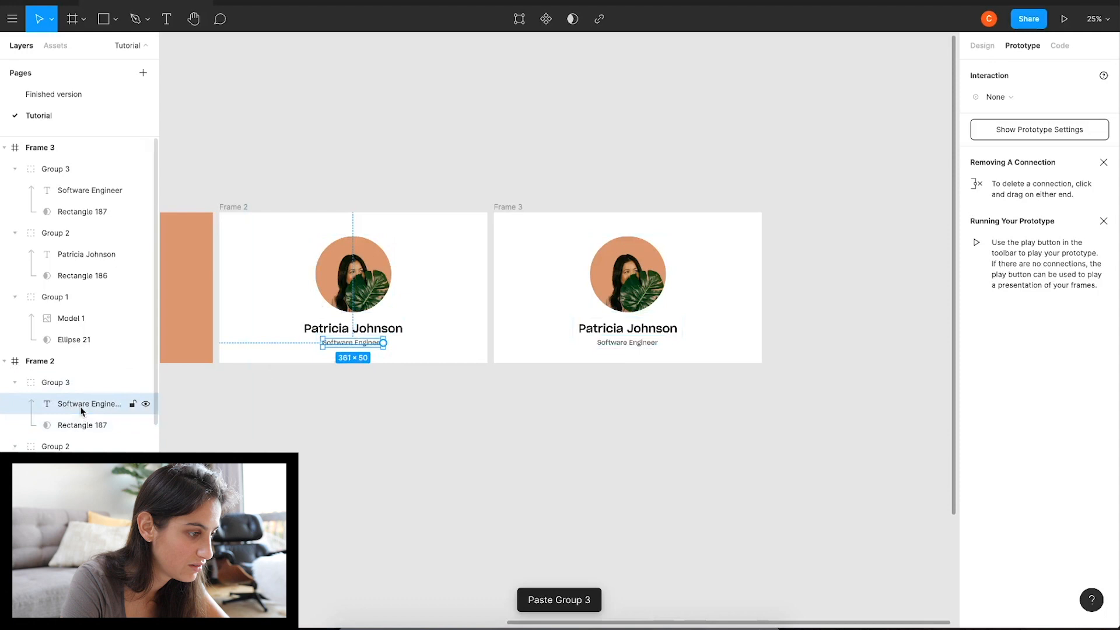
click(72, 425)
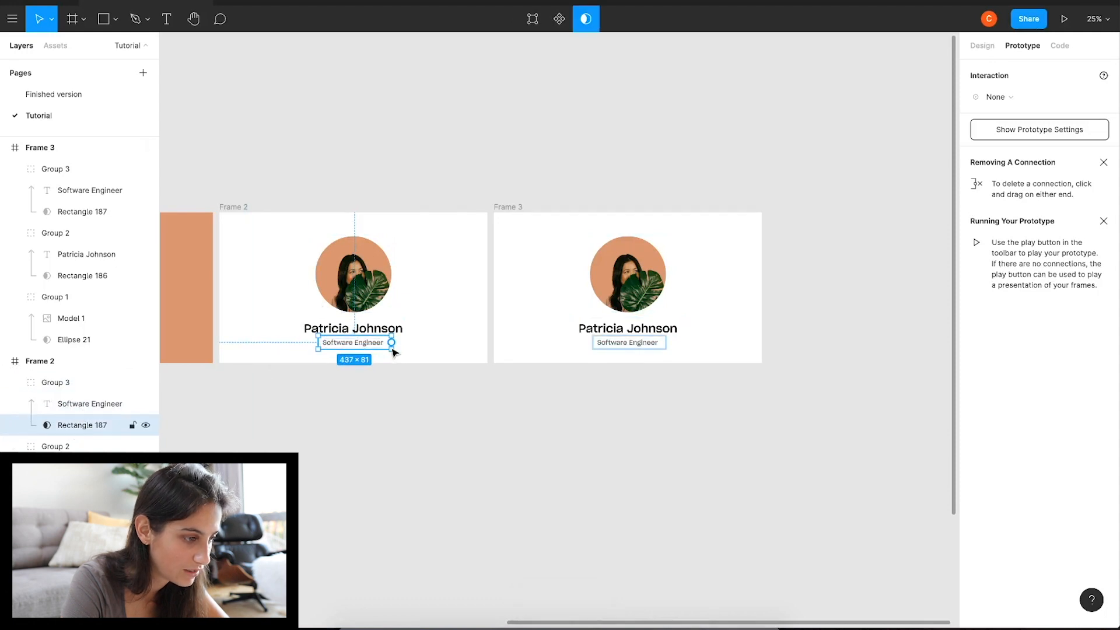
scroll(396, 351, up, 5)
drag(394, 346, 199, 344)
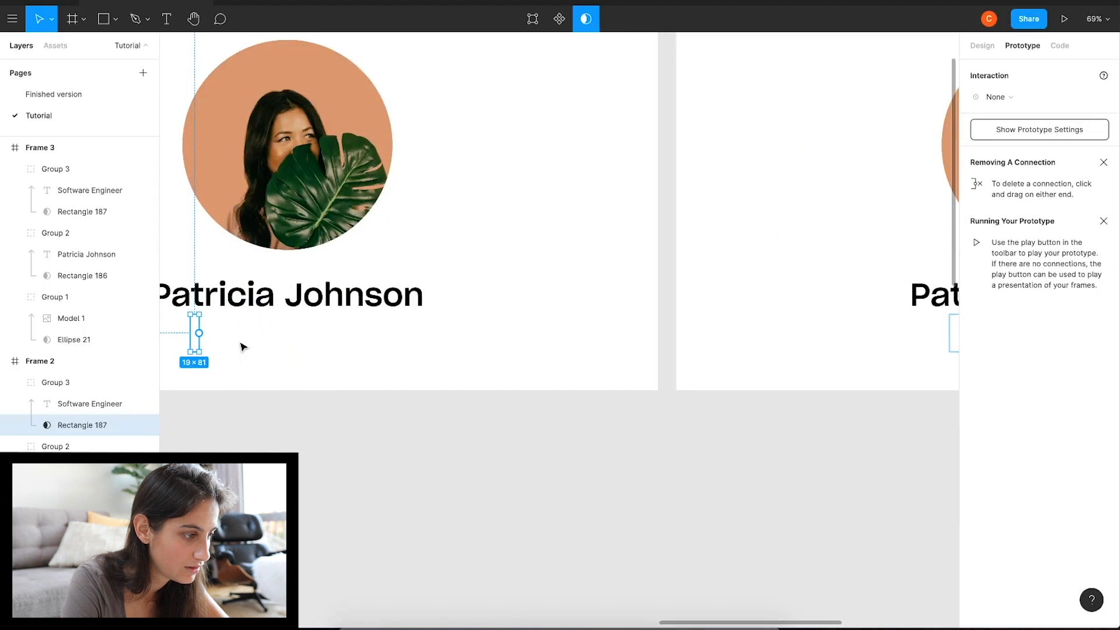
click(82, 402)
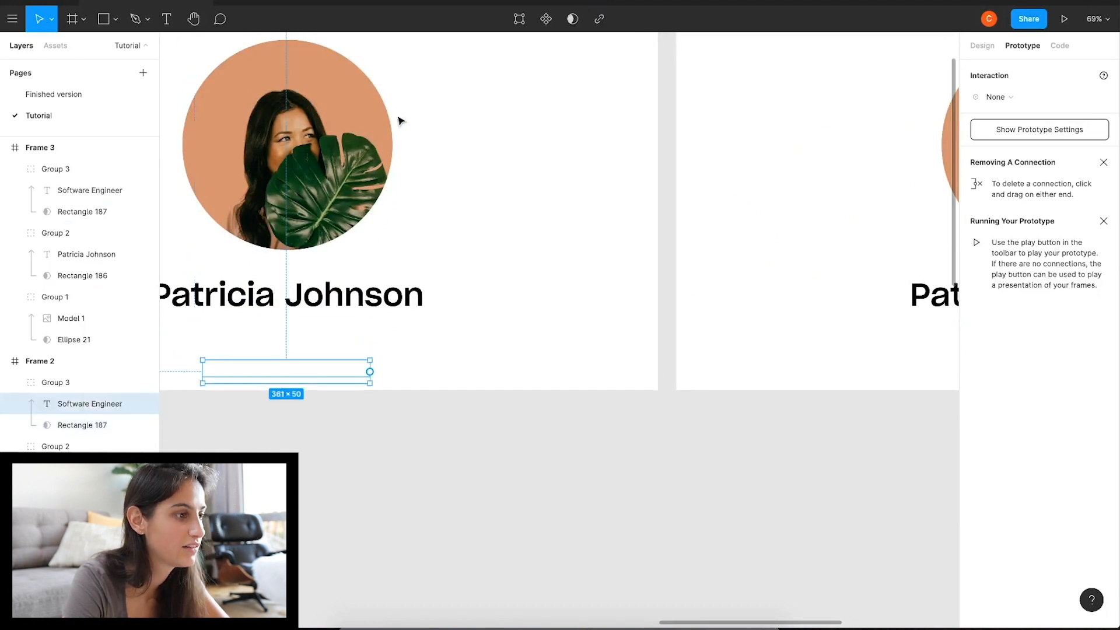
scroll(398, 117, down, 2)
scroll(398, 120, down, 5)
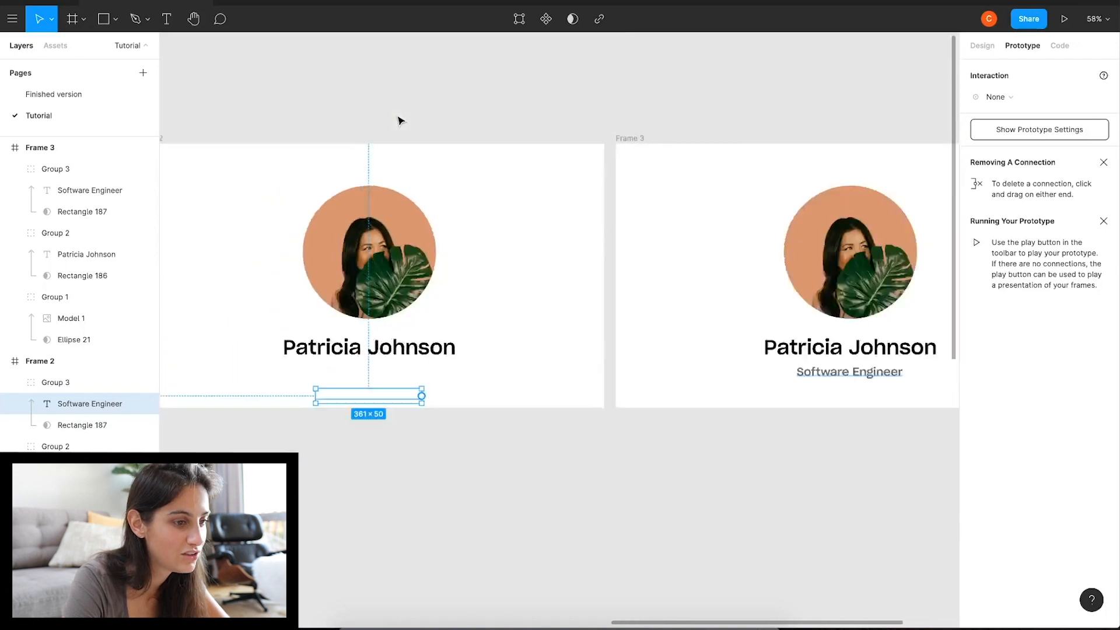
Connect Frame 2 to Frame 3 with an On Click, Smart Animate interaction.
click(259, 128)
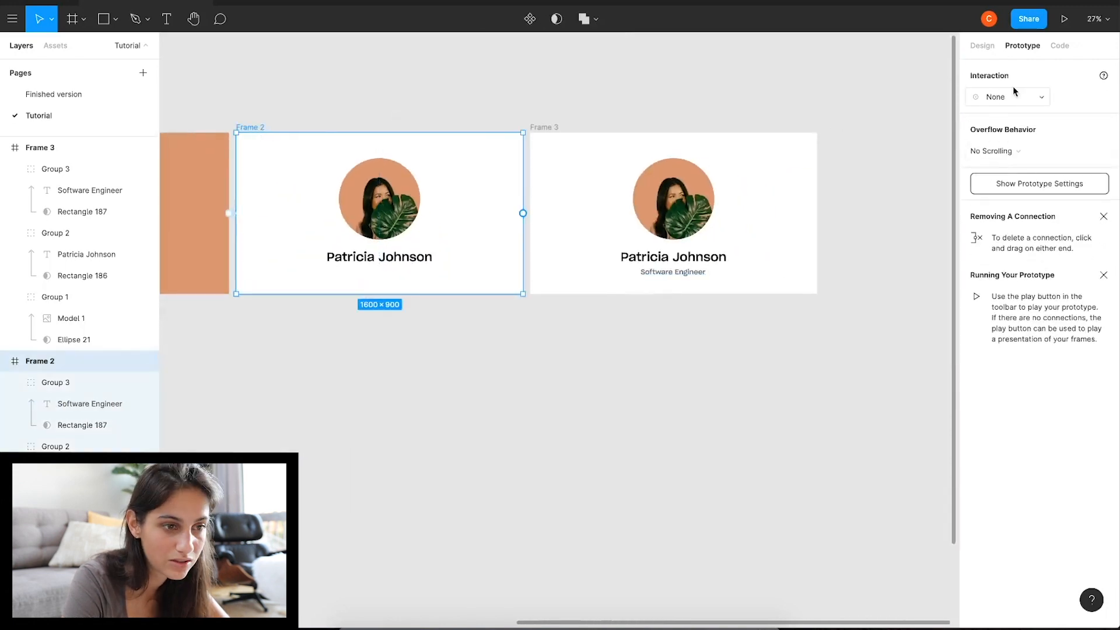
click(1016, 97)
click(945, 84)
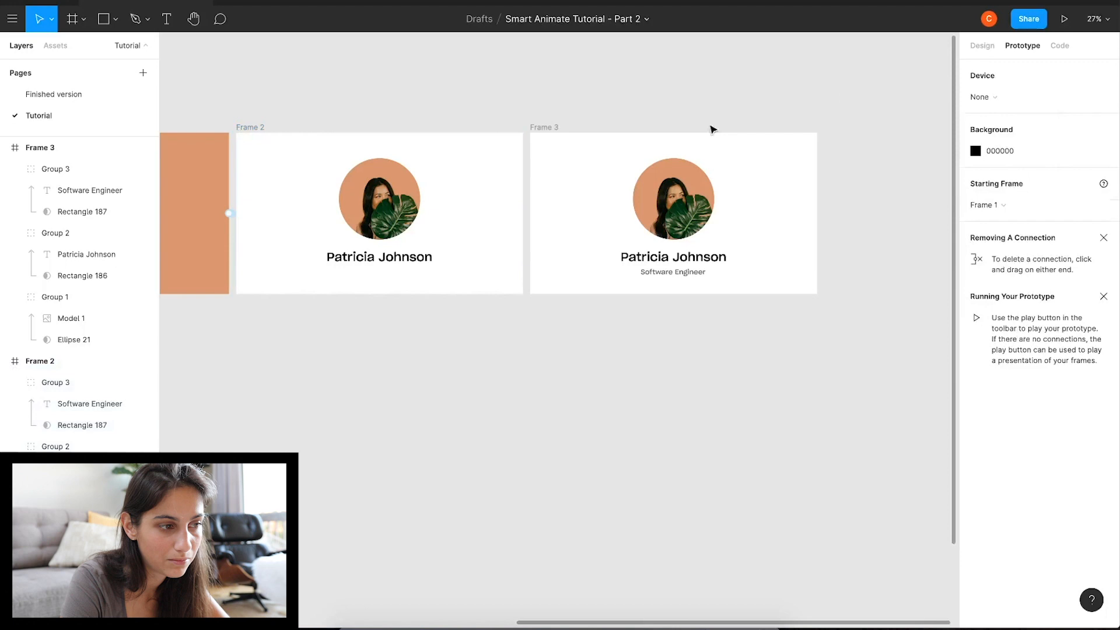
click(245, 127)
drag(523, 214, 538, 219)
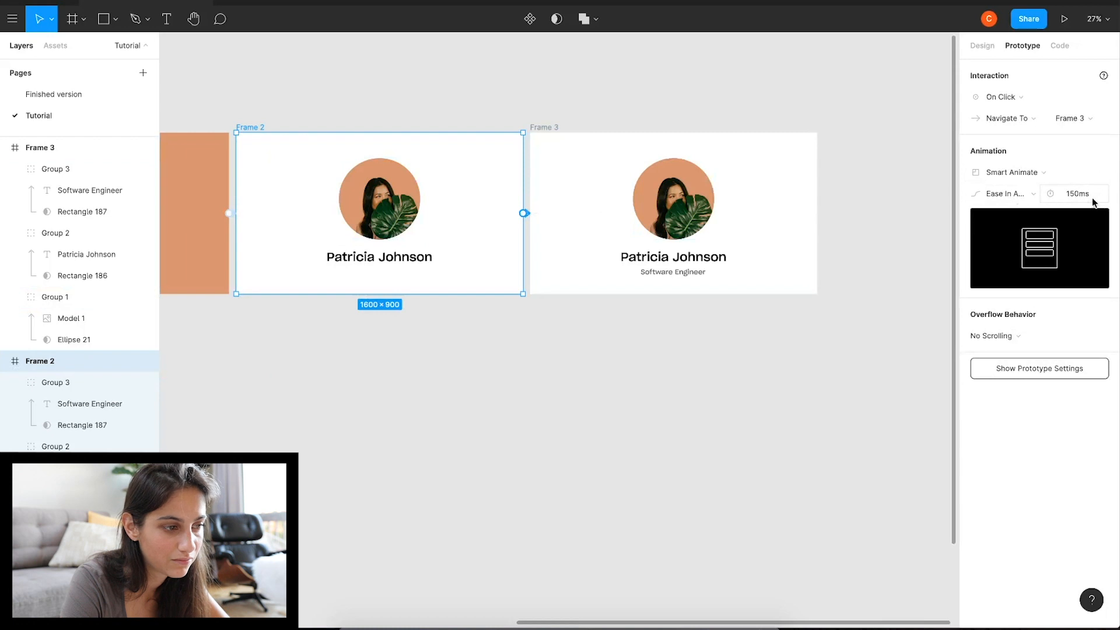
Check Frame 1's interaction and set the duration of the transition from Frame 2 to Frame 3 to 300 ms.
scroll(362, 177, left, 6)
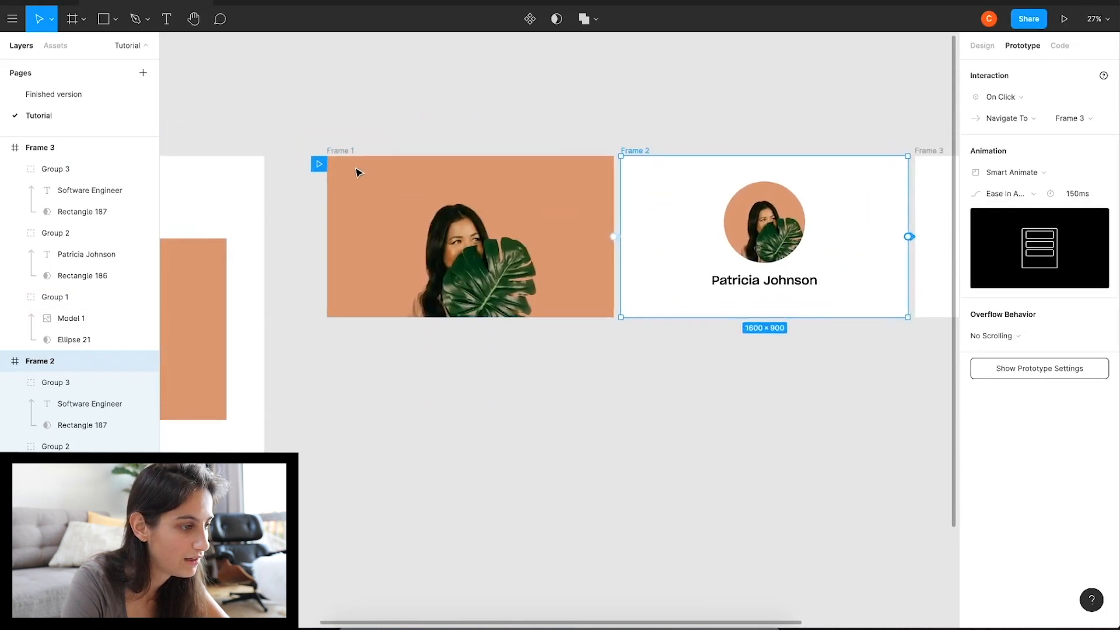
click(345, 151)
click(645, 150)
click(1075, 191)
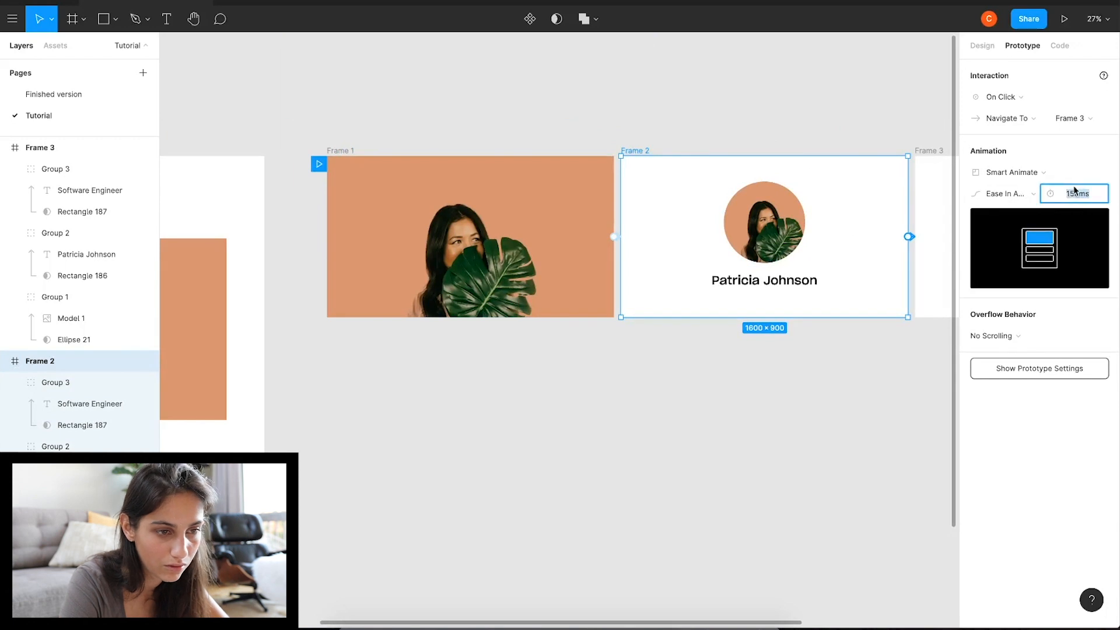
text(300)
key(Return)
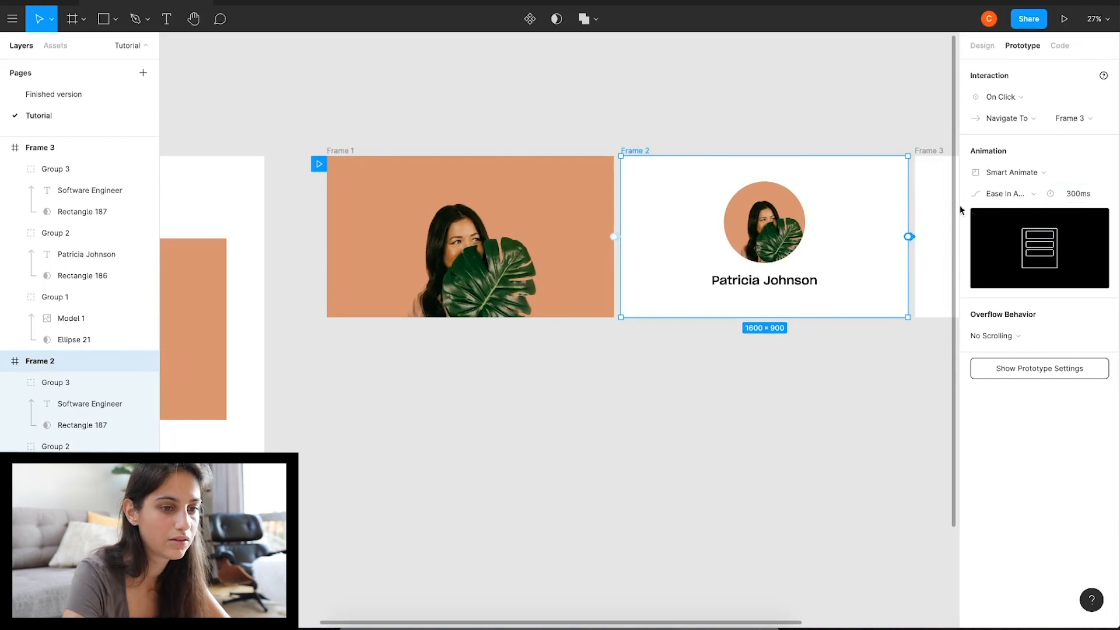
Deselect everything and play the prototype to check the name and job title reveal.
click(883, 134)
scroll(883, 134, right, 2)
click(308, 2)
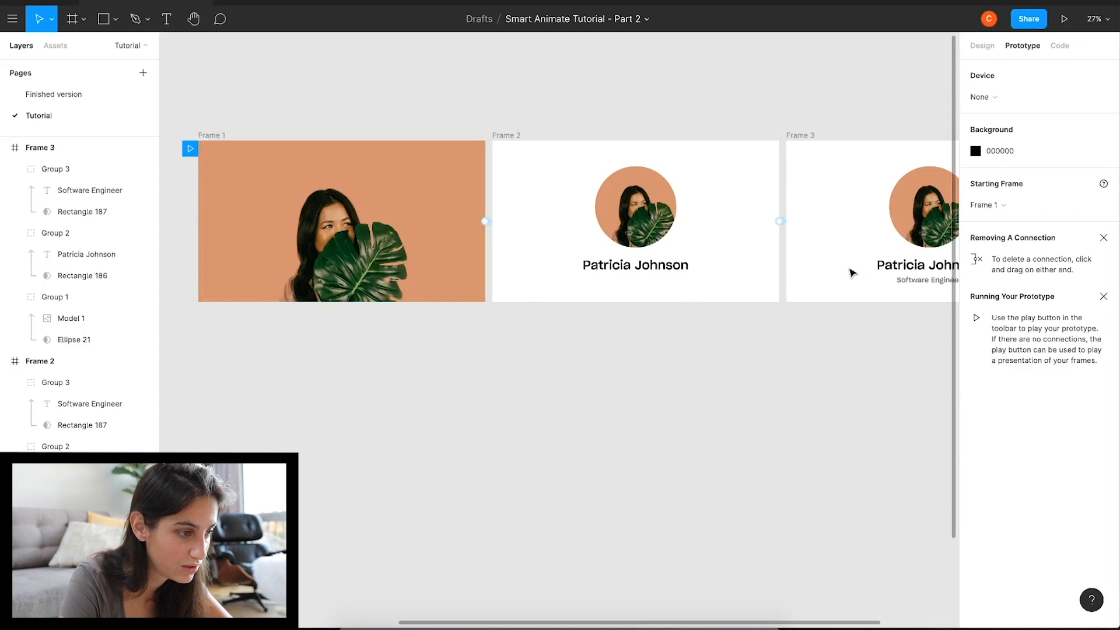
Reduce the "Software Engineer" mask rectangle in Frame 3 to about 437 × 49.
click(913, 281)
scroll(925, 284, right, 4)
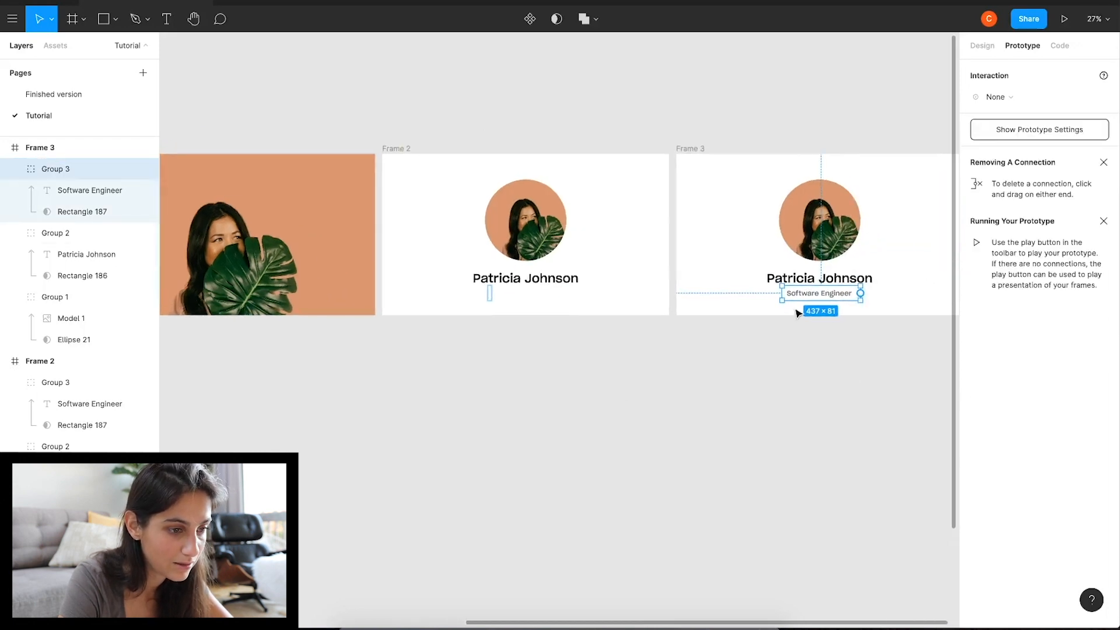
scroll(798, 313, up, 5)
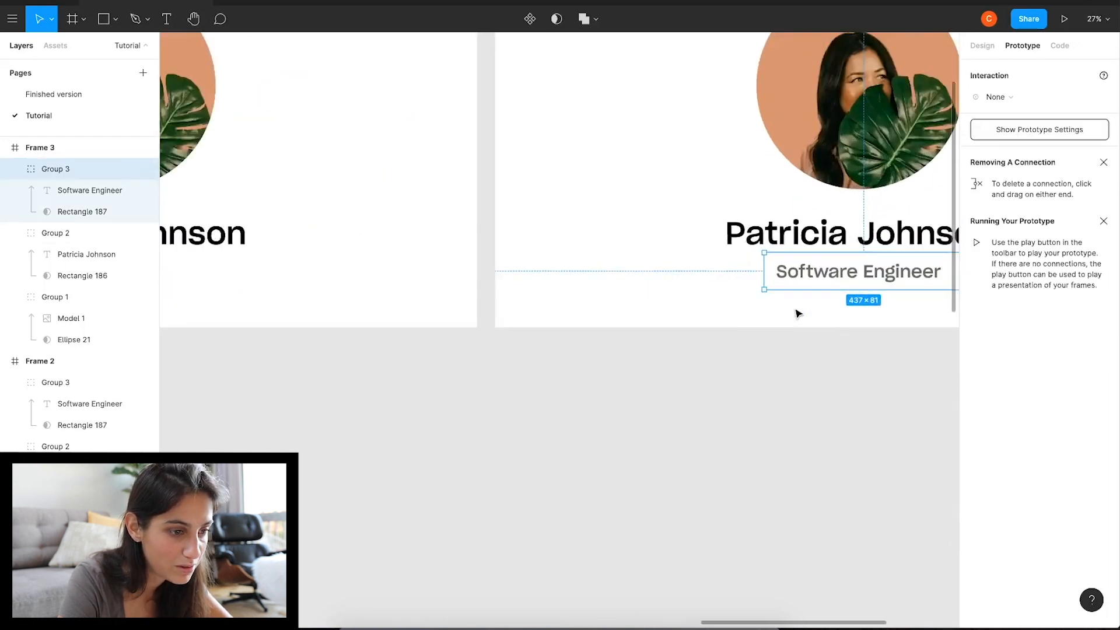
double_click(842, 289)
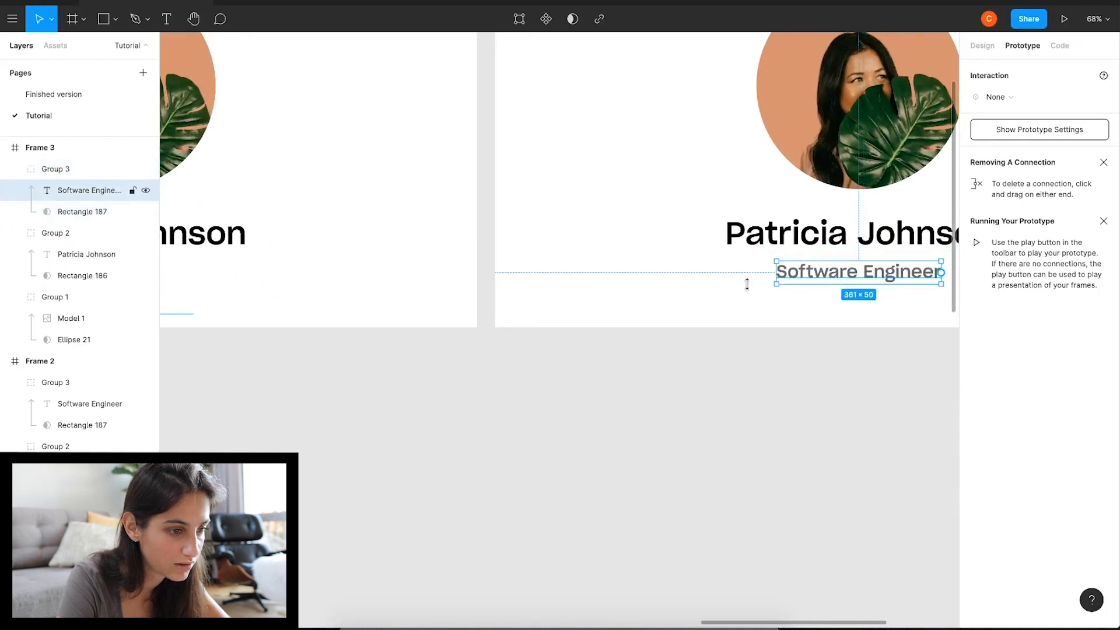
click(82, 212)
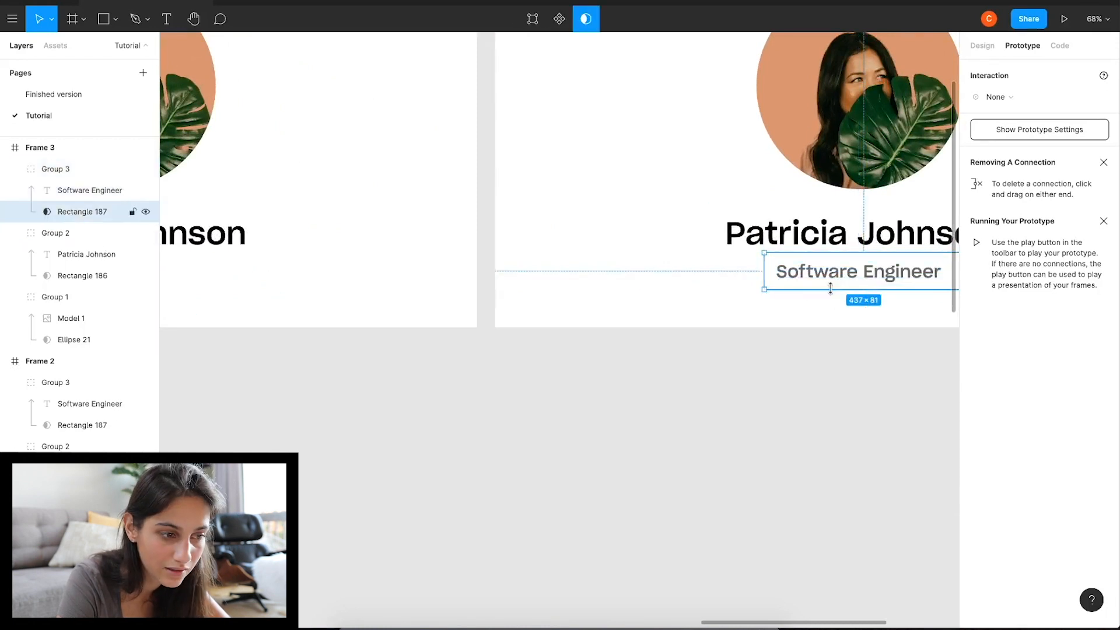
drag(831, 287, 833, 280)
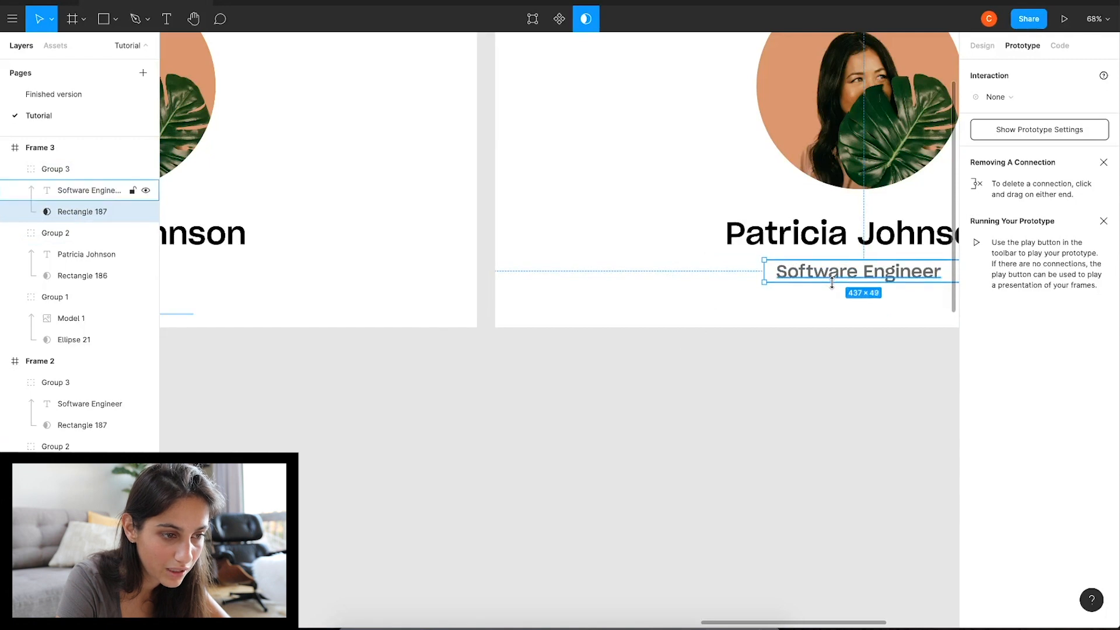
Reduce only the job title's mask rectangle in Frame 2 to about 19 × 55 and check the prototype presentation.
scroll(441, 300, left, 5)
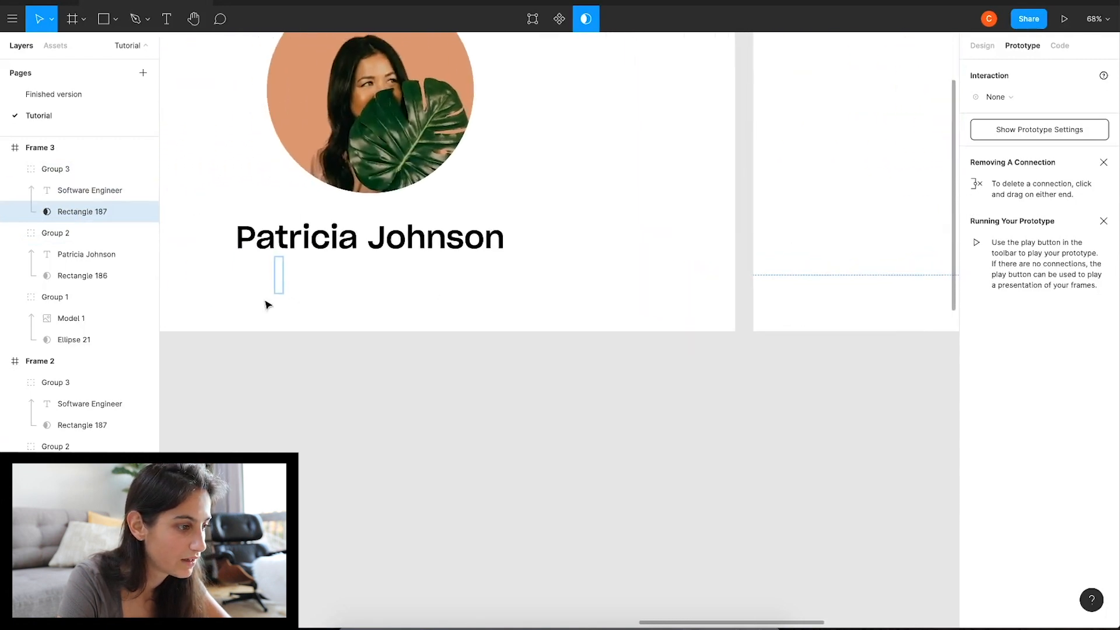
click(278, 294)
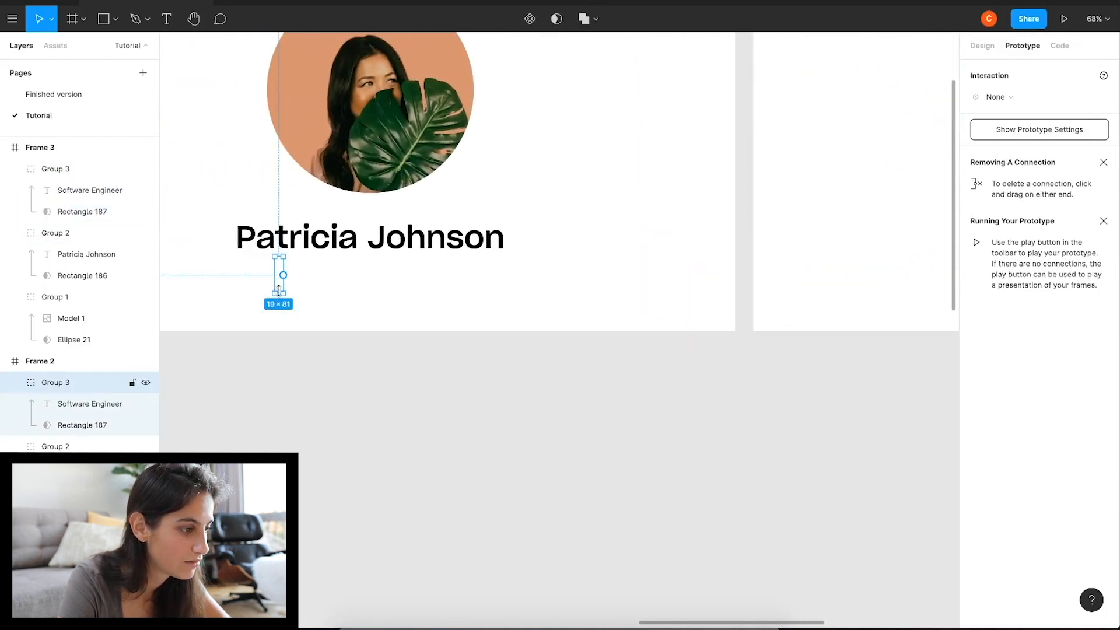
drag(279, 292, 280, 285)
key(super+z)
click(70, 429)
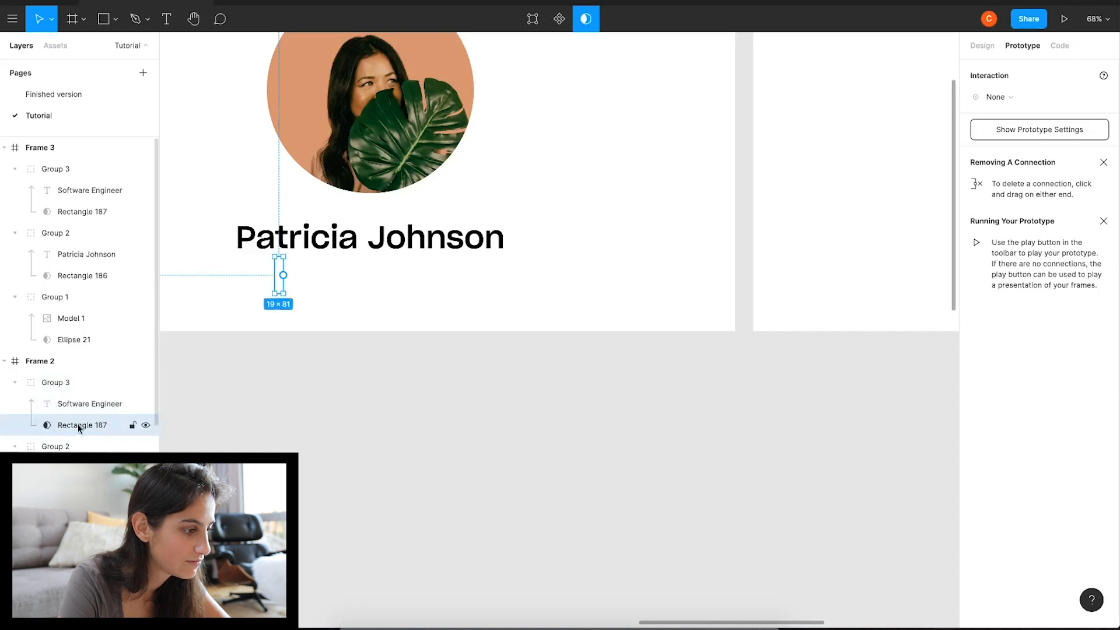
drag(278, 291, 279, 287)
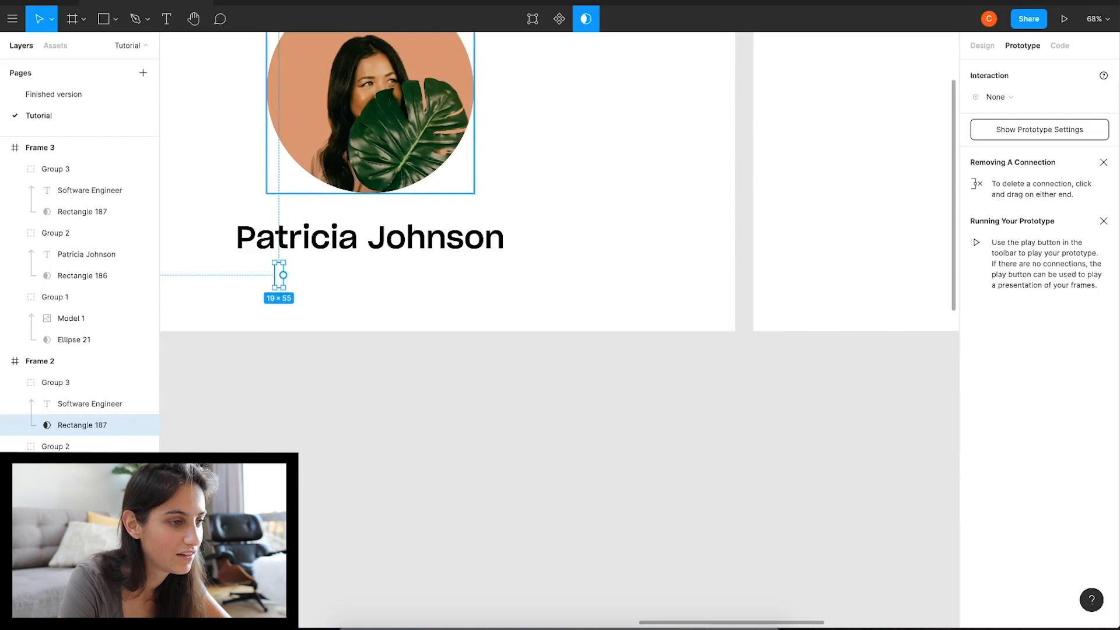
click(288, 3)
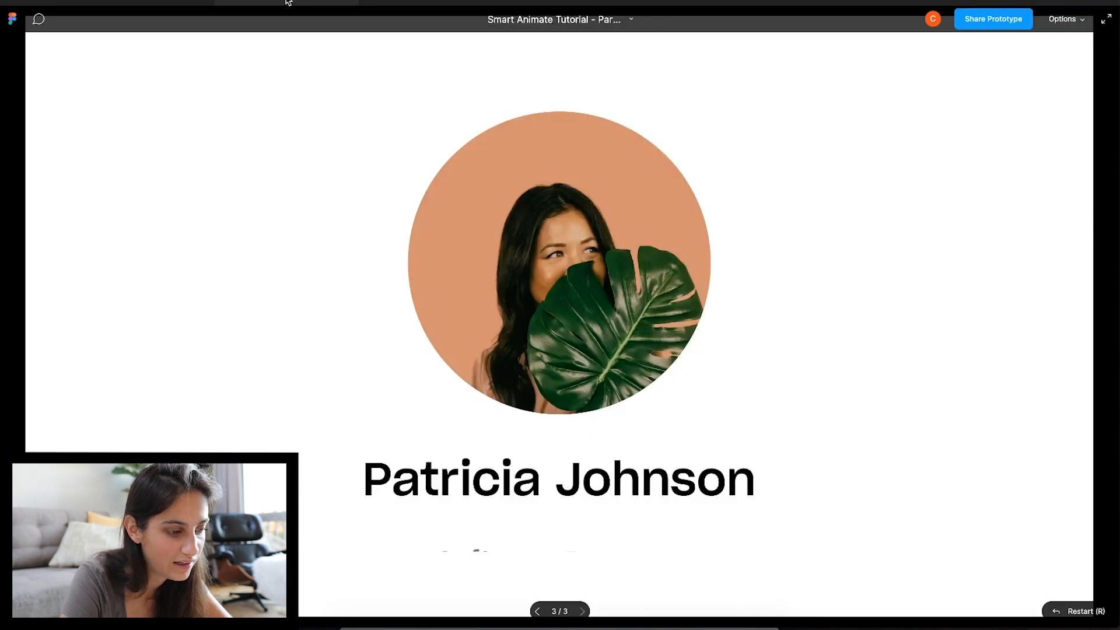
click(120, 4)
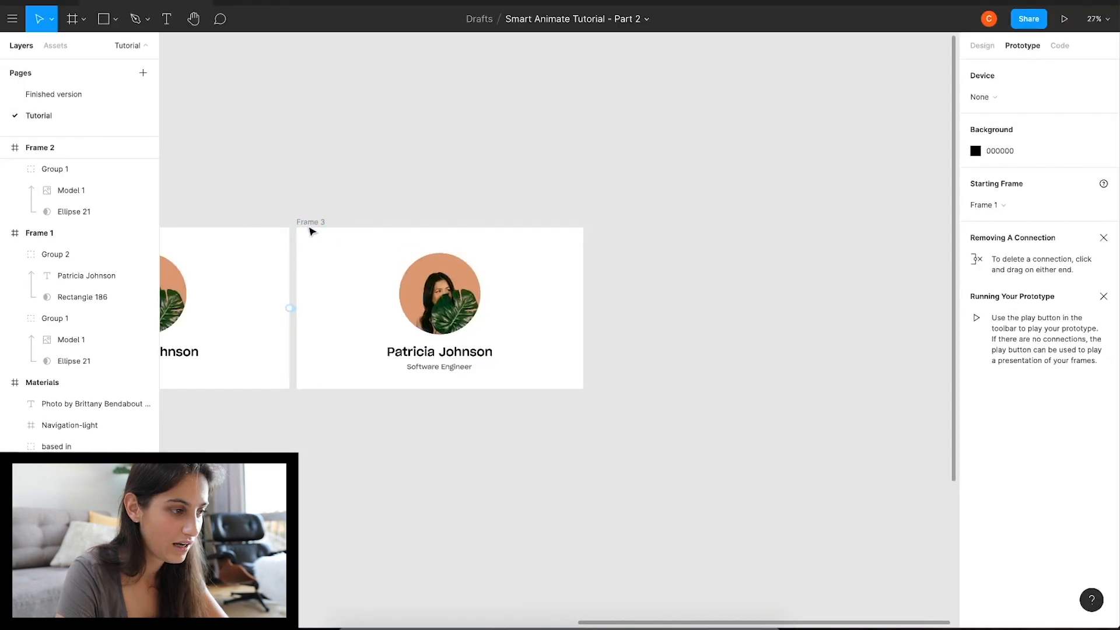
Duplicate Frame 3 and delete the name and job title groups from the copy.
click(308, 225)
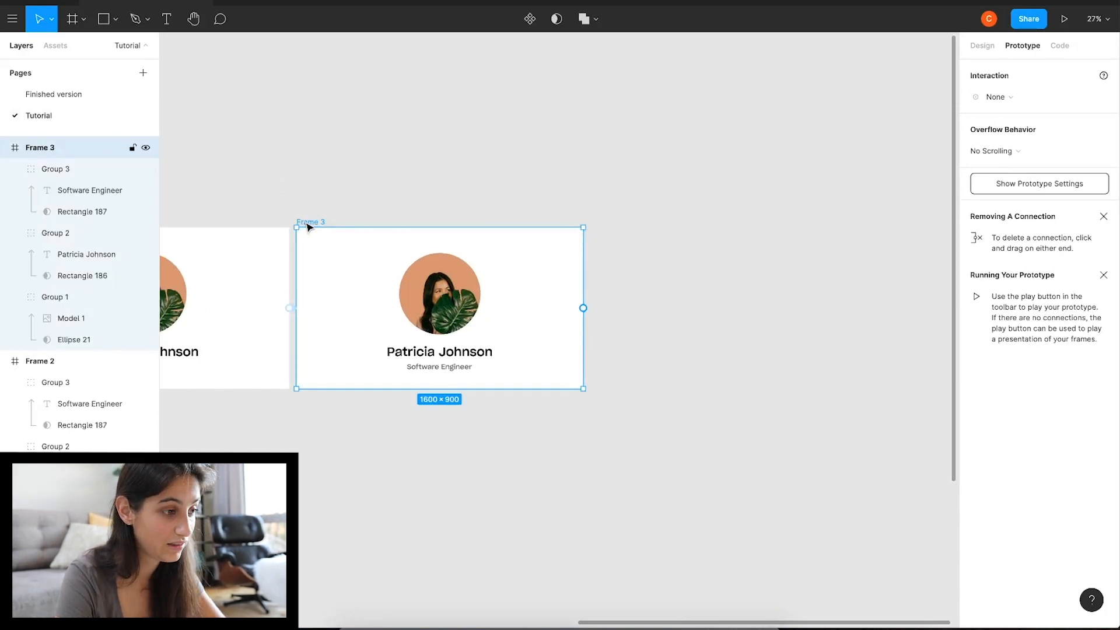
key(ctrl+d)
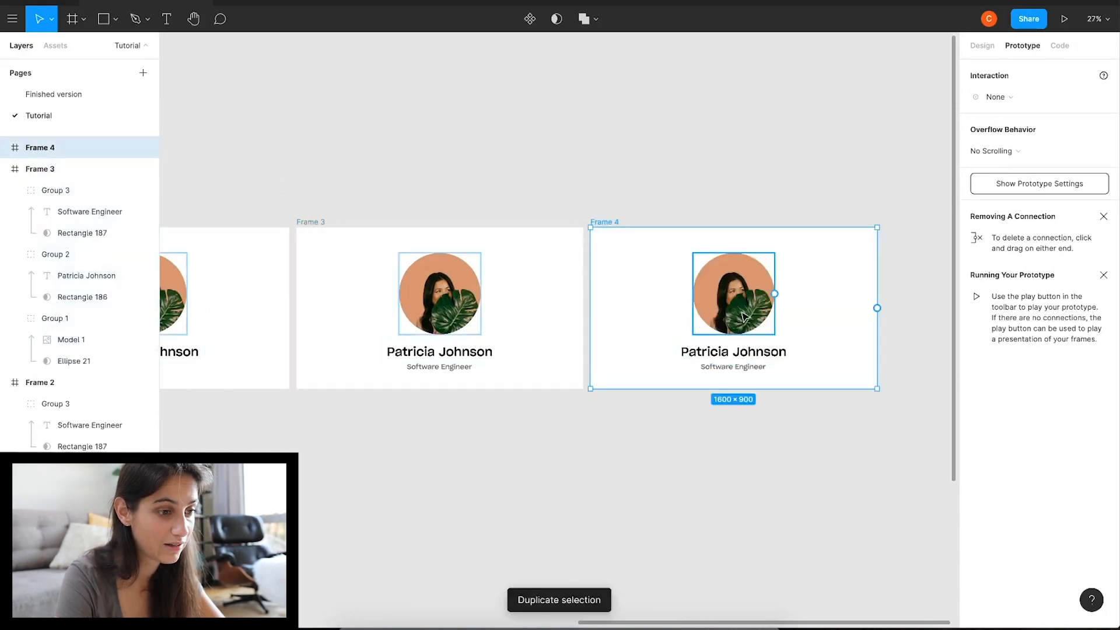
click(727, 357)
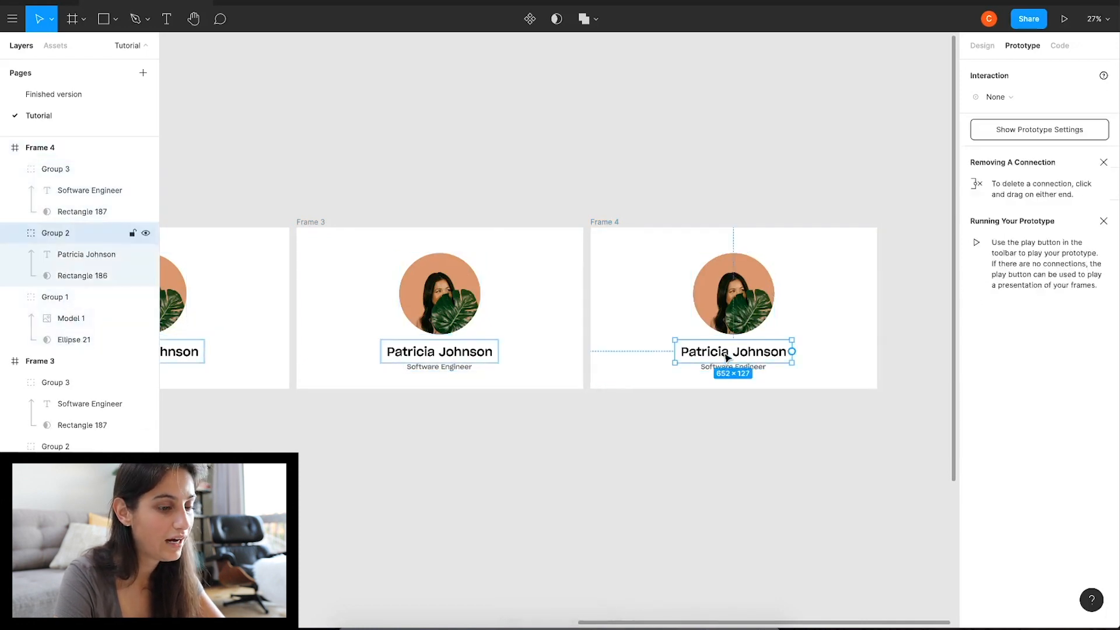
shift+click(766, 374)
key(Delete)
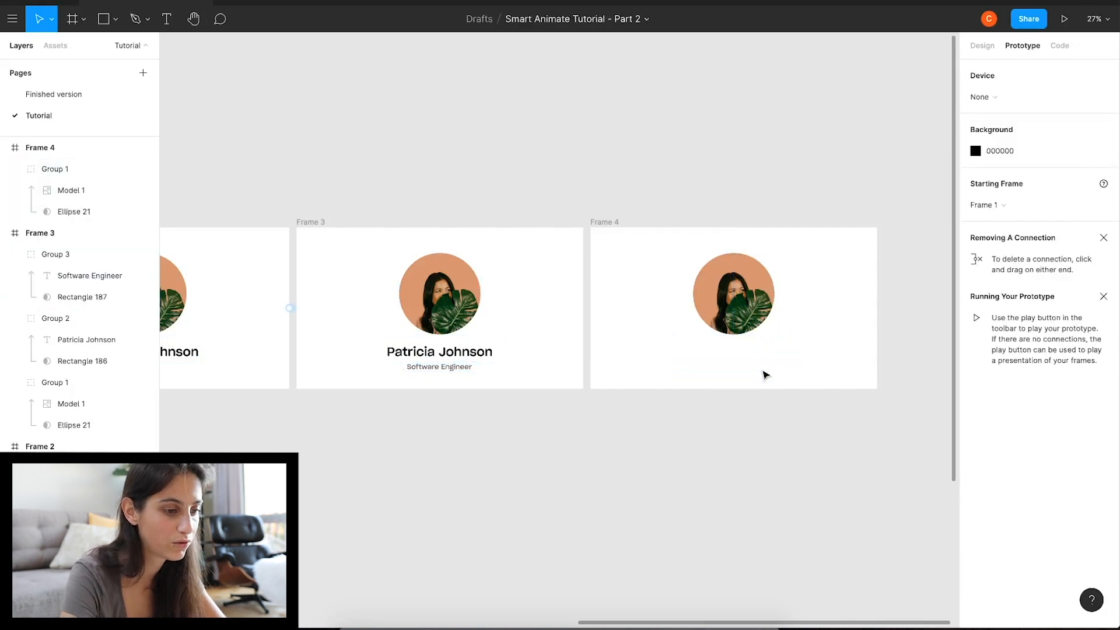
Move the circular portrait group into the left half of Frame 4, slightly lower than its original position.
click(740, 289)
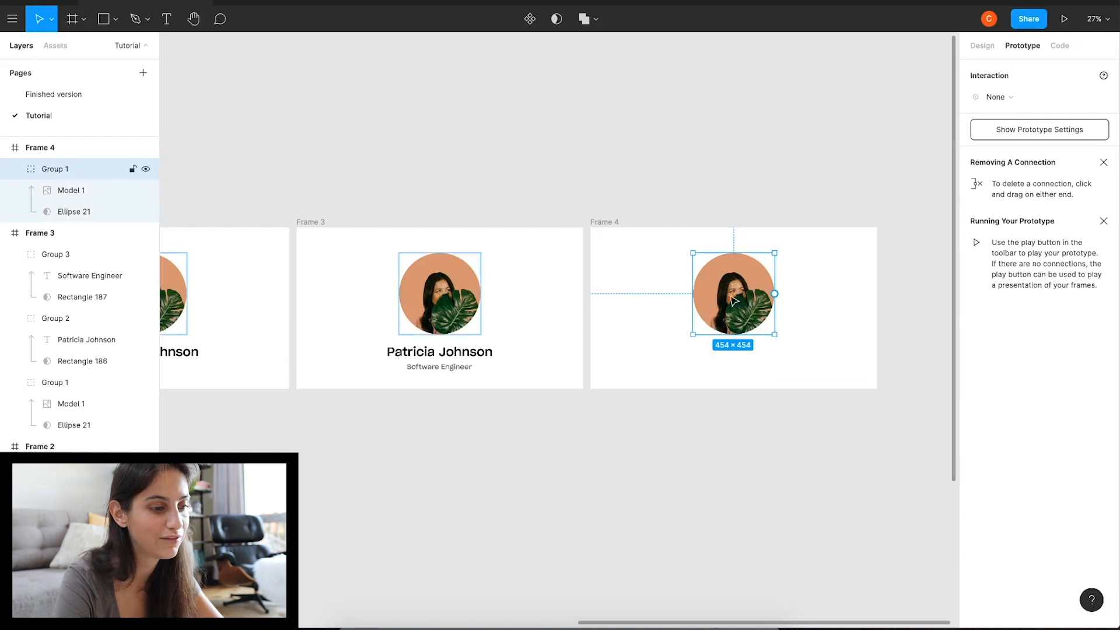
drag(734, 300, 658, 309)
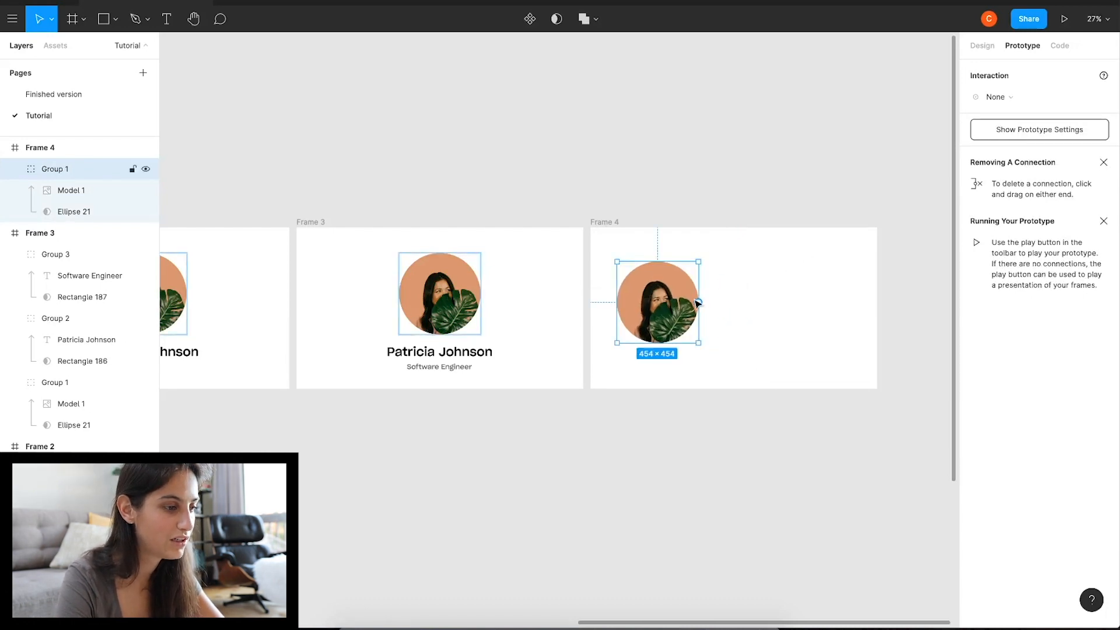
click(774, 290)
Draw a 1600 × 396 rectangle across the upper part of Frame 4 and fill it with FFEEEE.
key(r)
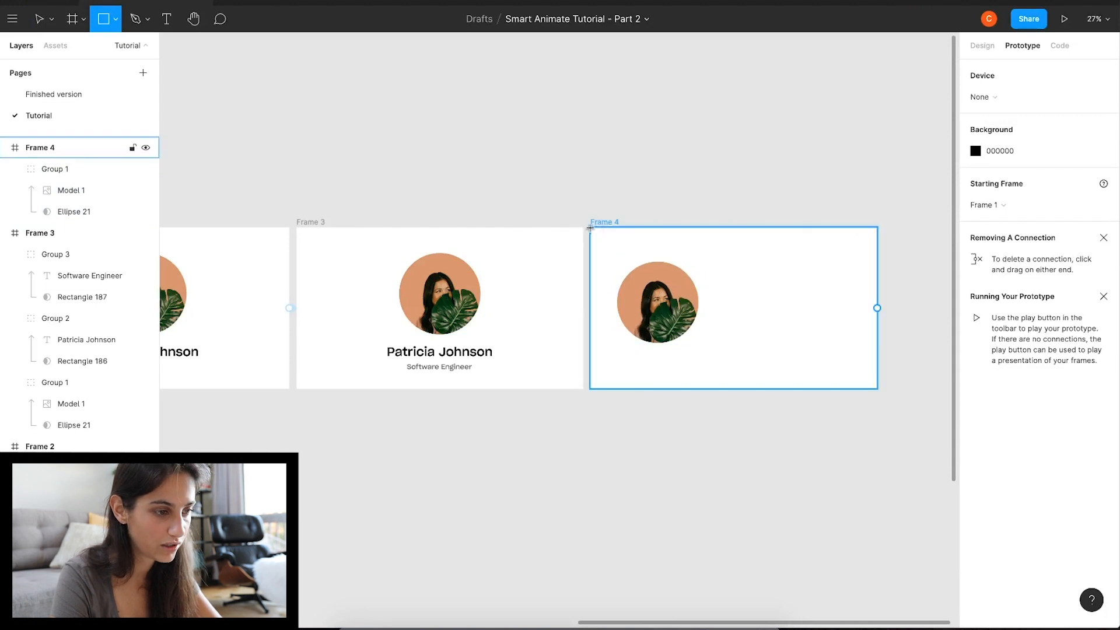
drag(589, 227, 875, 298)
click(984, 43)
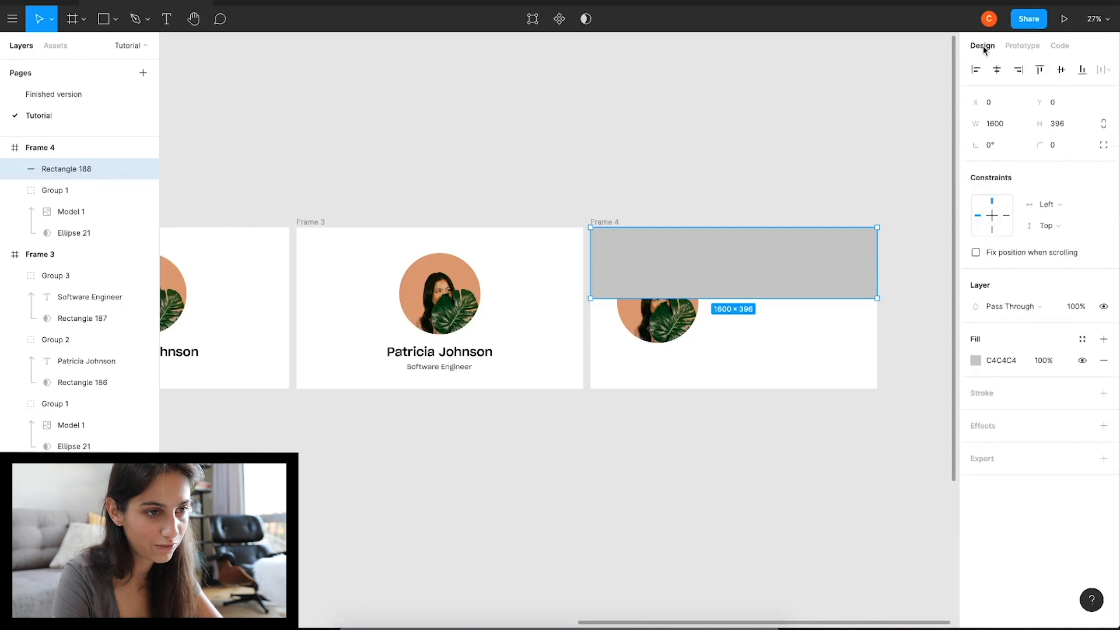
click(975, 360)
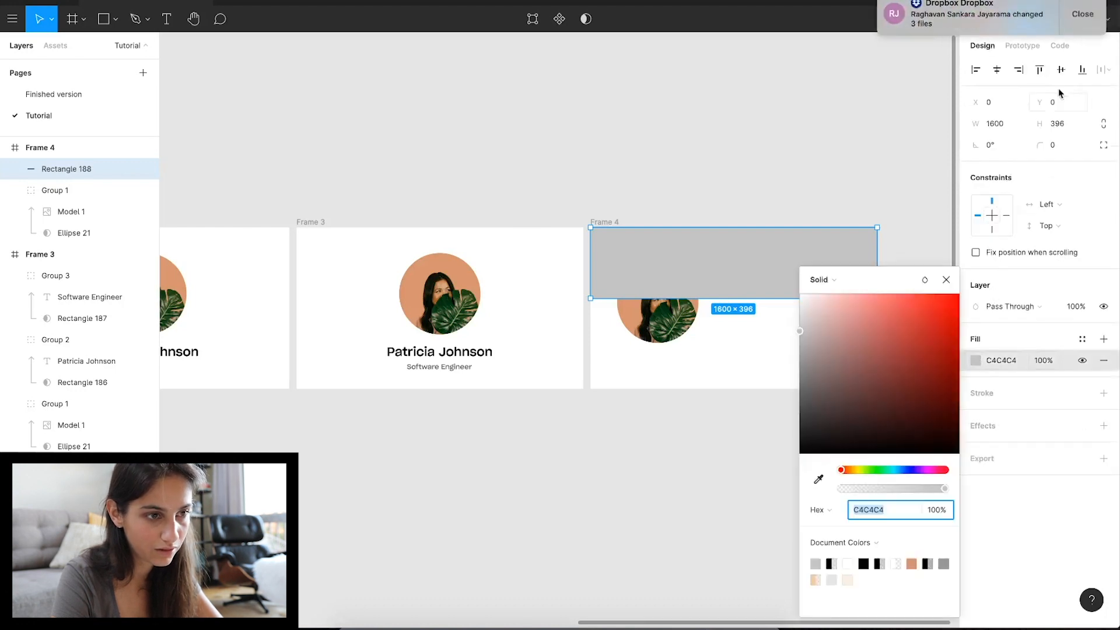
drag(807, 328, 814, 293)
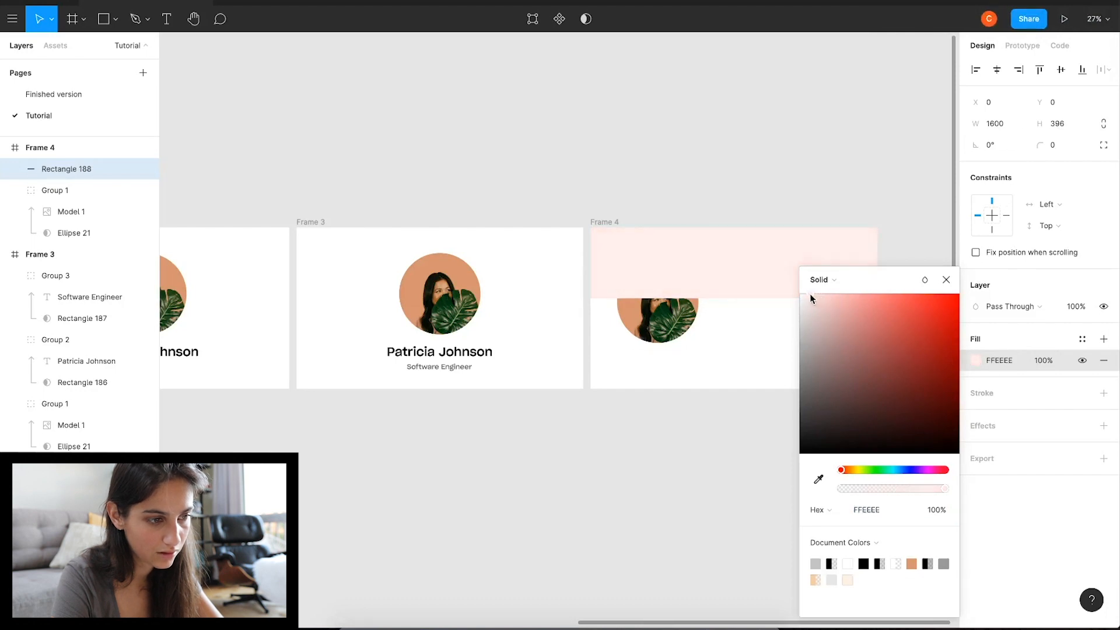
Send the pale pink rectangle in Frame 4 behind the circular portrait group.
key(ctrl+bracketleft)
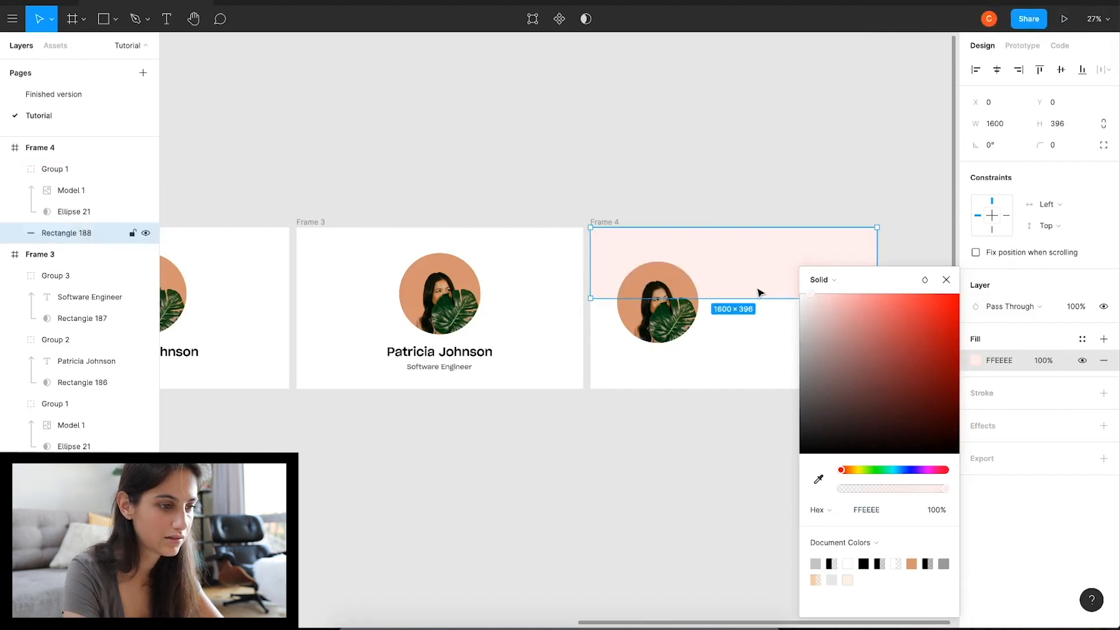
click(947, 280)
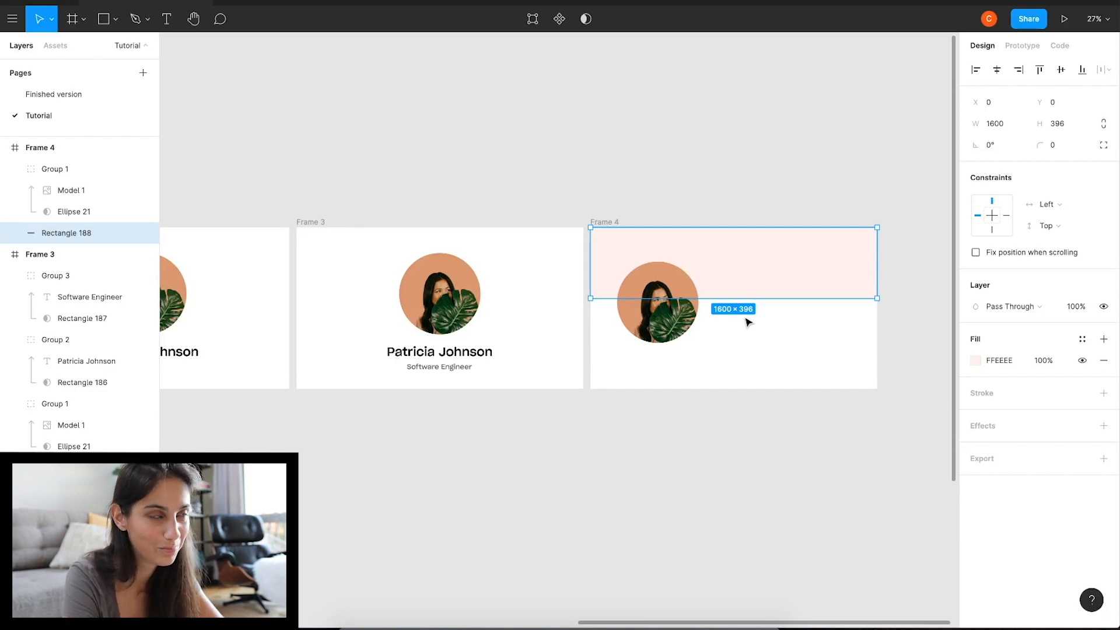
key(ctrl+shift+bracketright)
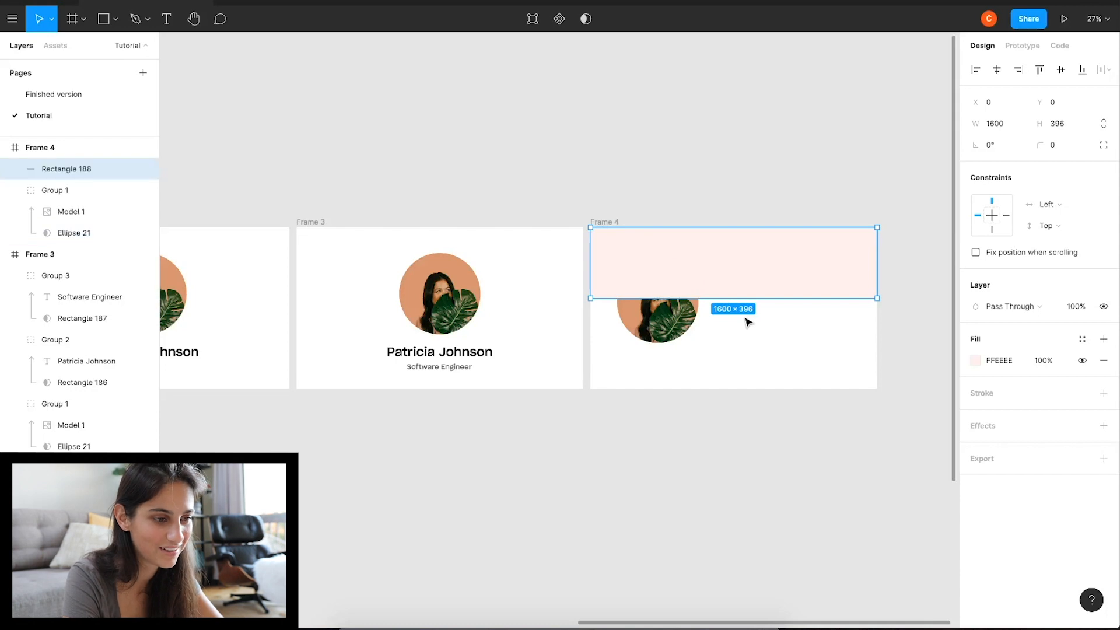
key(ctrl+shift+bracketleft)
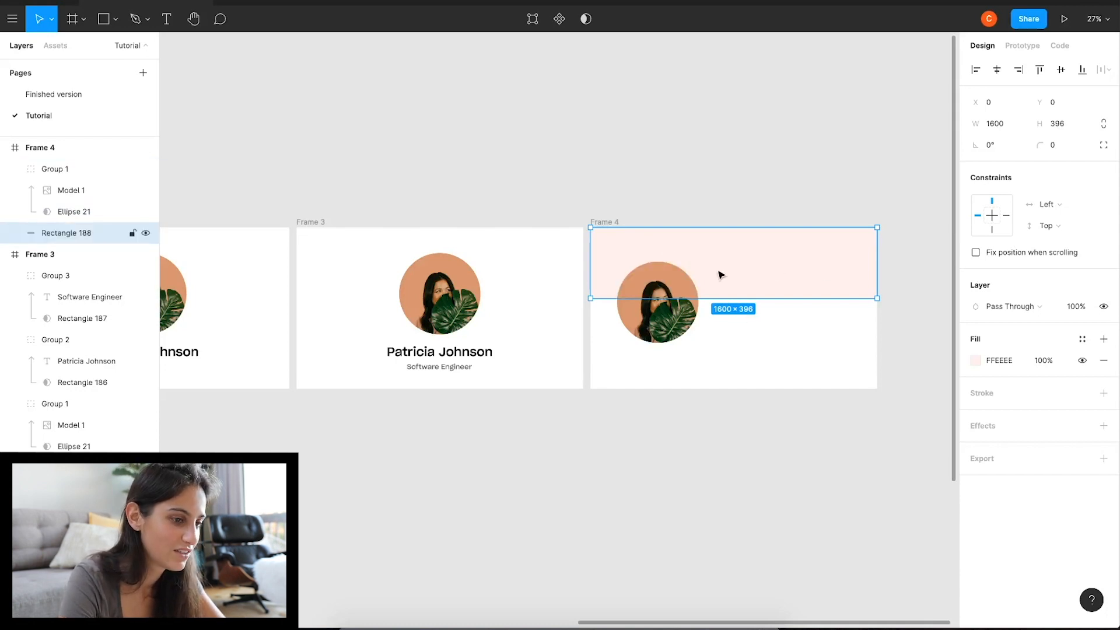
Move the circular portrait to the right half of Frame 4 and place a copy of the Materials profile card in the left half.
click(653, 299)
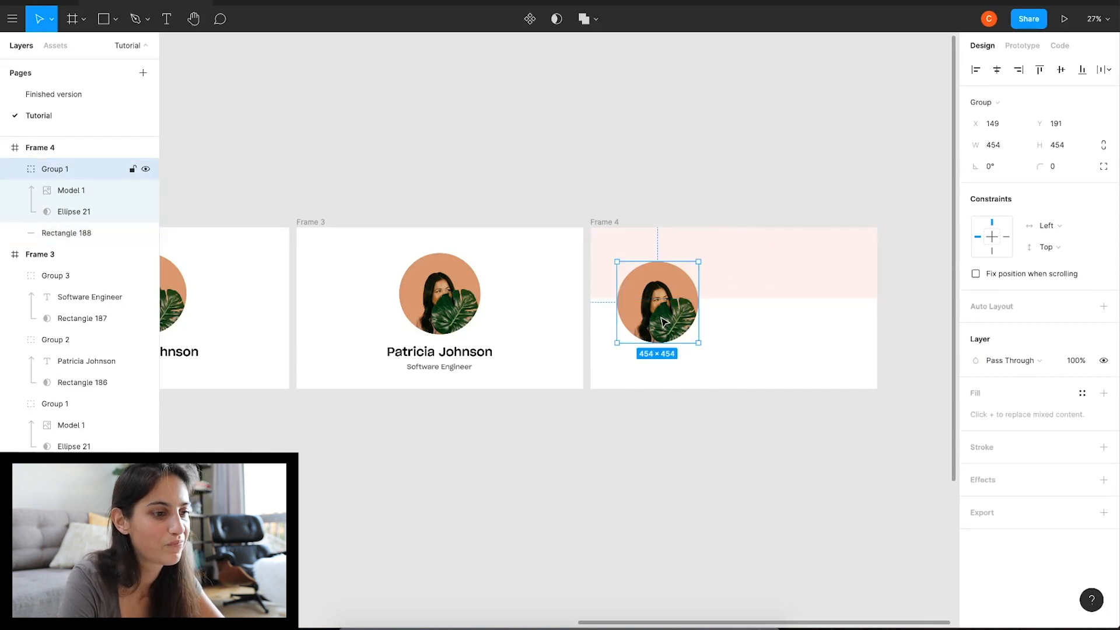
scroll(444, 284, left, 15)
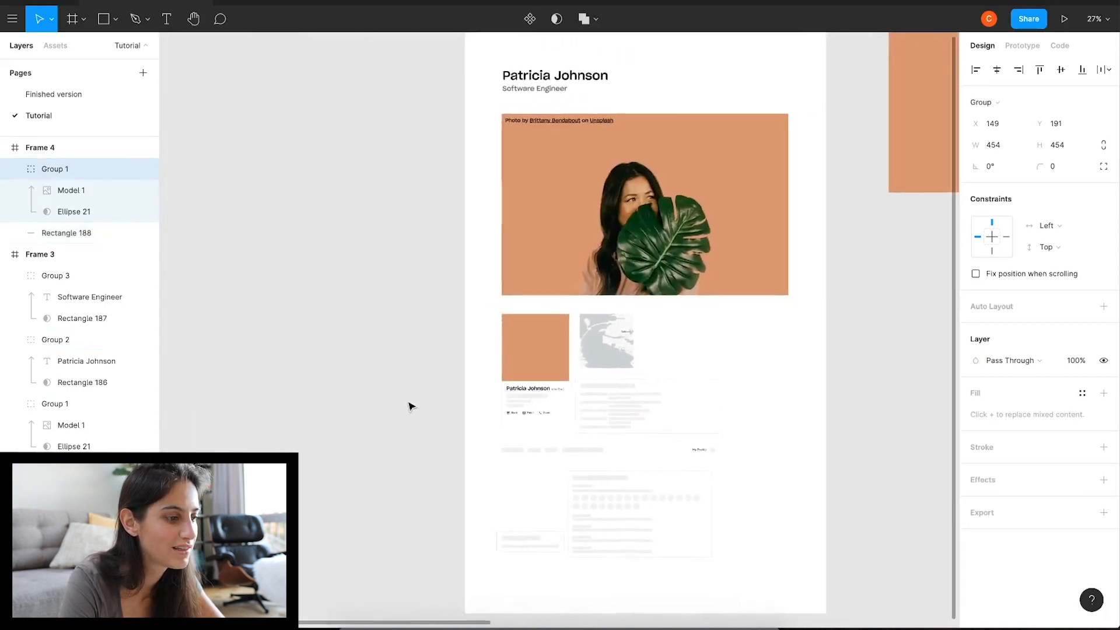
click(479, 410)
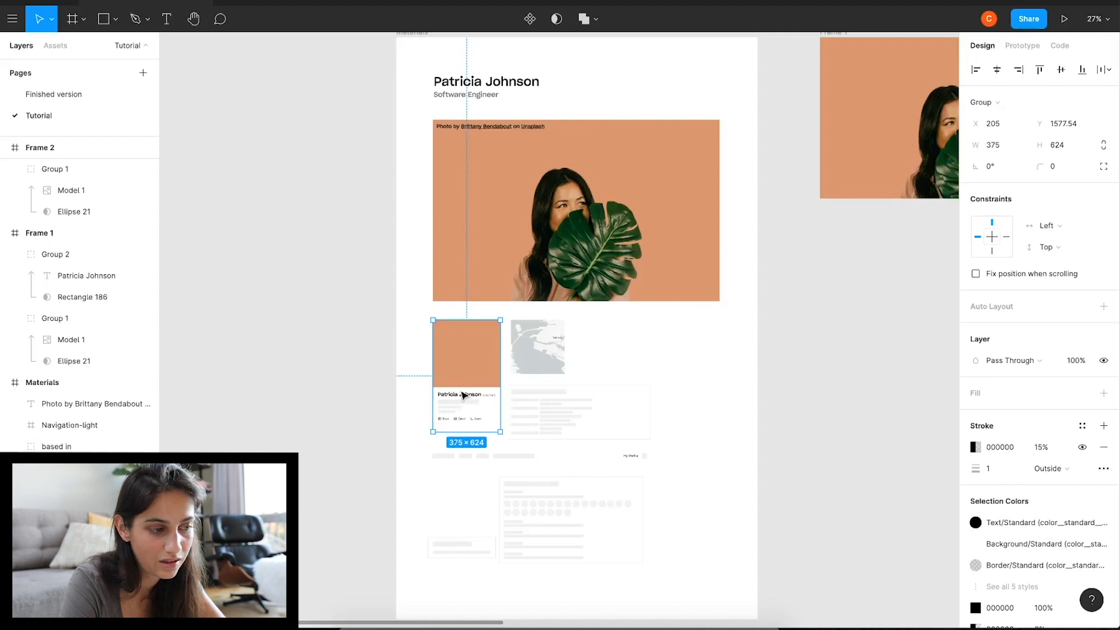
scroll(461, 396, right, 20)
scroll(461, 396, left, 4)
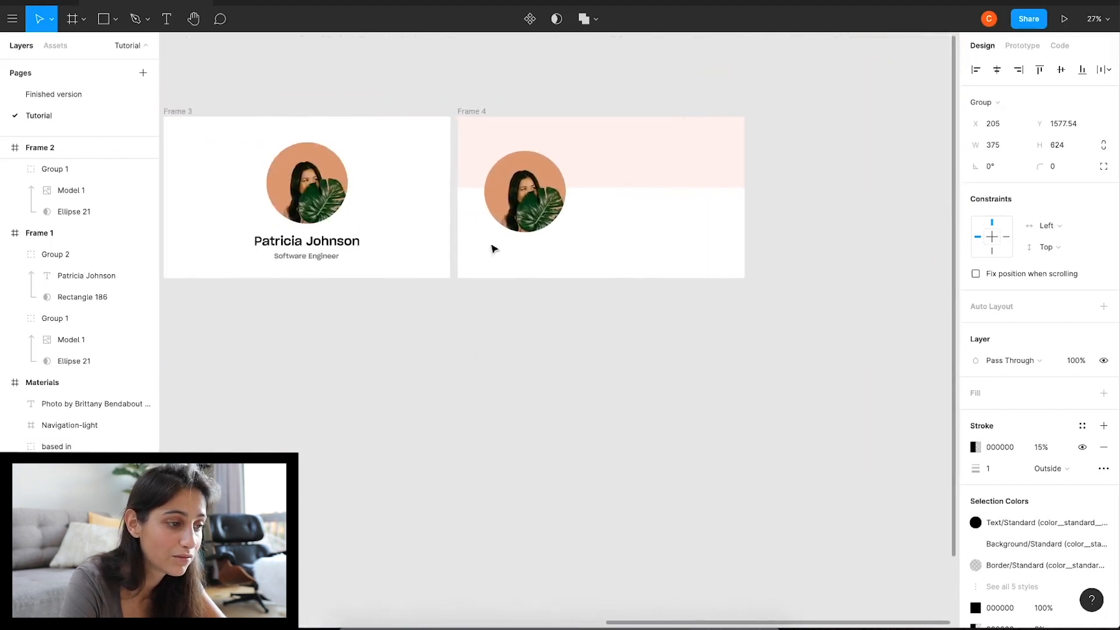
drag(529, 197, 646, 193)
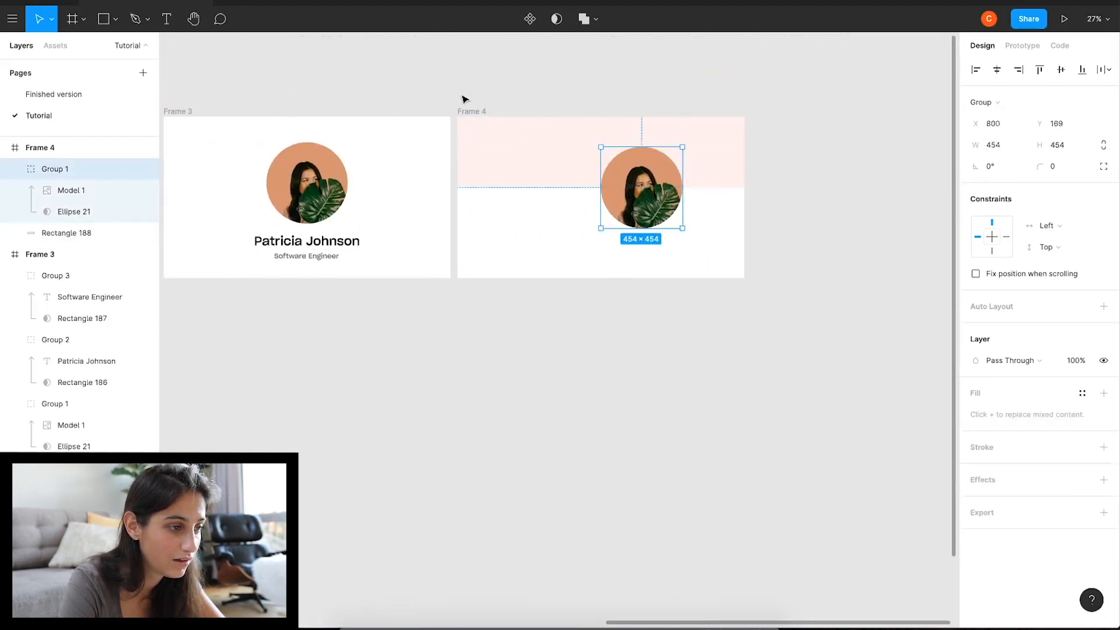
click(467, 112)
key(ctrl+v)
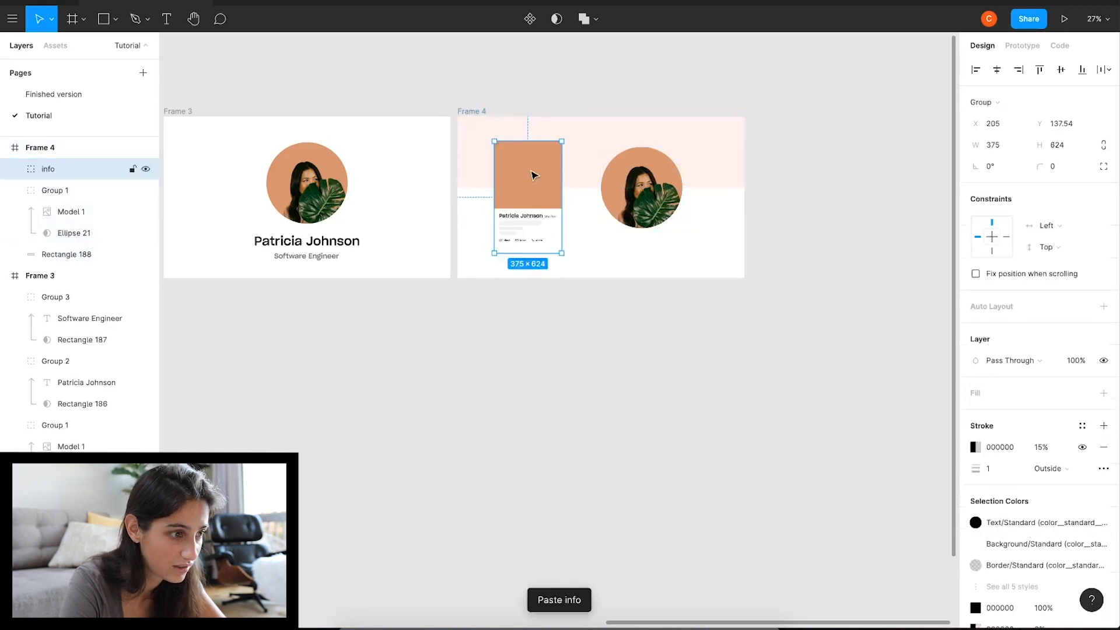
drag(535, 188, 517, 188)
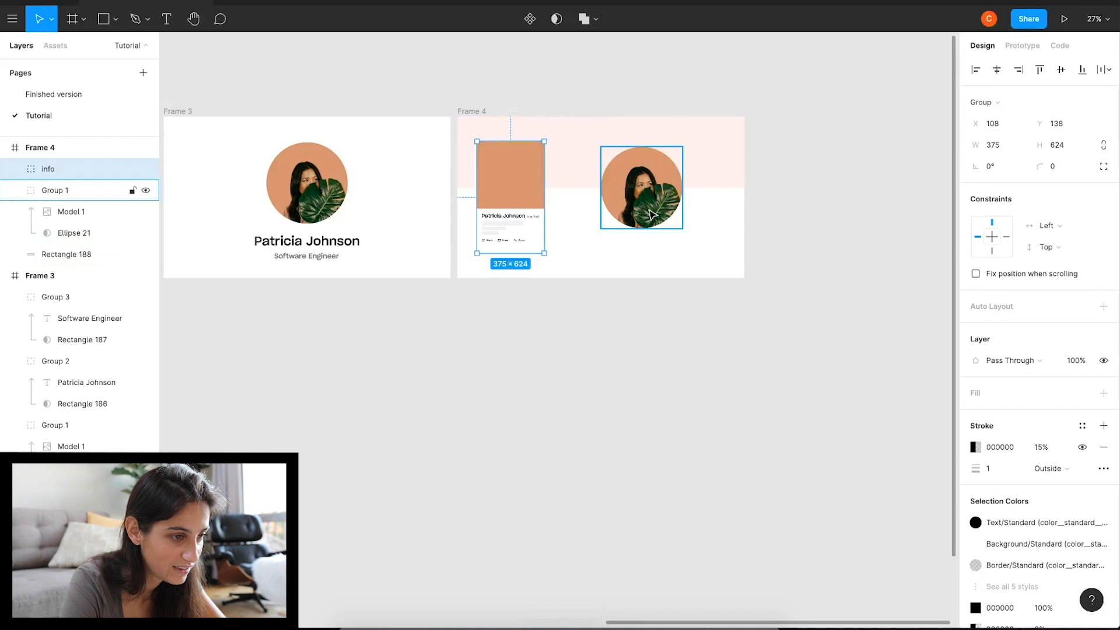
Try to cut the circular portrait and paste it into the profile card's image container.
click(653, 215)
drag(652, 201, 670, 224)
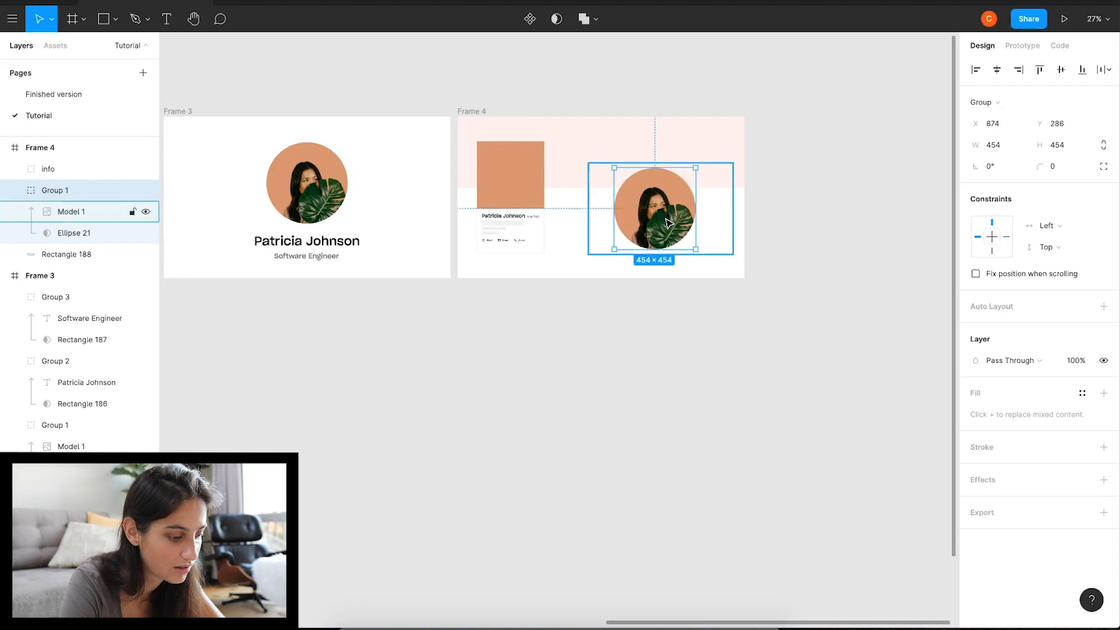
key(super+x)
double_click(519, 168)
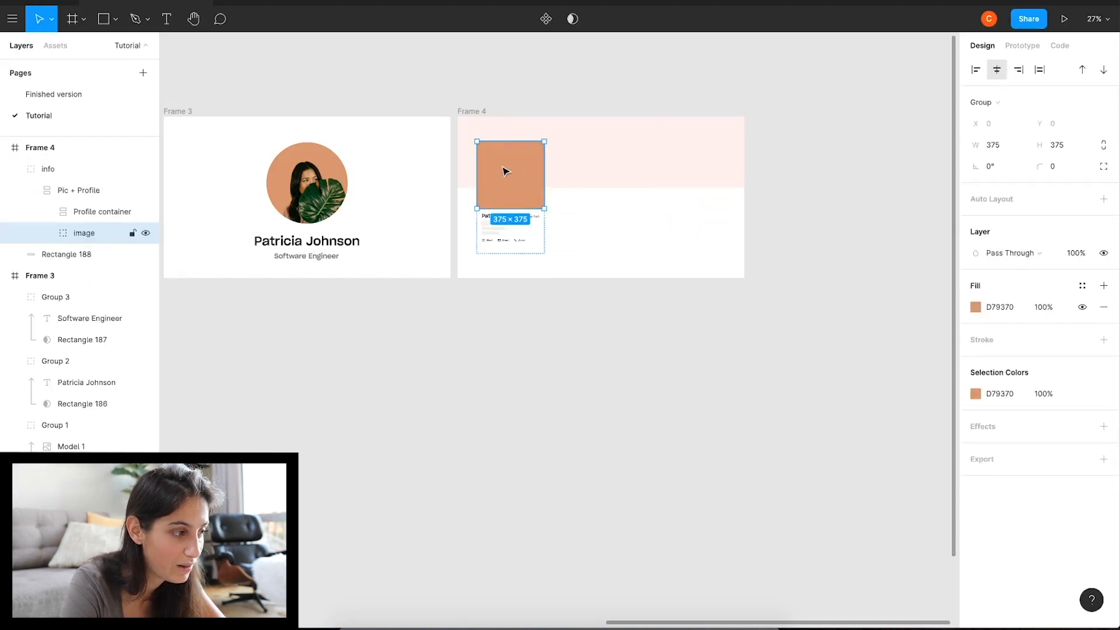
double_click(527, 189)
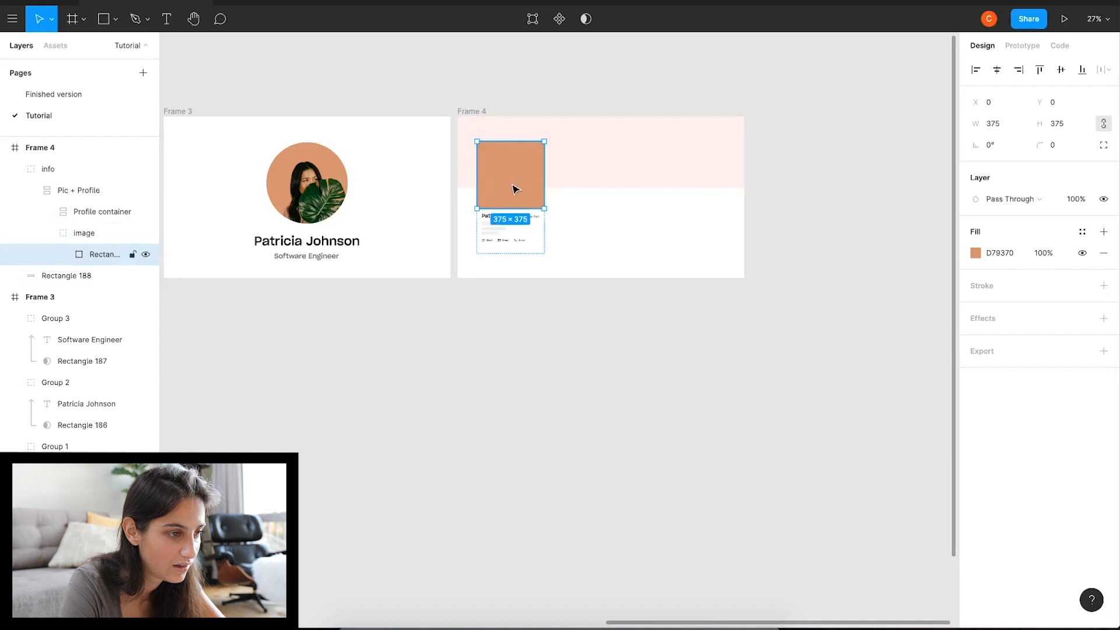
key(ctrl+v)
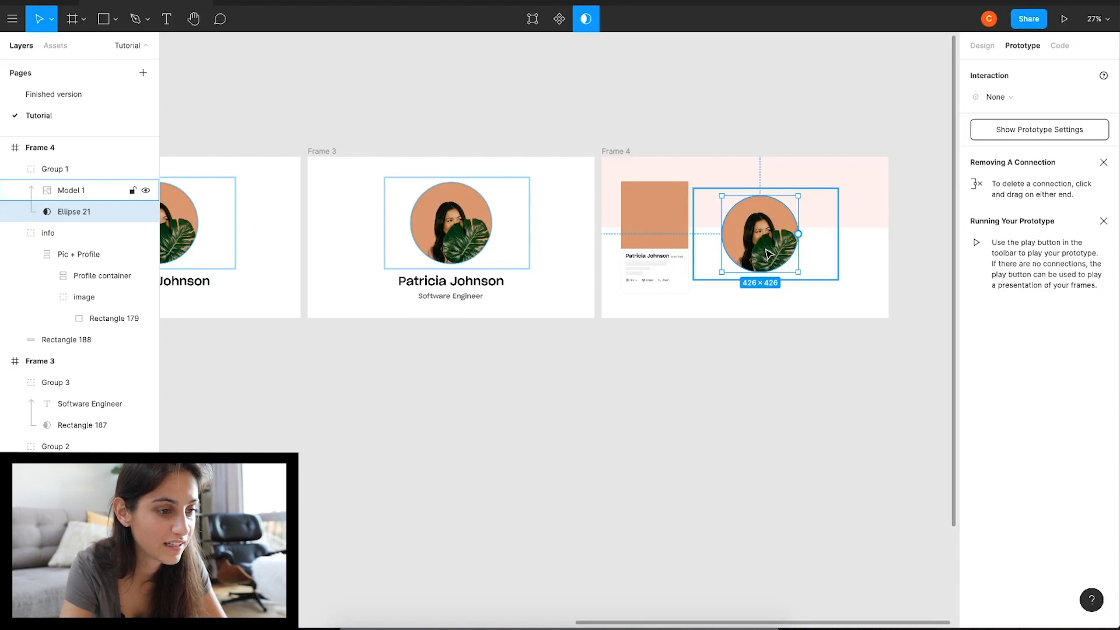
Try the circular portrait over the profile card's orange image area, then return it to the right half of Frame 4.
click(778, 323)
drag(765, 242, 658, 219)
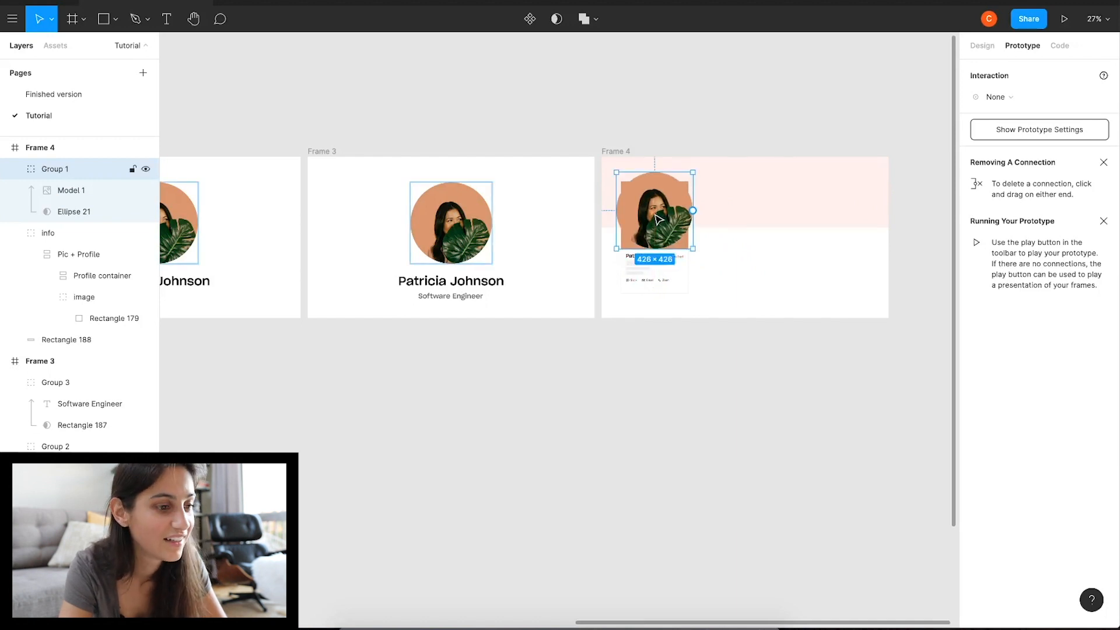
drag(660, 219, 767, 245)
Draw a 426 × 426 rectangle matching the circle mask, placed just above the ellipse inside Frame 4's portrait group.
click(123, 212)
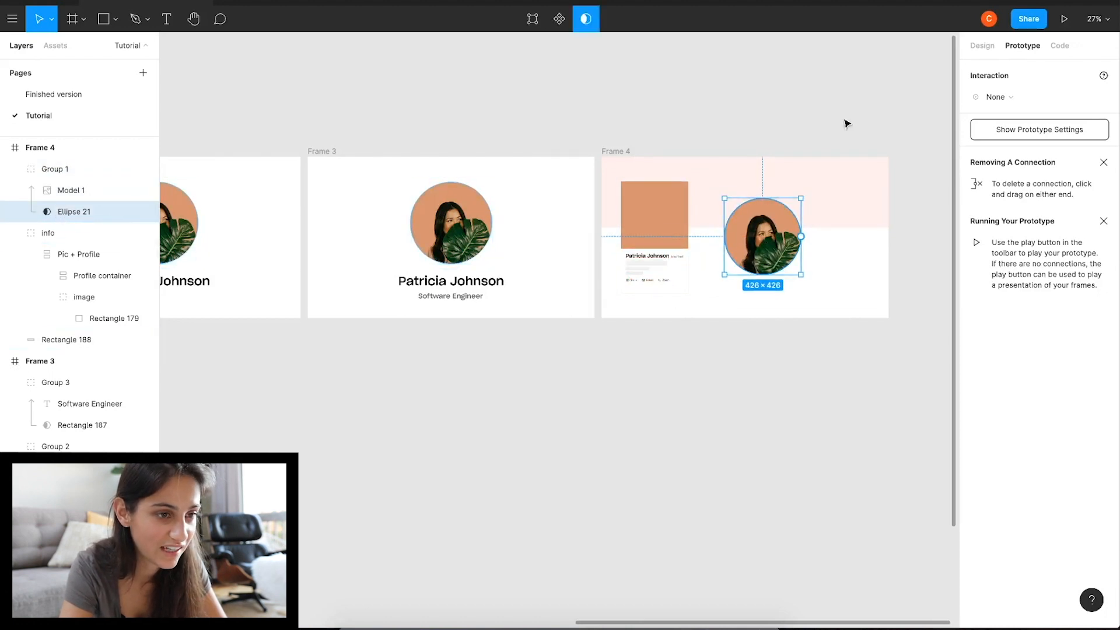
click(977, 50)
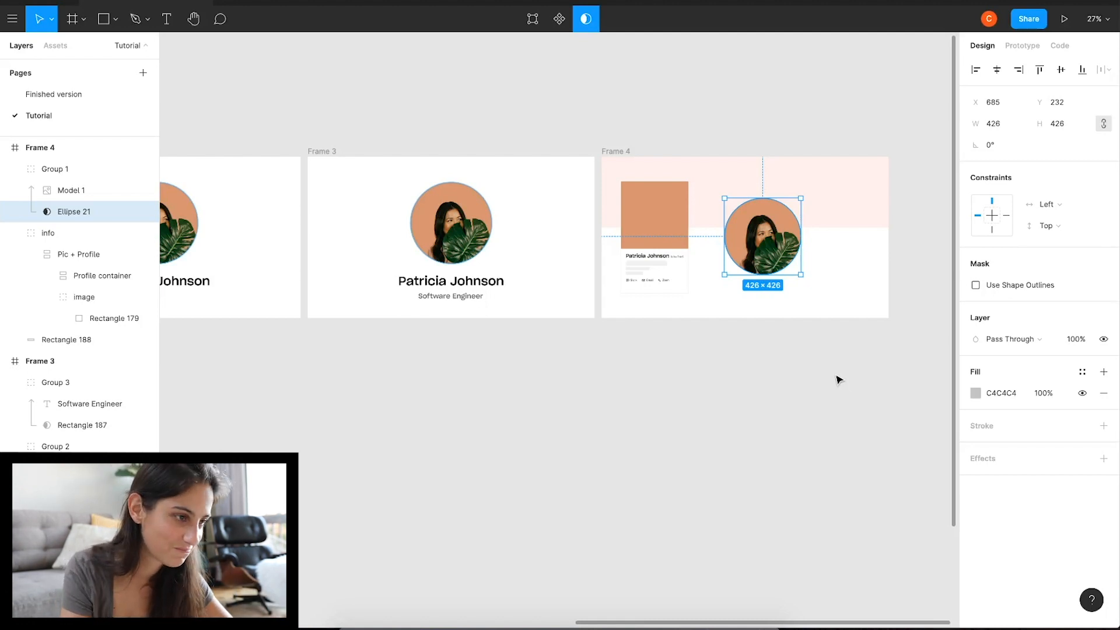
key(r)
drag(715, 183, 812, 287)
drag(70, 169, 65, 219)
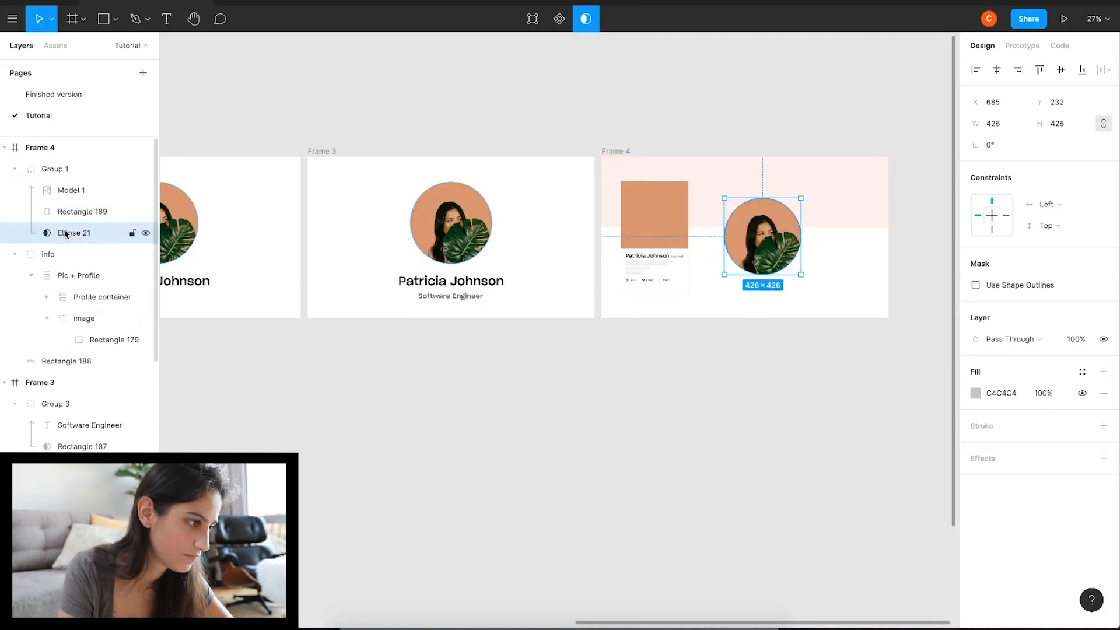
drag(812, 287, 801, 276)
drag(715, 182, 725, 198)
Give the new rectangle a corner radius of 100 and use it as a mask for the portrait photo.
click(1056, 145)
text(100)
key(Return)
right_click(66, 220)
click(111, 409)
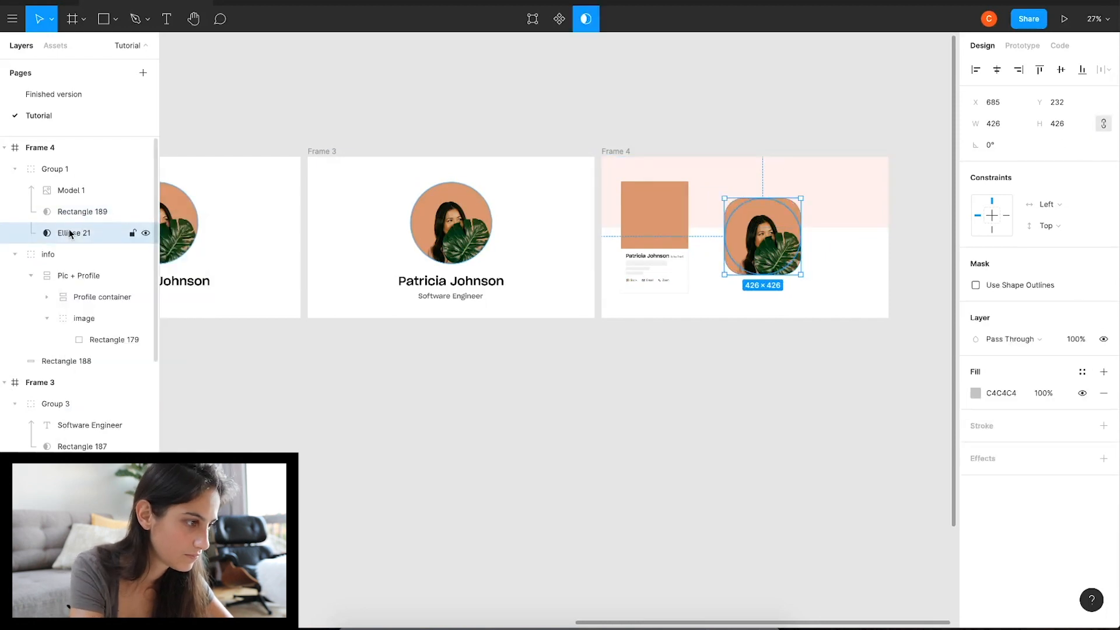
Set the mask rectangle's corner radius to 300 so it forms a circle.
click(82, 211)
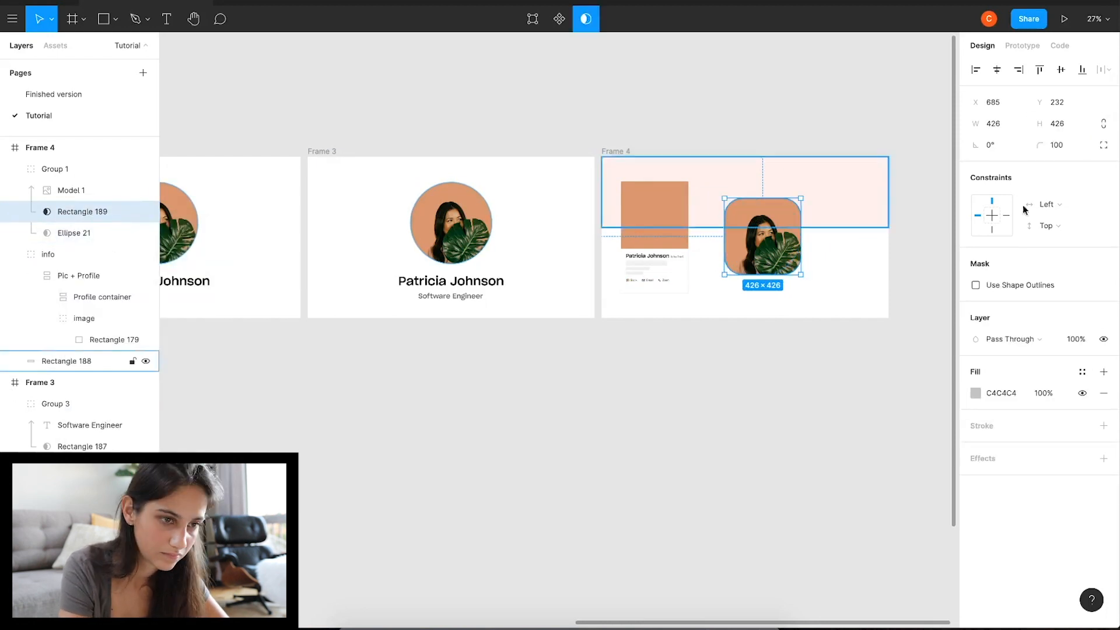
click(1054, 145)
text(300)
key(Return)
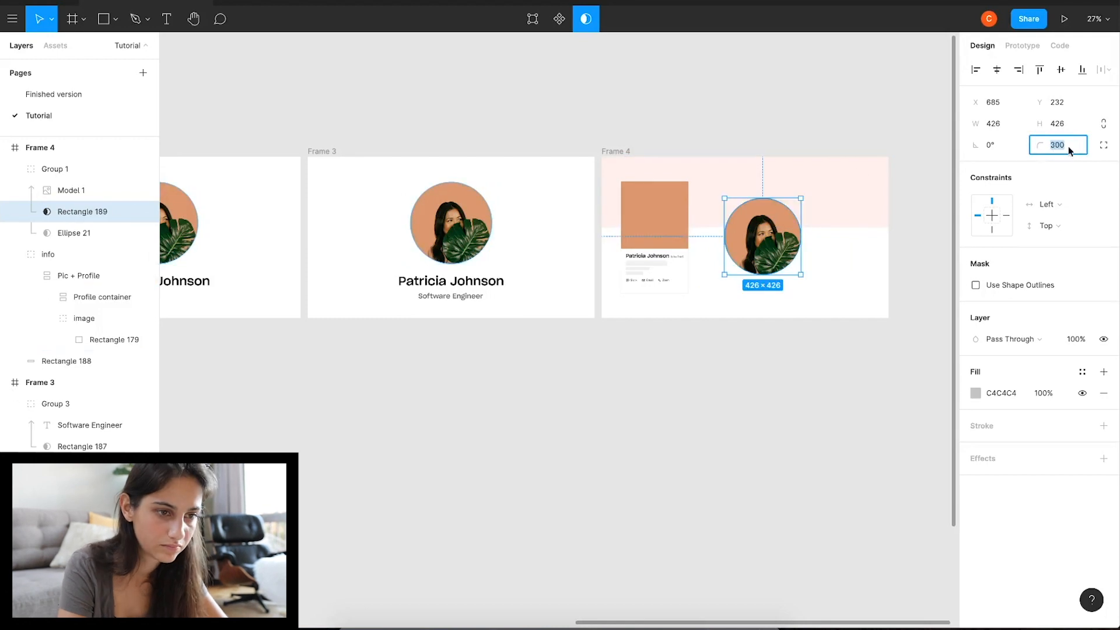
Delete the ellipse mask from Frame 4's portrait group and replace those in Frames 3 and 2 with copies of the rounded rectangle mask.
click(76, 233)
key(Delete)
click(78, 212)
key(super+c)
double_click(451, 223)
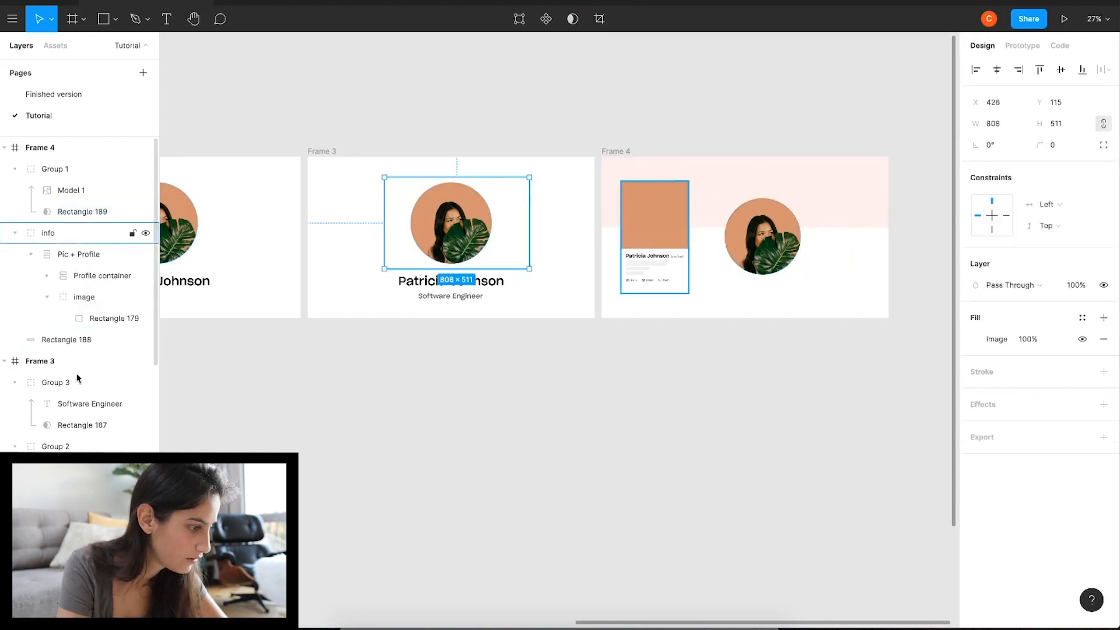
key(super+v)
click(390, 470)
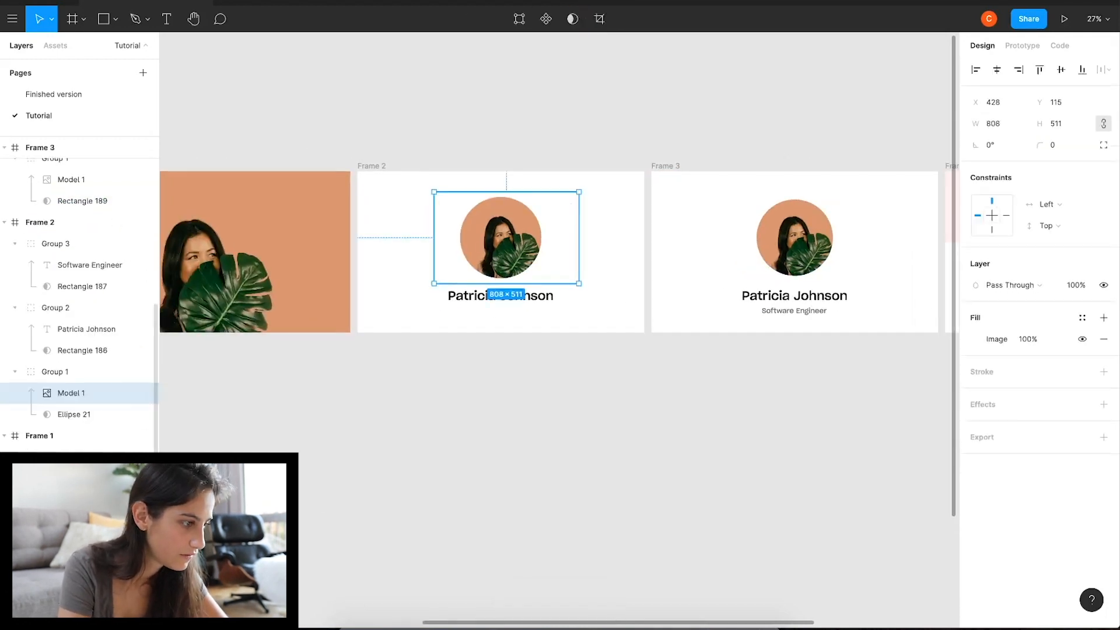
key(super+v)
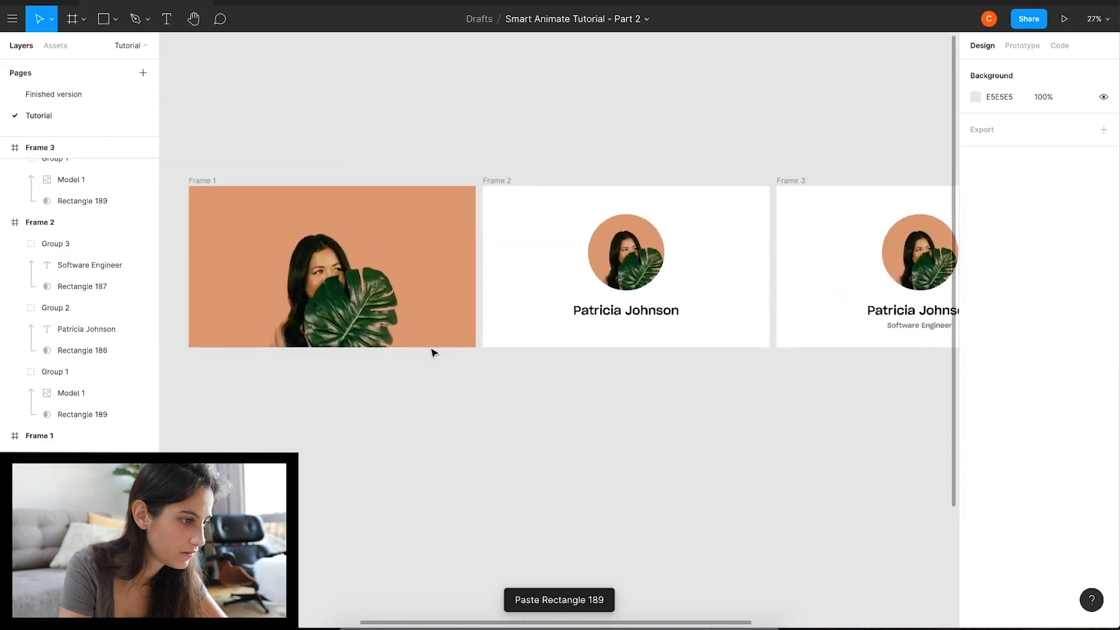
Replace the ellipse mask in Frame 1's photo group with a copy of the rounded rectangle mask.
double_click(422, 324)
key(super+v)
key(super+[)
click(417, 303)
key(Delete)
Enlarge Frame 1's mask rectangle to about 1914 × 1914 around the full photo and change its corner radius.
click(373, 254)
drag(374, 255, 507, 246)
click(1057, 145)
text(100)
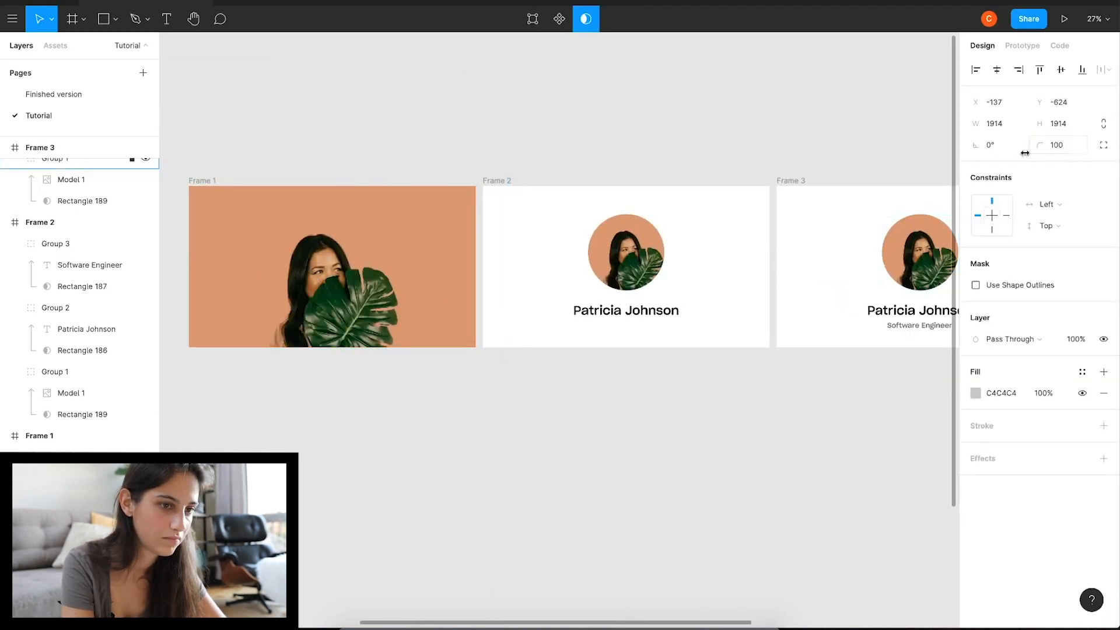
text(0)
key(Return)
drag(508, 417, 535, 444)
drag(443, 409, 430, 409)
click(628, 407)
Move Frame 4's circular portrait group onto the profile card's image placeholder and scale it to 375 × 375 at X 108, Y 138.
scroll(628, 408, down, 3)
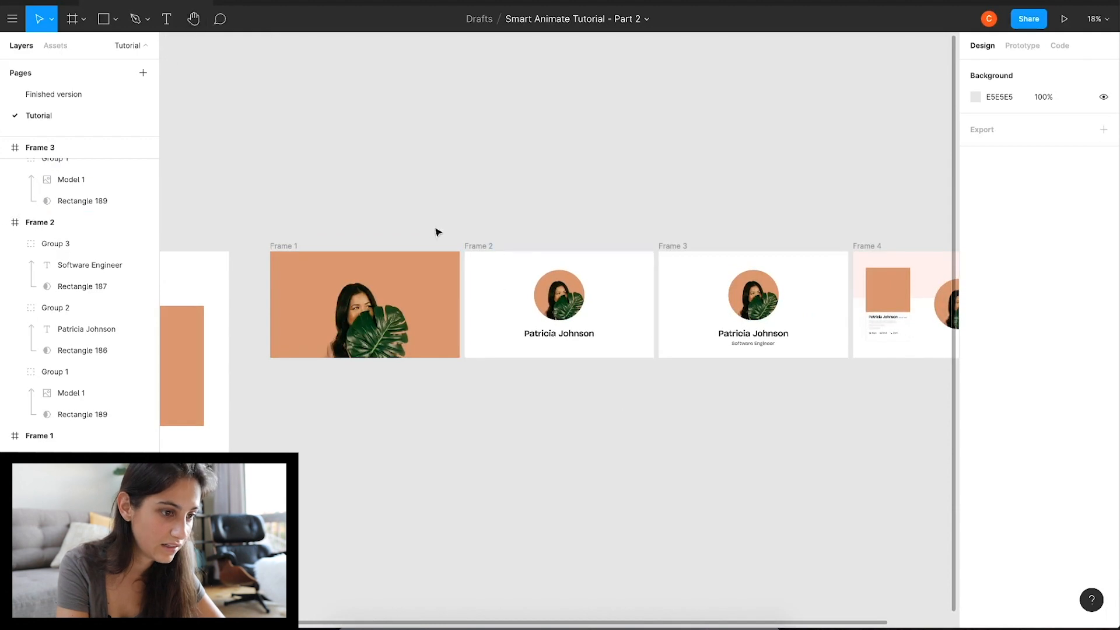
scroll(498, 283, right, 3)
click(815, 317)
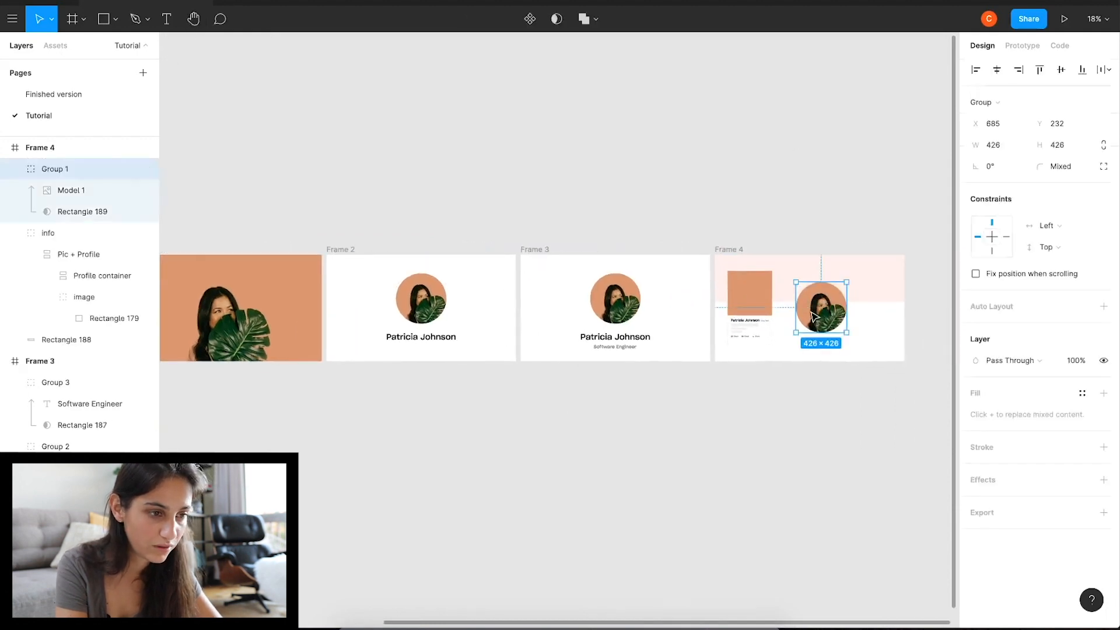
scroll(815, 317, up, 10)
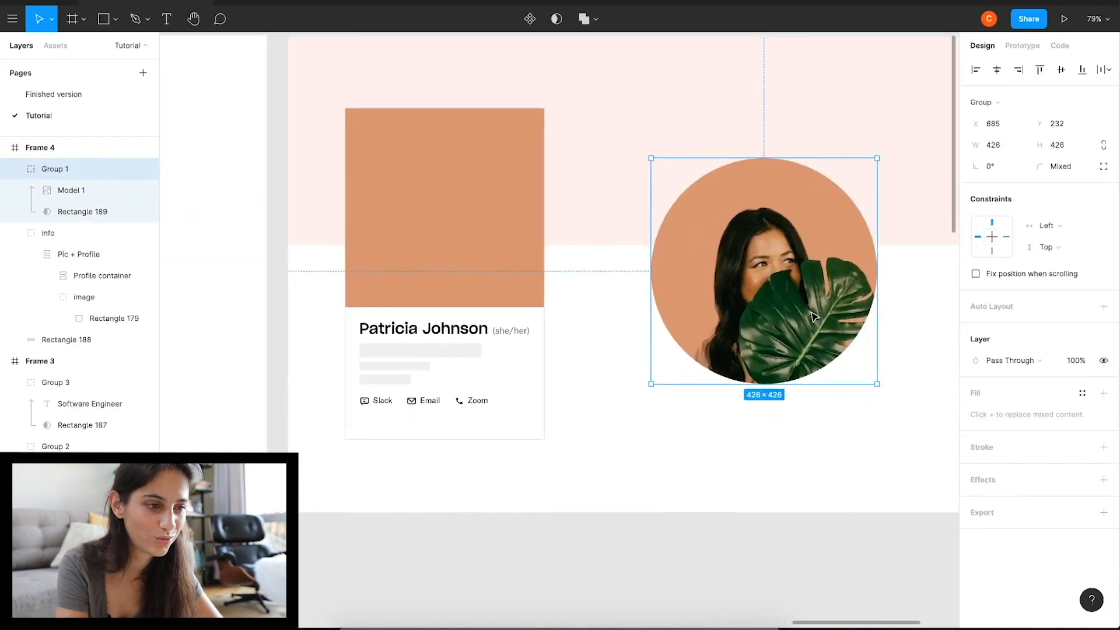
scroll(815, 316, down, 5)
drag(805, 305, 609, 250)
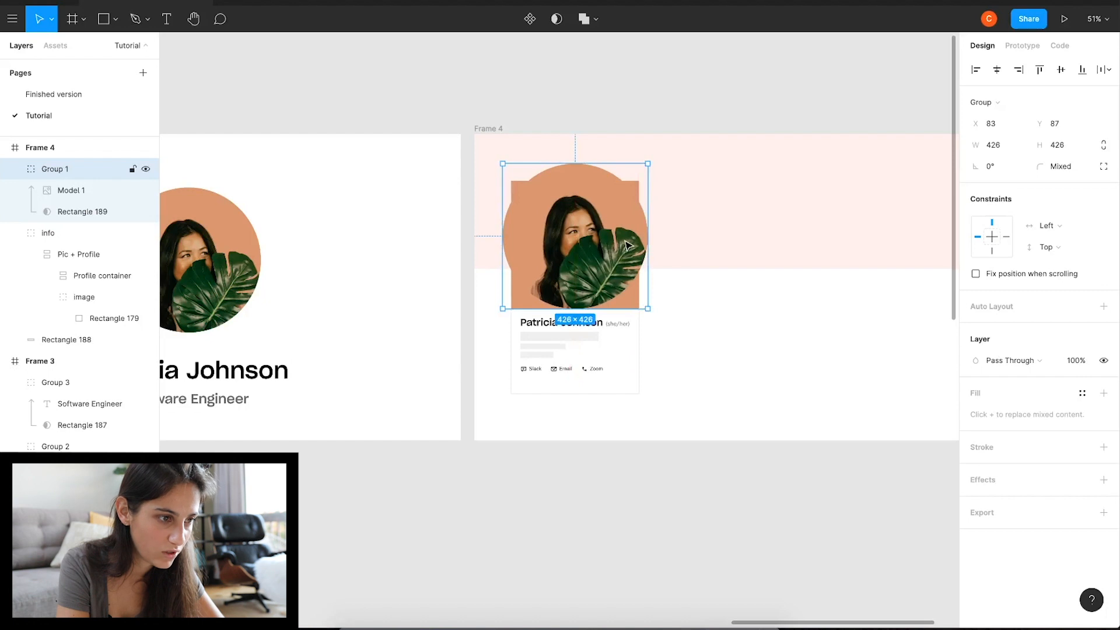
drag(646, 162, 633, 173)
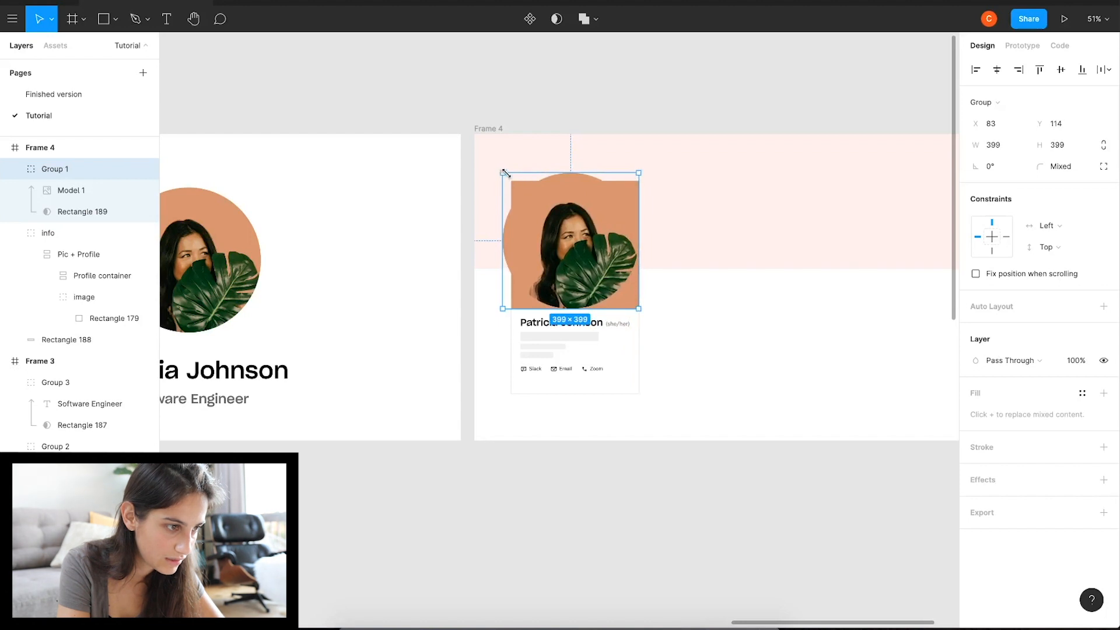
drag(505, 174, 514, 180)
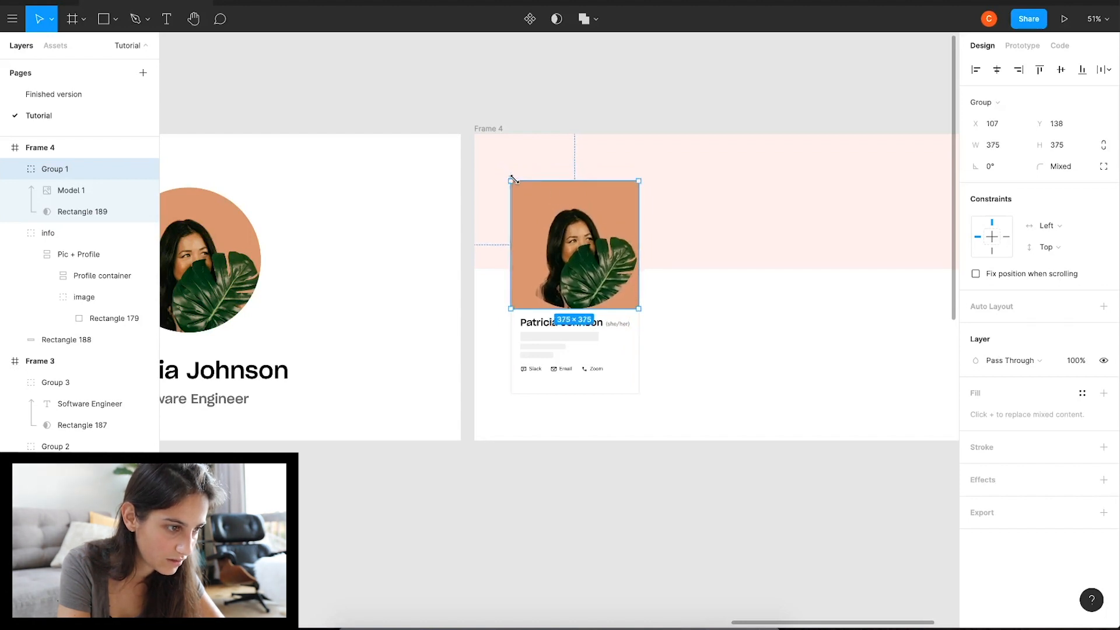
scroll(587, 239, up, 10)
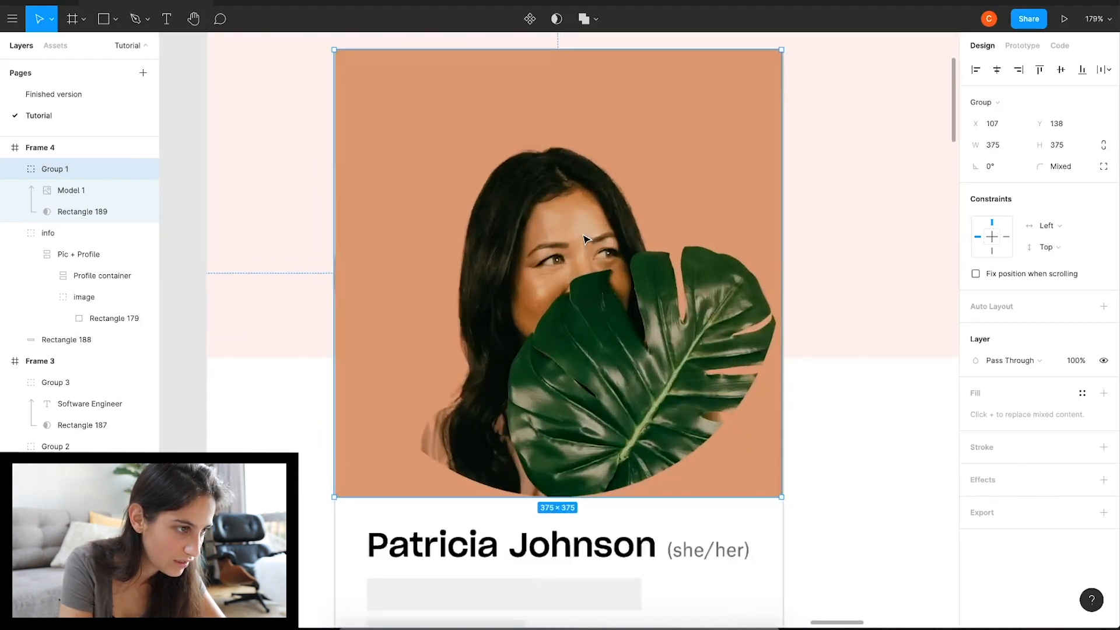
scroll(586, 239, left, 3)
scroll(586, 240, up, 2)
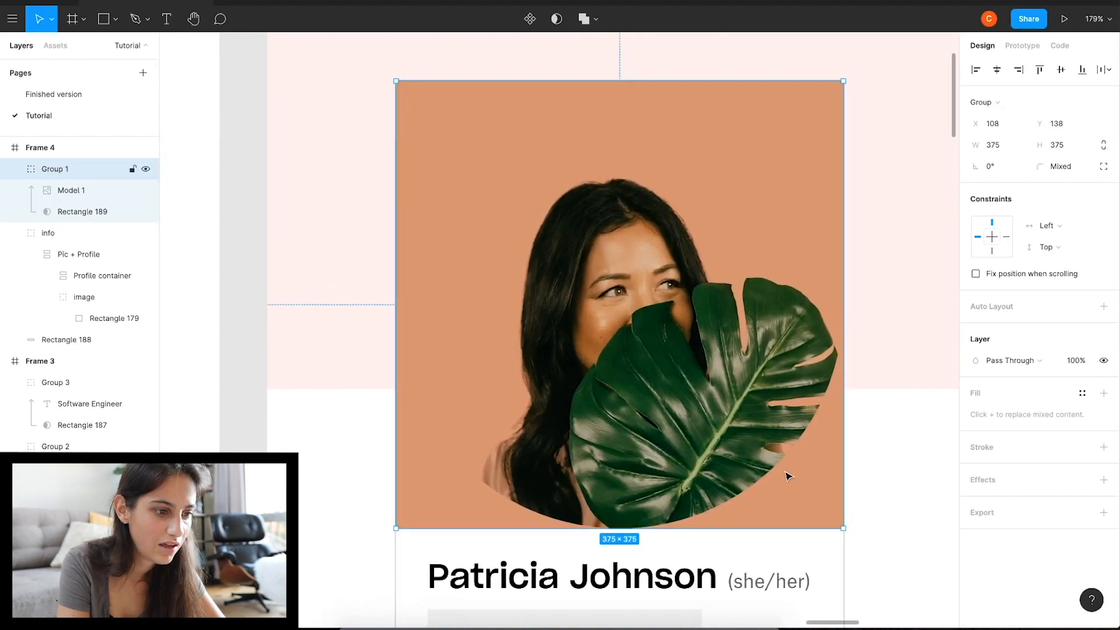
Set the corner radius of the portrait's mask rectangle in Frame 4 to 0.
double_click(742, 455)
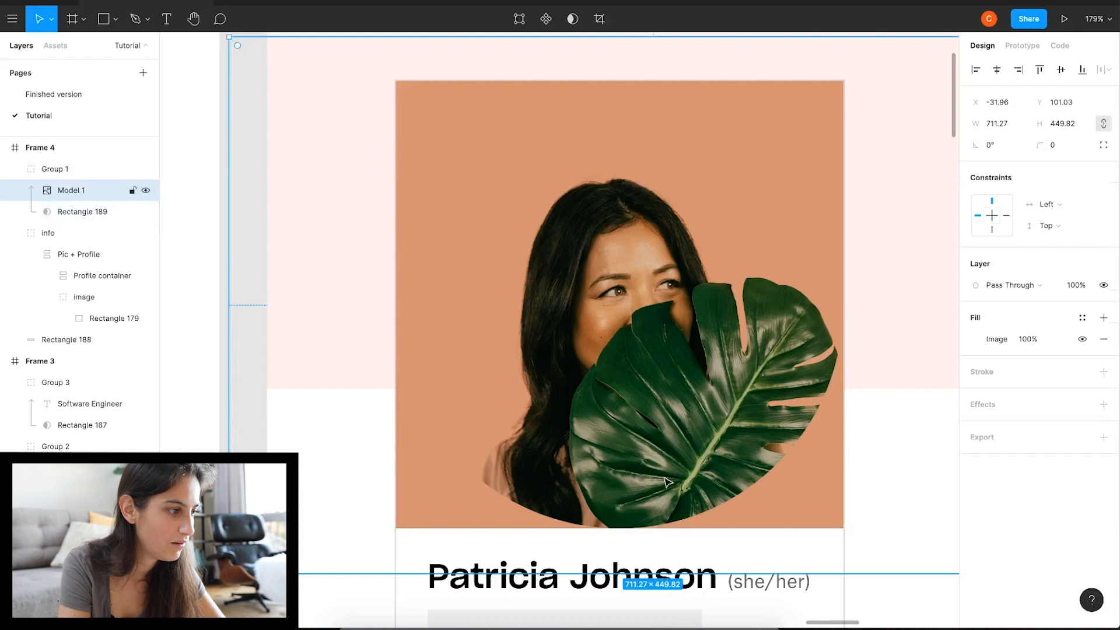
click(62, 211)
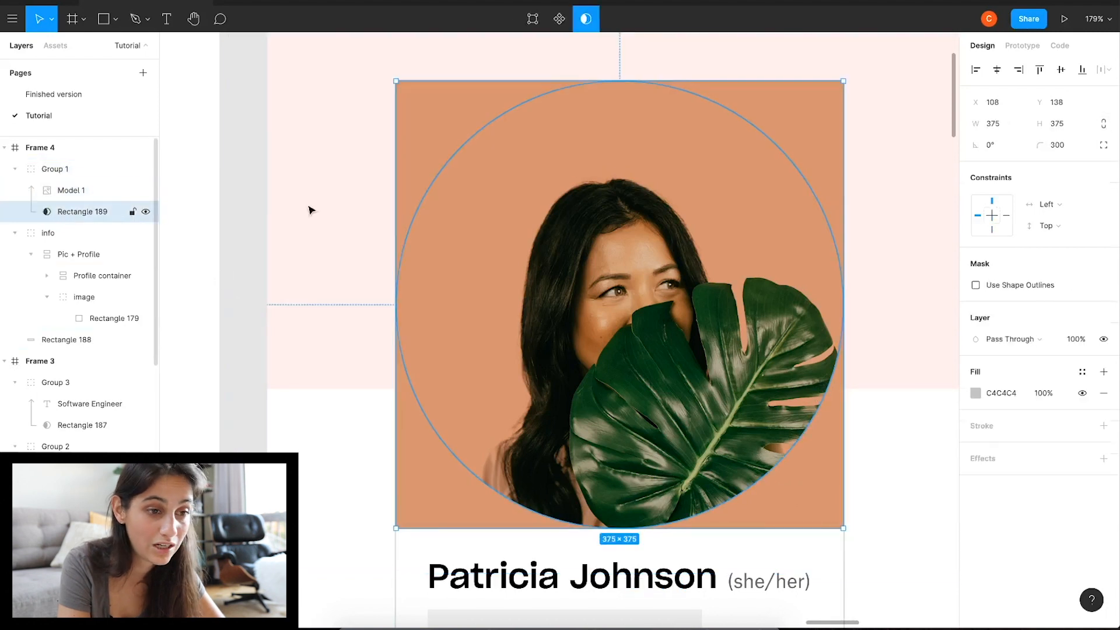
click(1063, 145)
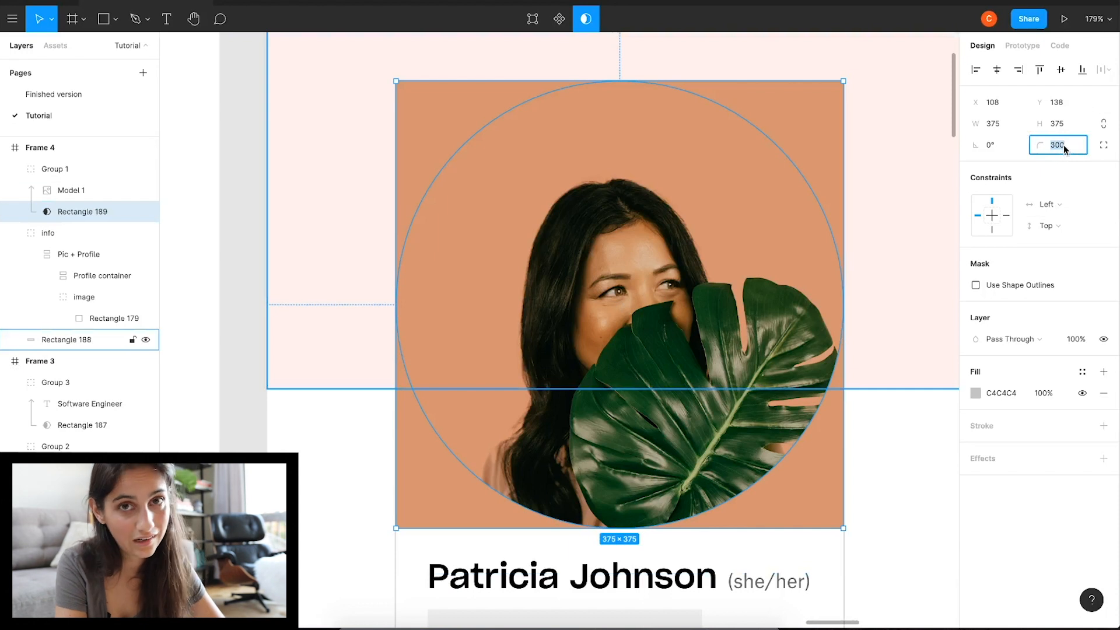
text(0)
key(Return)
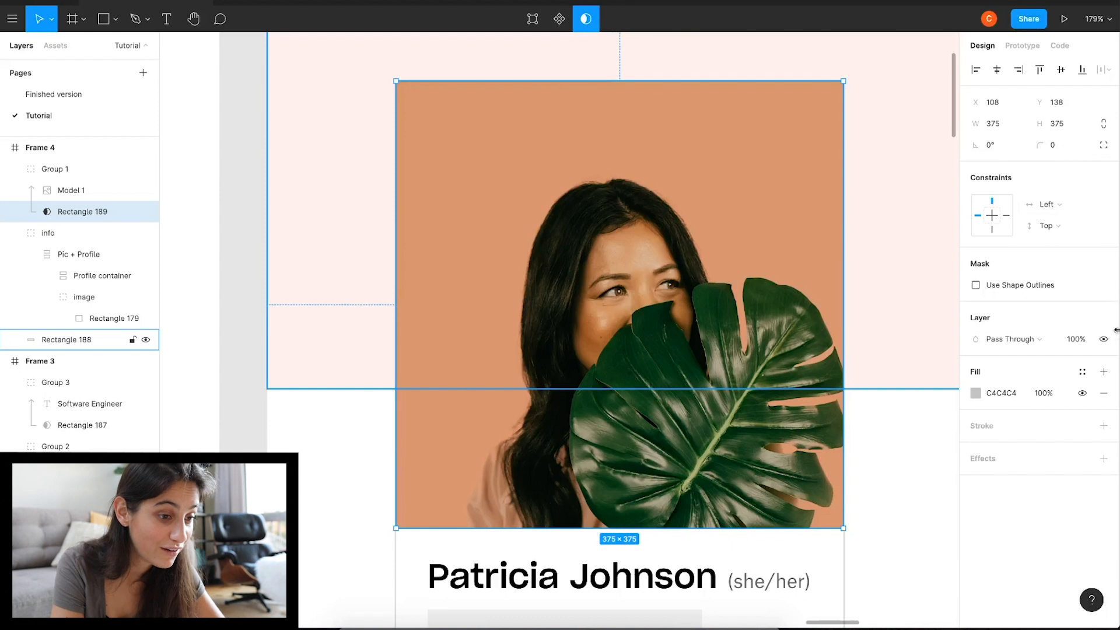
click(920, 453)
scroll(920, 453, down, 2)
scroll(920, 453, right, 2)
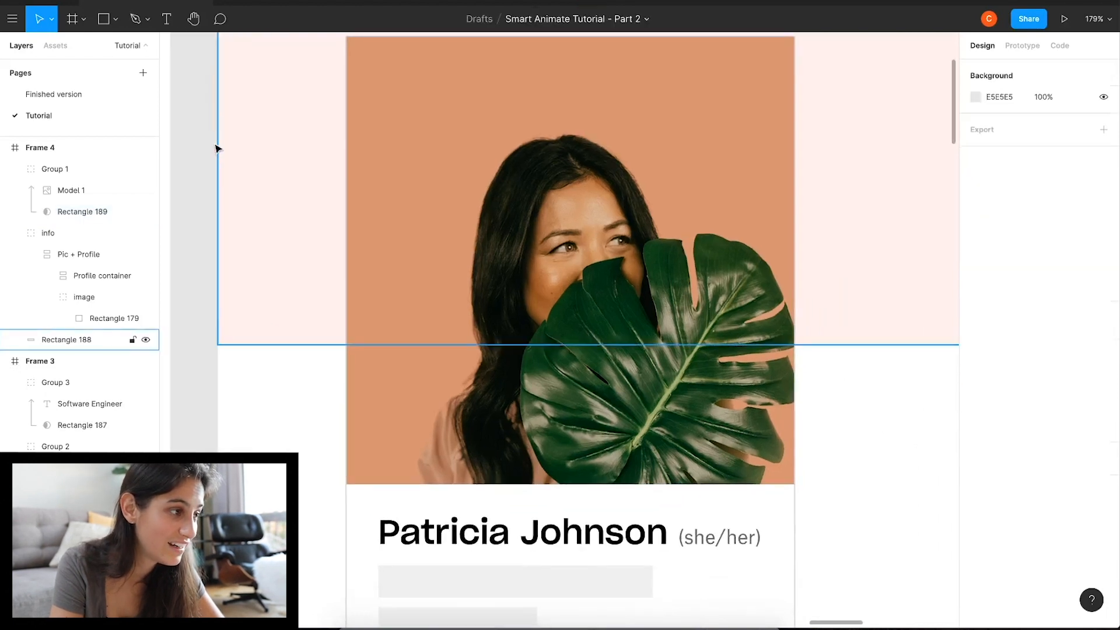
scroll(600, 305, down, 6)
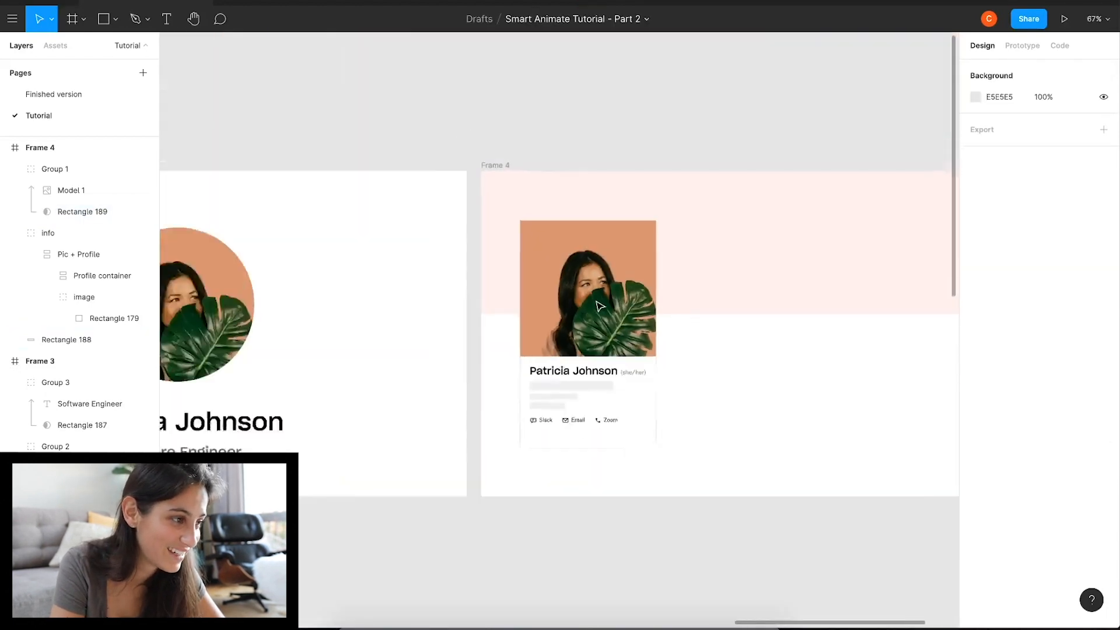
Play the prototype transition between Frame 3 and Frame 4, and return to the design file.
click(1064, 18)
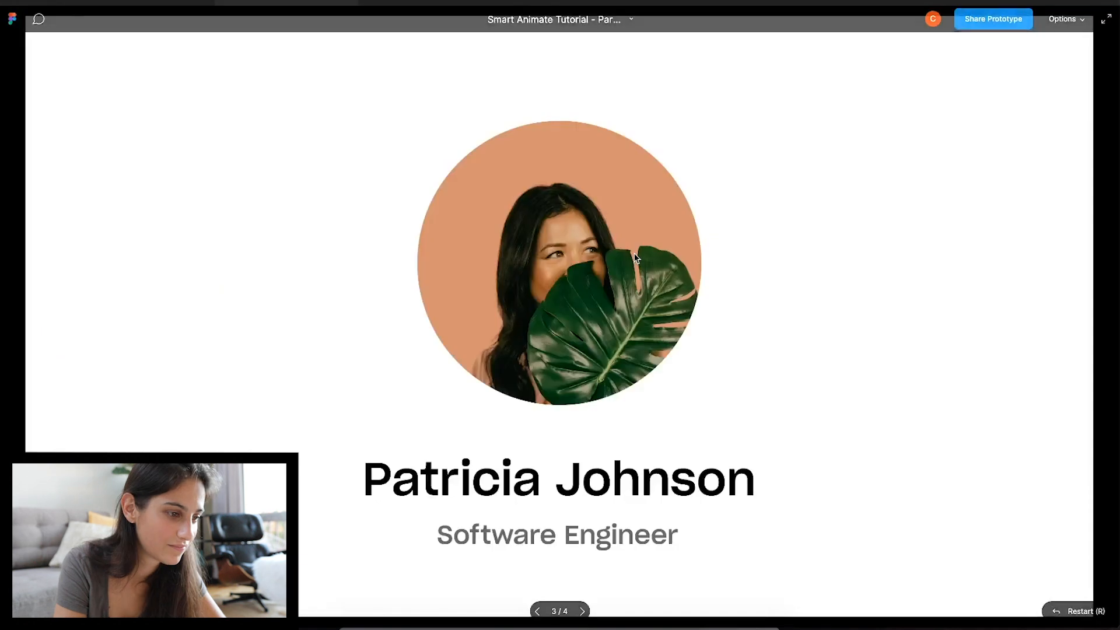
key(Right)
key(Left)
key(Right)
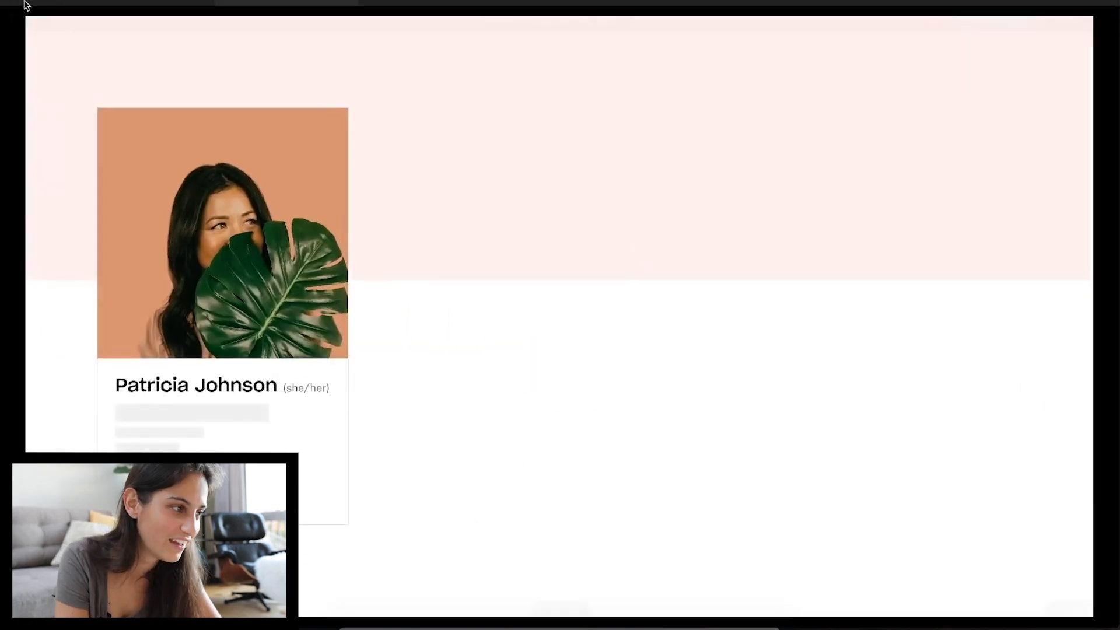
click(103, 2)
Draw a rectangle about 445 × 690 covering the whole profile card in Frame 4.
scroll(797, 472, right, 3)
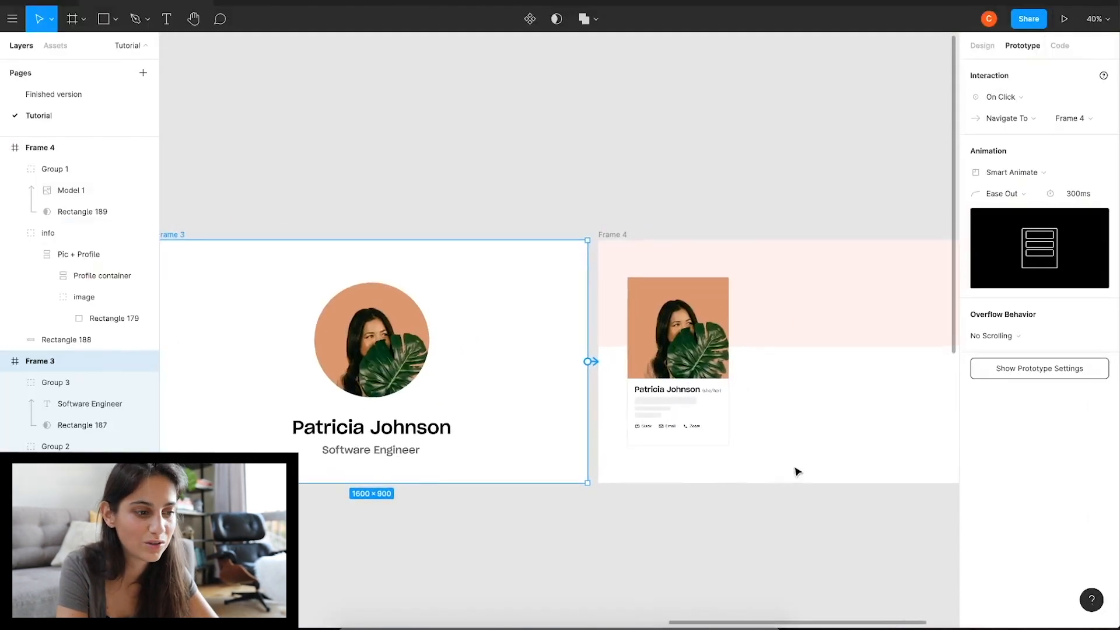
scroll(797, 472, right, 2)
click(619, 445)
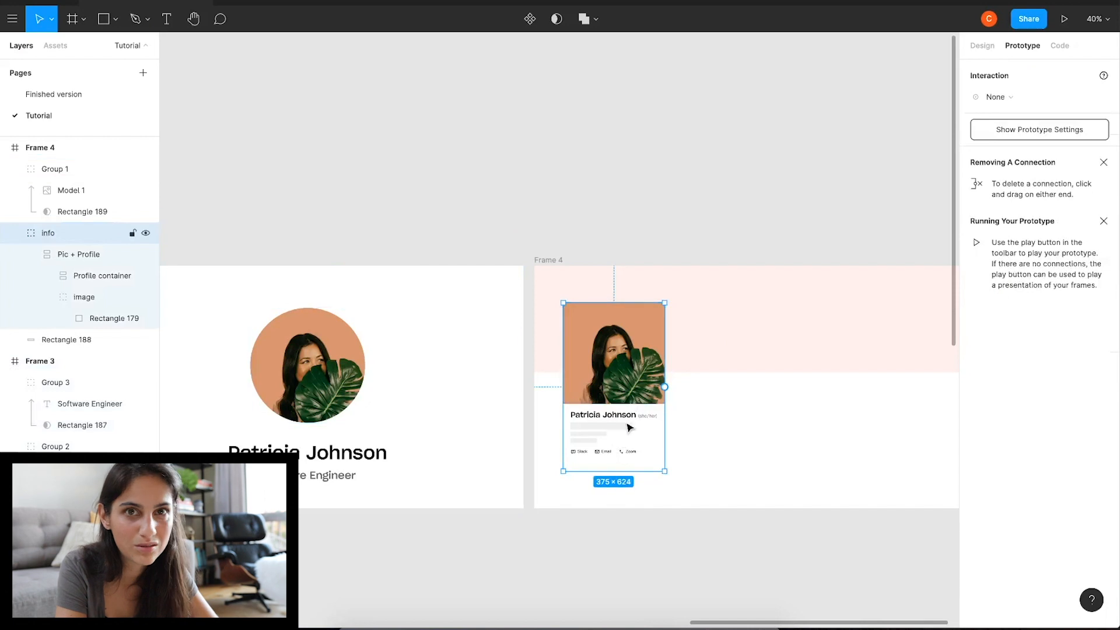
scroll(612, 430, right, 2)
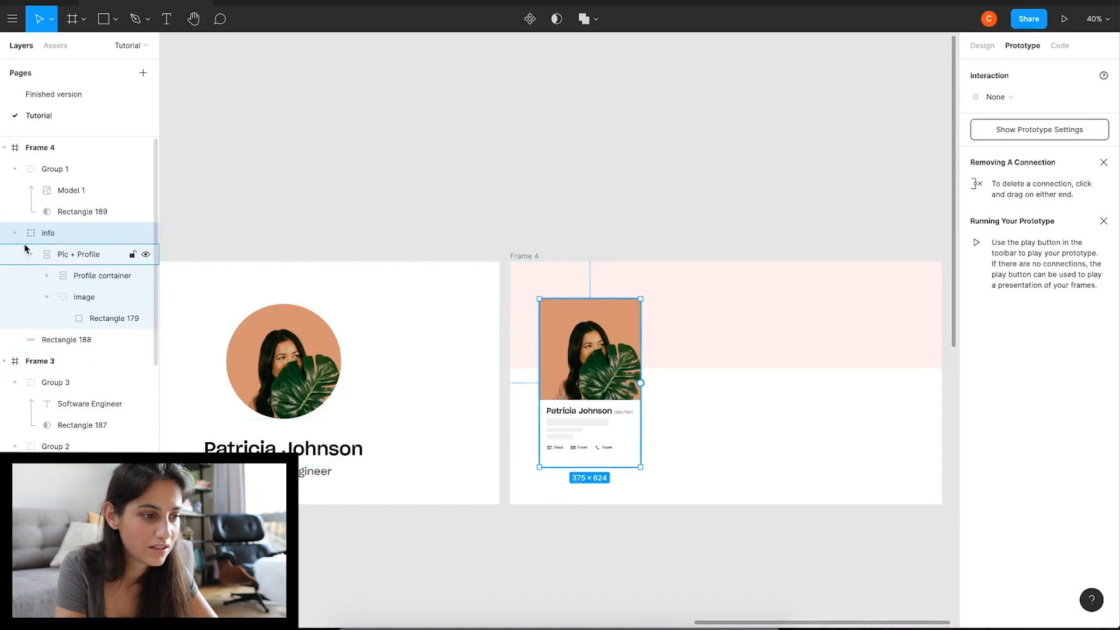
key(r)
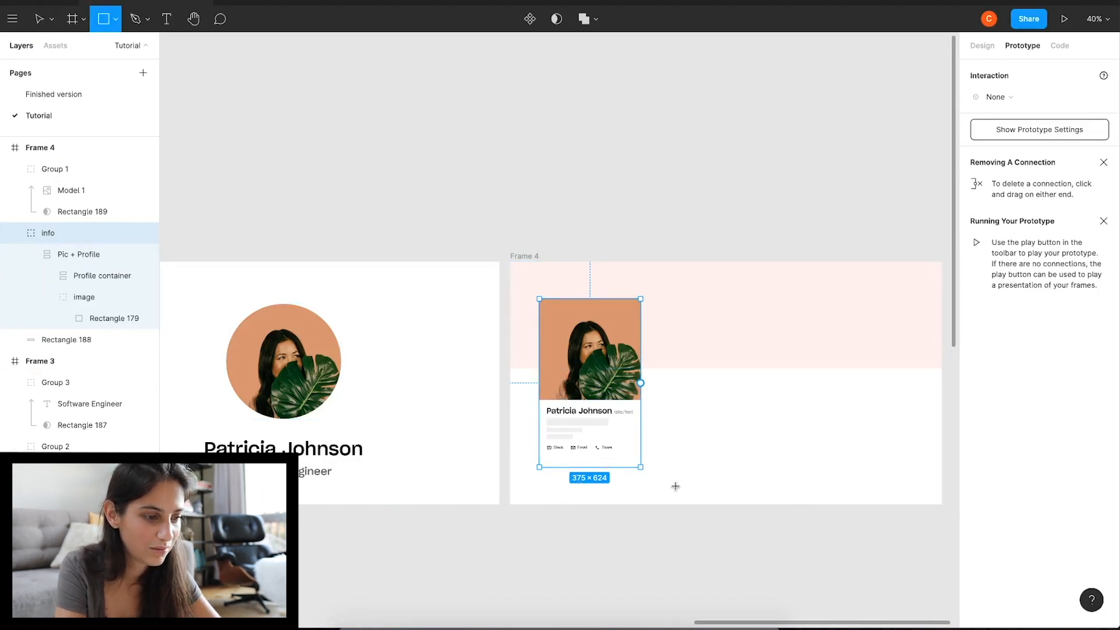
key(Escape)
click(676, 487)
key(r)
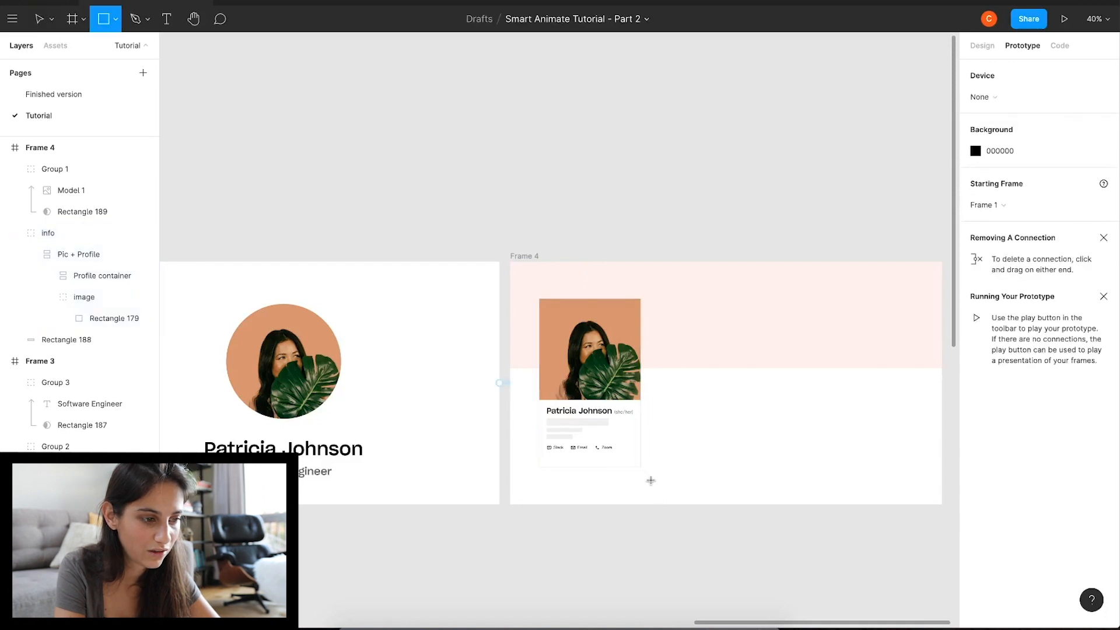
drag(644, 470, 530, 290)
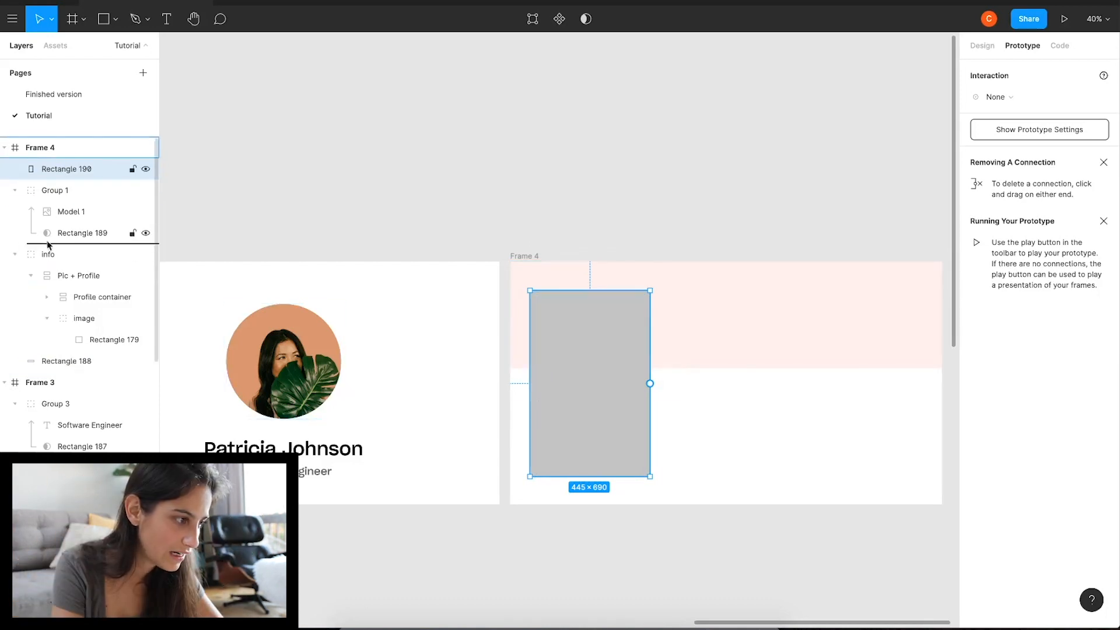
Place the new rectangle beneath Pic + Profile inside Frame 4's info group and use it as a mask.
drag(42, 257, 42, 256)
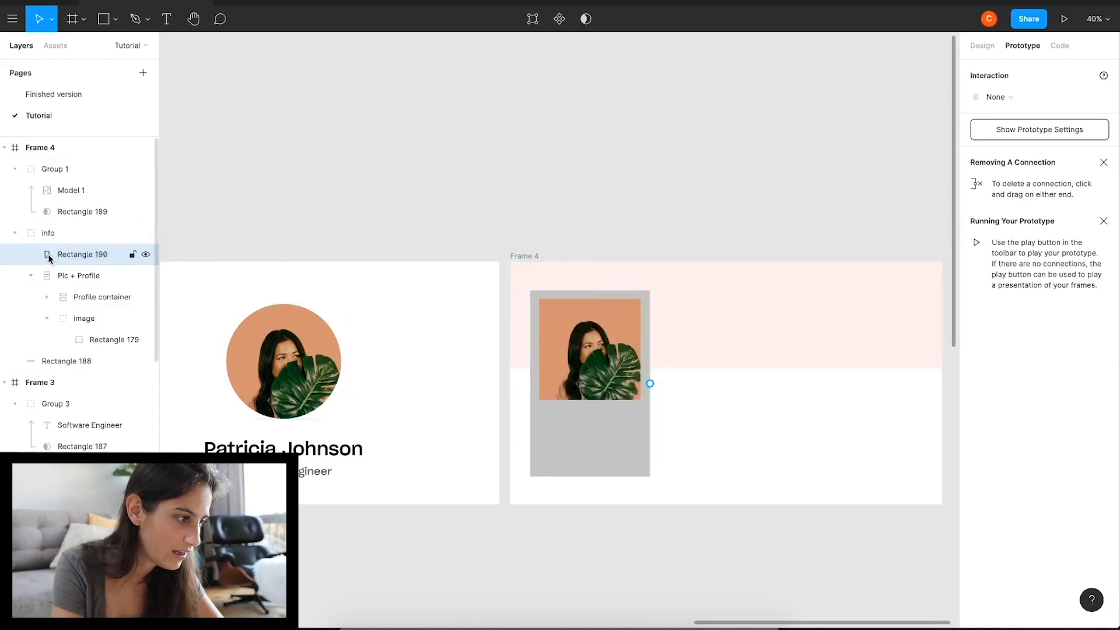
double_click(54, 256)
drag(42, 257, 42, 345)
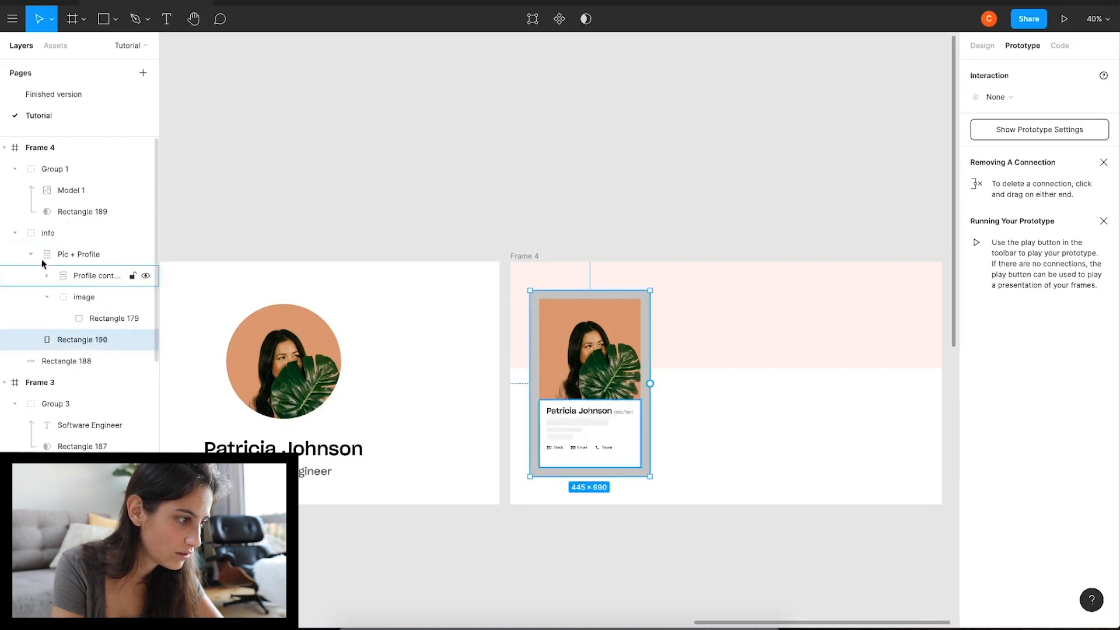
click(14, 234)
click(14, 234)
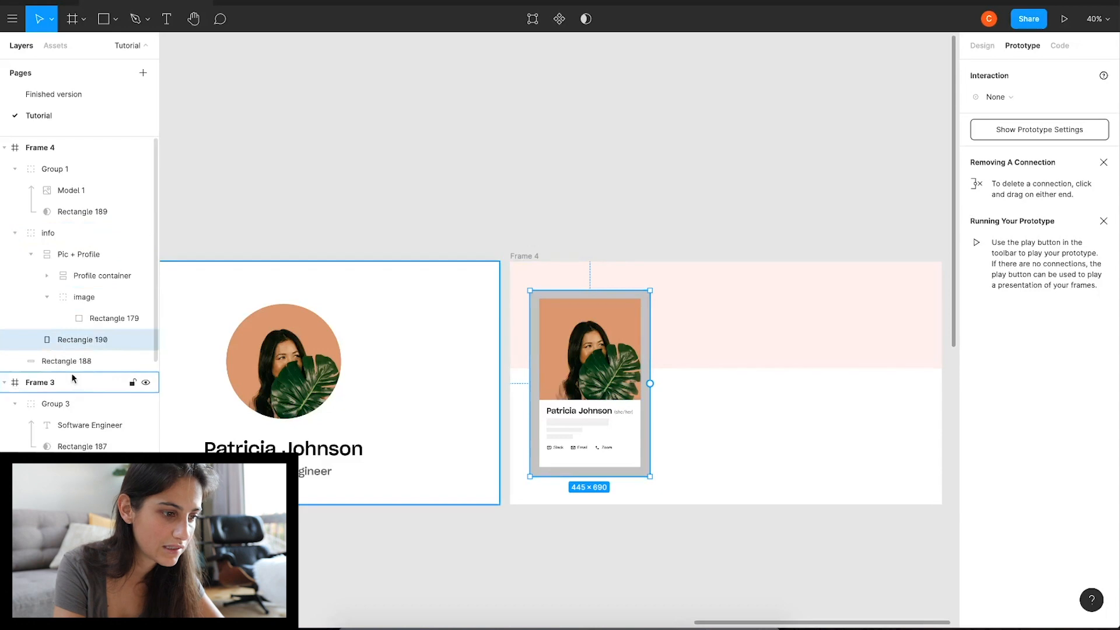
right_click(65, 340)
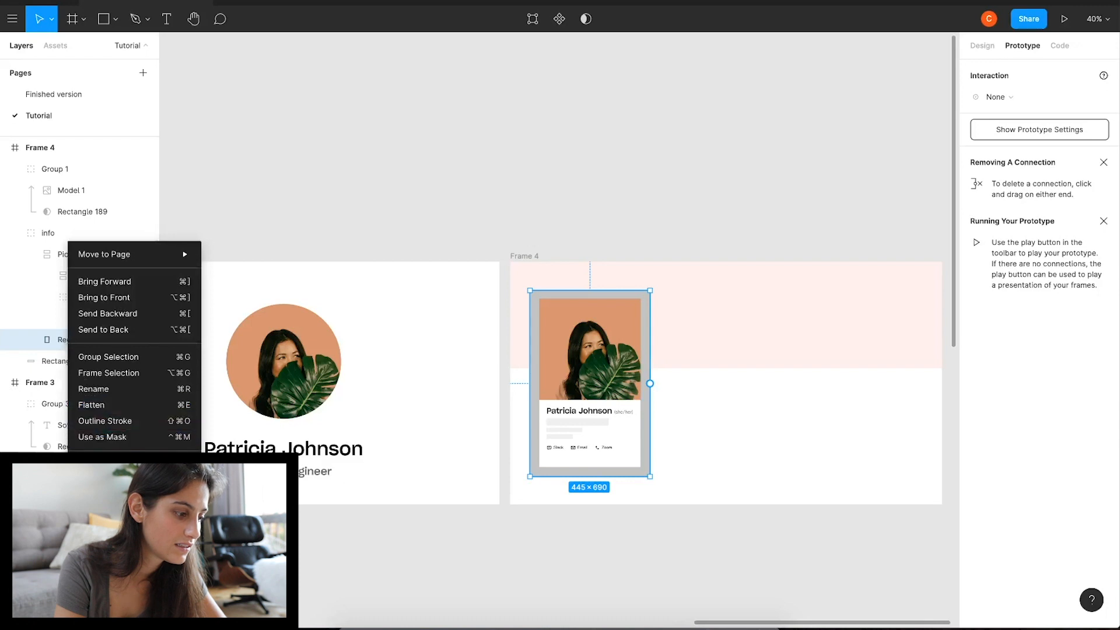
click(103, 438)
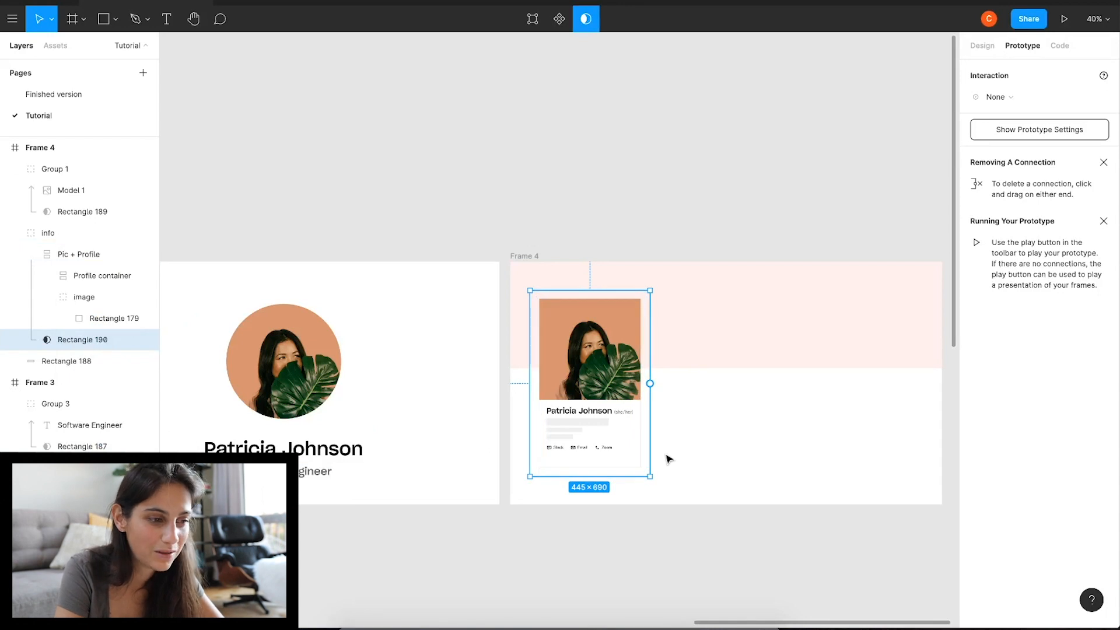
Paste a copy of Frame 4's masked info group into Frame 3.
click(79, 235)
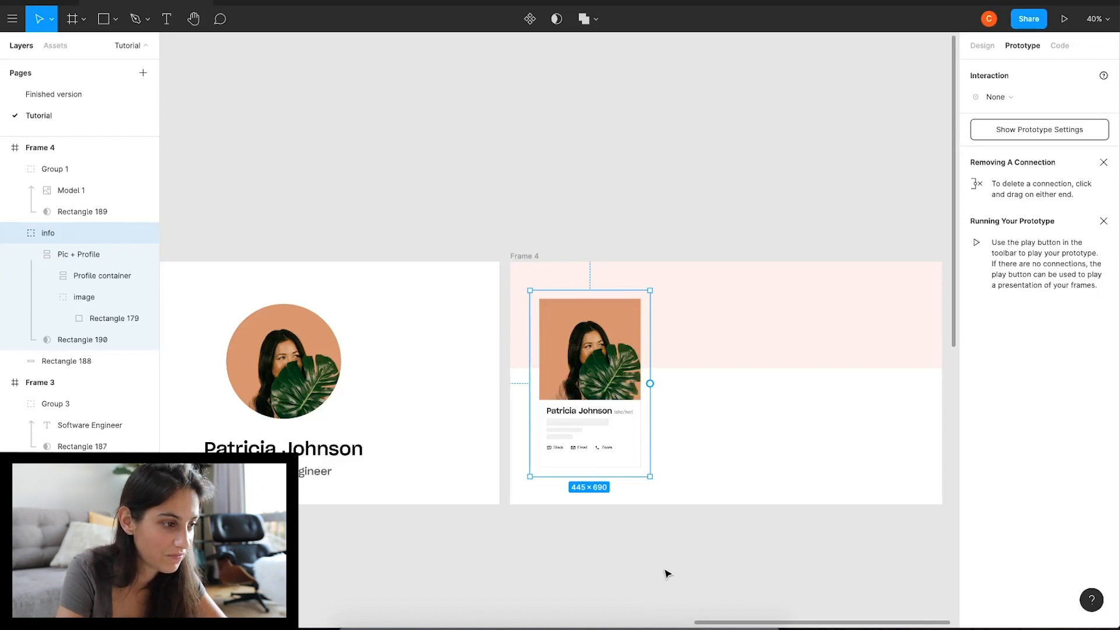
scroll(668, 573, left, 5)
click(314, 246)
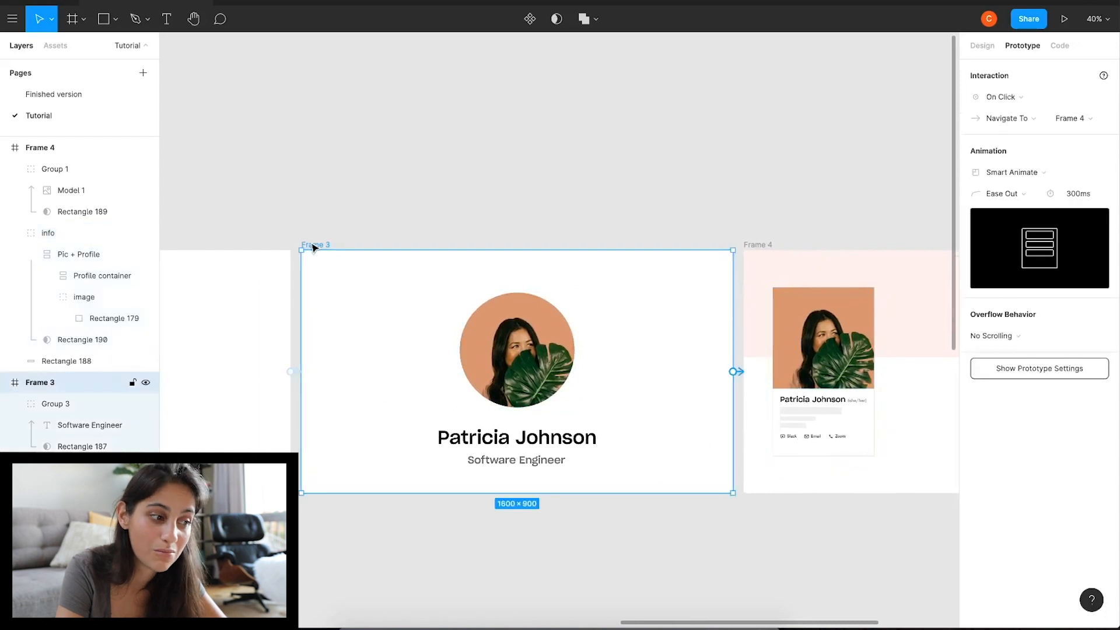
key(ctrl+v)
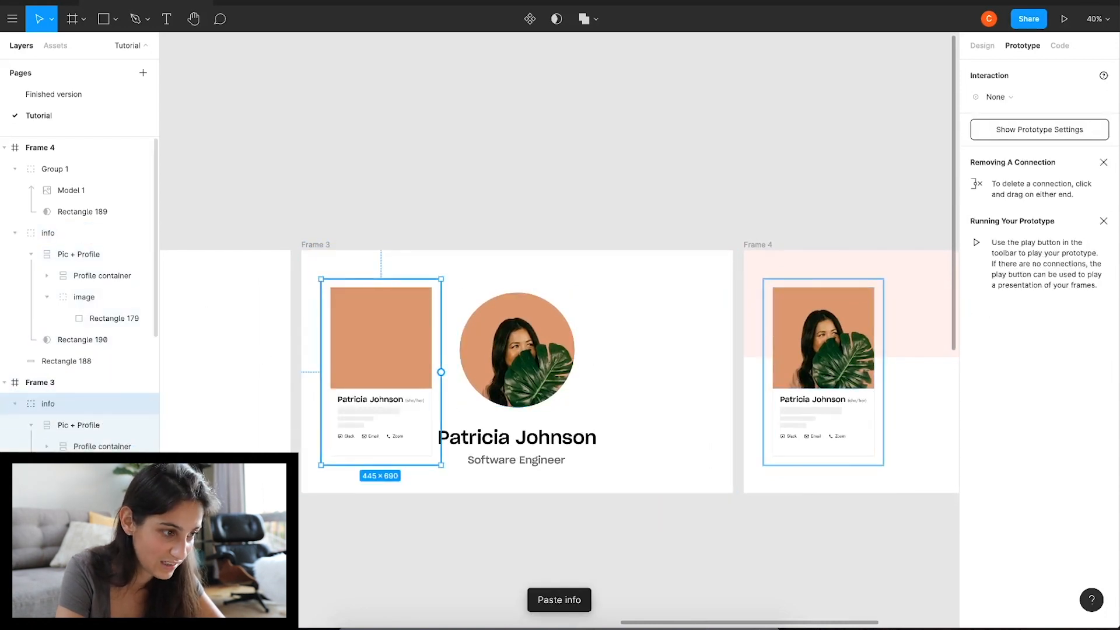
Shrink the mask rectangle of Frame 3's info group to about 15 × 21 at the card's lower-left corner, hiding the card.
drag(441, 279, 325, 460)
scroll(326, 461, up, 5)
scroll(325, 460, up, 2)
scroll(385, 490, down, 7)
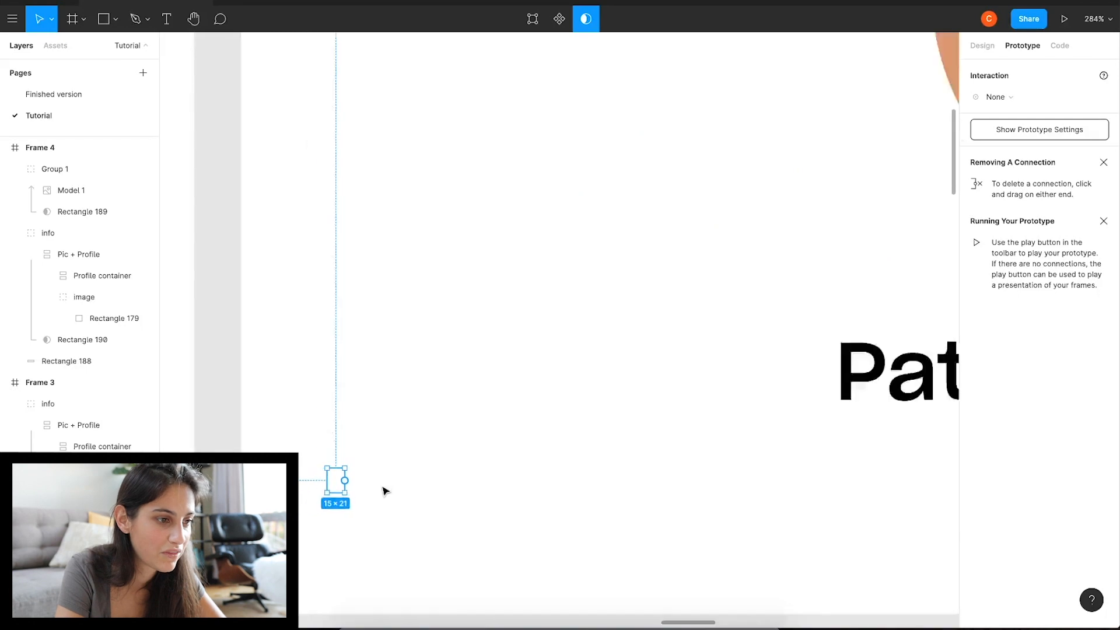
scroll(385, 490, right, 3)
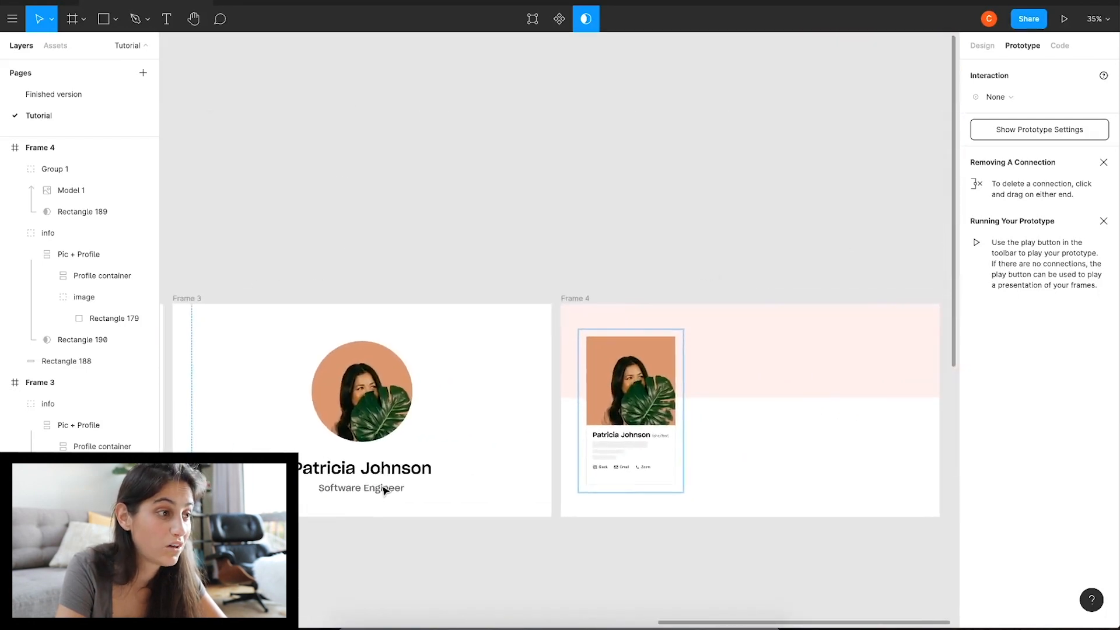
Preview how the masked profile card animates between Frame 3 and Frame 4 in the prototype.
click(271, 1)
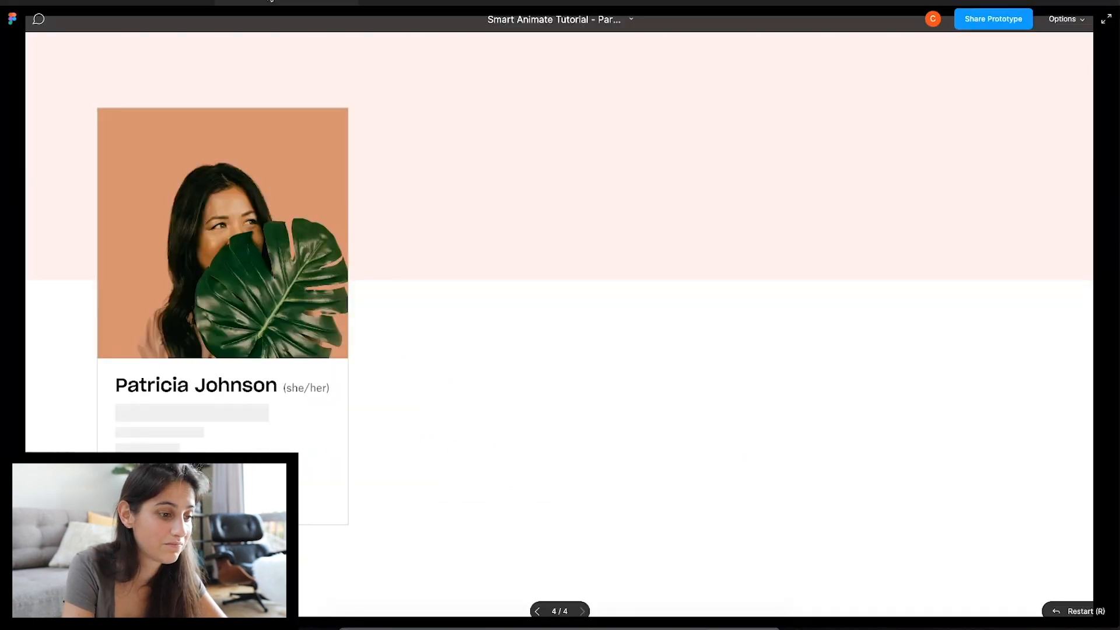
key(Left)
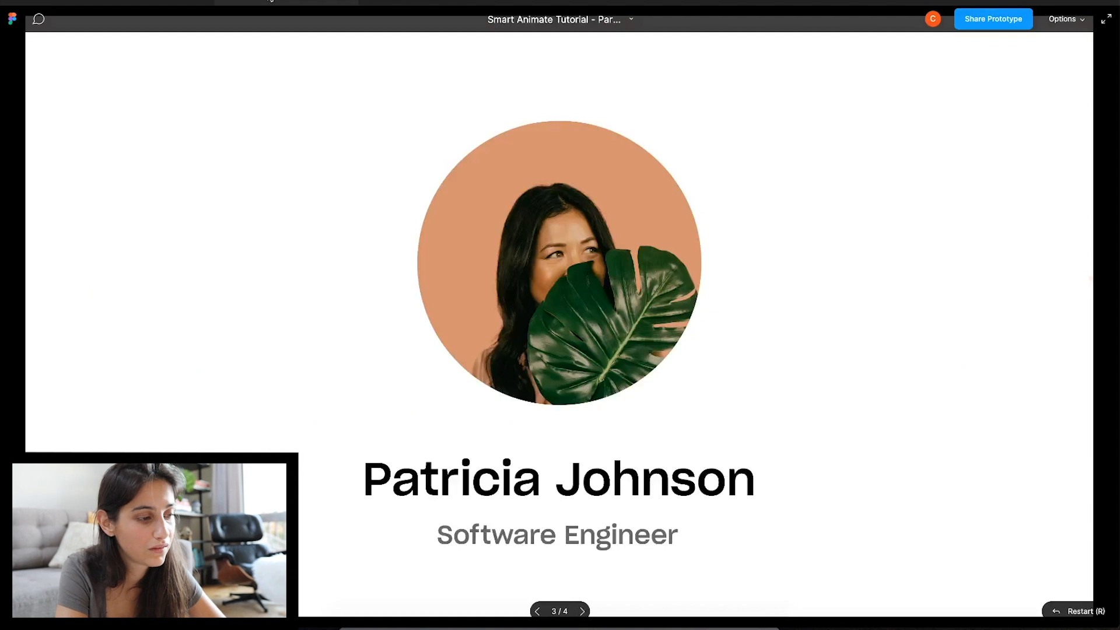
key(Right)
key(Left)
key(Right)
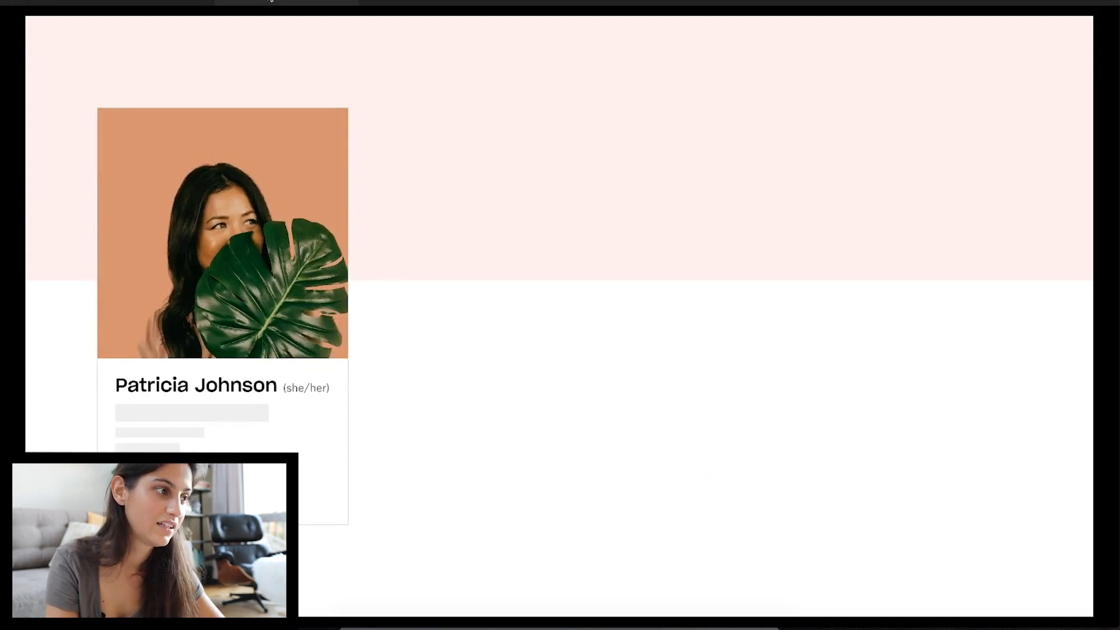
Return to the design file and duplicate Frame 4 to create Frame 5 beside it.
click(164, 2)
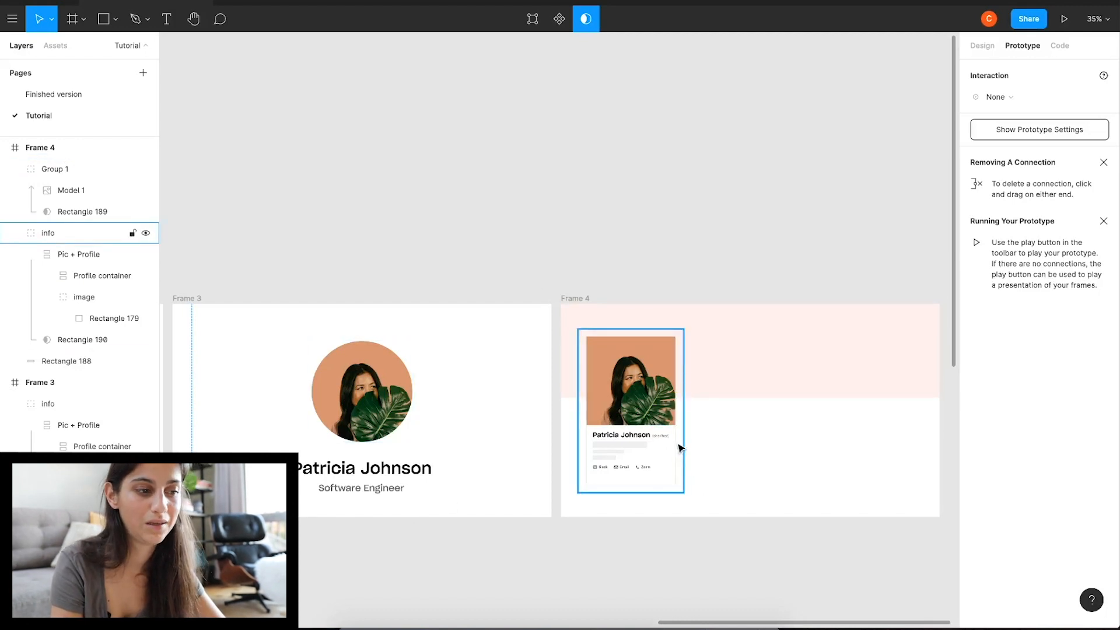
click(733, 470)
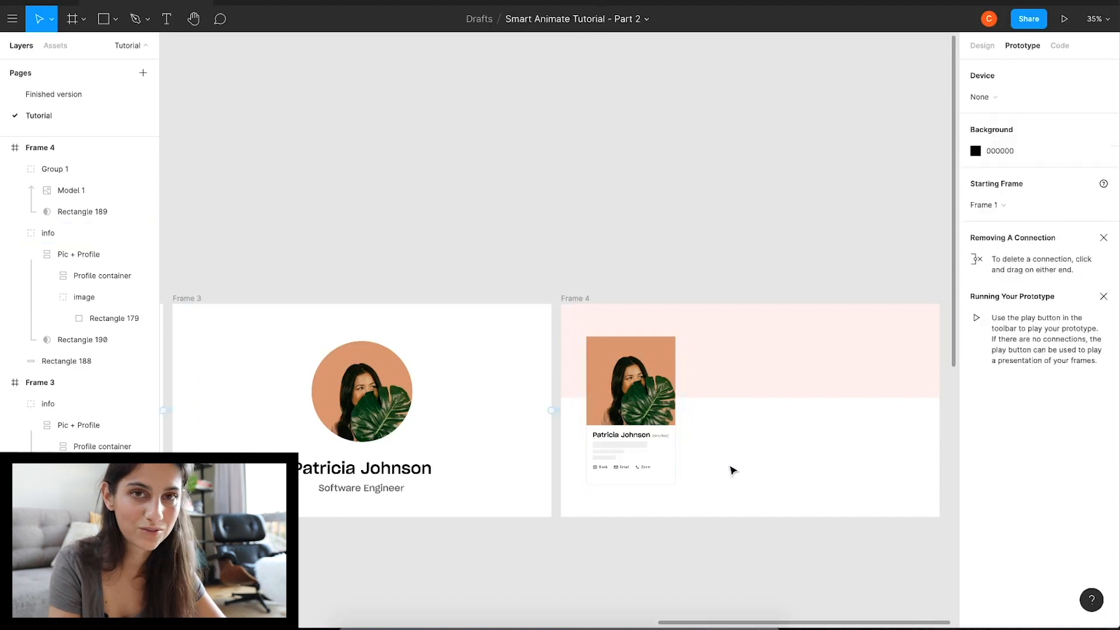
scroll(733, 471, right, 1)
scroll(733, 470, down, 1)
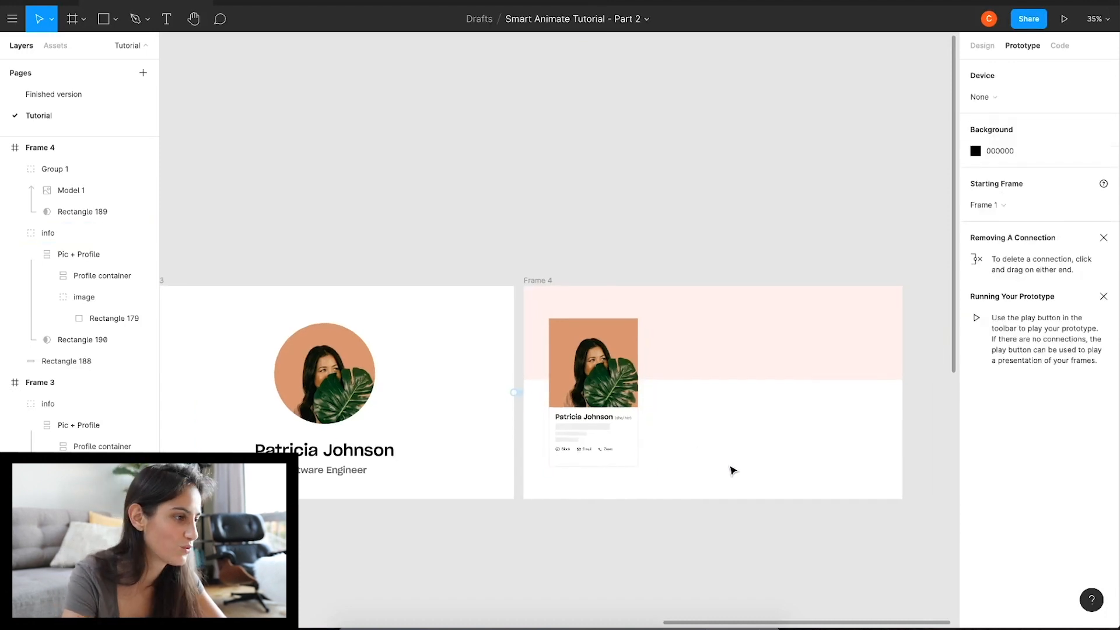
click(28, 234)
click(673, 475)
scroll(690, 475, right, 3)
scroll(690, 475, down, 1)
click(413, 258)
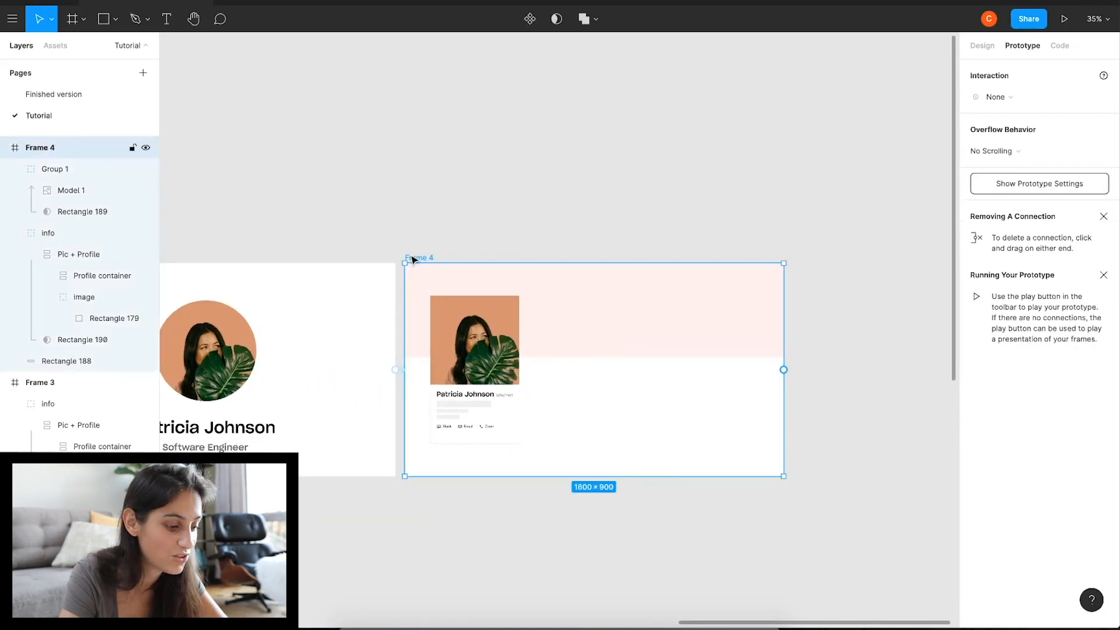
key(ctrl+d)
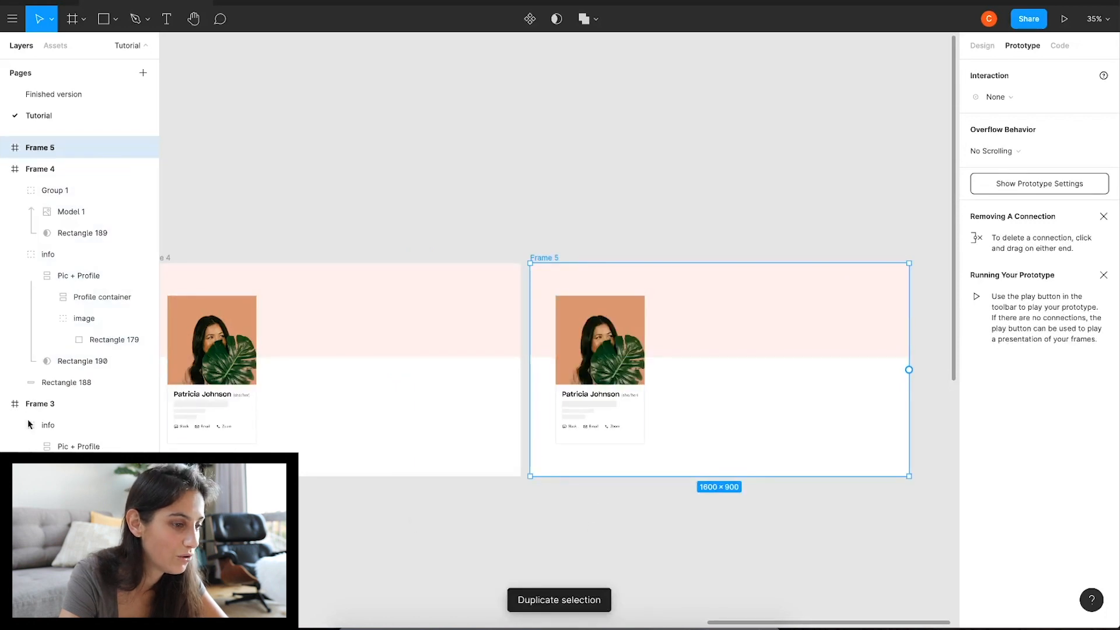
Copy the map from the Materials frame into Frame 5, place it beside the portrait and widen it to about 941 × 302.
scroll(466, 436, left, 20)
scroll(467, 436, down, 7)
scroll(466, 436, right, 5)
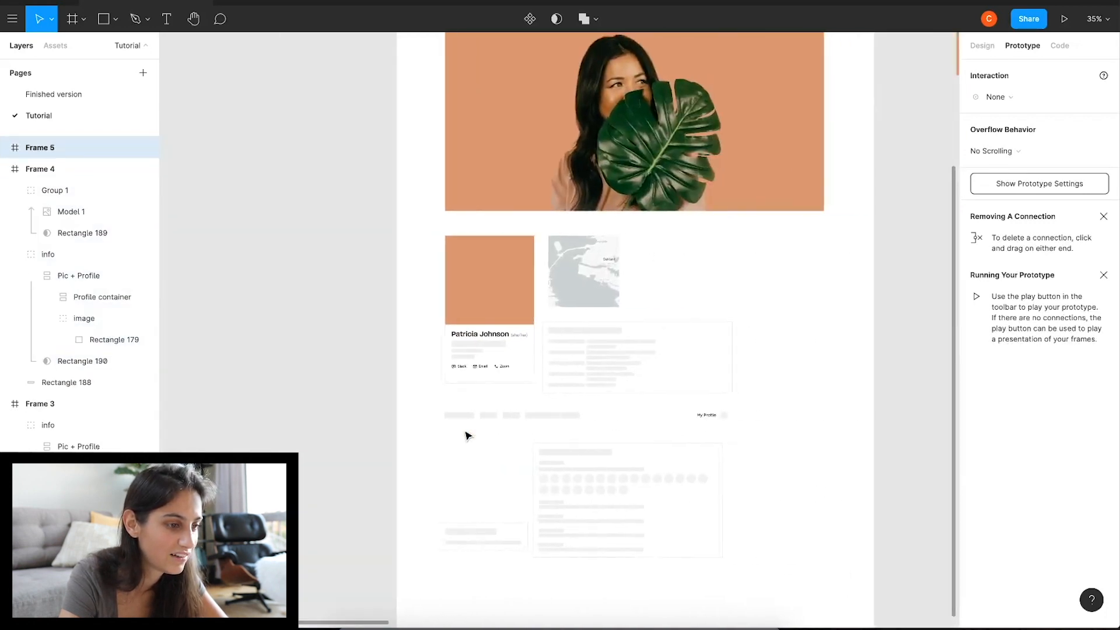
scroll(466, 435, right, 2)
scroll(467, 436, down, 1)
click(539, 281)
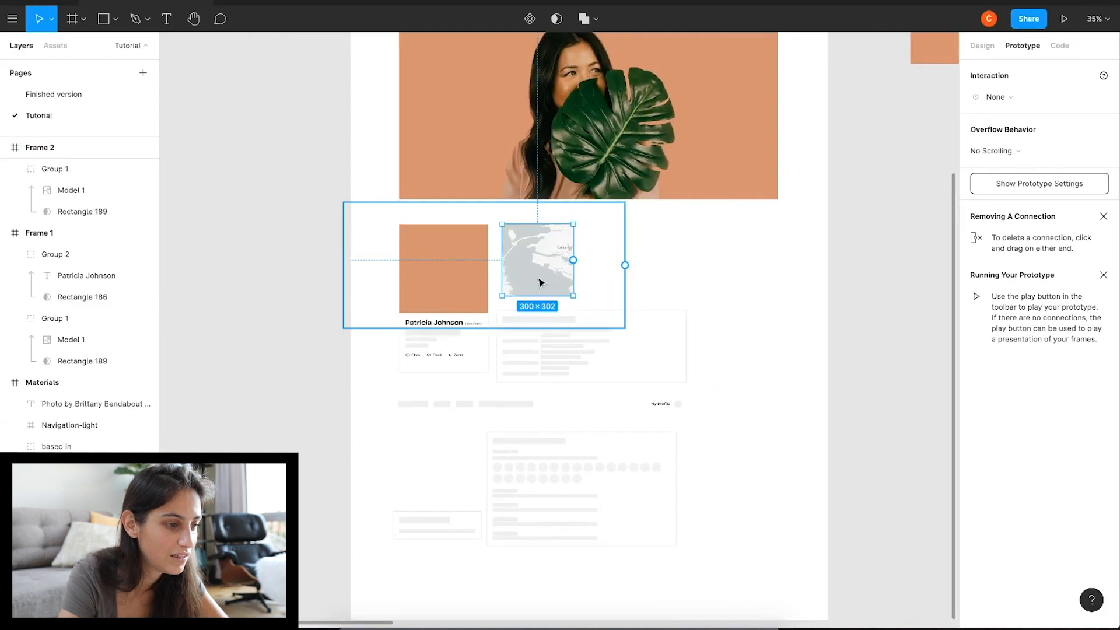
scroll(542, 283, right, 20)
scroll(541, 283, up, 7)
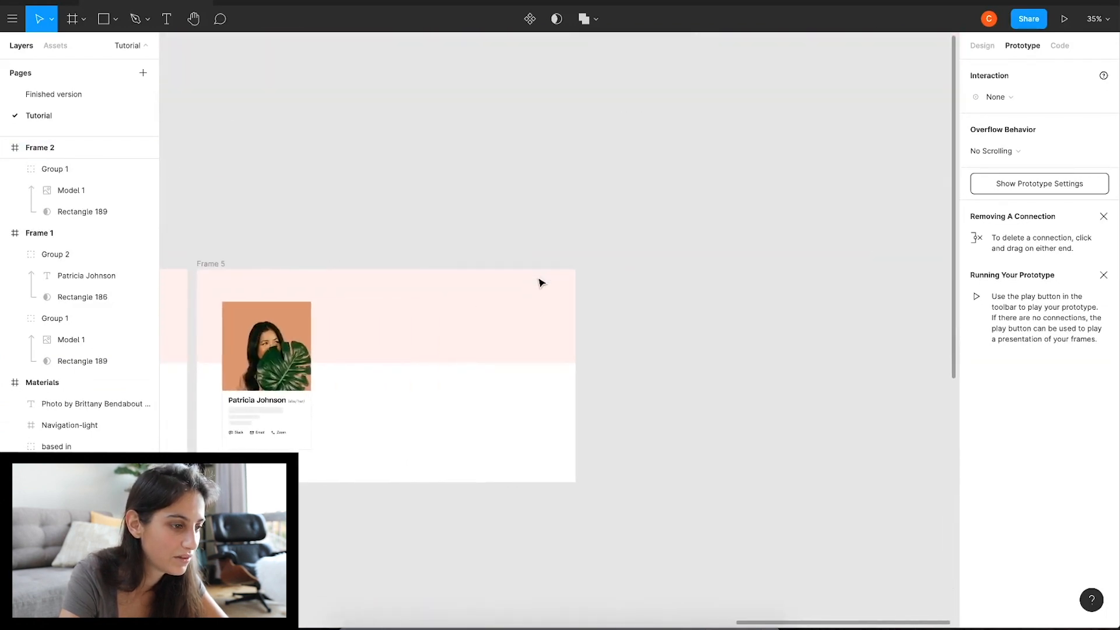
scroll(541, 283, down, 2)
scroll(541, 283, left, 1)
click(450, 296)
click(457, 366)
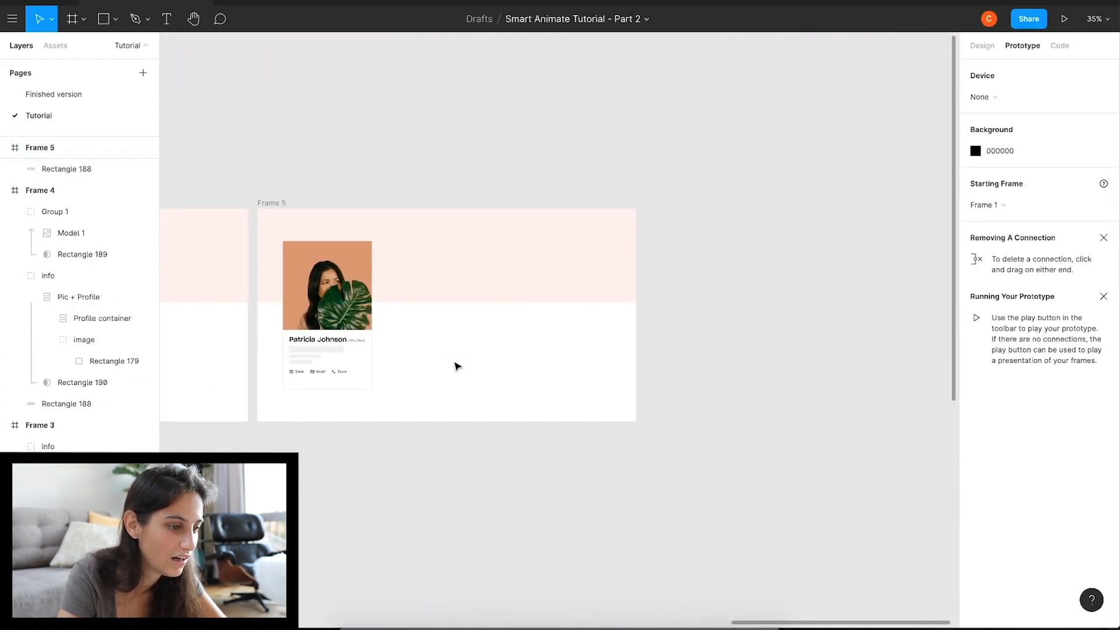
key(ctrl+v)
drag(545, 330, 603, 297)
Shift the map image inside Frame 5's Map frame so it fills the widened area and shows San Francisco.
double_click(471, 300)
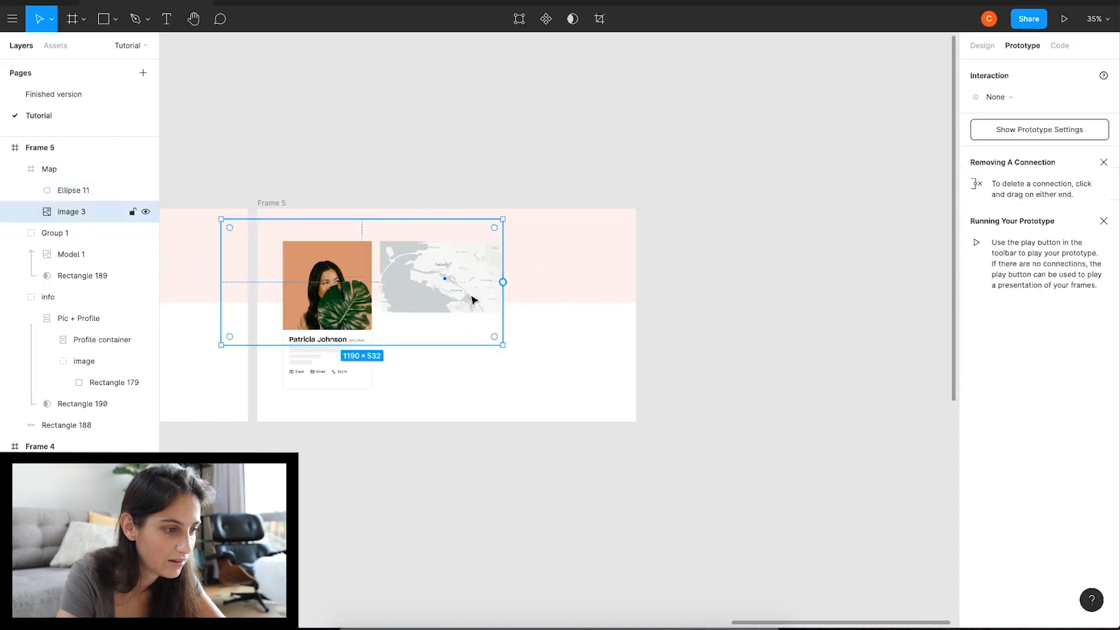
drag(473, 295, 572, 293)
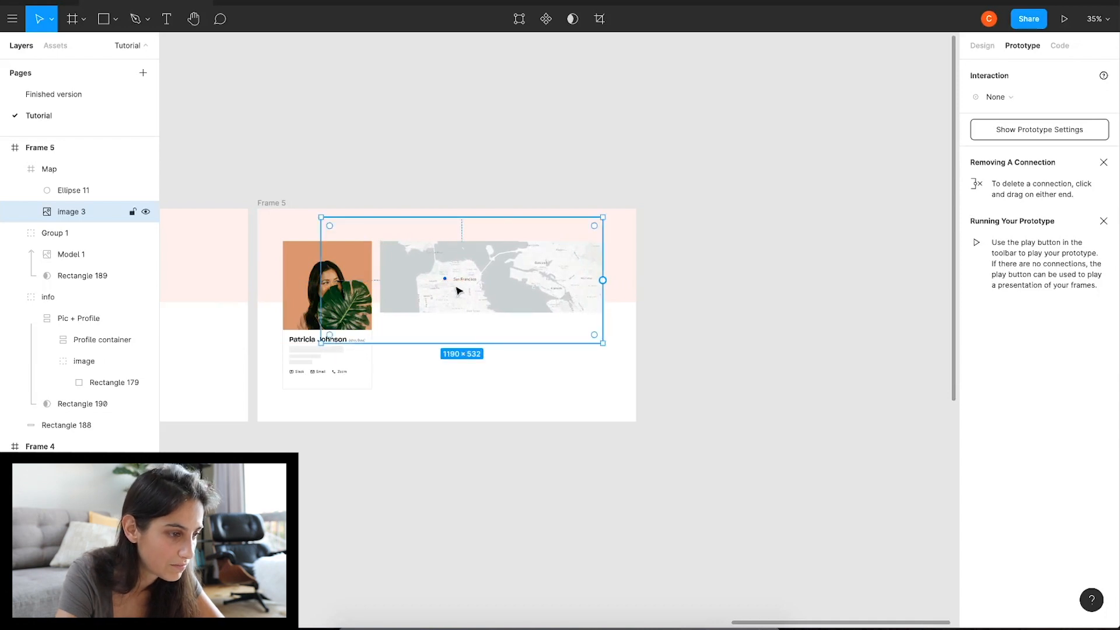
drag(447, 282, 465, 282)
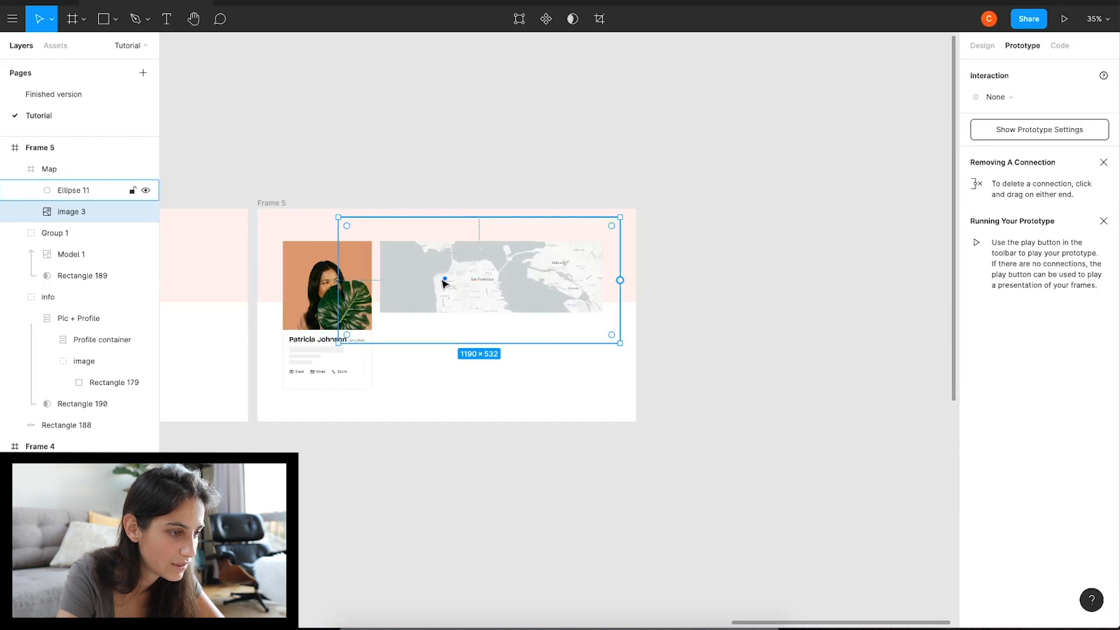
Move the map's blue location dot to just above the San Francisco label.
click(445, 280)
scroll(446, 283, up, 10)
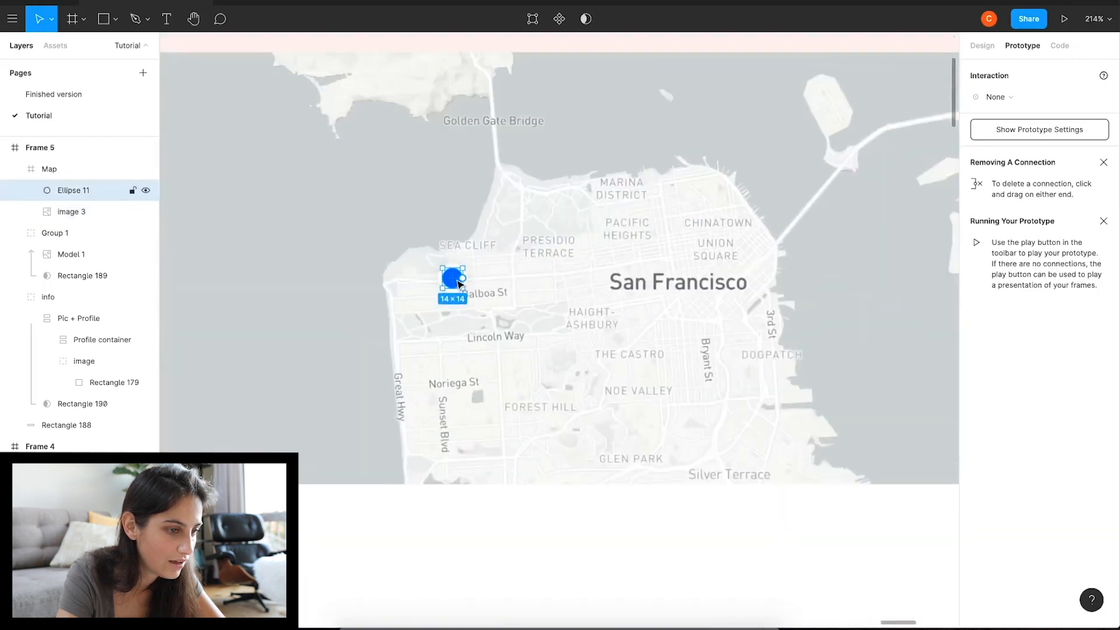
drag(454, 284, 729, 254)
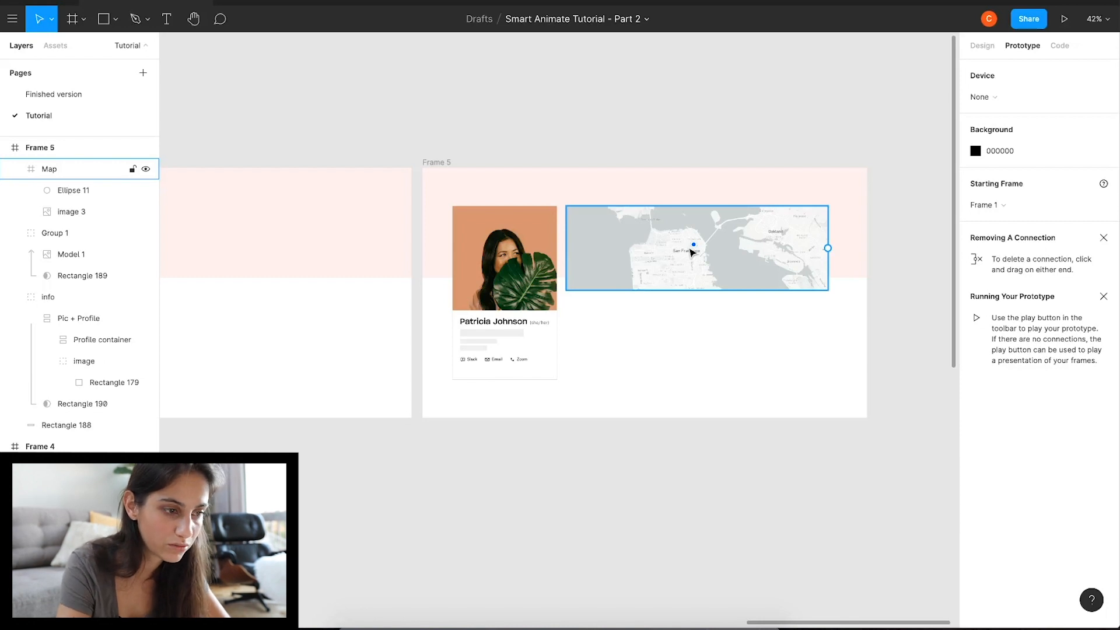
Draw a circle centred on the location dot and enlarge it from its centre to about 1032 × 1032, covering the whole map.
key(o)
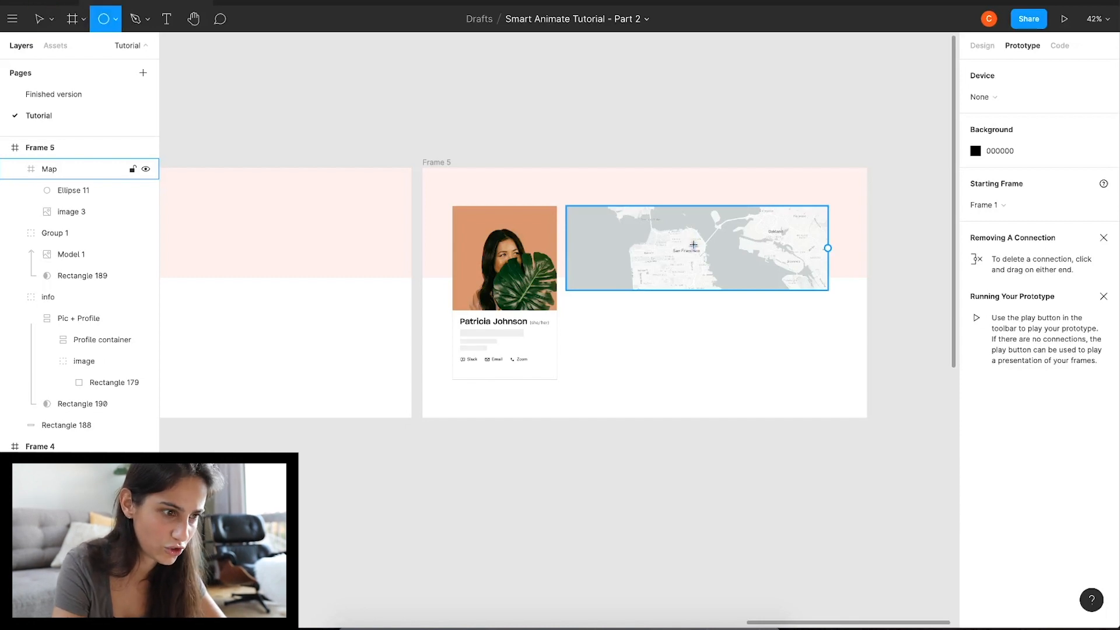
mouse_move(693, 244)
mouse_down()
mouse_move(700, 253)
mouse_move(685, 244)
mouse_up()
scroll(699, 252, up, 5)
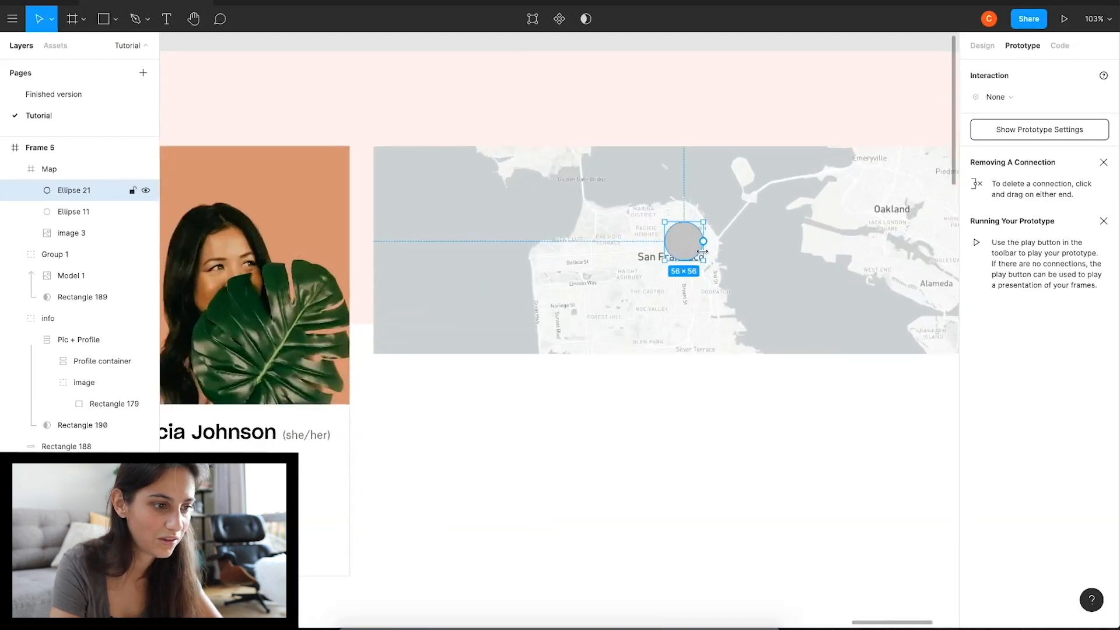
scroll(702, 252, down, 5)
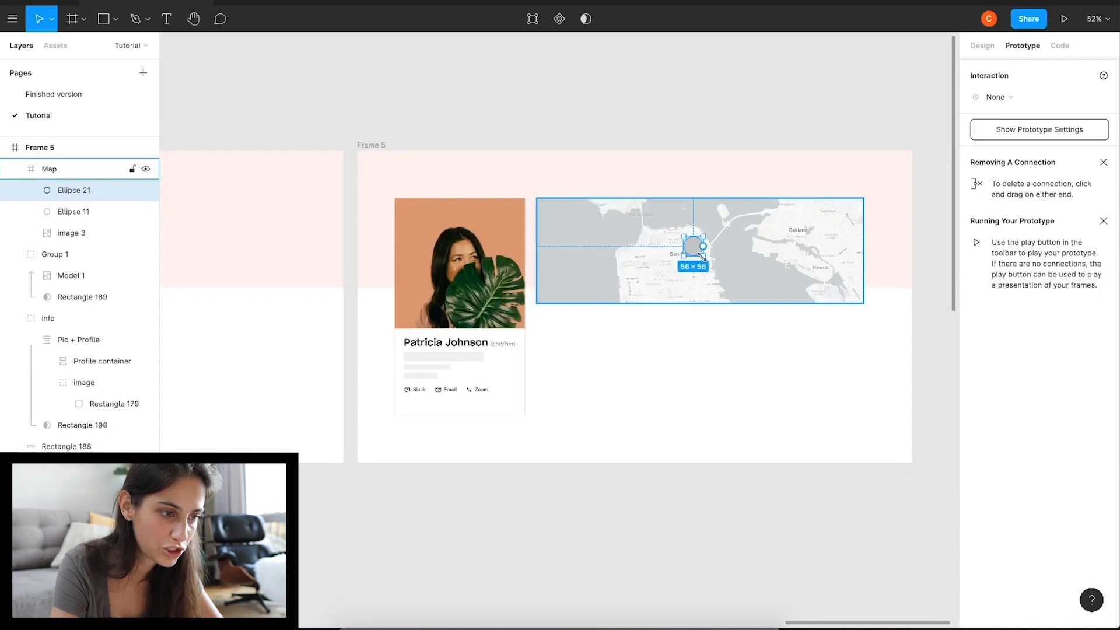
key(alt)
drag(706, 260, 872, 372)
key(shift+Right)
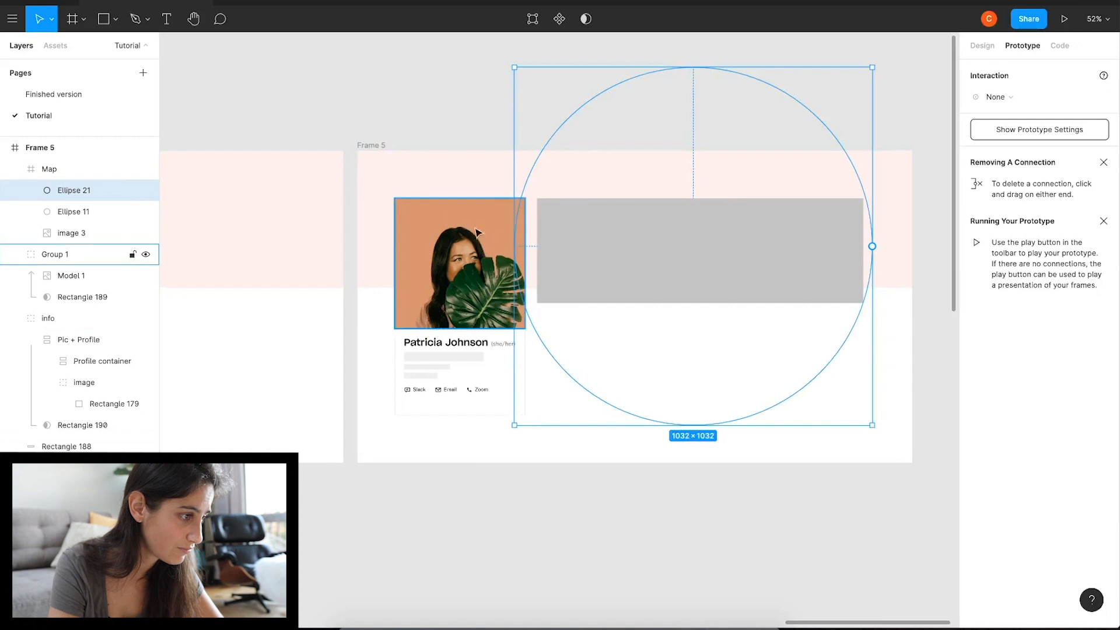
Place the large circle beneath the map image inside Frame 5's Map frame and use it as a mask.
drag(75, 193, 66, 238)
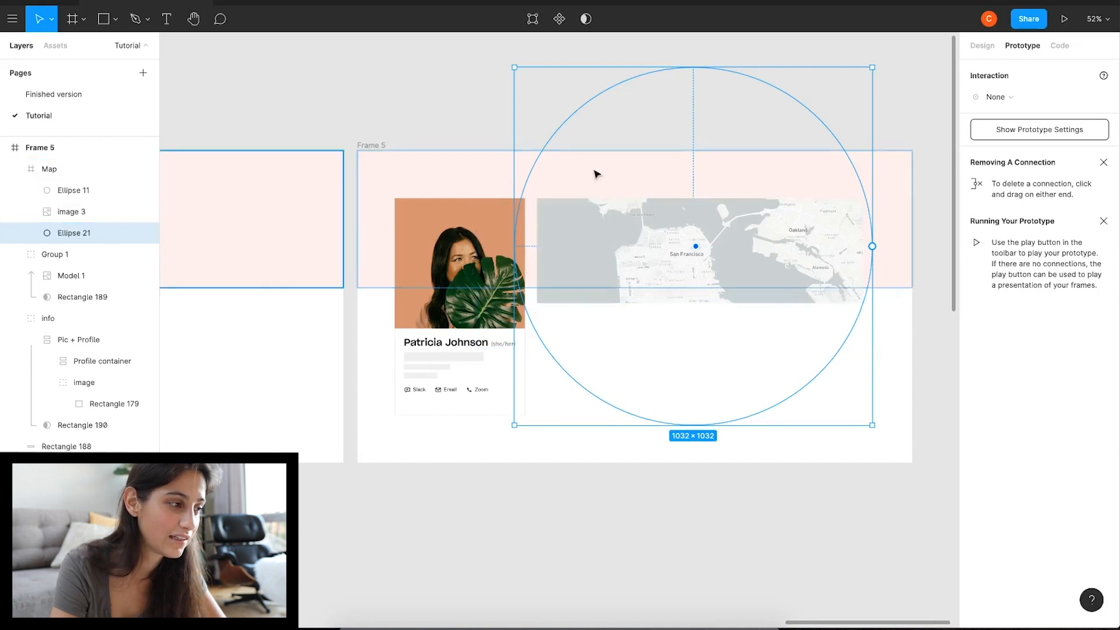
click(29, 170)
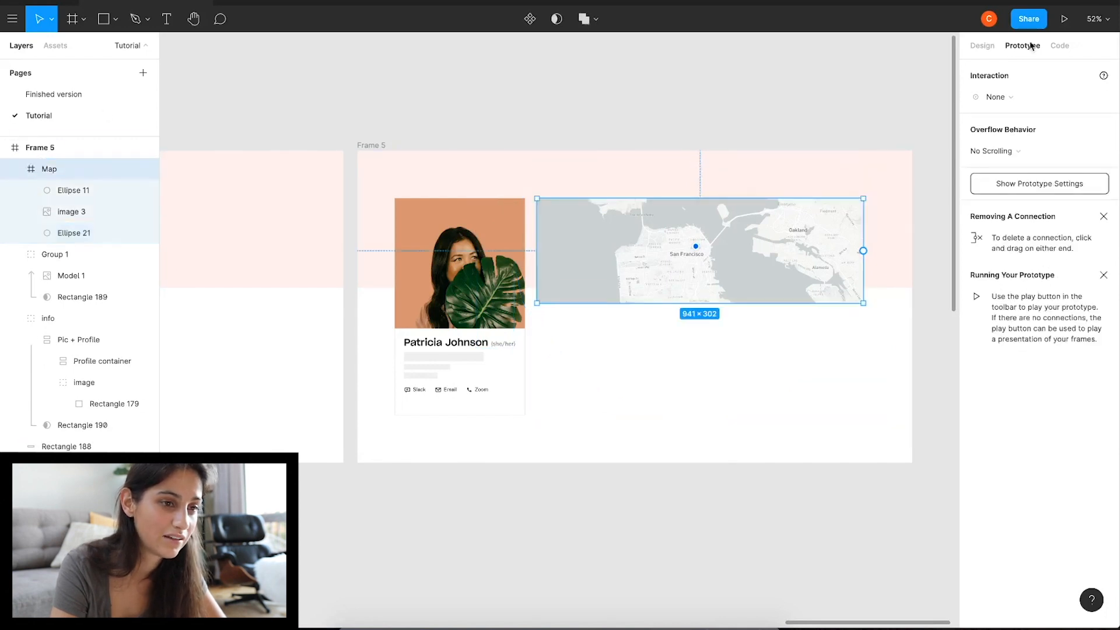
click(982, 46)
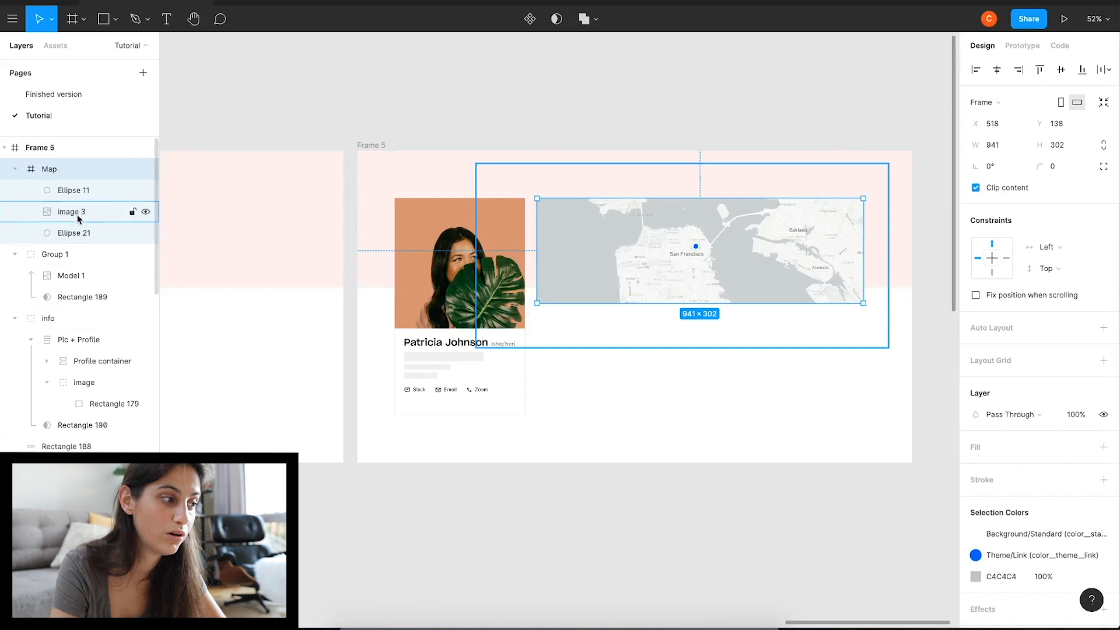
click(77, 234)
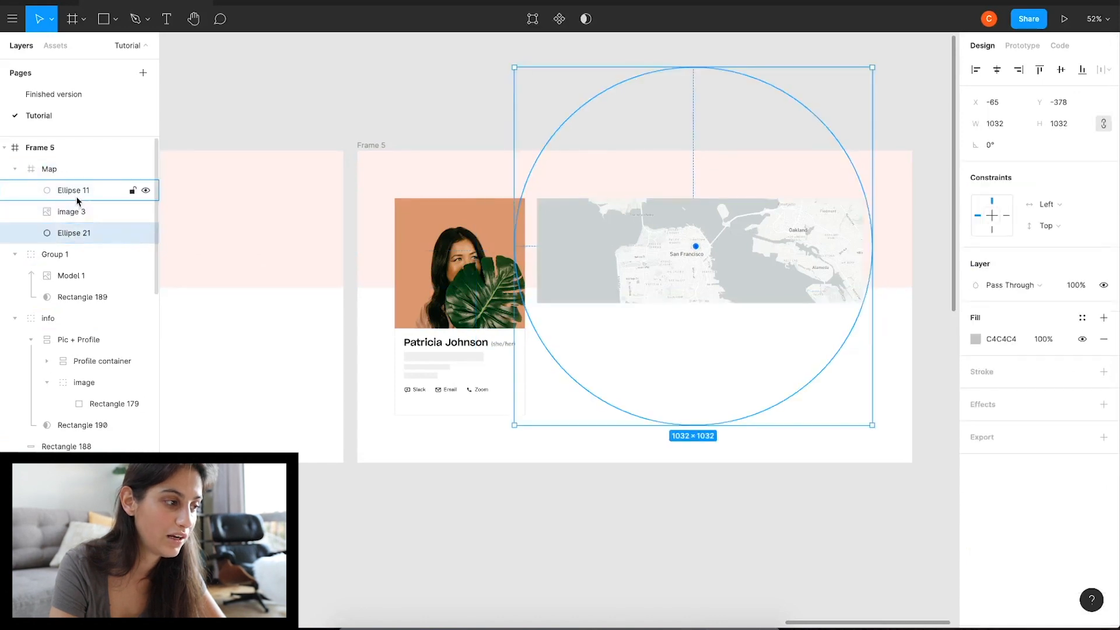
right_click(62, 236)
click(111, 429)
Paste a copy of Frame 5's masked Map frame into Frame 4.
click(690, 270)
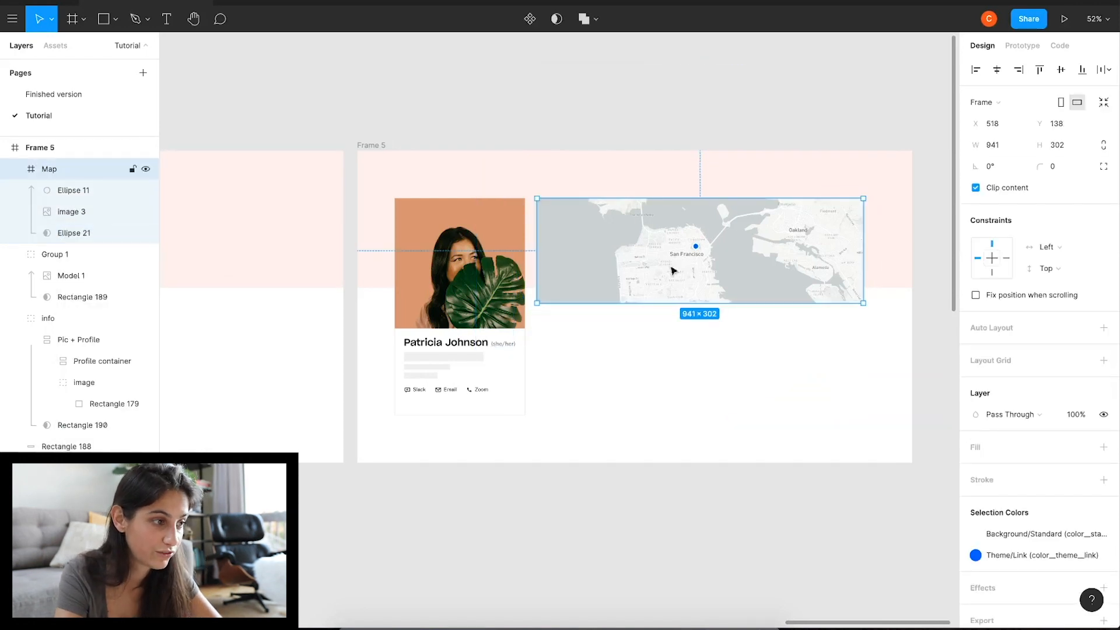
scroll(299, 240, left, 10)
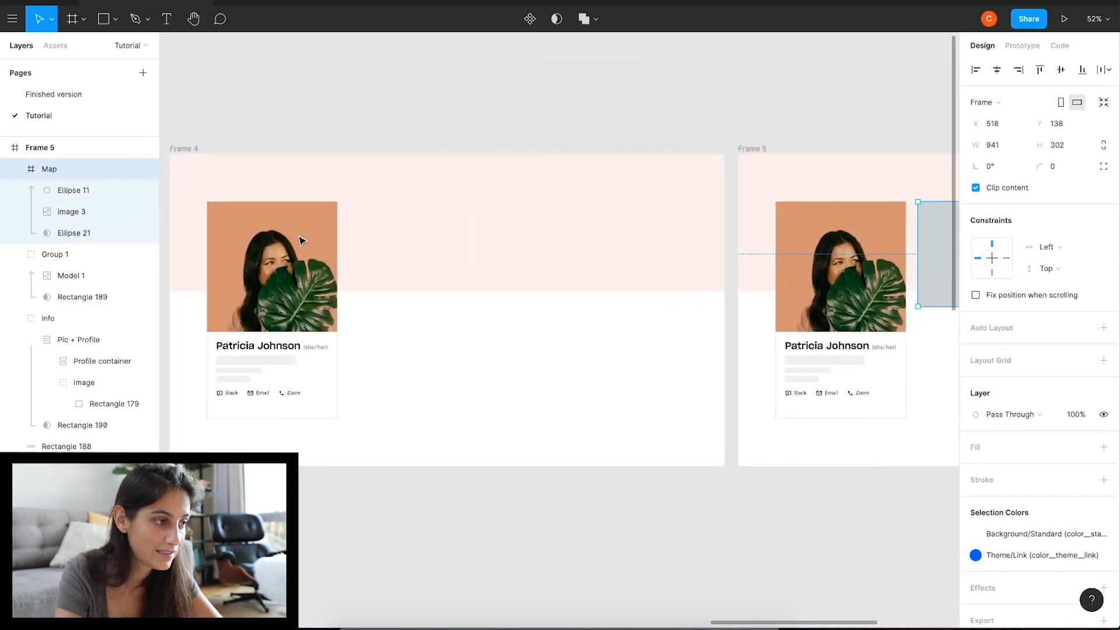
click(195, 150)
key(ctrl+v)
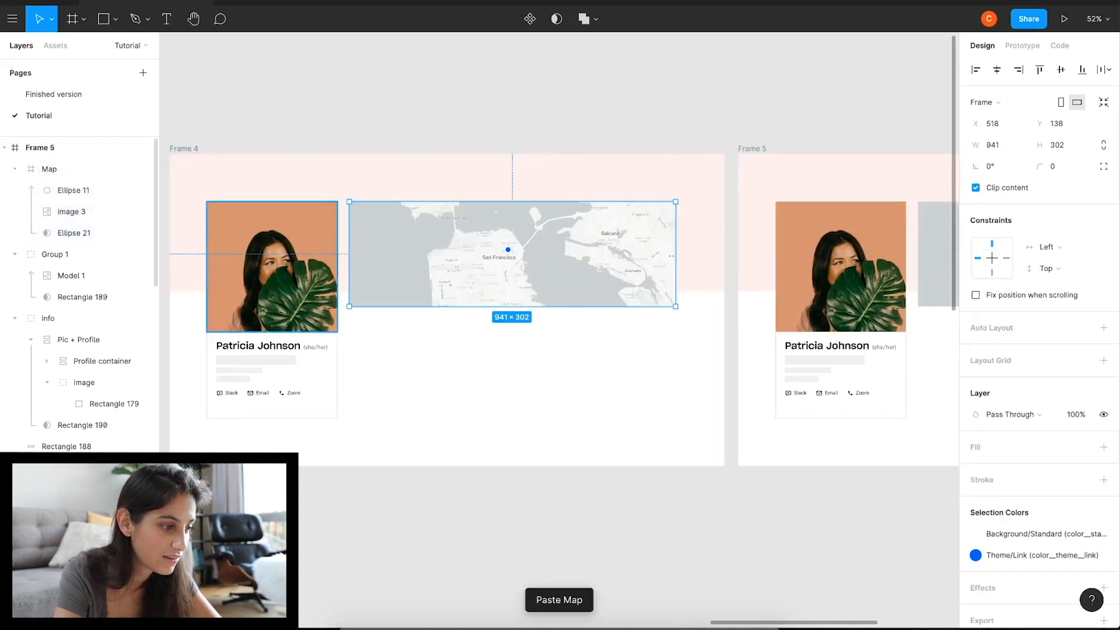
Shrink the mask circle of Frame 4's map to about 34 × 34 and centre it on the blue location dot.
click(74, 233)
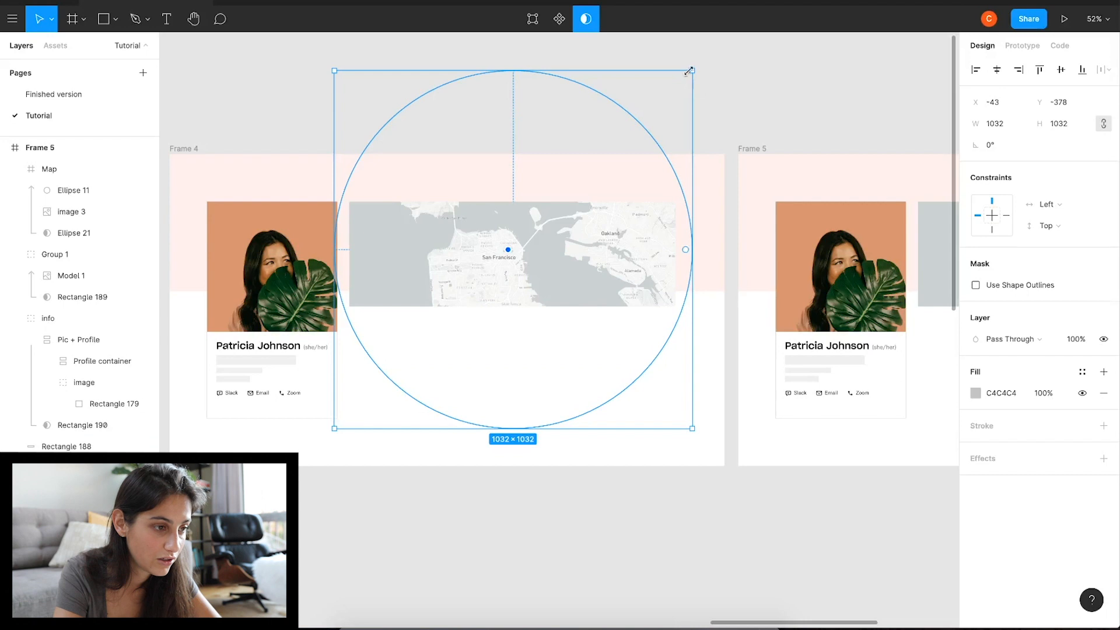
drag(691, 70, 616, 148)
drag(613, 192, 521, 242)
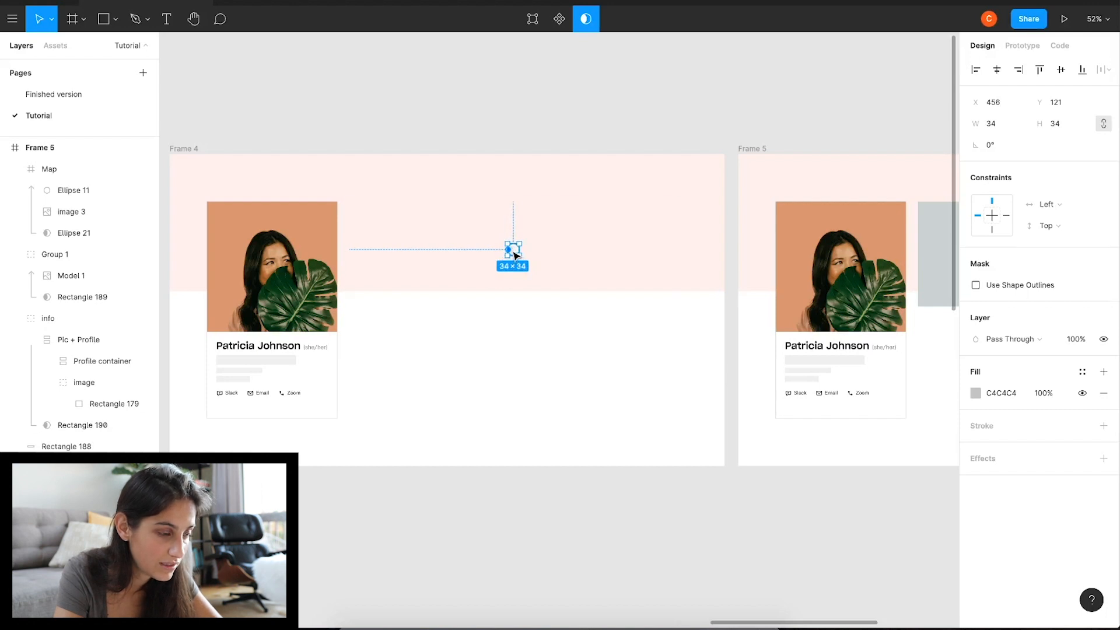
drag(513, 254, 508, 251)
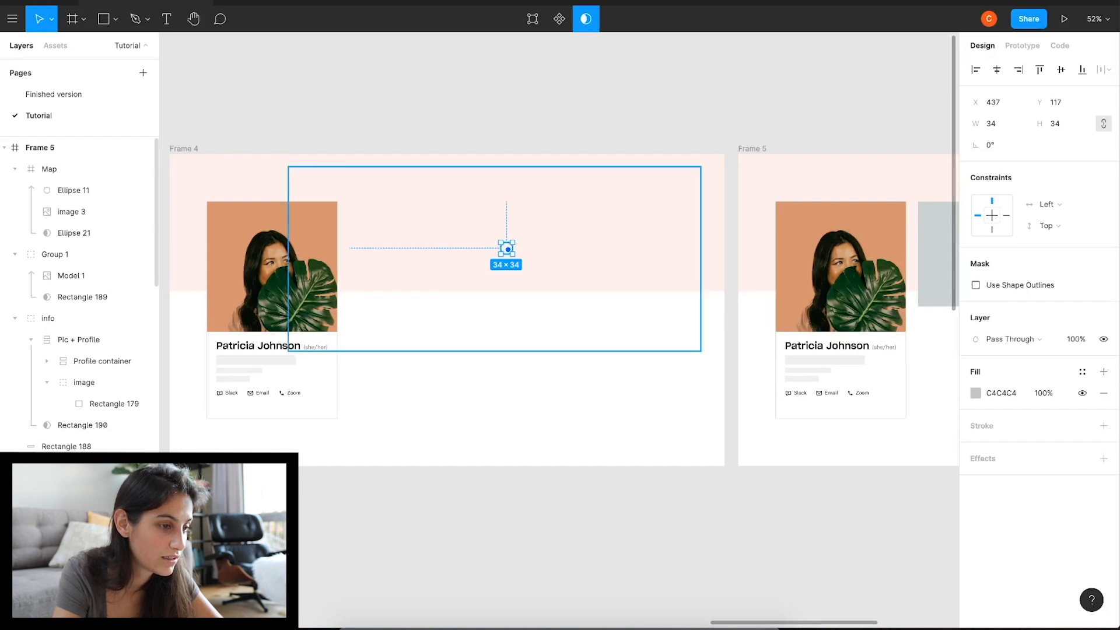
Set the opacity of Frame 4's whole Map frame to 0%.
click(72, 212)
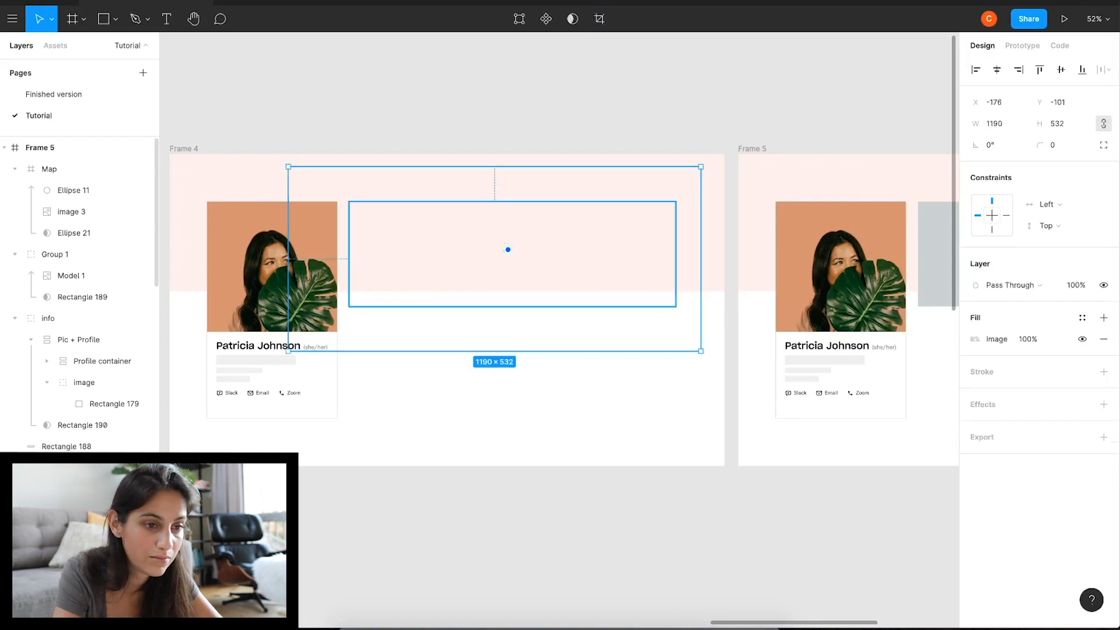
click(49, 489)
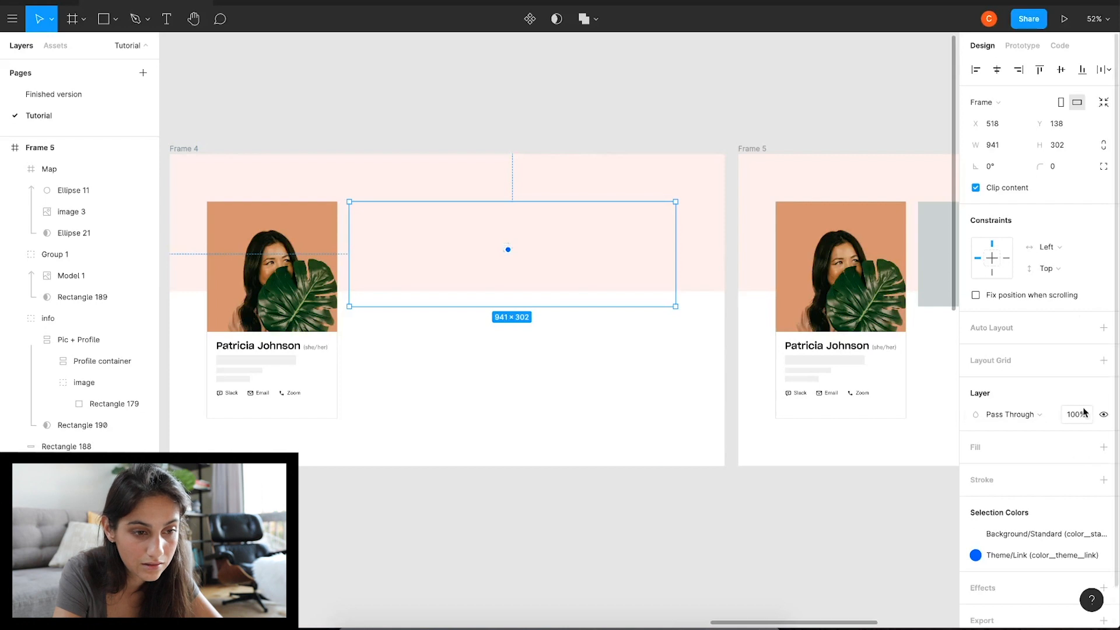
key(Return)
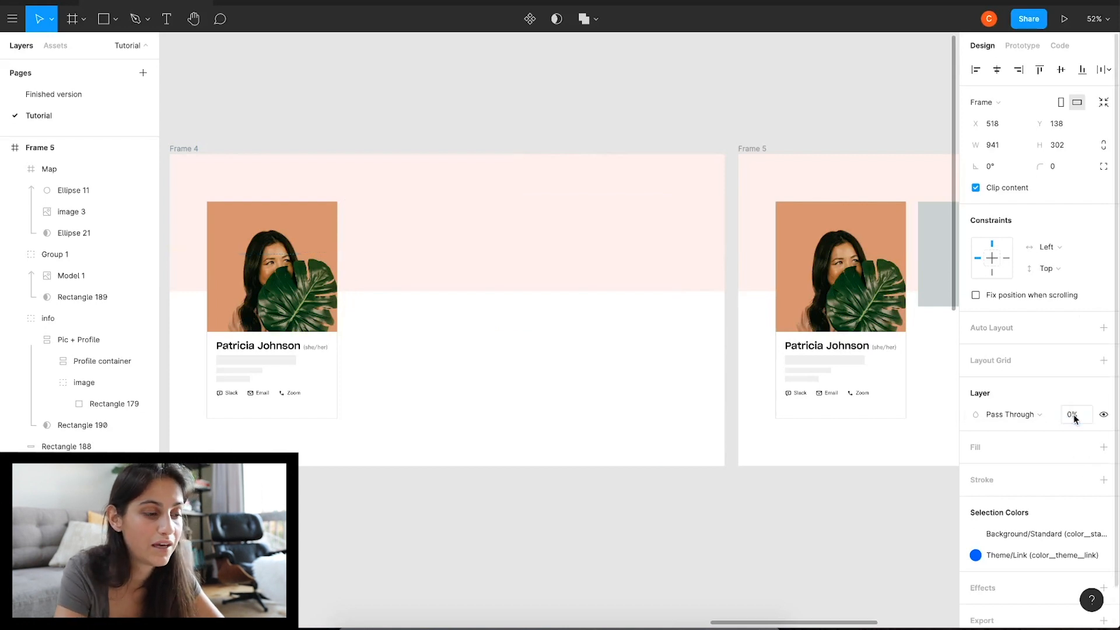
click(612, 508)
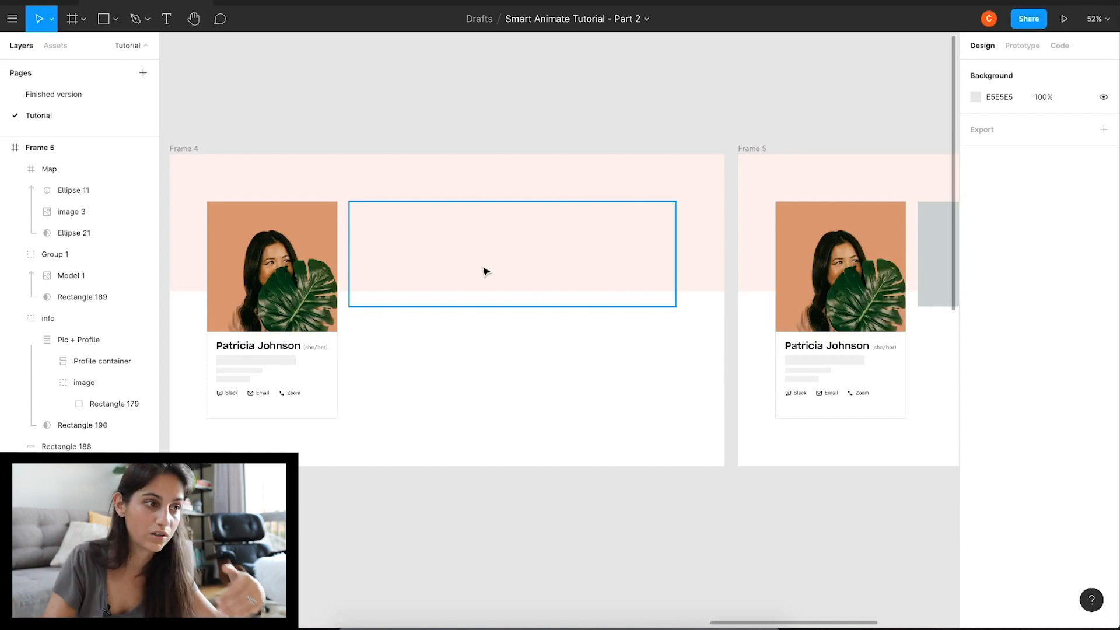
Preview in the prototype how the profile card and the map appear from Frame 3 onward.
click(252, 3)
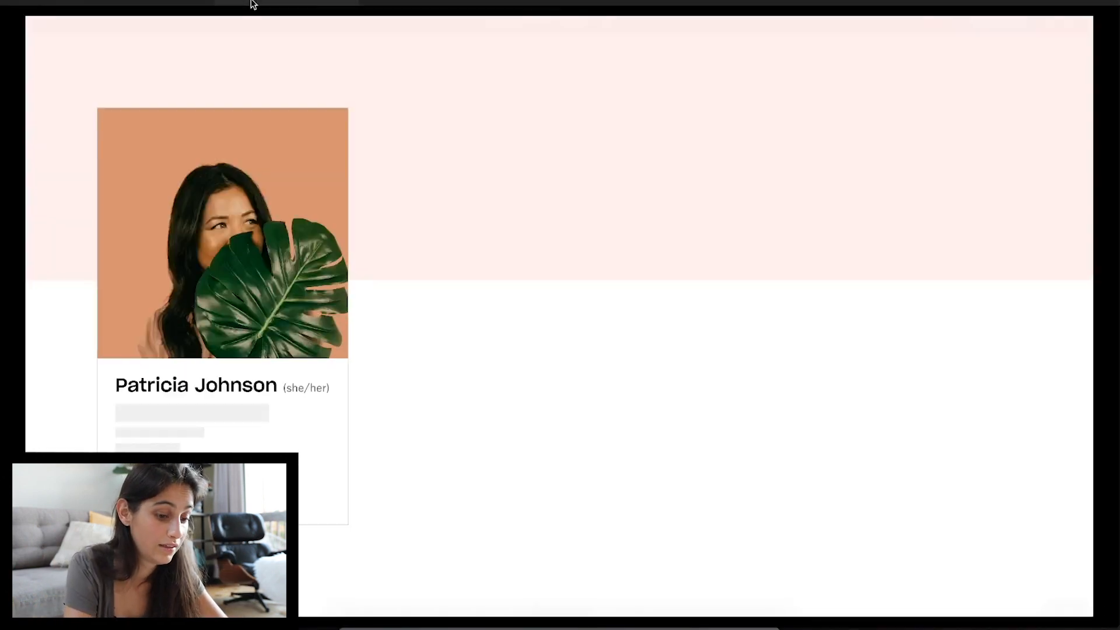
key(Left)
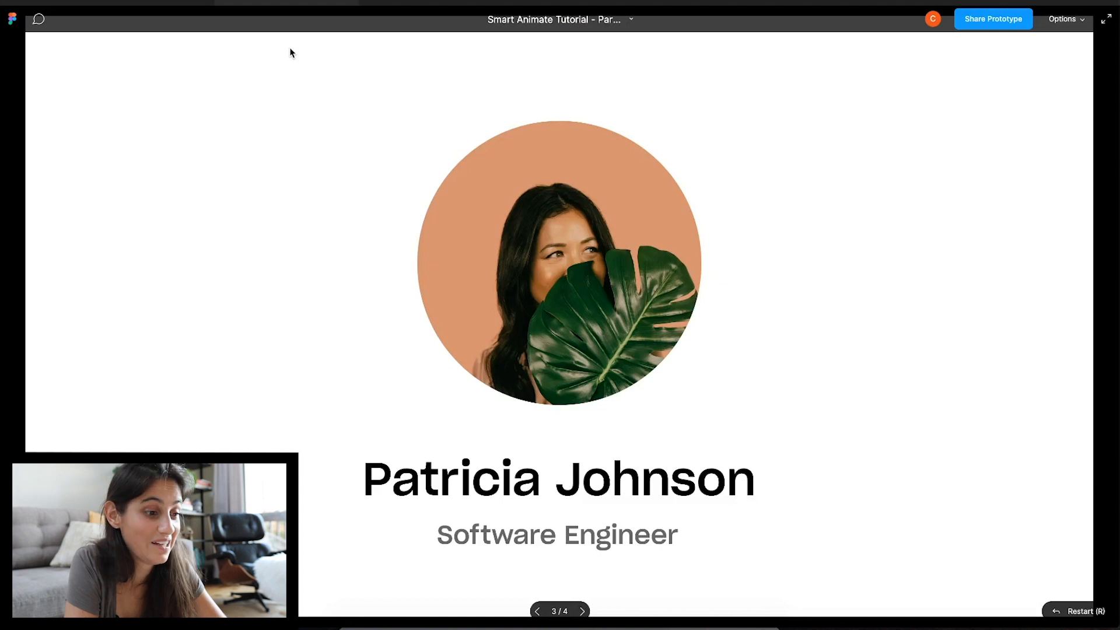
key(Right)
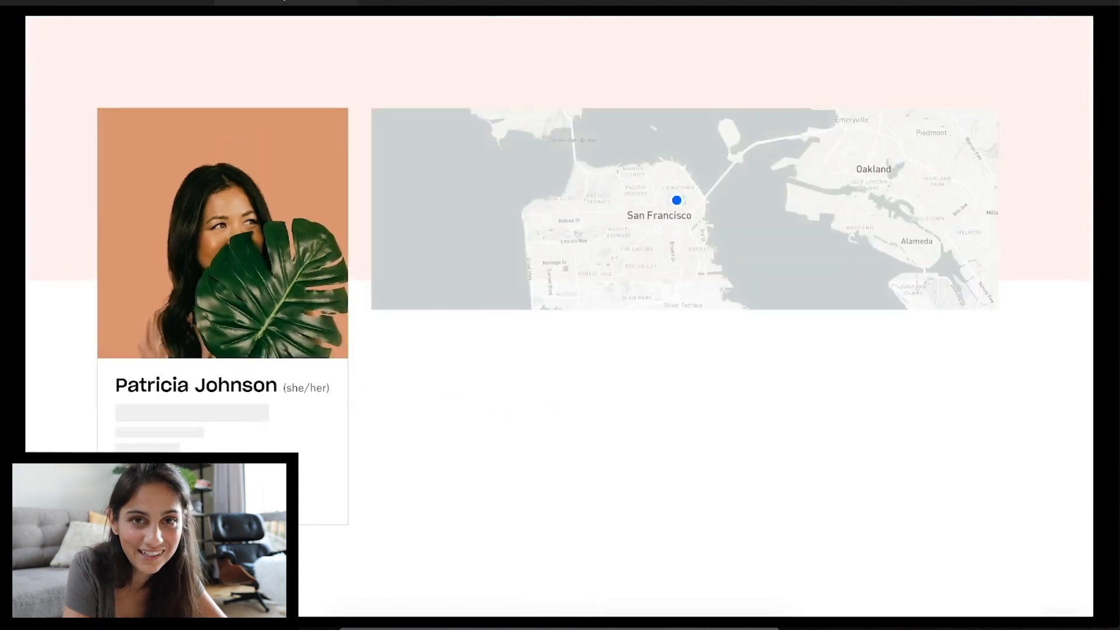
Replay the circular map reveal in the prototype preview.
key(Left)
key(Right)
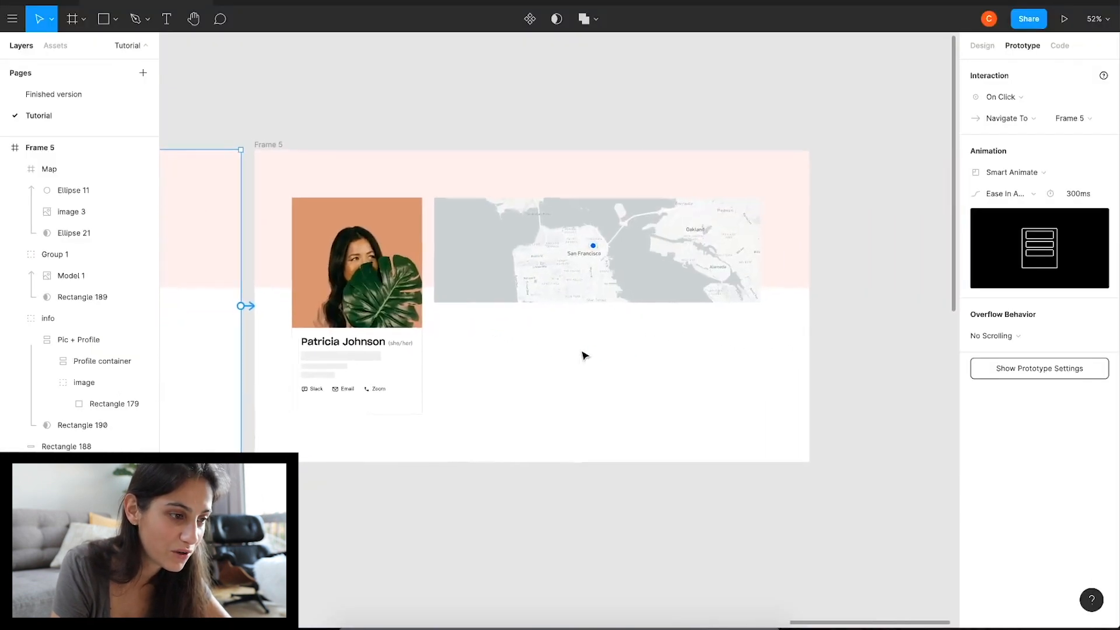
Duplicate Frame 5 to create the next frame of the sequence.
click(547, 262)
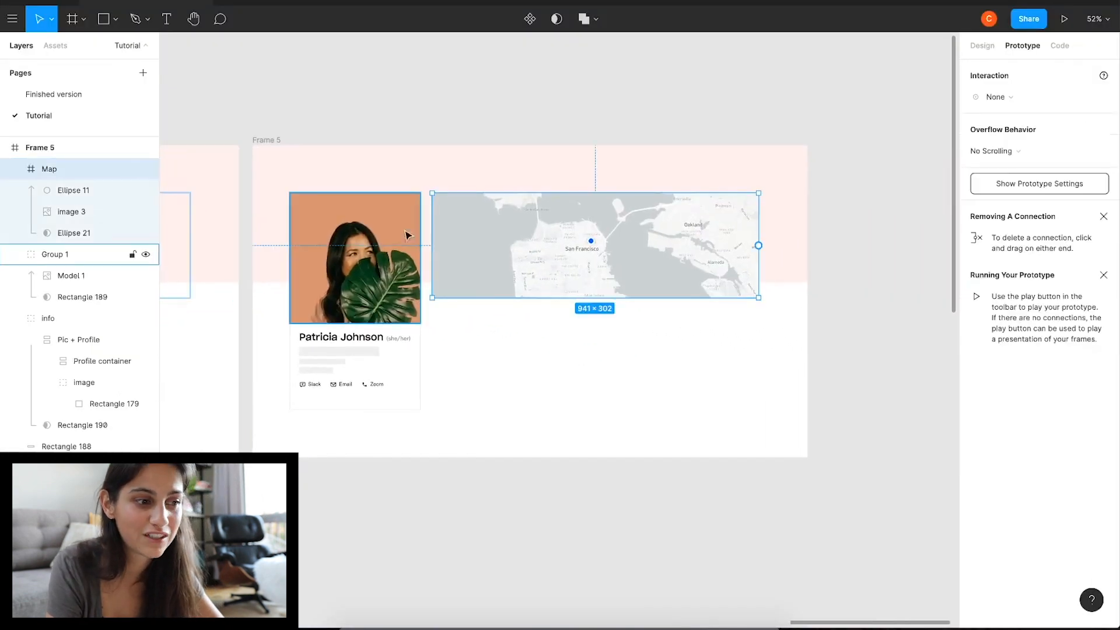
click(270, 142)
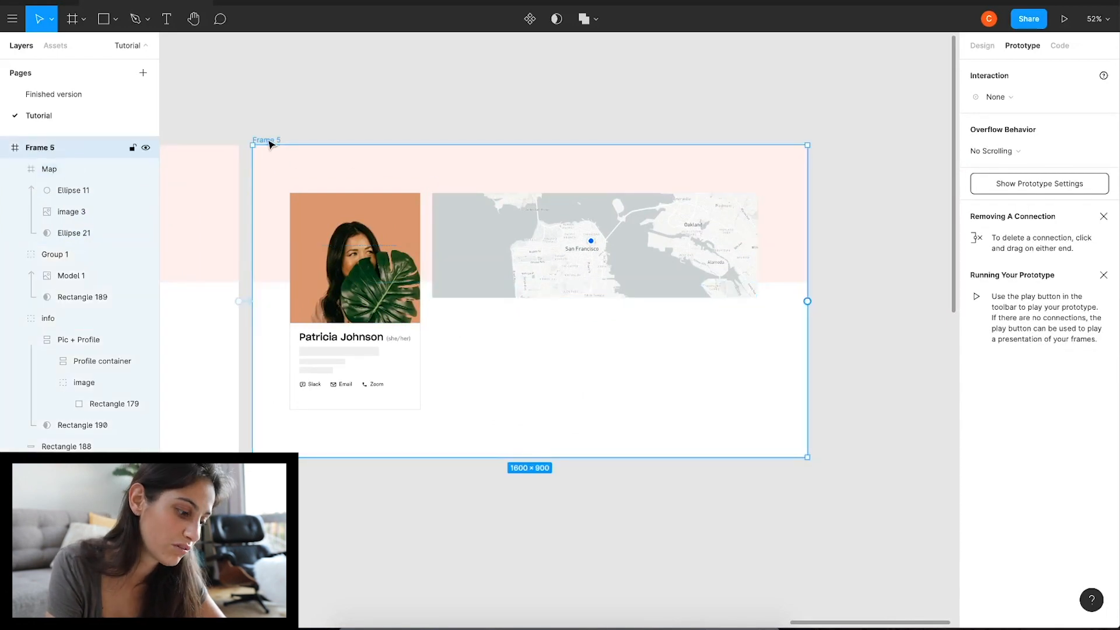
key(ctrl+d)
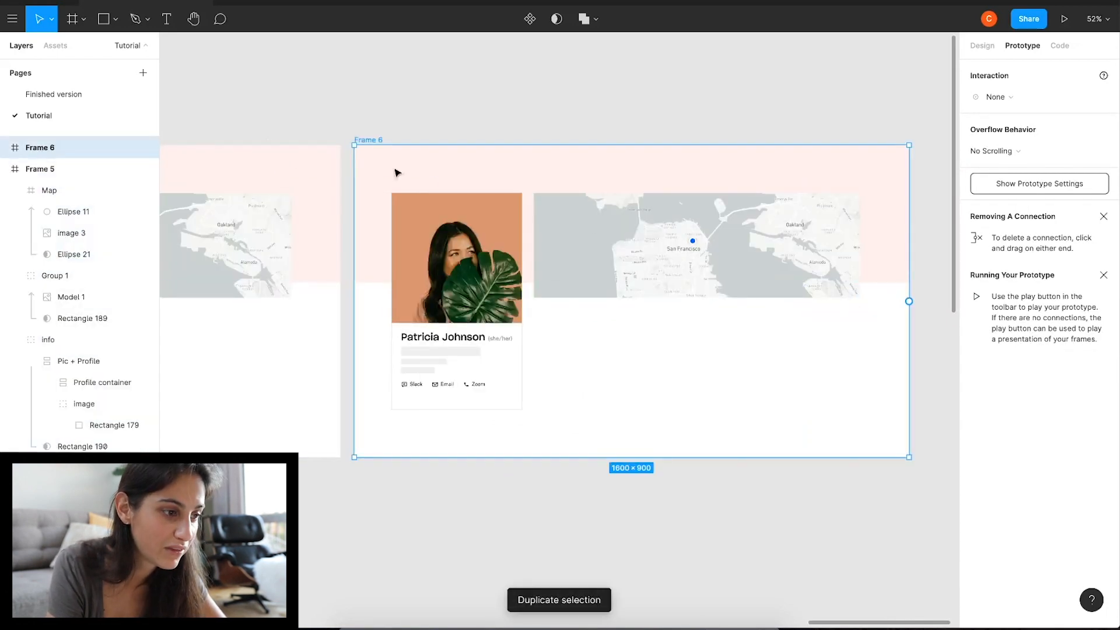
Narrow the new frame's Map frame to 365 × 302 from its left edge and shift image 3 so San Francisco sits under the blue dot.
click(614, 246)
drag(529, 248, 732, 255)
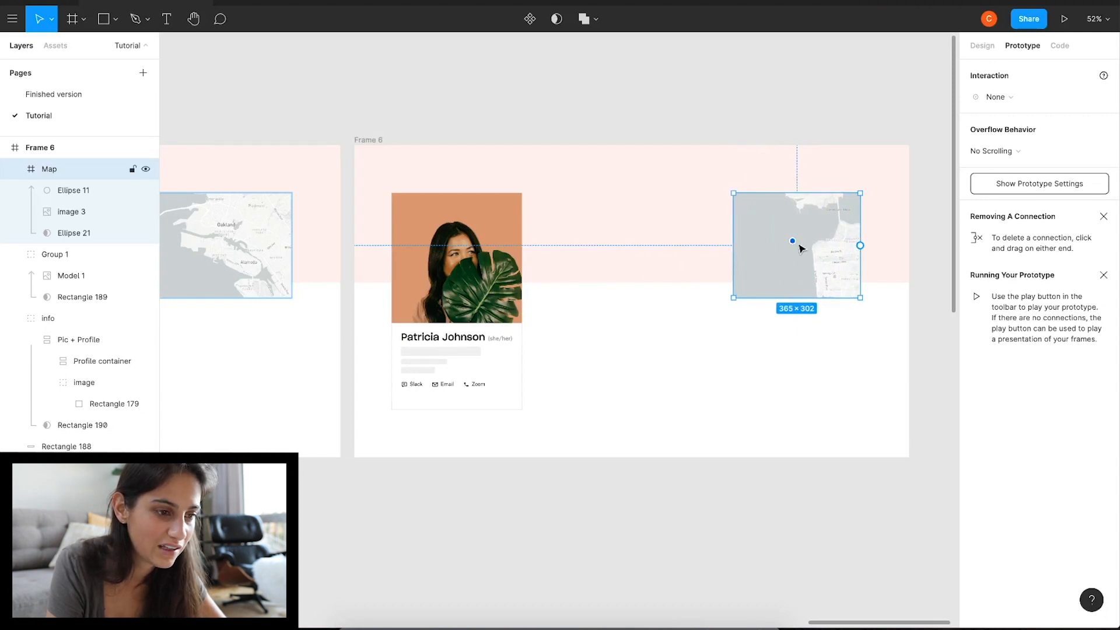
double_click(827, 270)
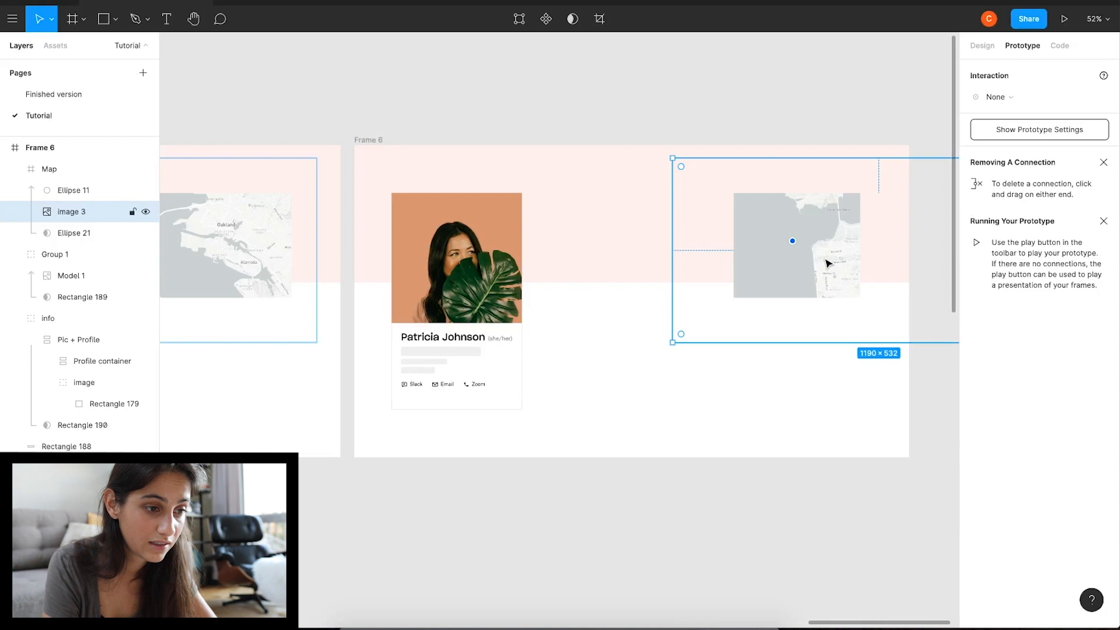
drag(829, 264, 737, 266)
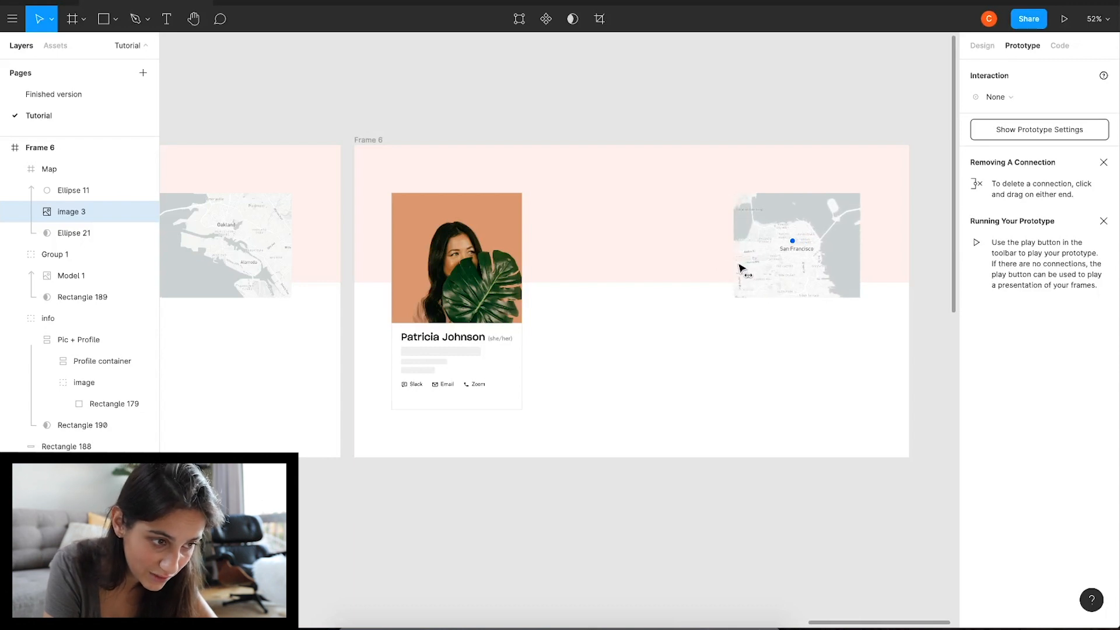
drag(735, 265, 727, 266)
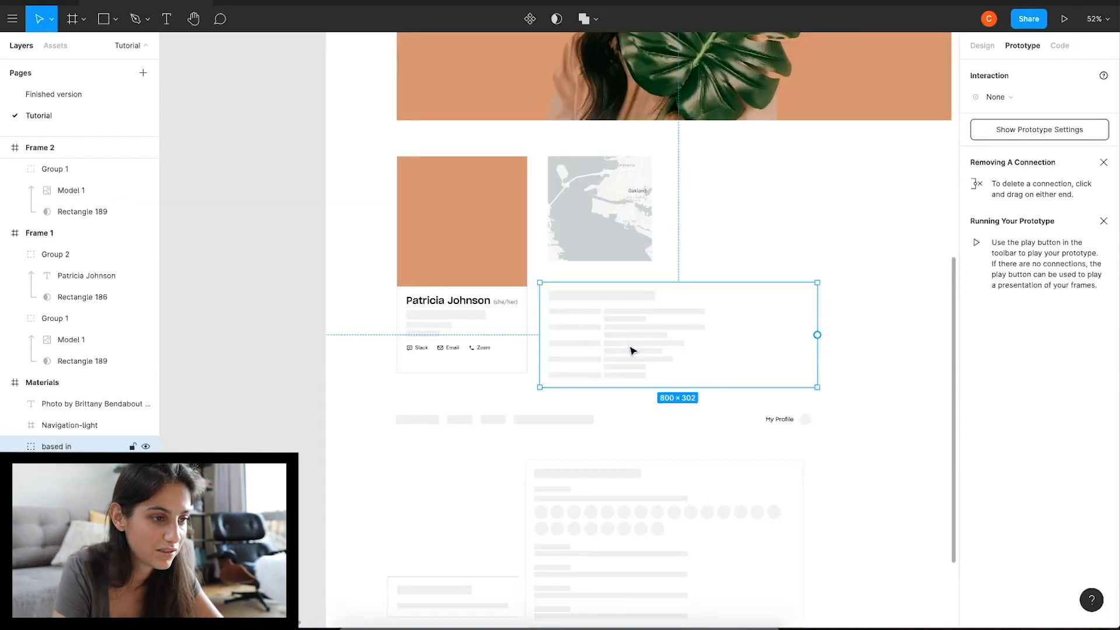
Copy the based in group from the Materials frame and return to Frame 6.
scroll(632, 351, right, 10)
scroll(632, 350, right, 15)
scroll(632, 351, up, 8)
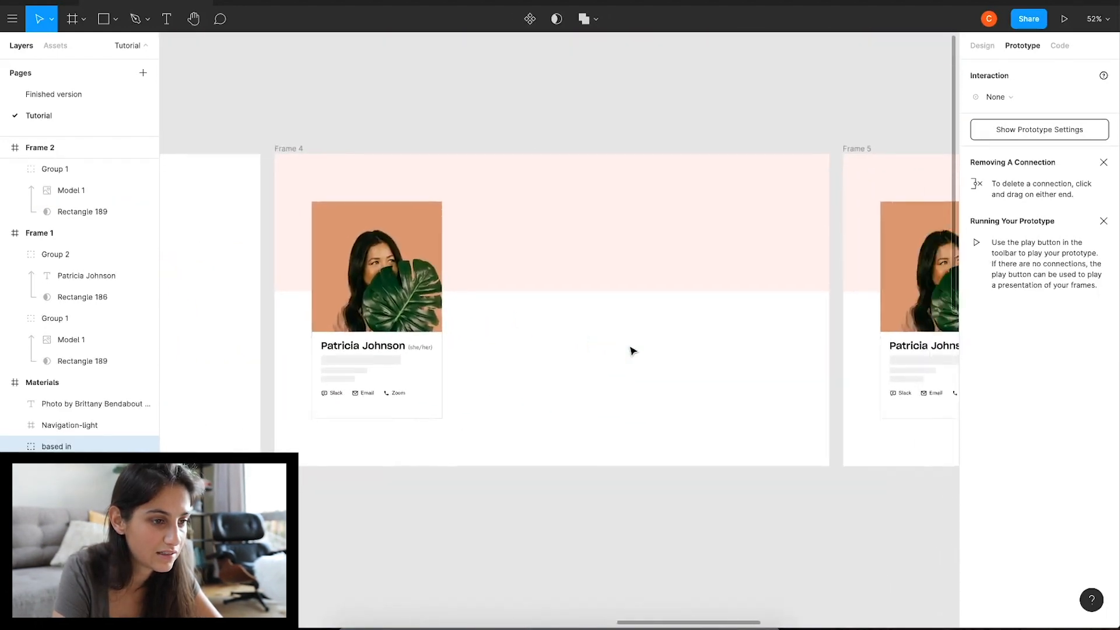
scroll(632, 351, right, 8)
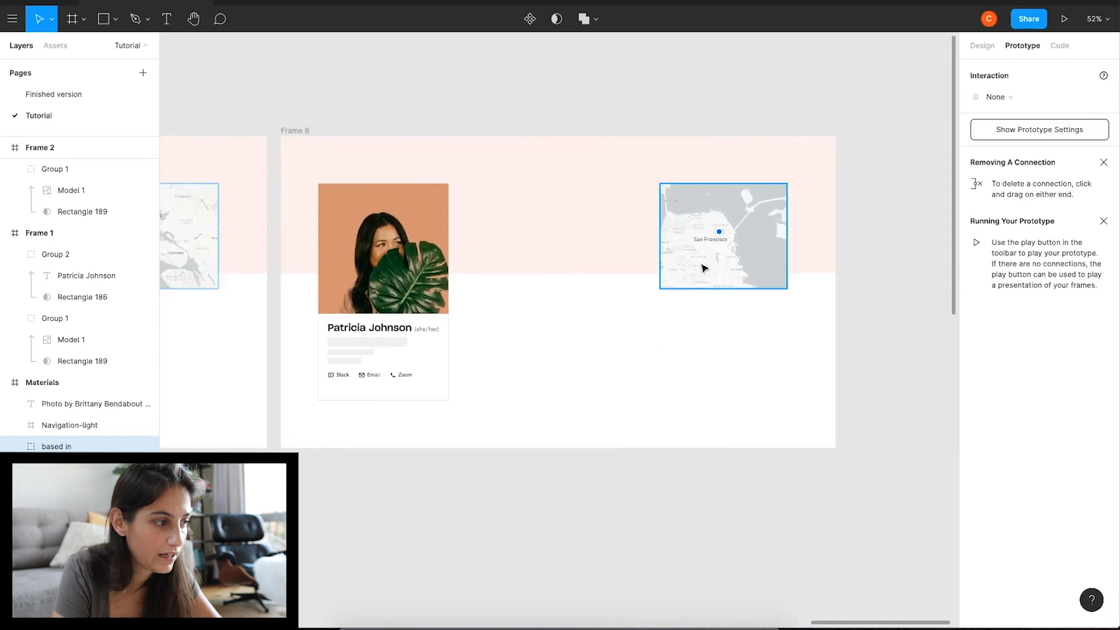
click(712, 251)
key(ctrl+v)
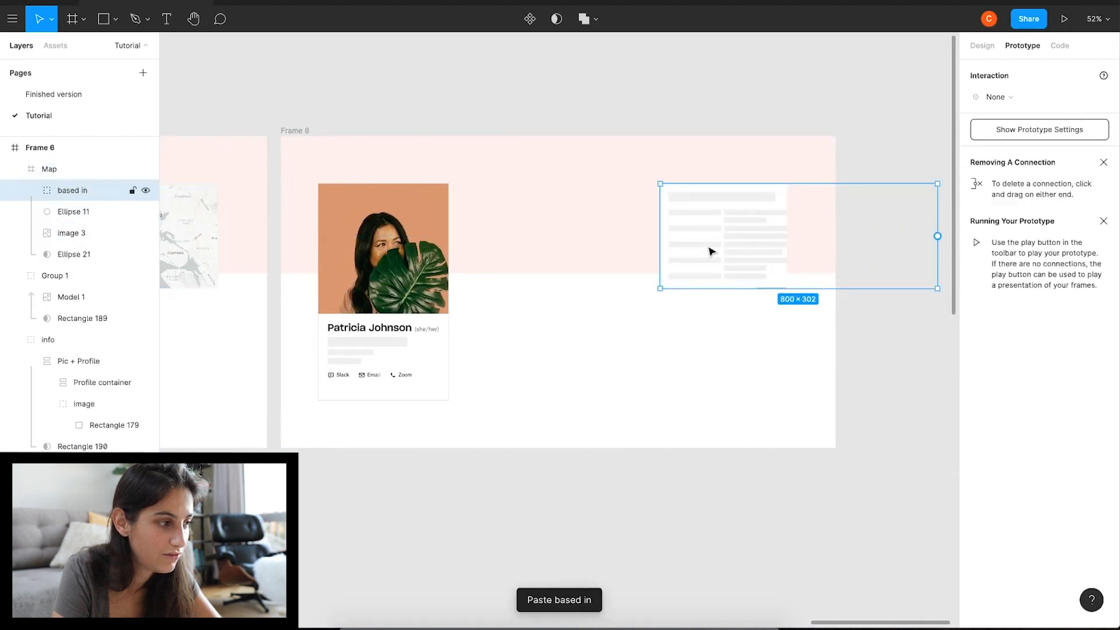
key(ctrl+z)
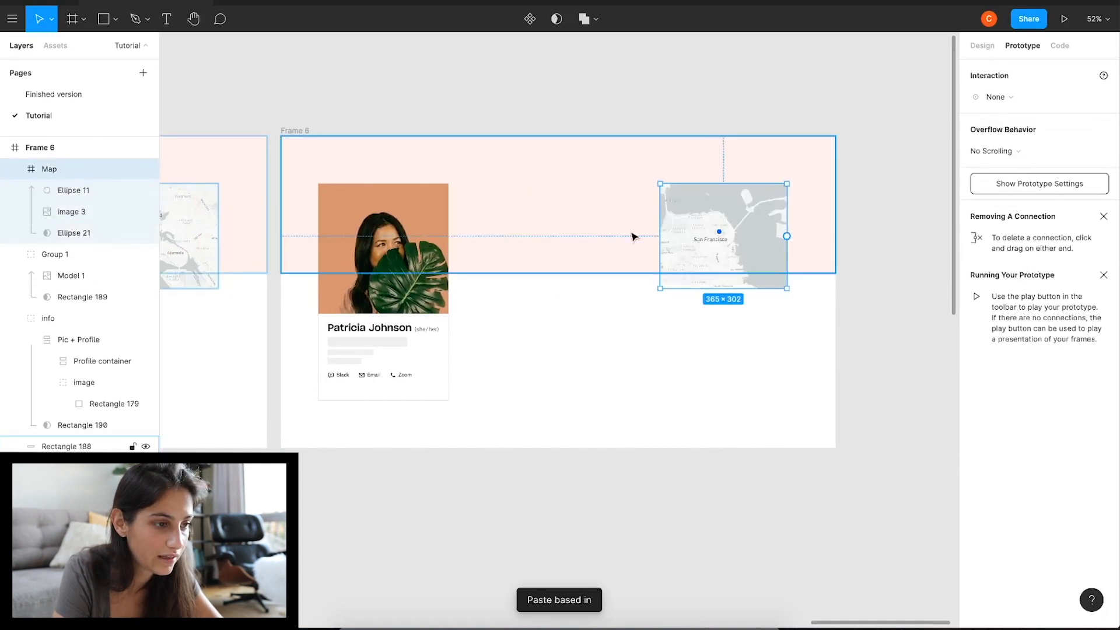
Paste the based in group directly into Frame 6 and align its top edge with the map's.
click(587, 252)
key(ctrl+v)
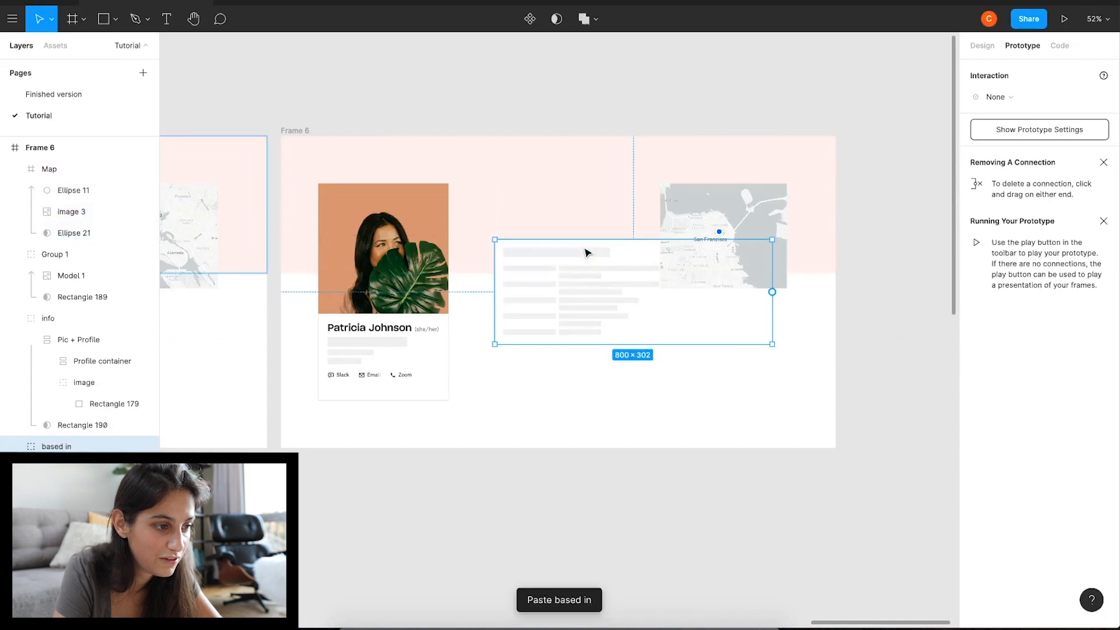
drag(564, 292, 555, 235)
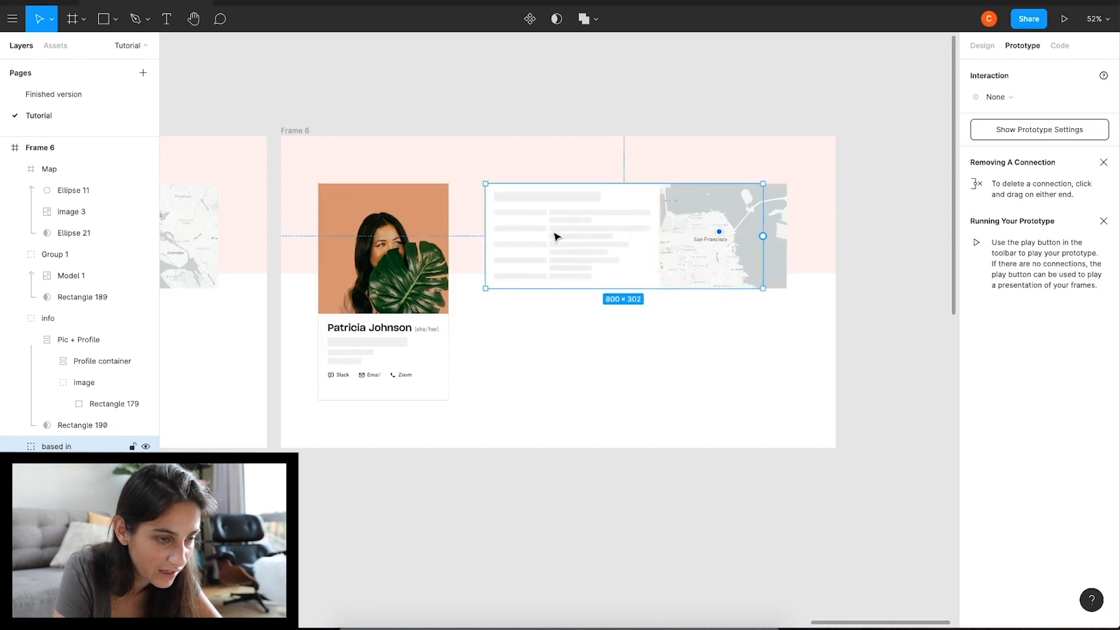
Nudge the based in group slightly to the right and widen it to 864 × 302 so its right edge meets the map's.
scroll(555, 235, up, 10)
scroll(555, 238, up, 1)
key(Right)
key(Right)
key(Right)
key(Right)
key(Right)
scroll(554, 237, down, 8)
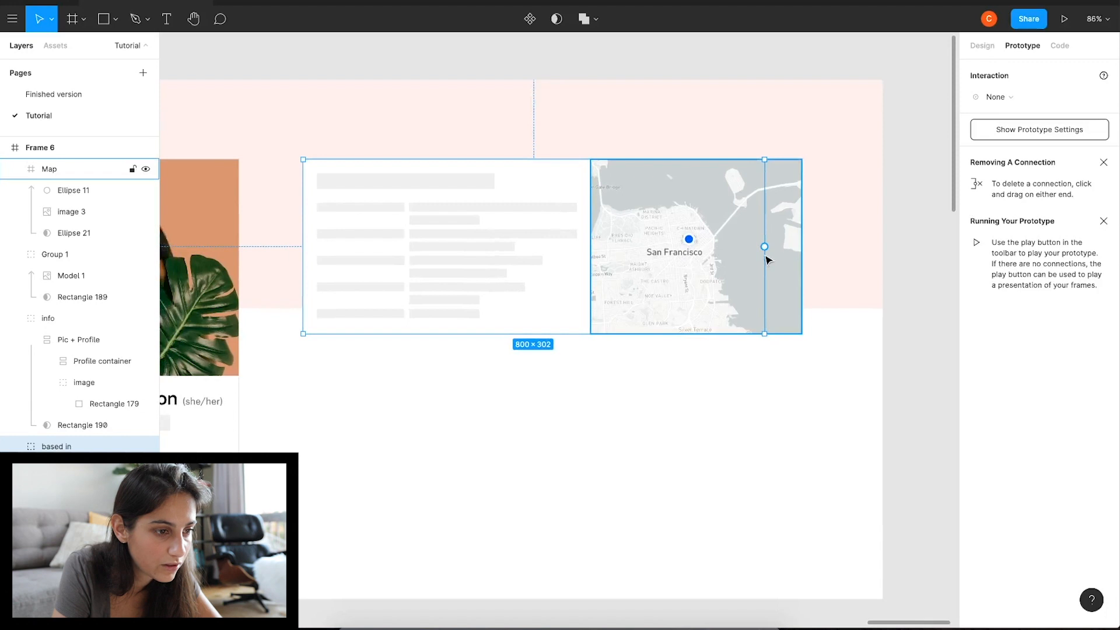
drag(763, 219, 805, 217)
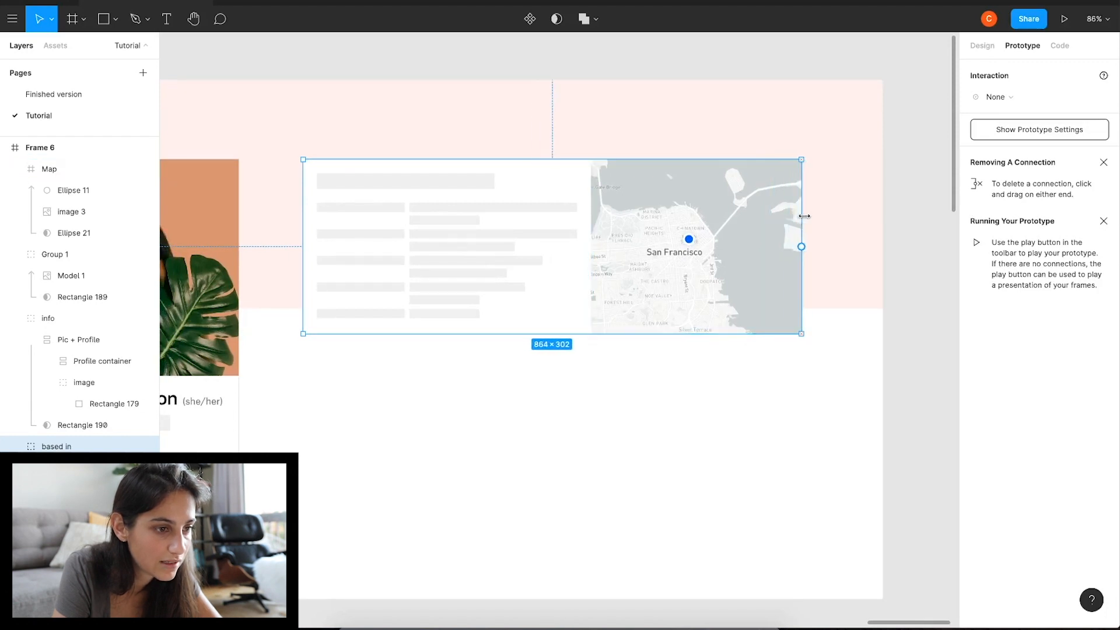
Draw a rectangle of about 885 × 324 around the based in card, place it beneath the card in the layer order and use it as a mask.
click(473, 403)
click(479, 244)
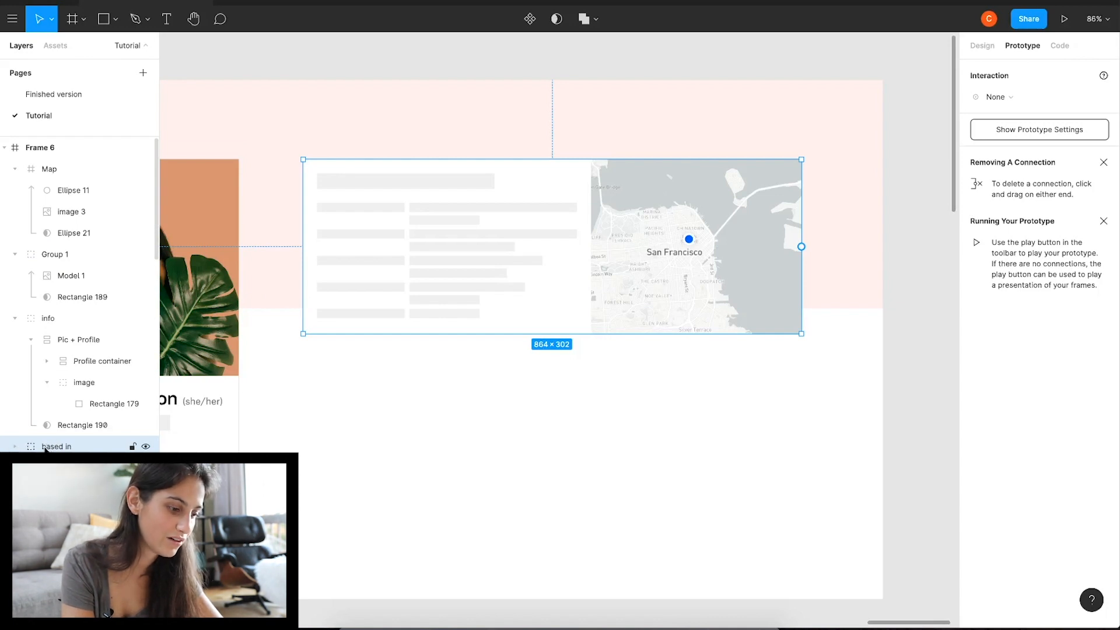
key(r)
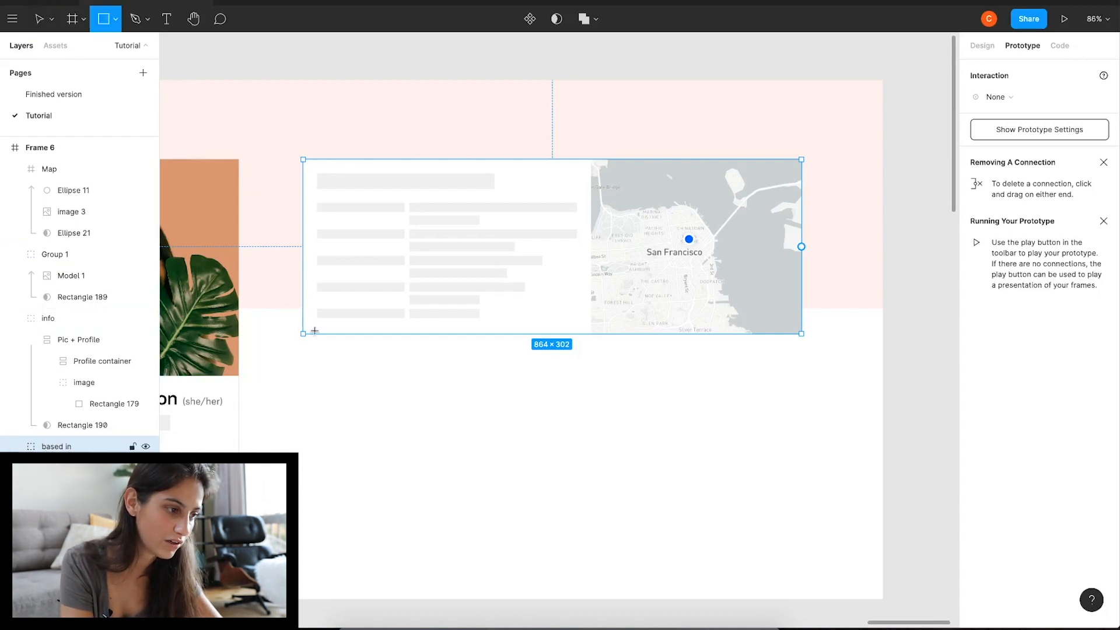
drag(297, 338, 808, 153)
drag(65, 173, 67, 507)
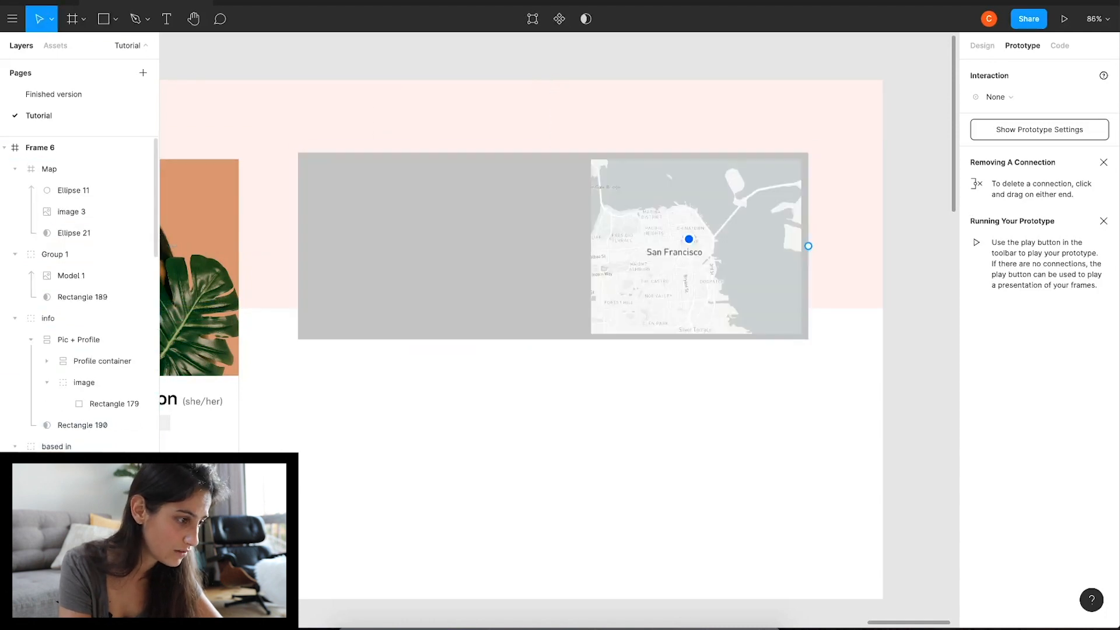
right_click(47, 507)
click(82, 429)
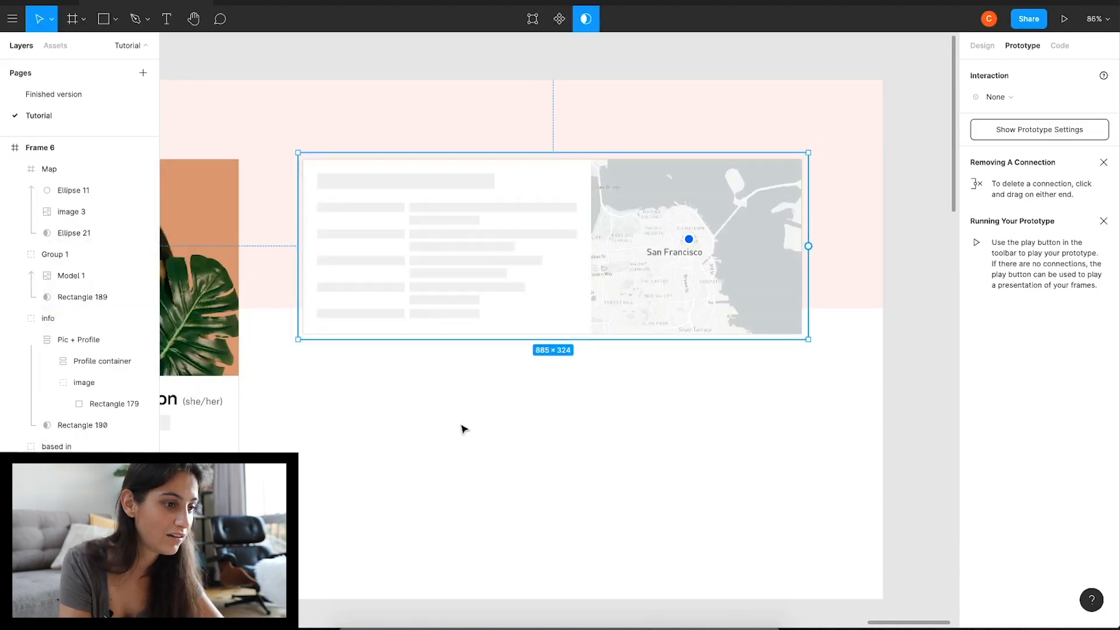
Paste a copy of Frame 6's based in group and its mask rectangle into Frame 5 over the map.
scroll(462, 428, down, 5)
scroll(462, 427, left, 4)
shift+click(73, 455)
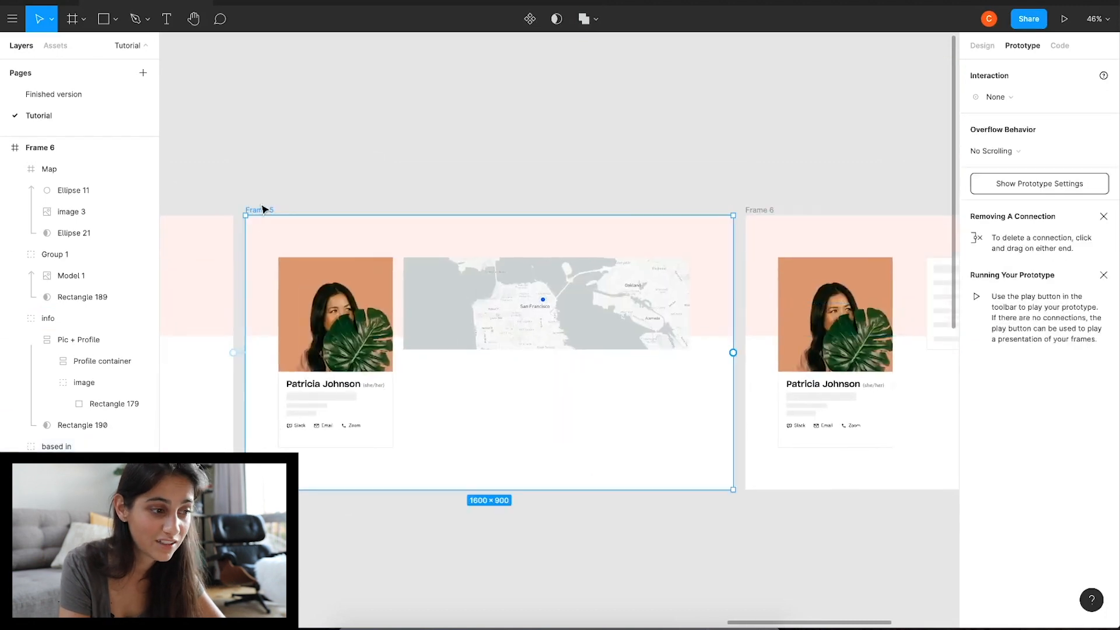
click(465, 347)
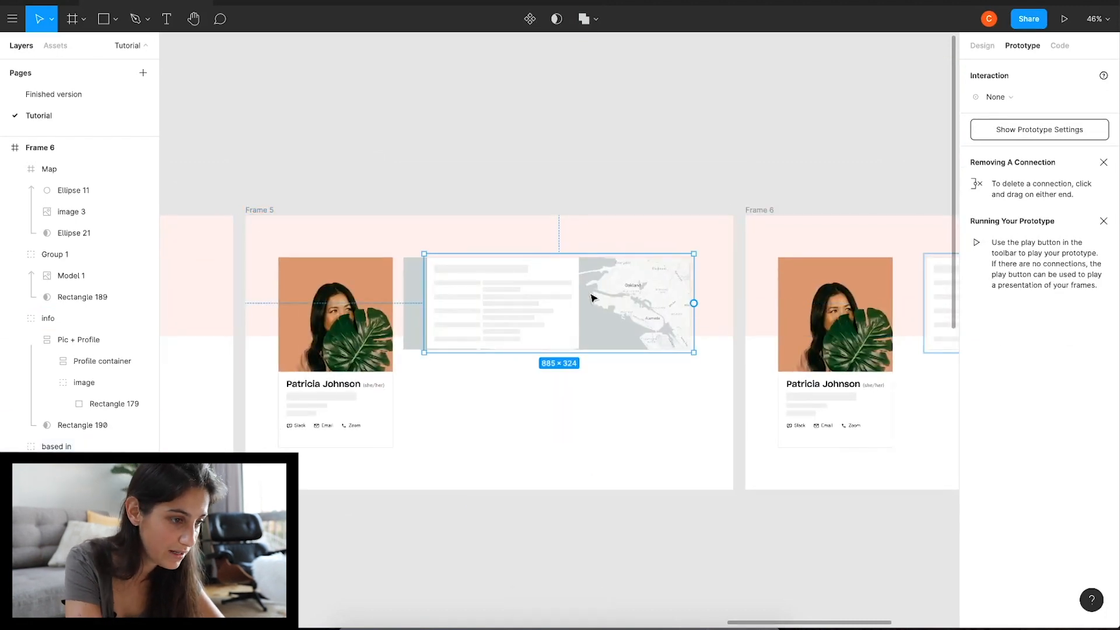
Shrink the mask rectangle of Frame 5's based in card down to a tiny speck at the card's lower-left corner.
double_click(643, 286)
drag(693, 254, 431, 345)
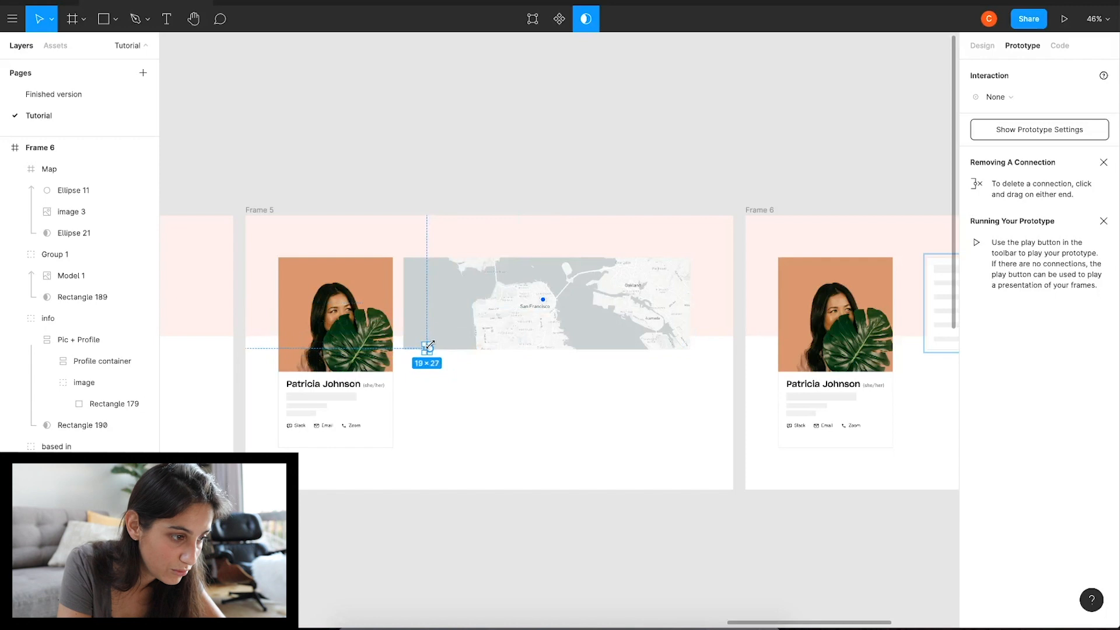
scroll(431, 344, up, 10)
drag(432, 345, 401, 378)
scroll(356, 395, down, 10)
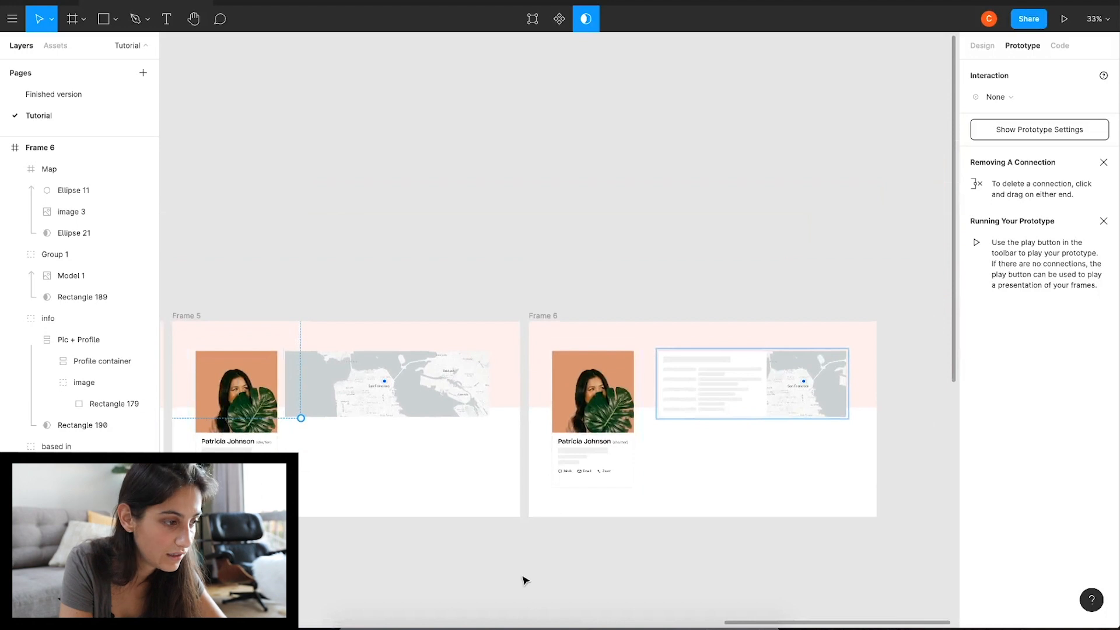
Connect Frame 5 to Frame 6 with an On Click, Navigate To interaction using Smart Animate at 300 ms.
click(188, 317)
click(189, 318)
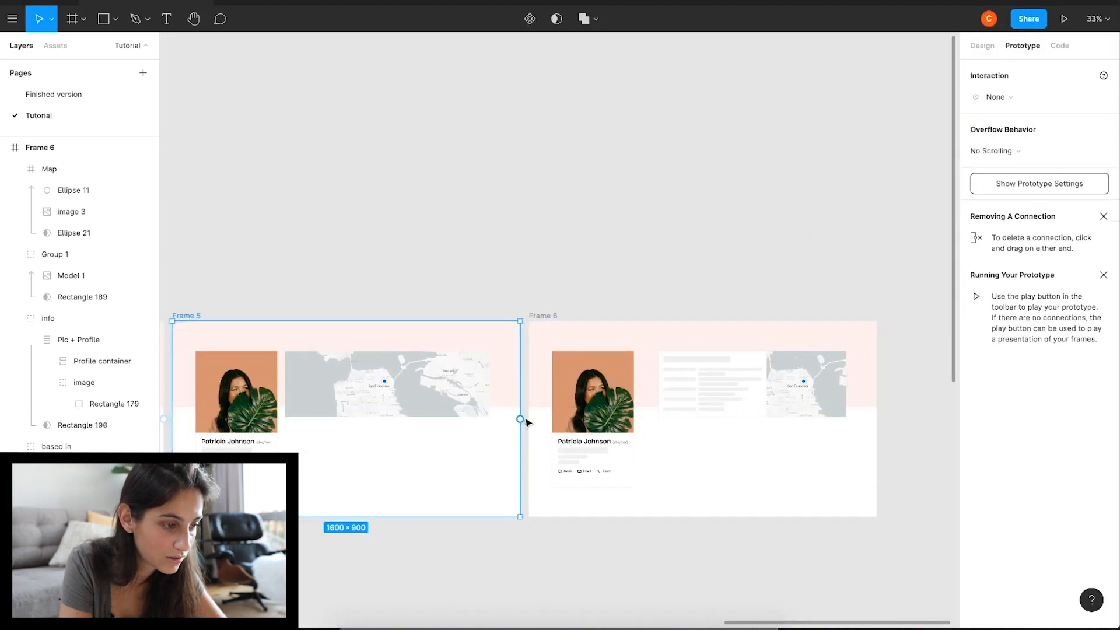
drag(520, 419, 536, 421)
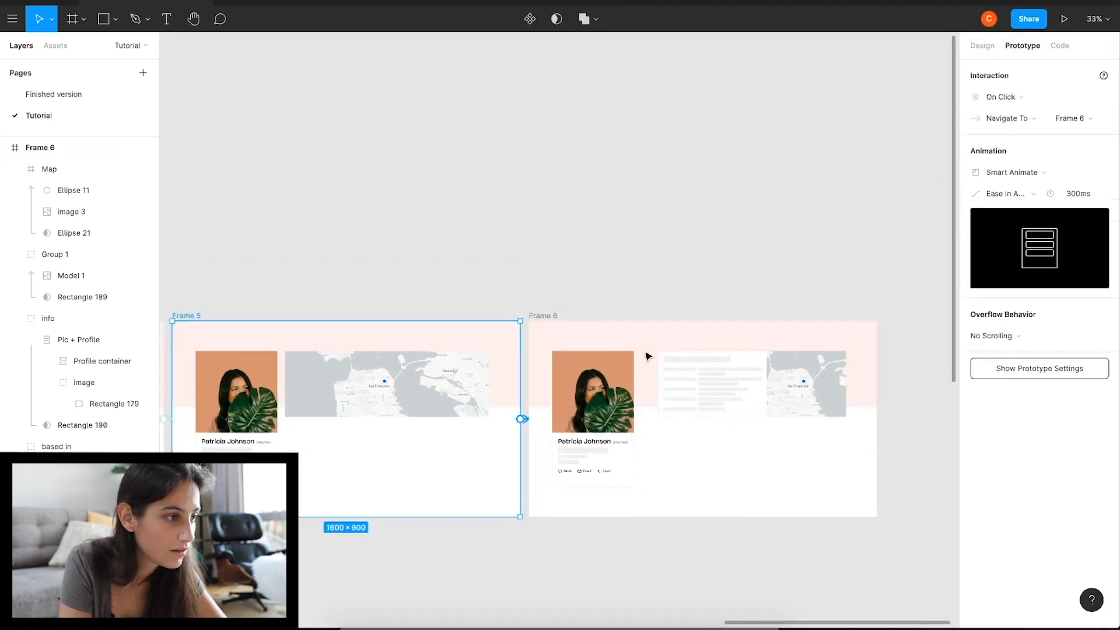
Preview the transition between Frame 5 and Frame 6 in the prototype, stepping back and forth.
click(284, 2)
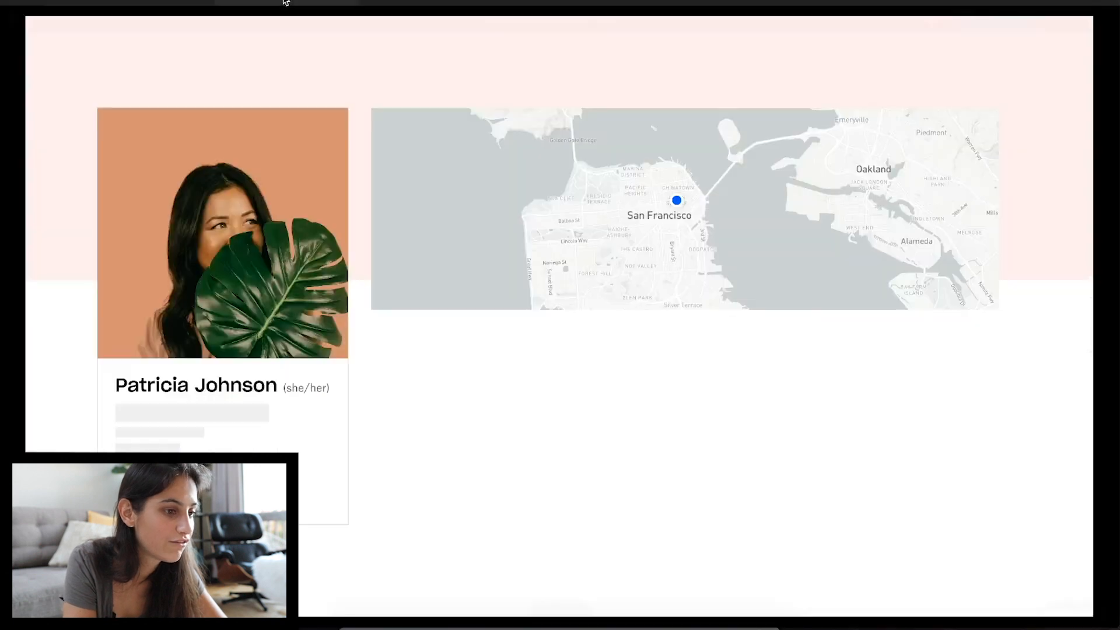
key(Right)
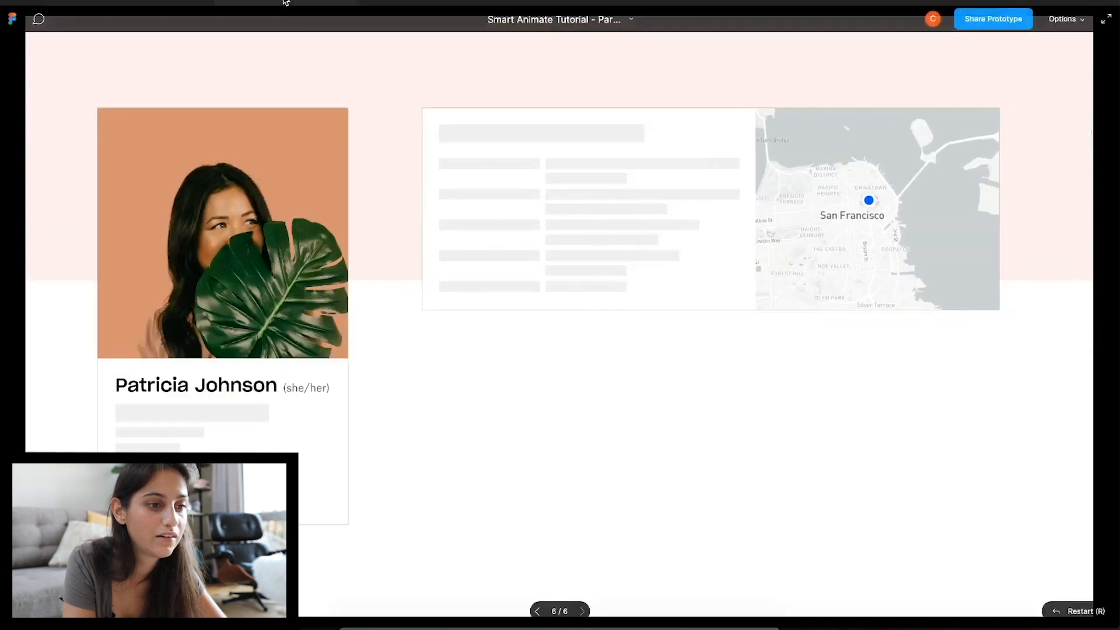
key(Left)
key(Right)
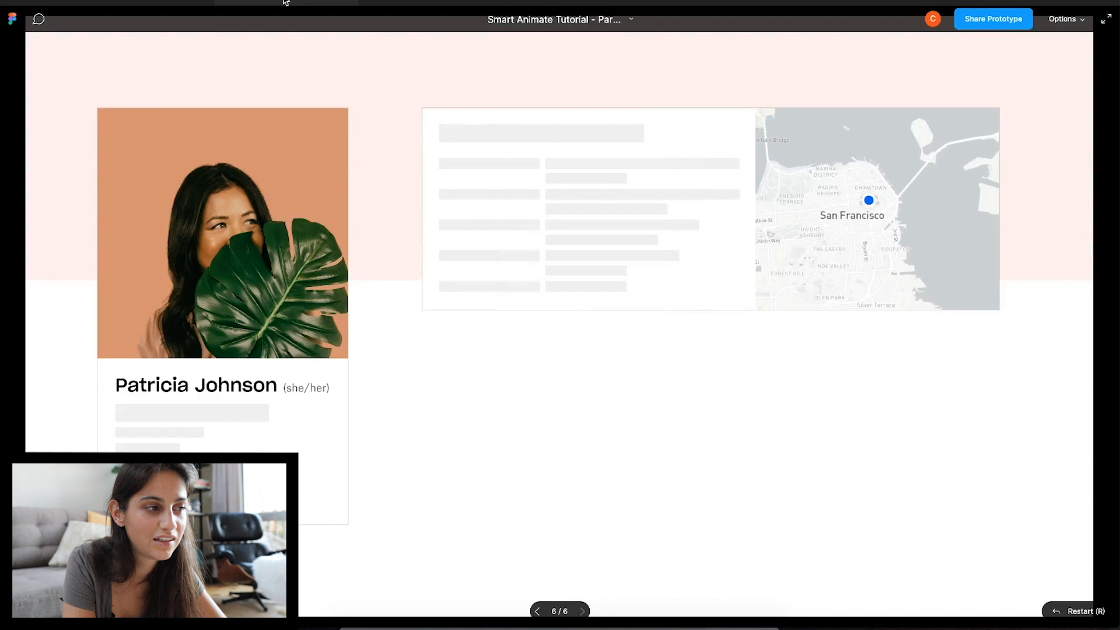
key(Left)
Move Frame 6's Map layer directly above the based in layer and group it with based in and its mask, Rectangle 191.
click(842, 167)
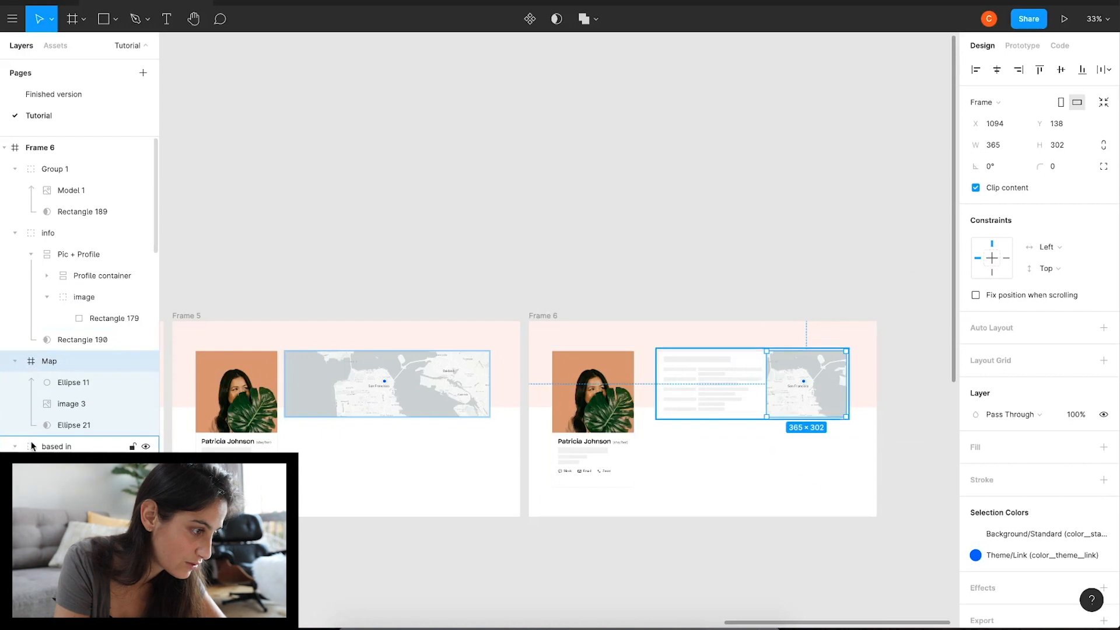
shift+click(37, 449)
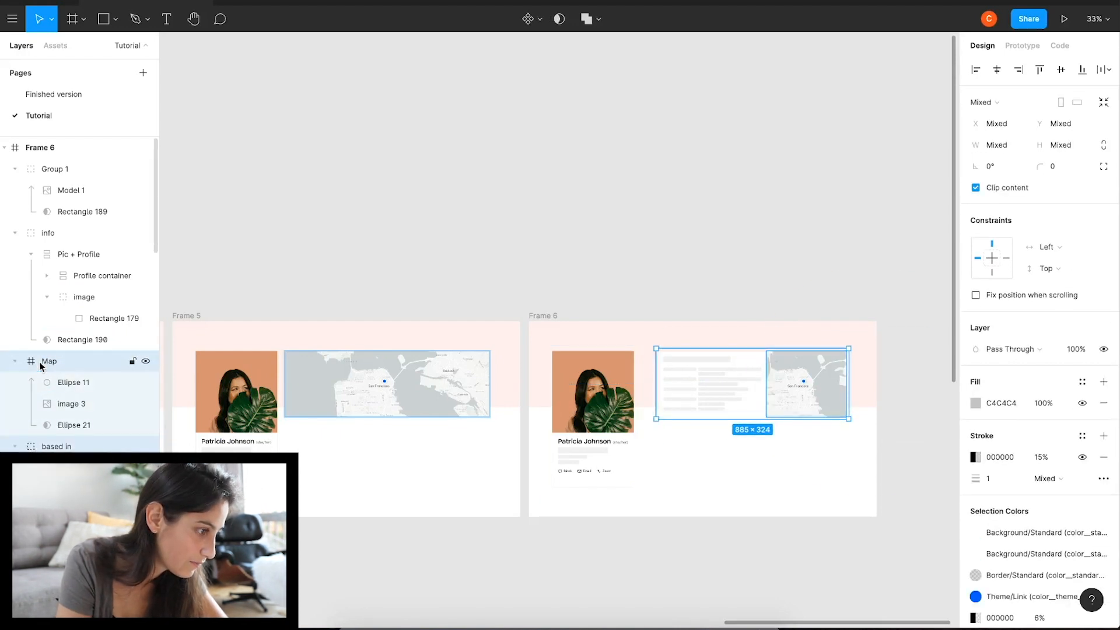
key(ctrl+g)
click(15, 362)
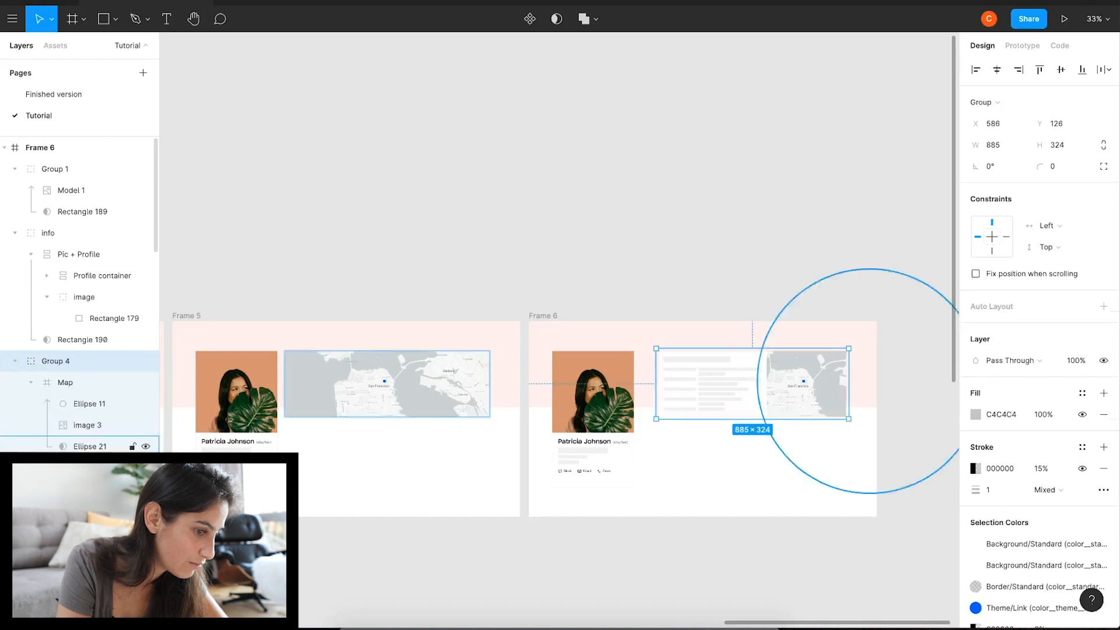
click(64, 490)
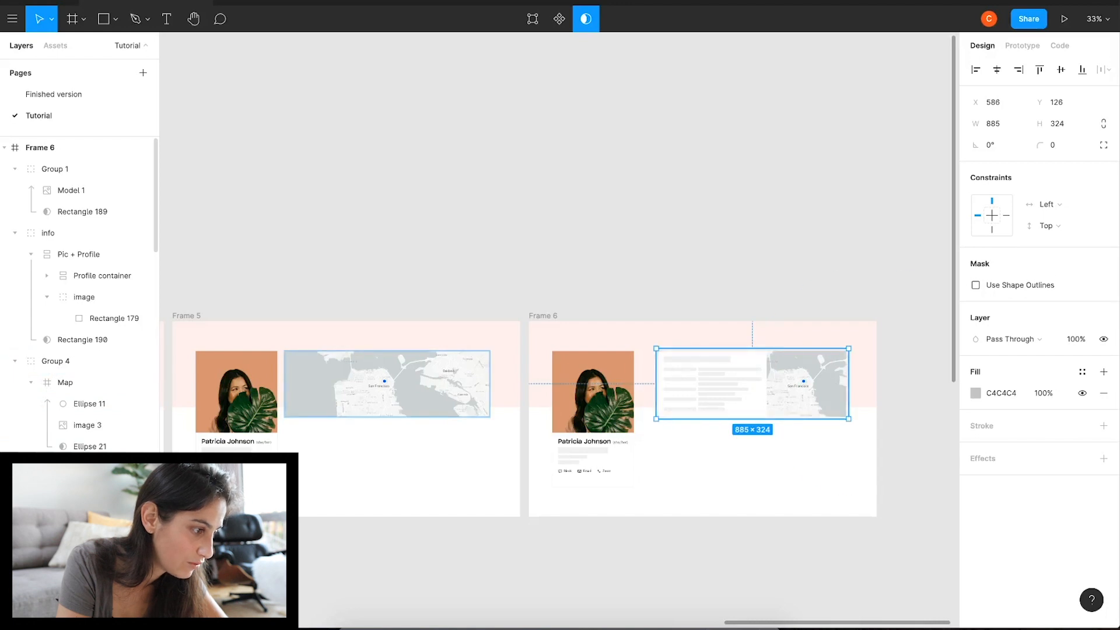
click(30, 383)
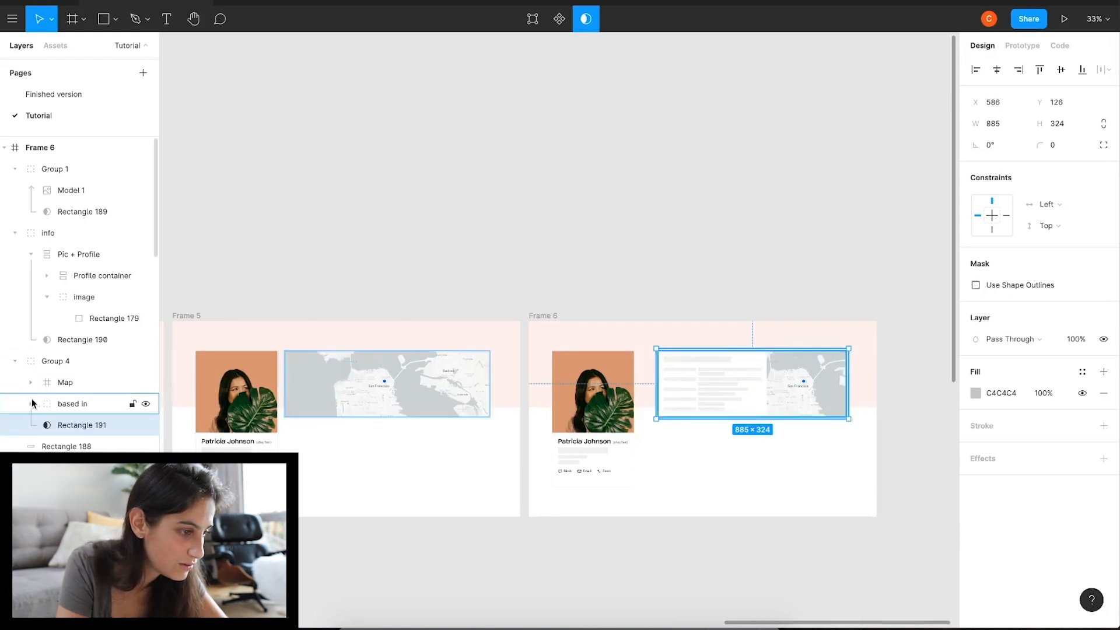
Move Frame 5's based in layer directly below its Map layer and group the two layers together.
click(445, 380)
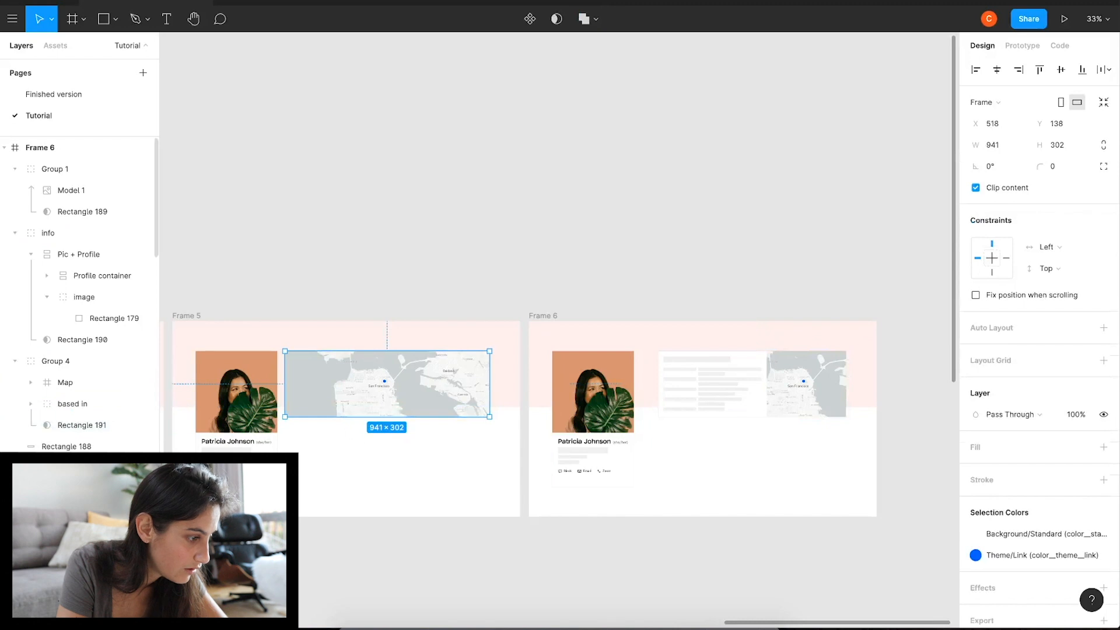
scroll(79, 291, down, 3)
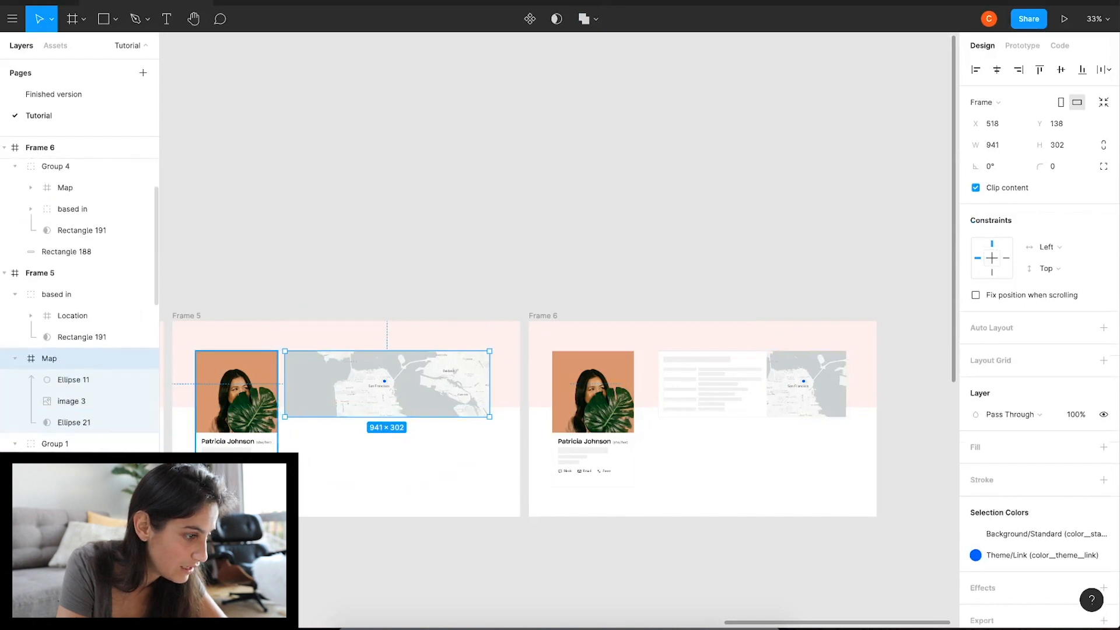
click(40, 447)
click(395, 395)
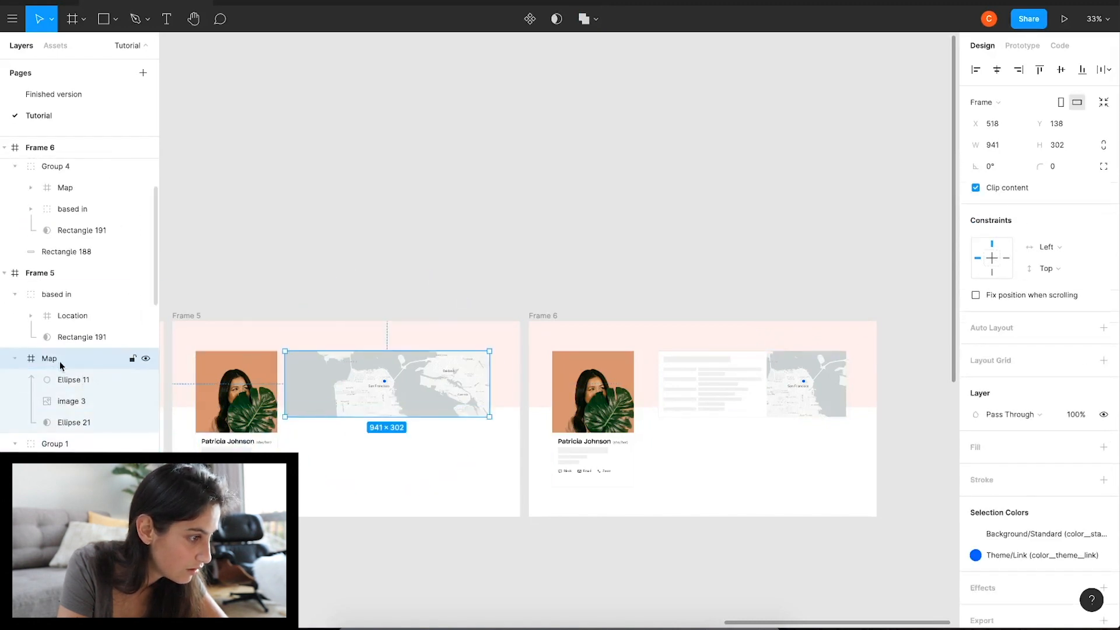
click(50, 299)
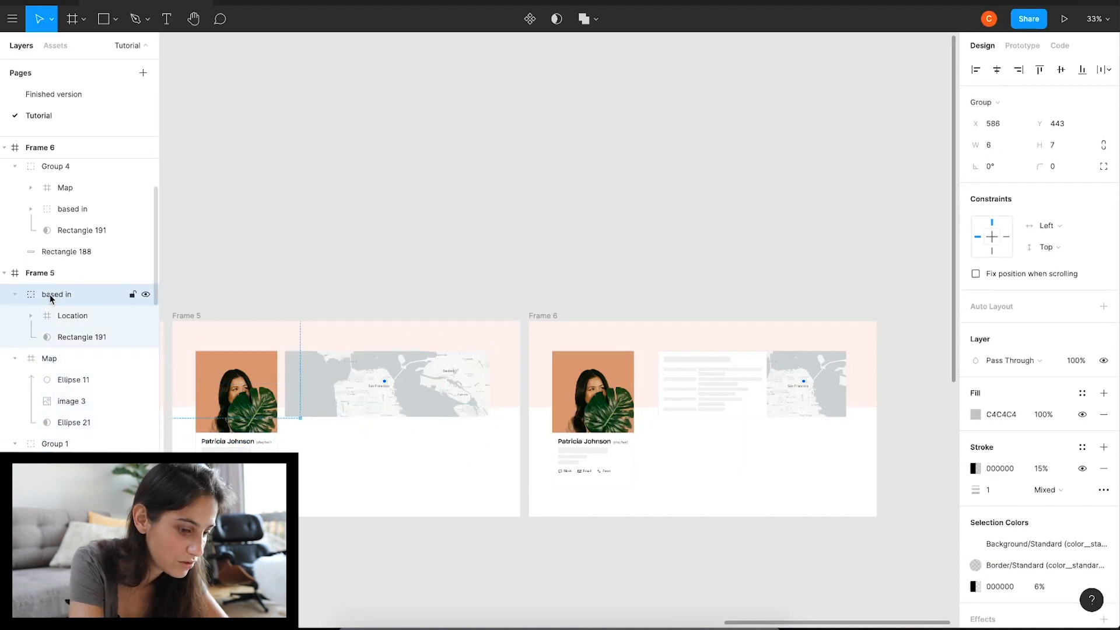
key(ctrl+bracketleft)
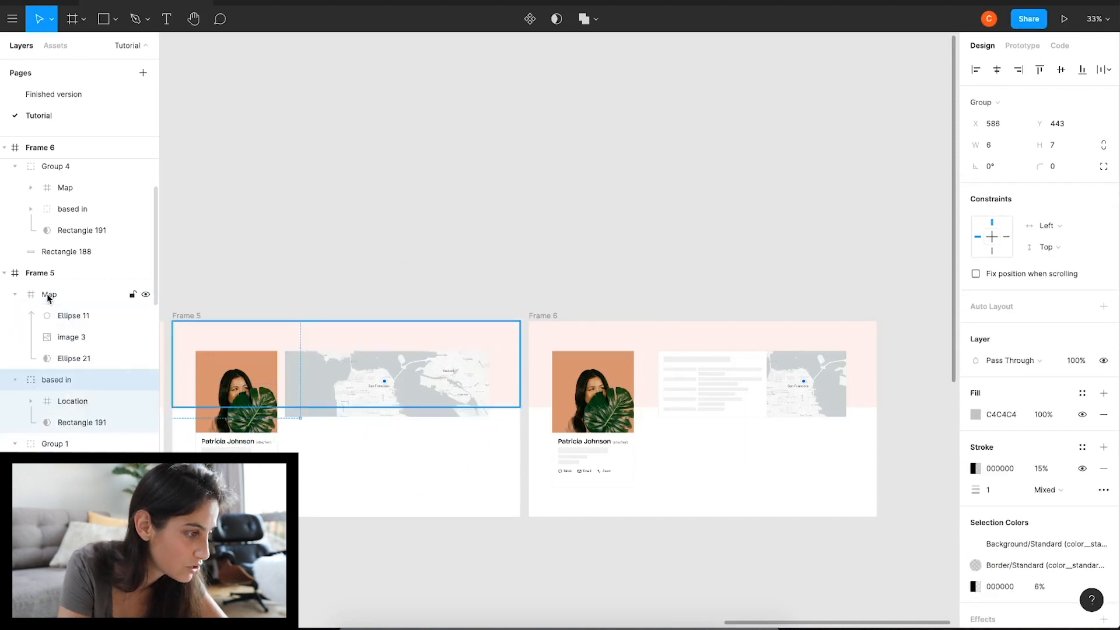
shift+click(49, 296)
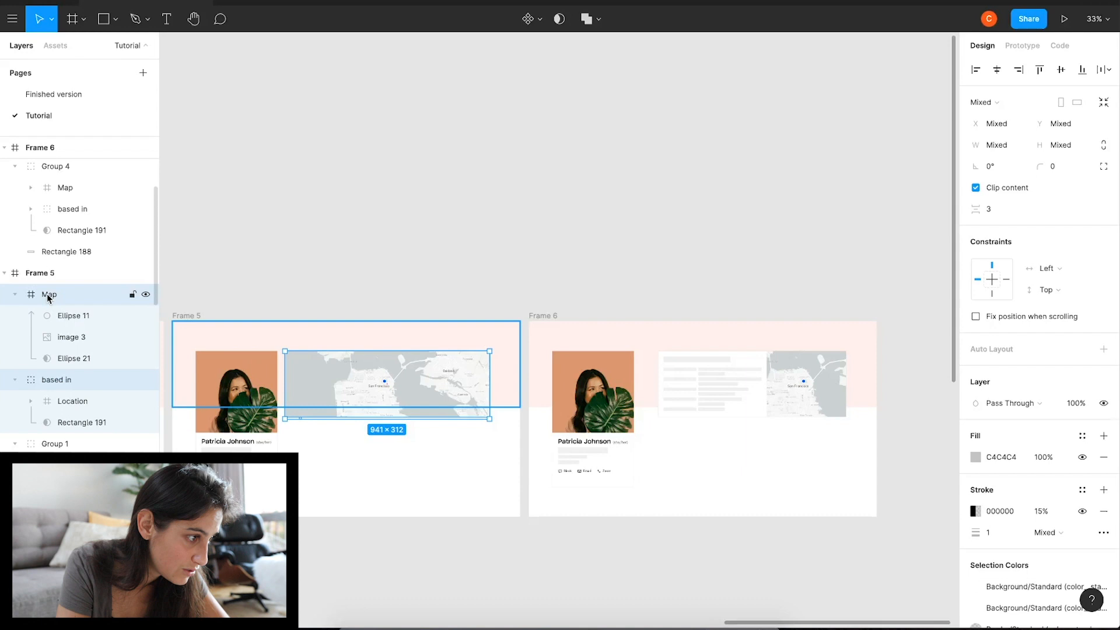
key(ctrl+g)
click(16, 294)
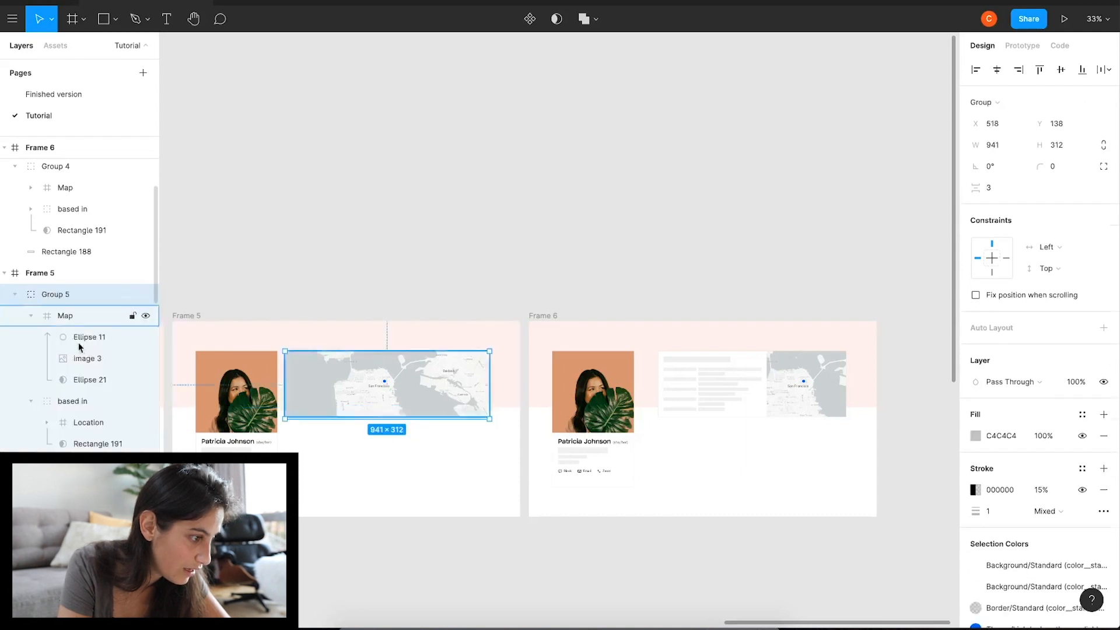
click(69, 444)
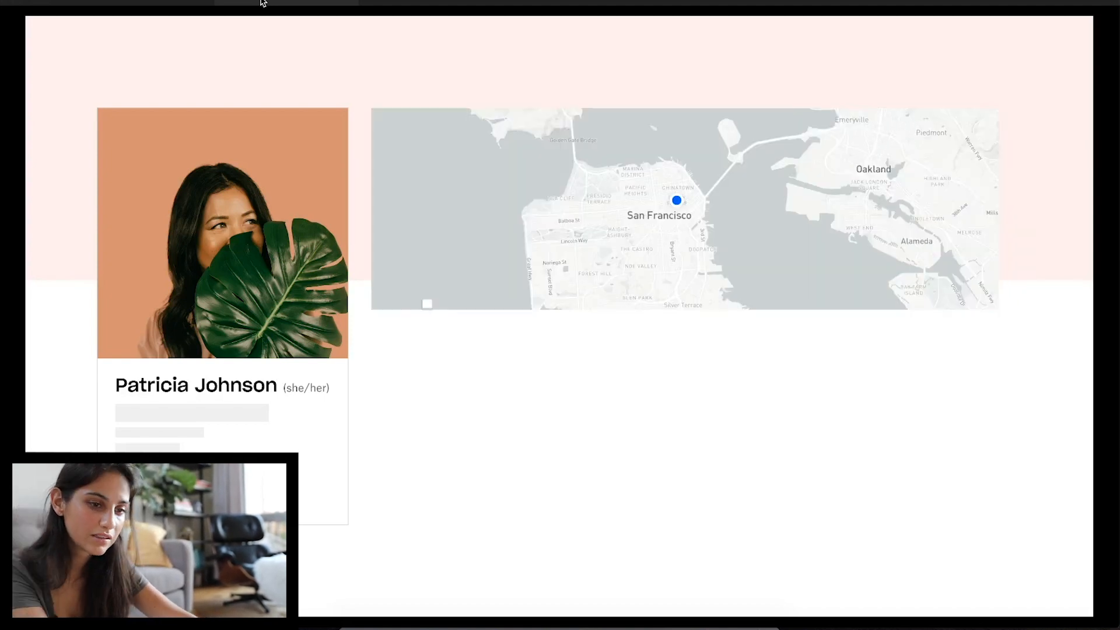
Return to the design file and paste the other group from the Materials frame into Frame 7.
click(196, 12)
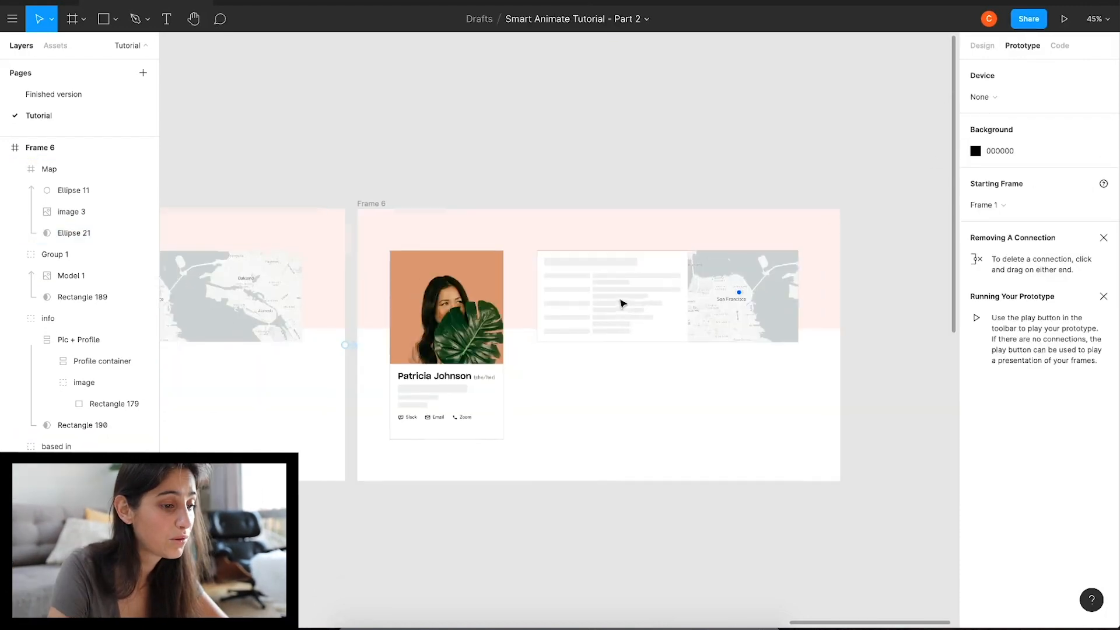
scroll(438, 308, down, 3)
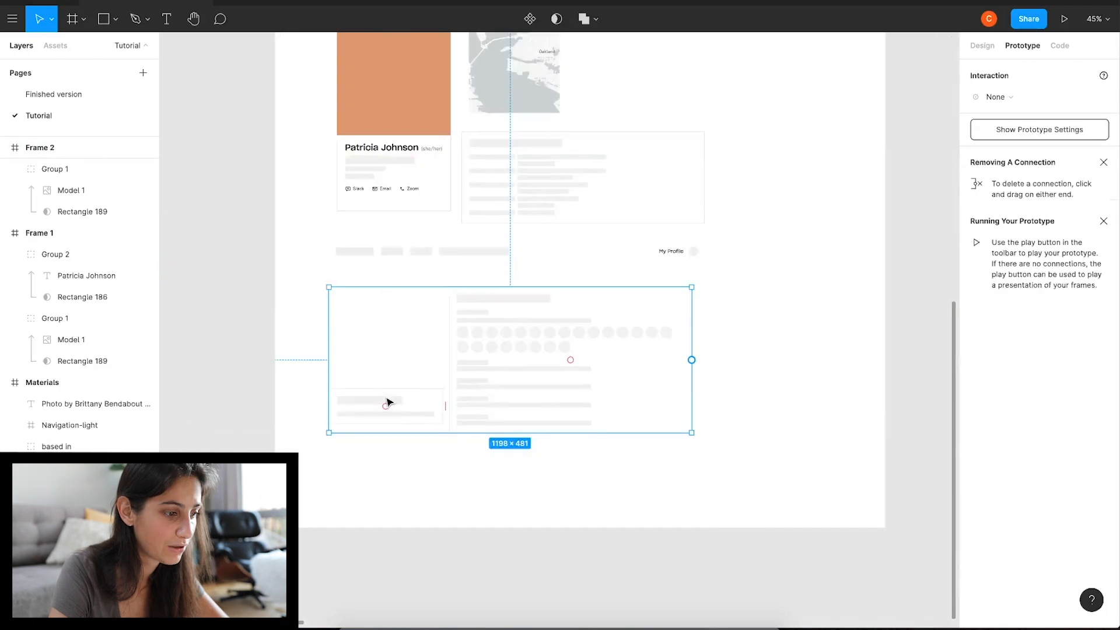
scroll(388, 401, right, 3)
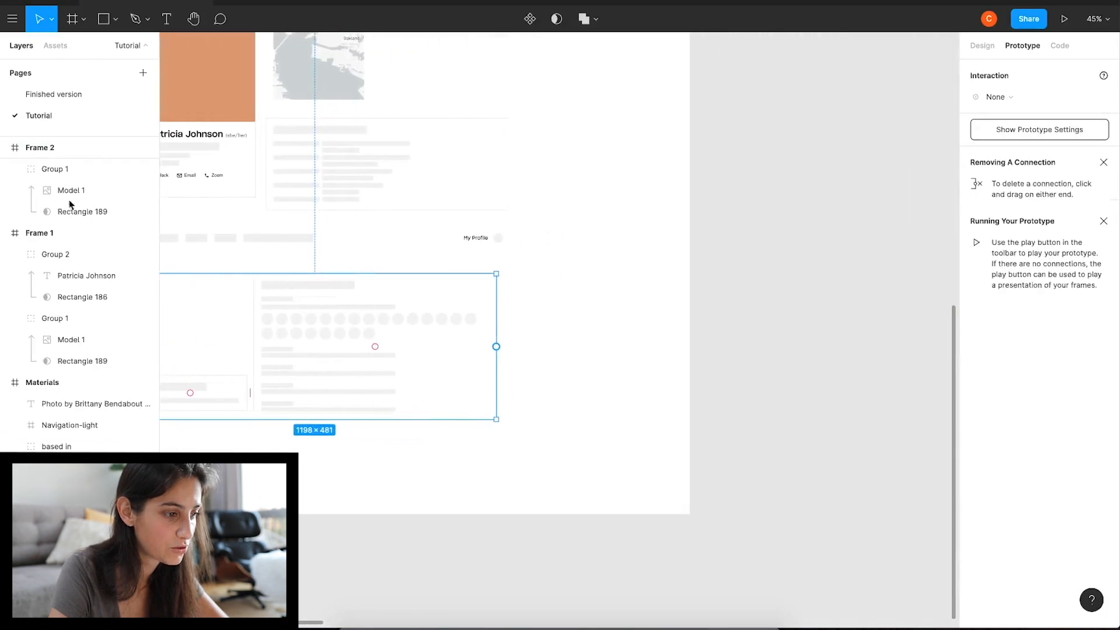
scroll(607, 258, right, 10)
scroll(607, 258, right, 10)
scroll(606, 258, up, 3)
scroll(607, 257, down, 5)
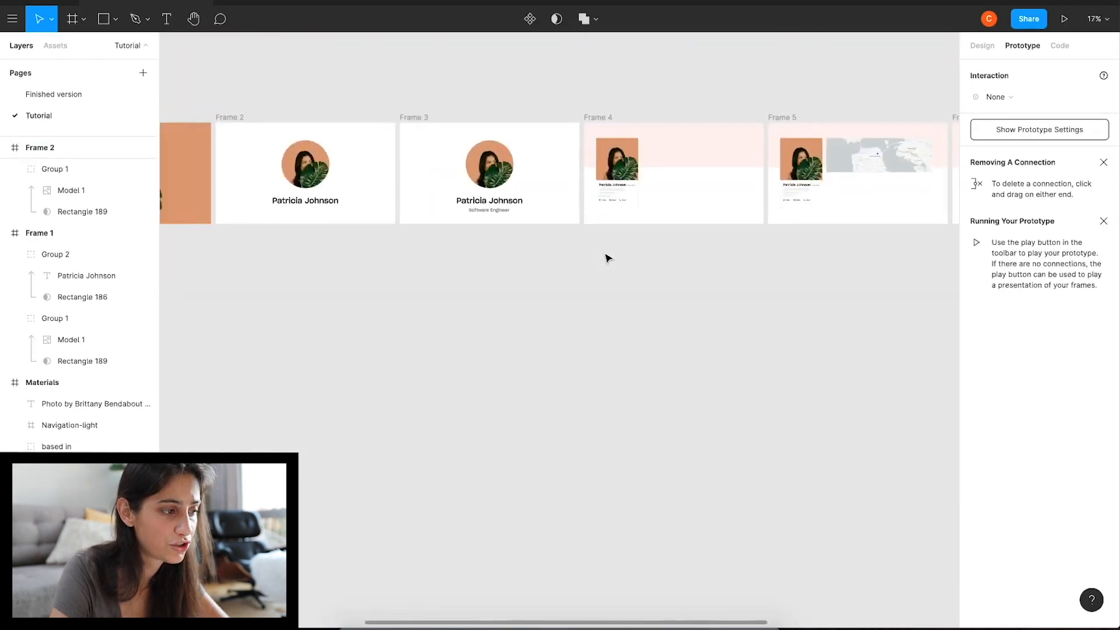
scroll(607, 258, right, 7)
scroll(606, 258, up, 5)
scroll(607, 258, up, 1)
click(328, 111)
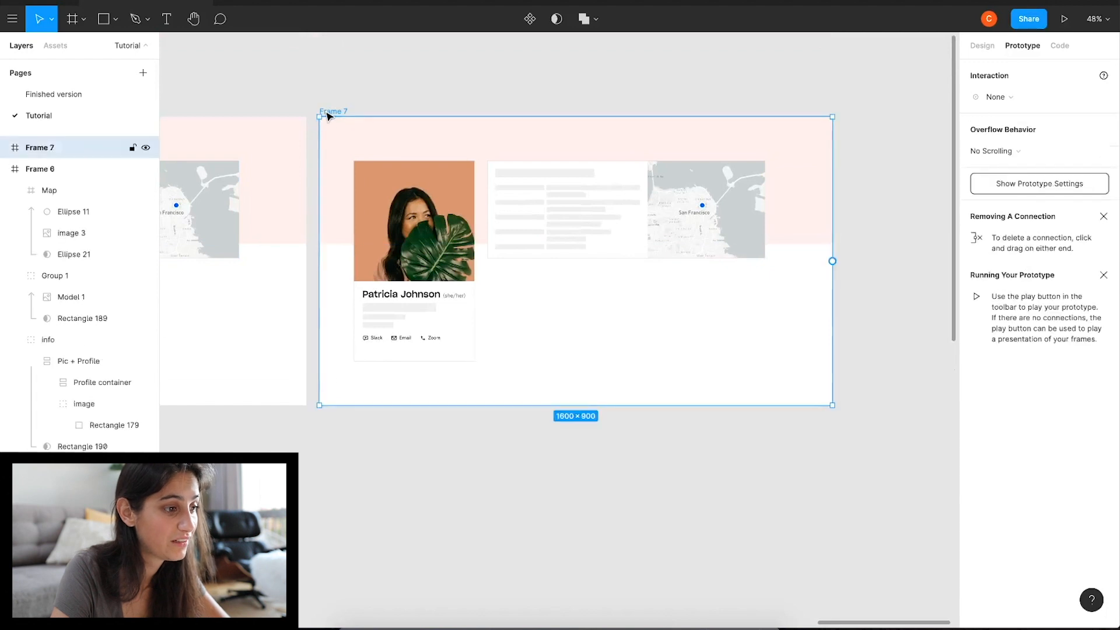
key(ctrl+v)
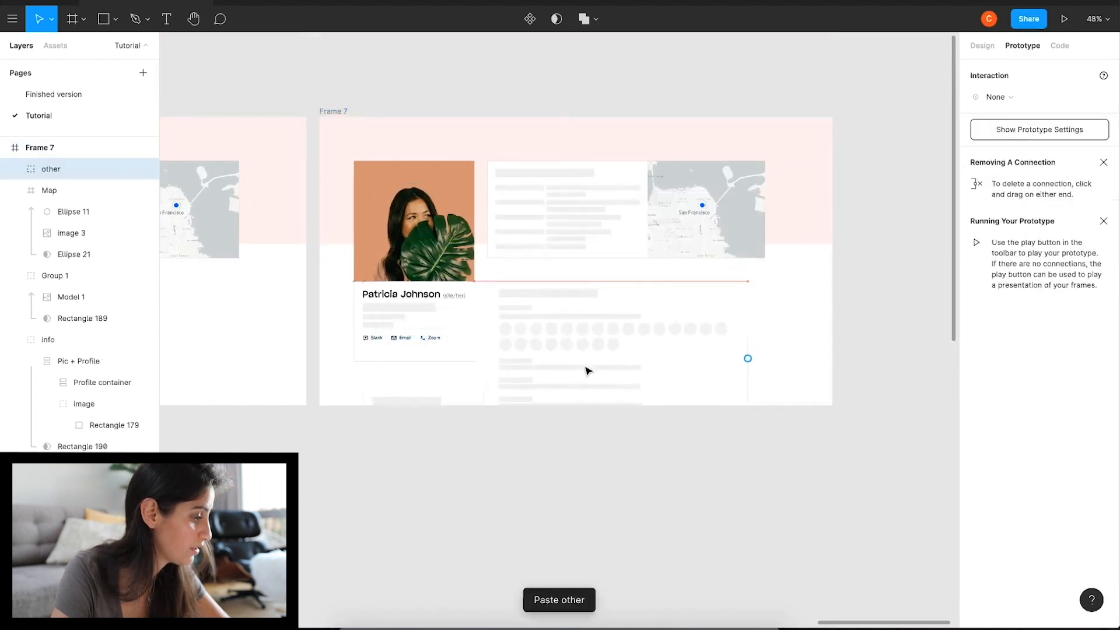
Align the pasted other group below Frame 7's existing cards and widen its Frame 50 card to 863 to match the map's outer edge.
drag(585, 354, 579, 350)
key(shift+a)
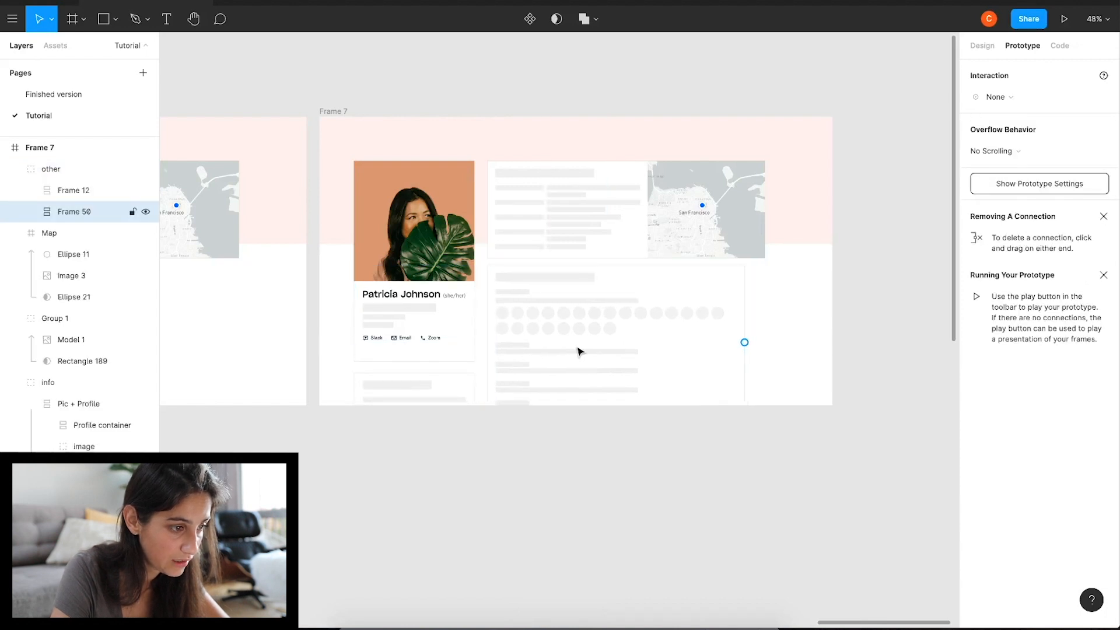
click(565, 506)
scroll(566, 507, down, 3)
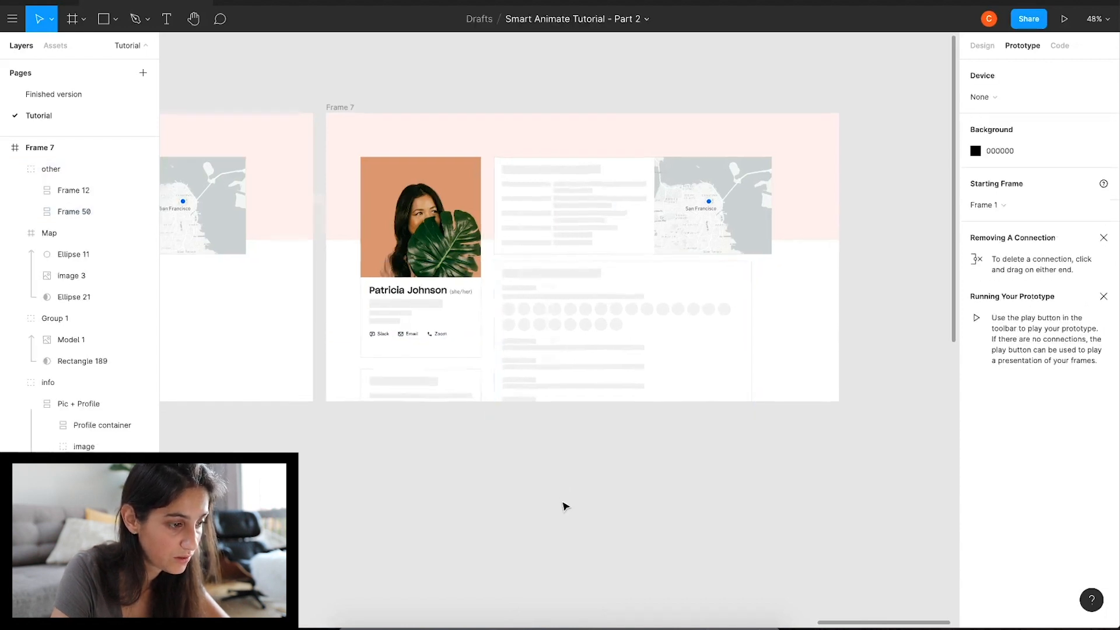
super+click(601, 396)
drag(615, 383, 628, 382)
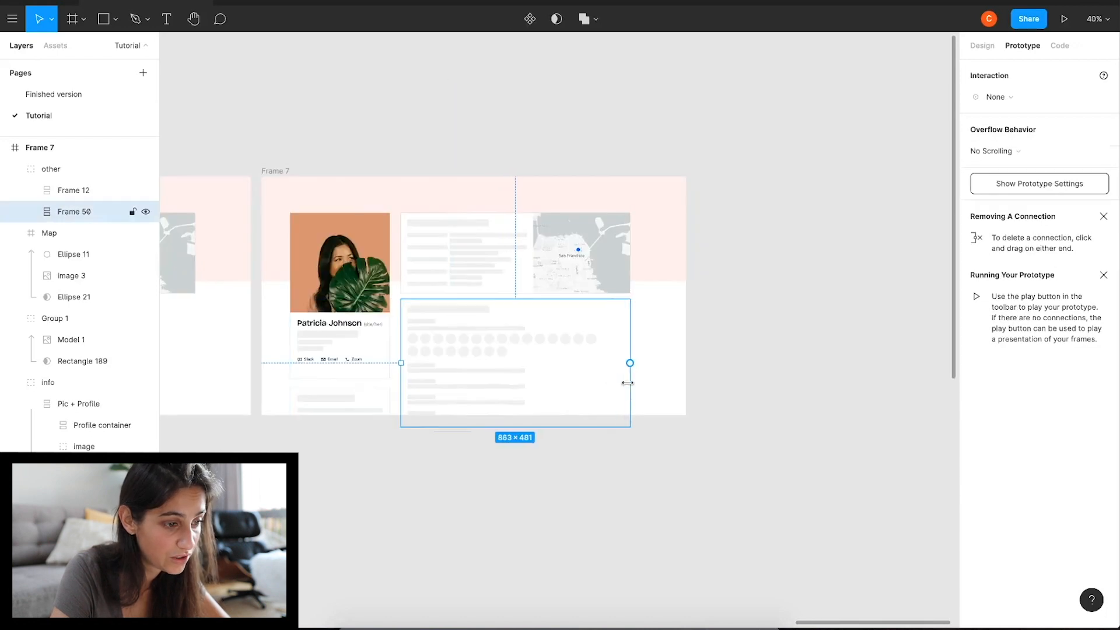
click(605, 485)
Review the frame sequence back to the opening frames and start previewing the prototype's first transition.
scroll(605, 484, left, 5)
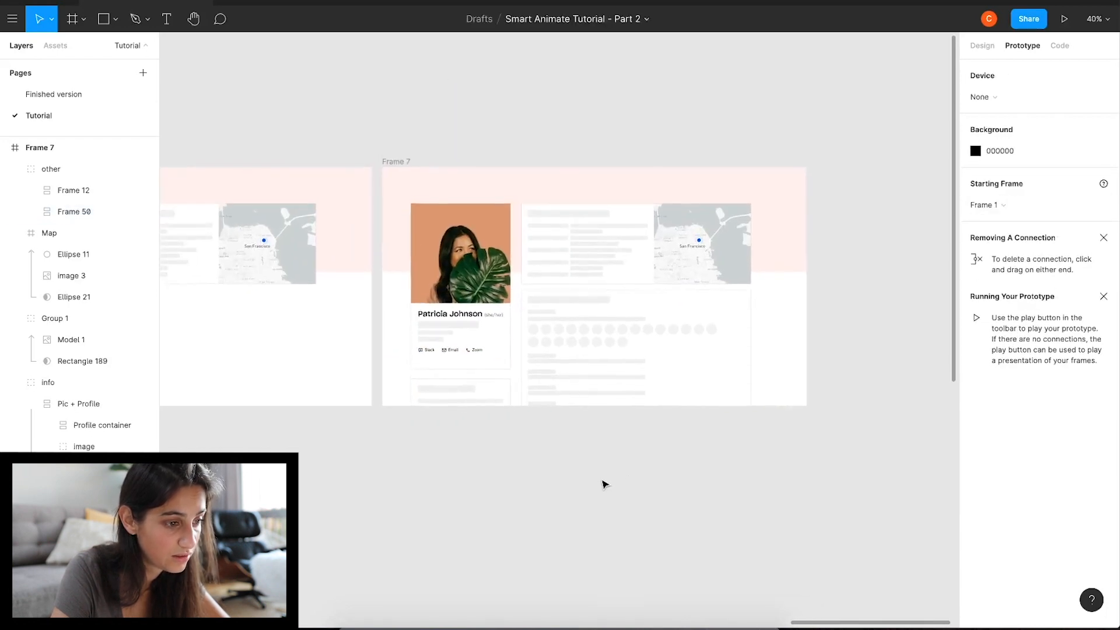
scroll(604, 484, down, 3)
scroll(604, 484, left, 5)
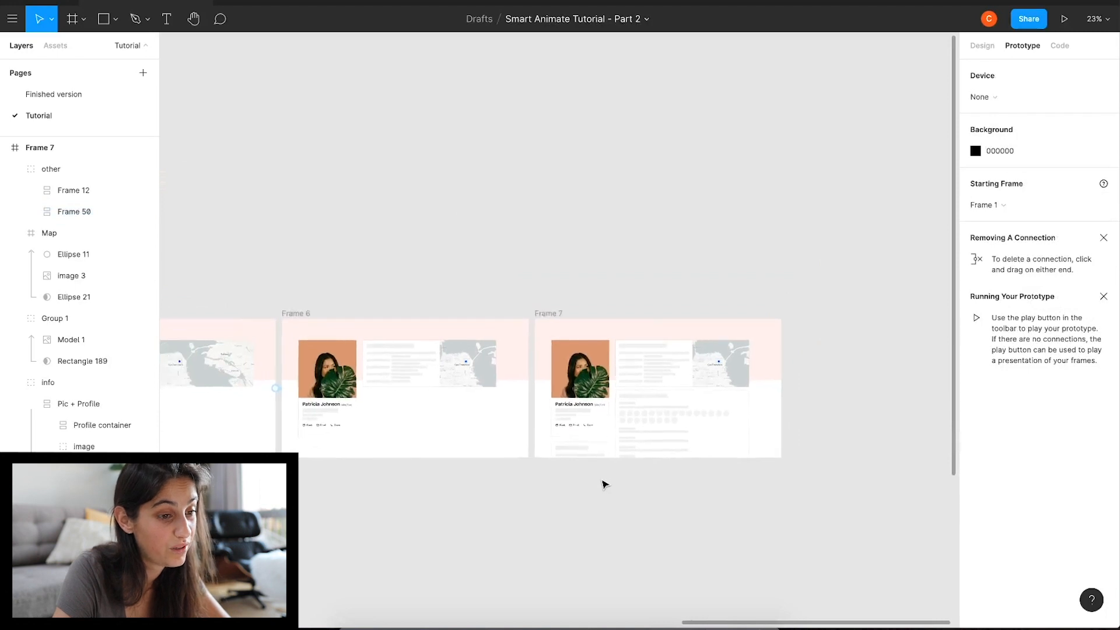
scroll(604, 484, left, 3)
scroll(605, 484, down, 2)
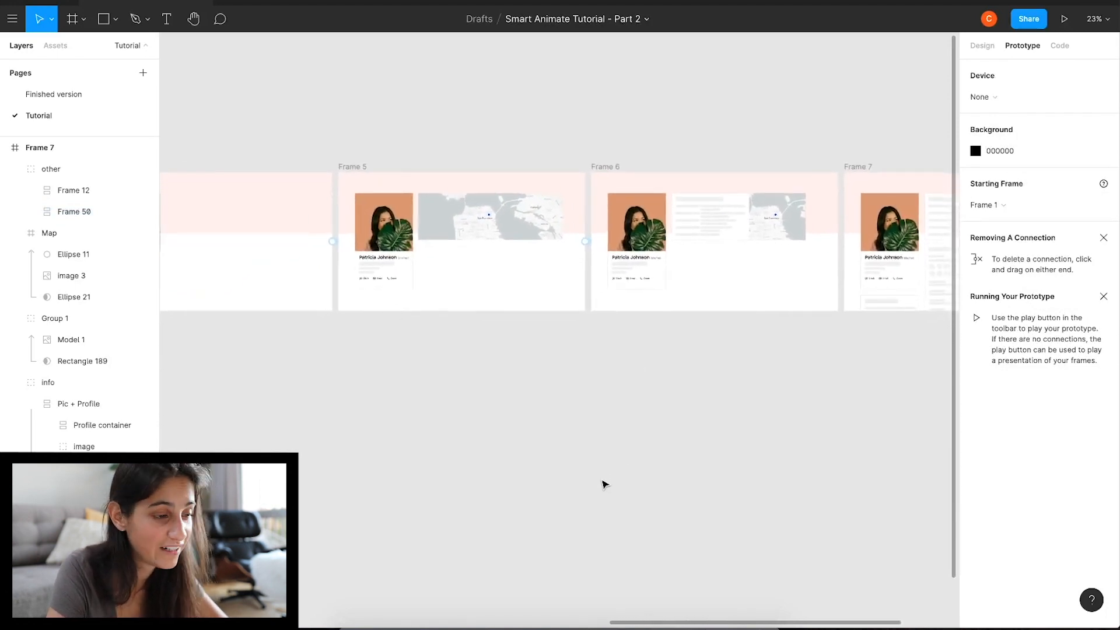
scroll(228, 173, left, 10)
scroll(227, 173, down, 1)
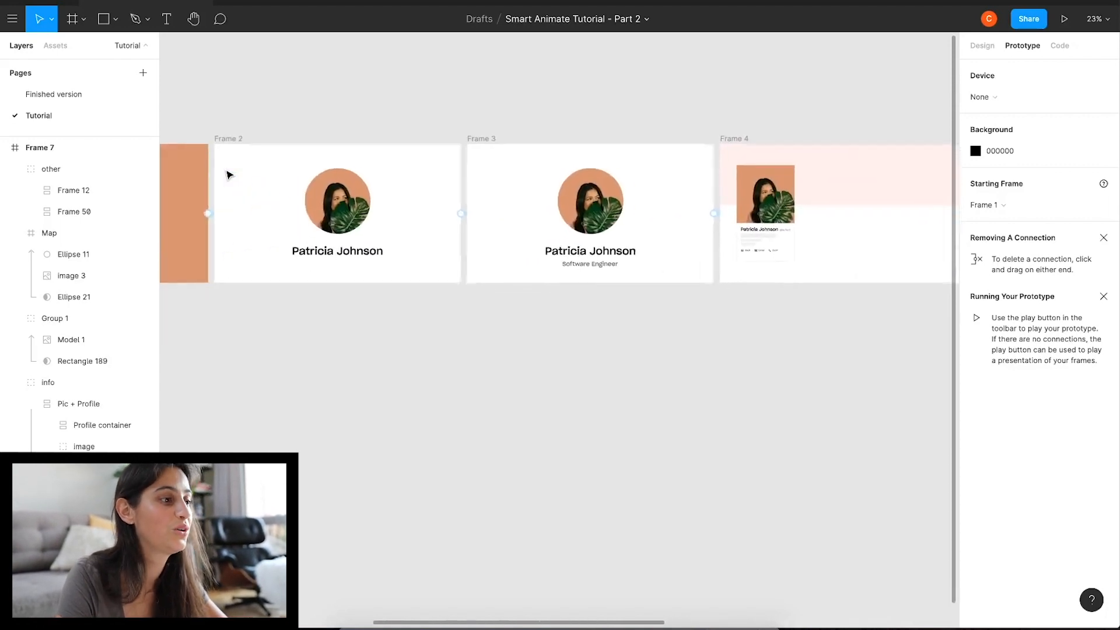
scroll(228, 173, left, 3)
click(314, 4)
click(314, 21)
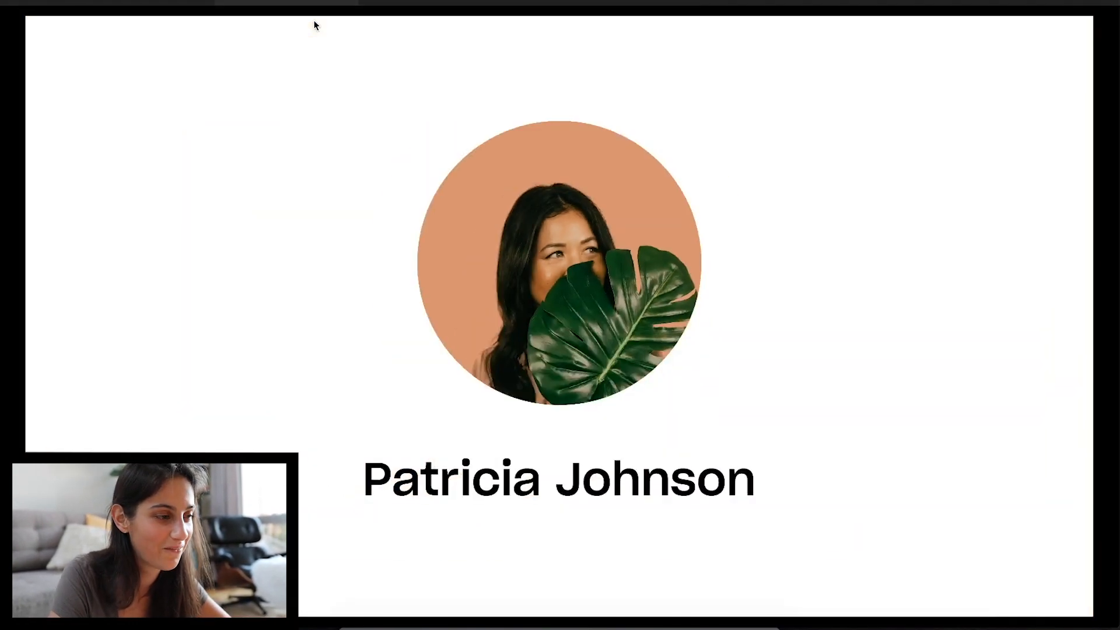